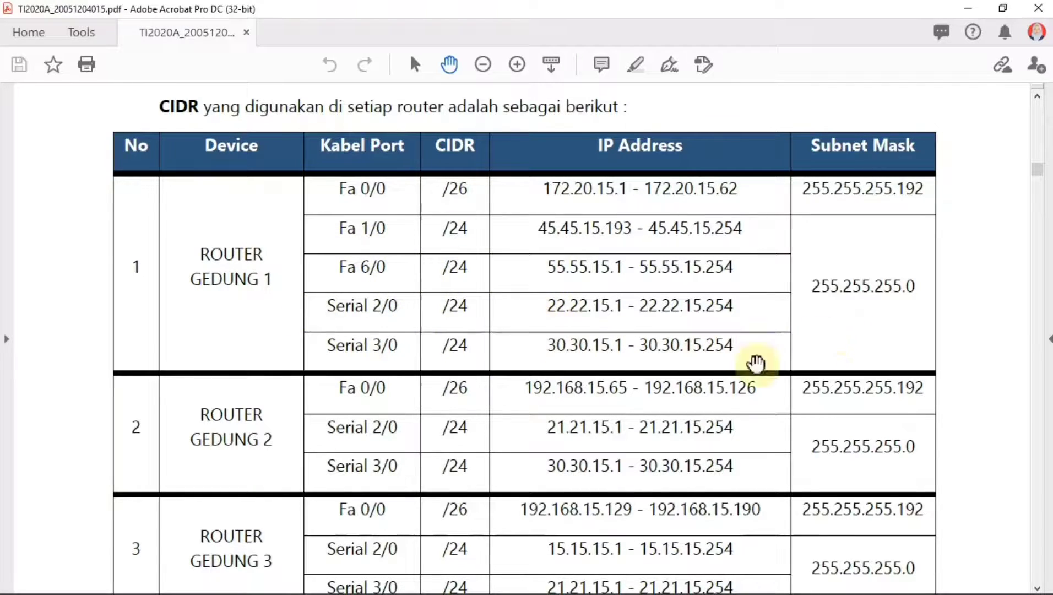
# Review Table 2's CIDR prefixes, IP ranges and subnet masks for the routers of Gedung 1 to Gedung 4.
pyautogui.scroll(-2, 393, 406)
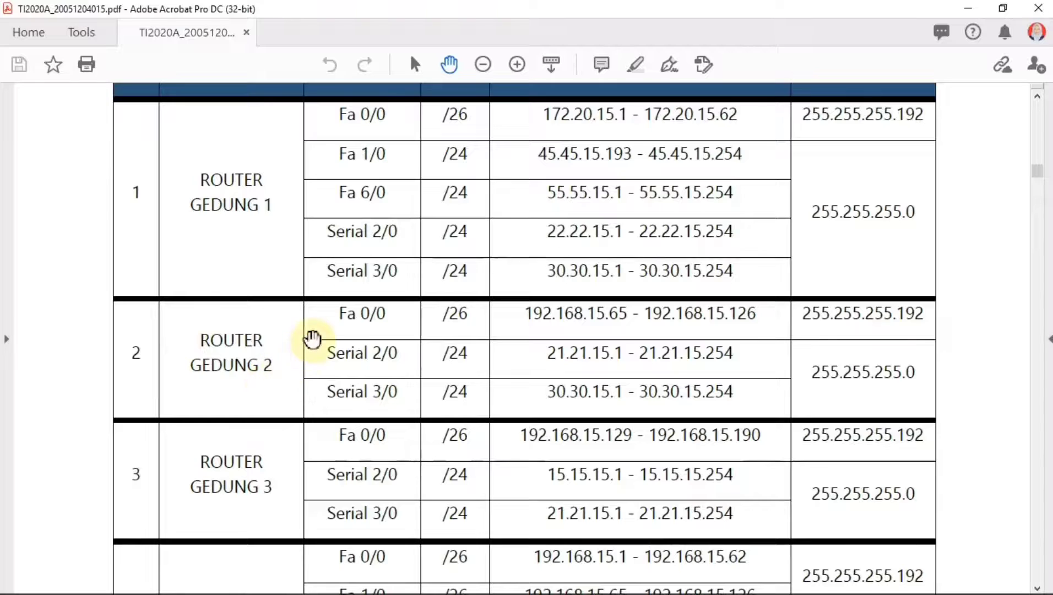
pyautogui.scroll(-4, 337, 402)
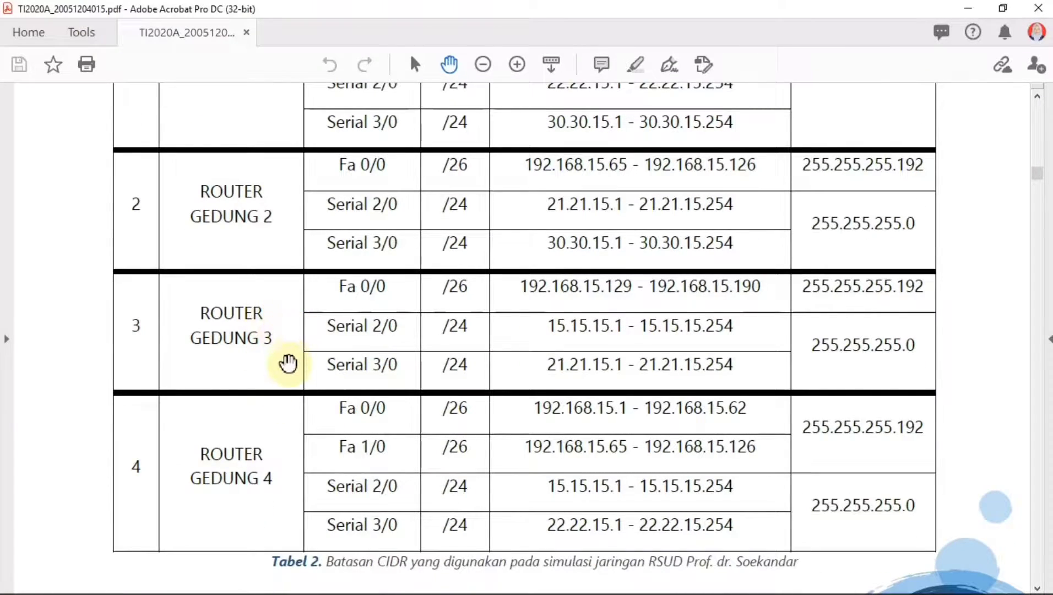
pyautogui.scroll(-2, 295, 370)
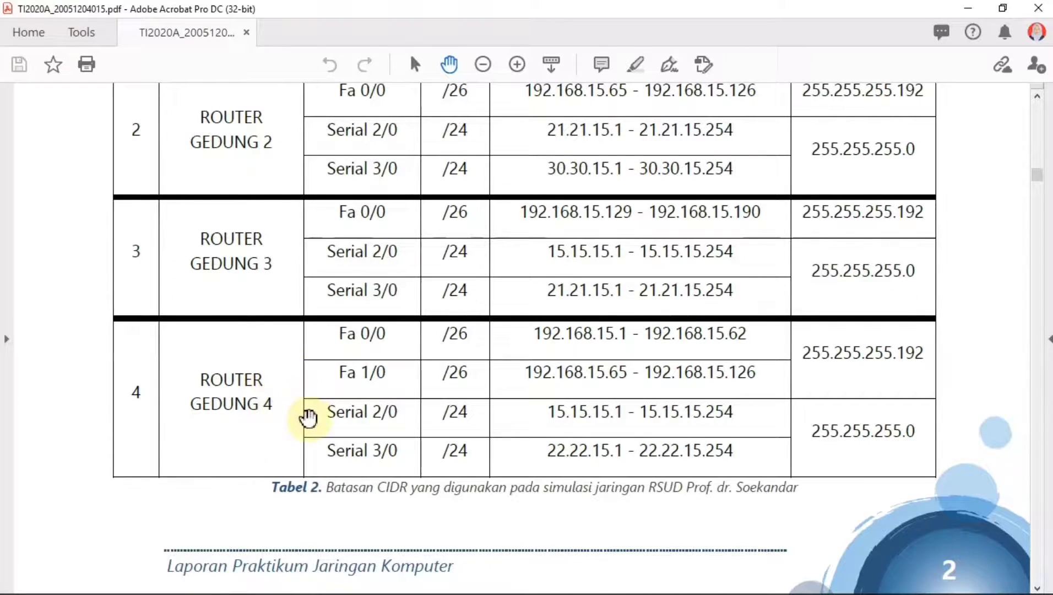
# Read the Internet Protokol table's addressing for Router Gedung 1, Ruang Server and Ruang Tunggu Pasien.
pyautogui.scroll(-6, 307, 416)
pyautogui.scroll(-10, 308, 419)
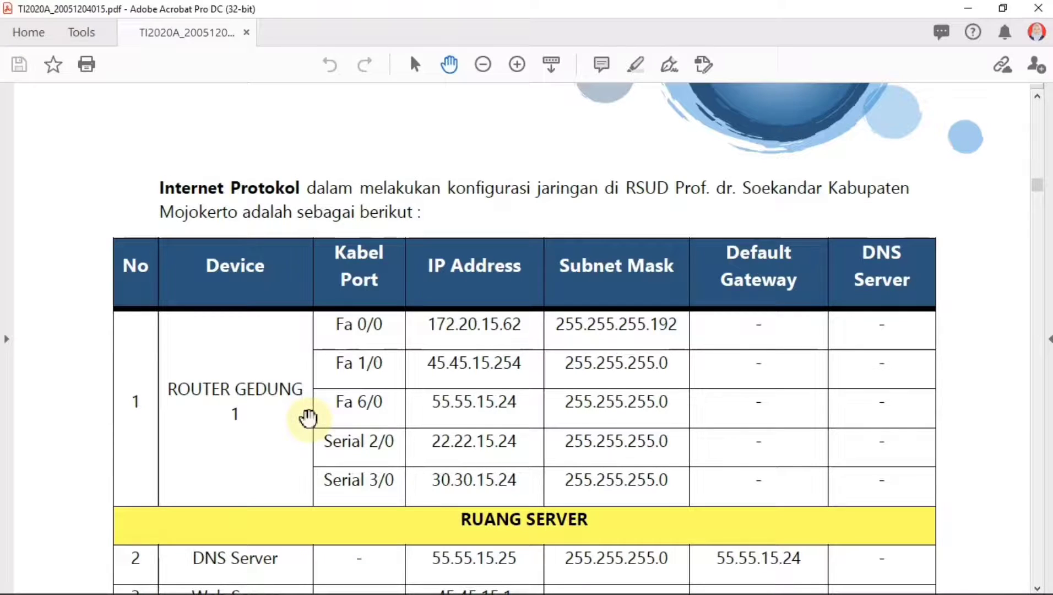
pyautogui.scroll(-1, 308, 418)
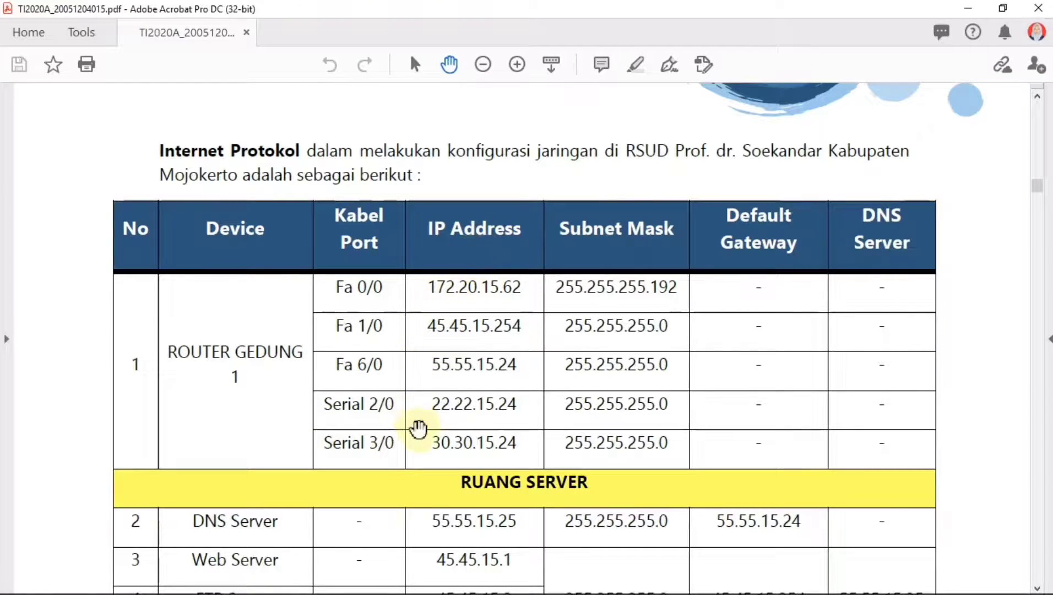
pyautogui.scroll(-5, 632, 451)
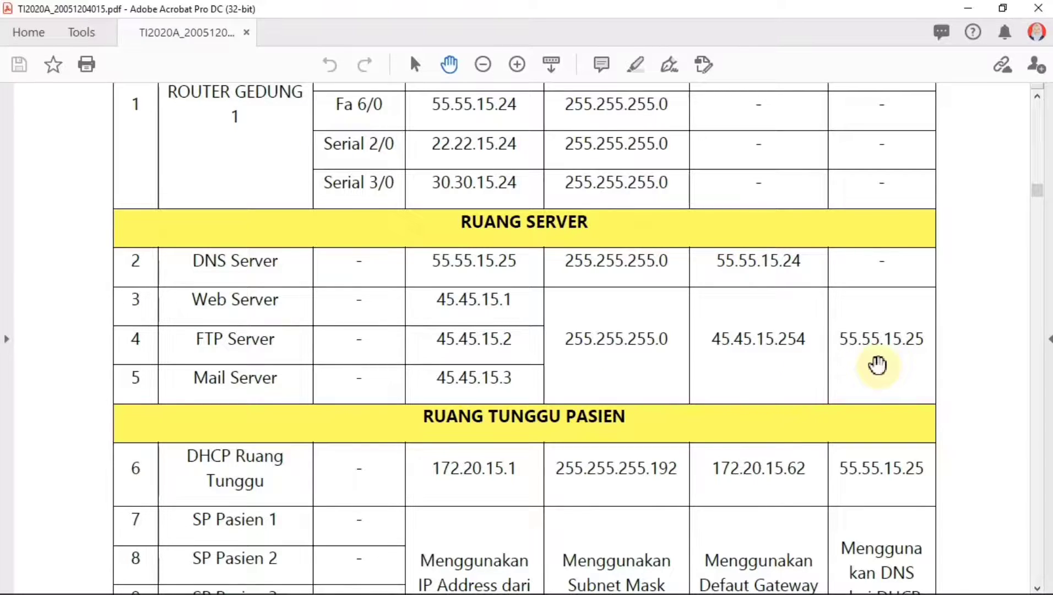
pyautogui.scroll(-6, 874, 375)
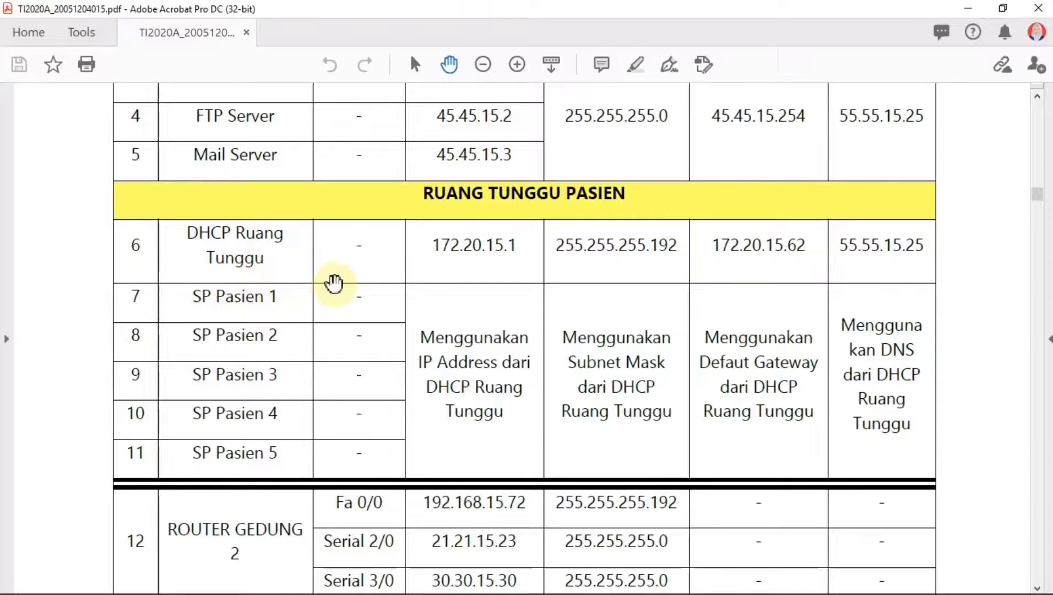
# Examine the IP address, subnet mask, gateway and DNS entries for Router Gedung 2 and Kantor Utama.
pyautogui.scroll(-5, 341, 329)
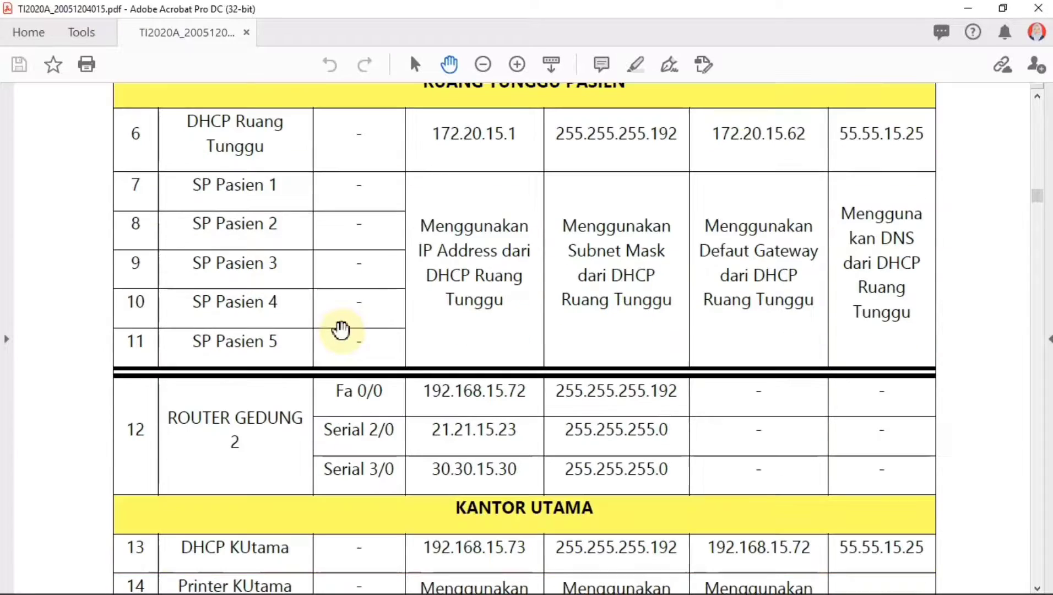
pyautogui.scroll(-2, 341, 328)
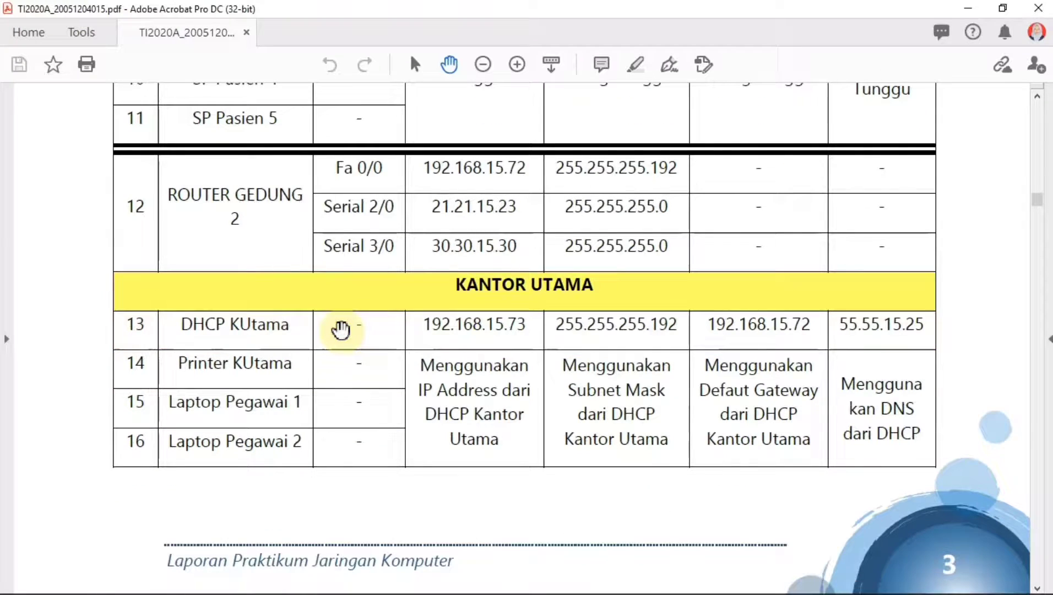
pyautogui.scroll(-1, 342, 329)
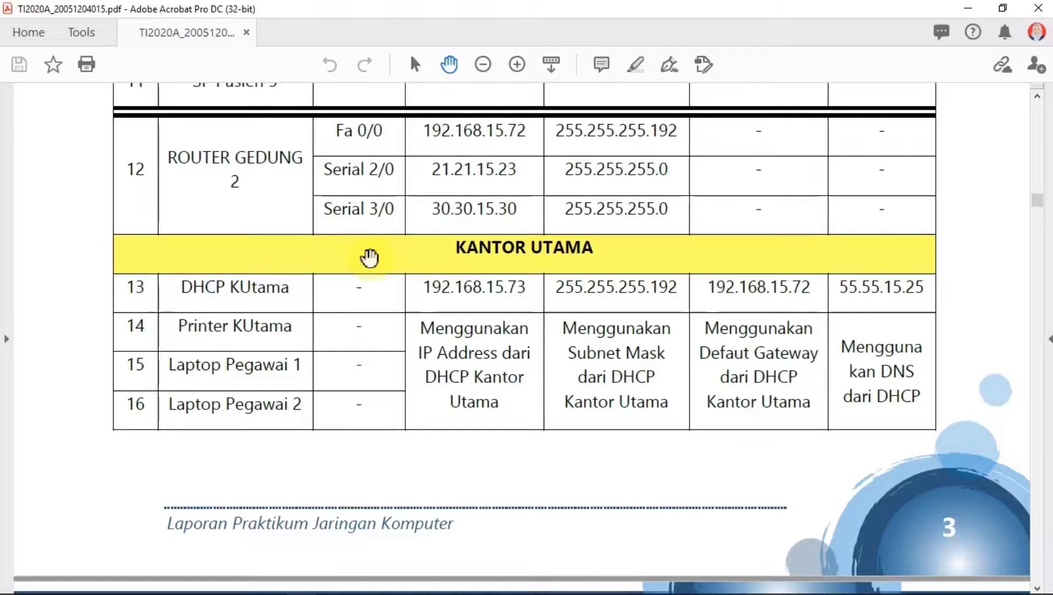
pyautogui.scroll(-3, 369, 257)
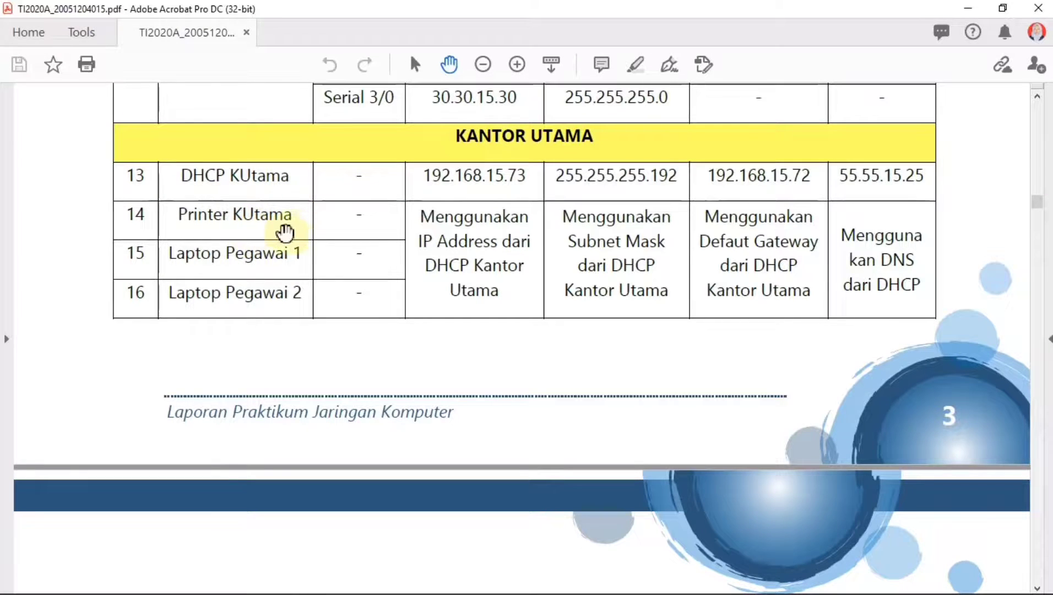
pyautogui.scroll(-4, 309, 286)
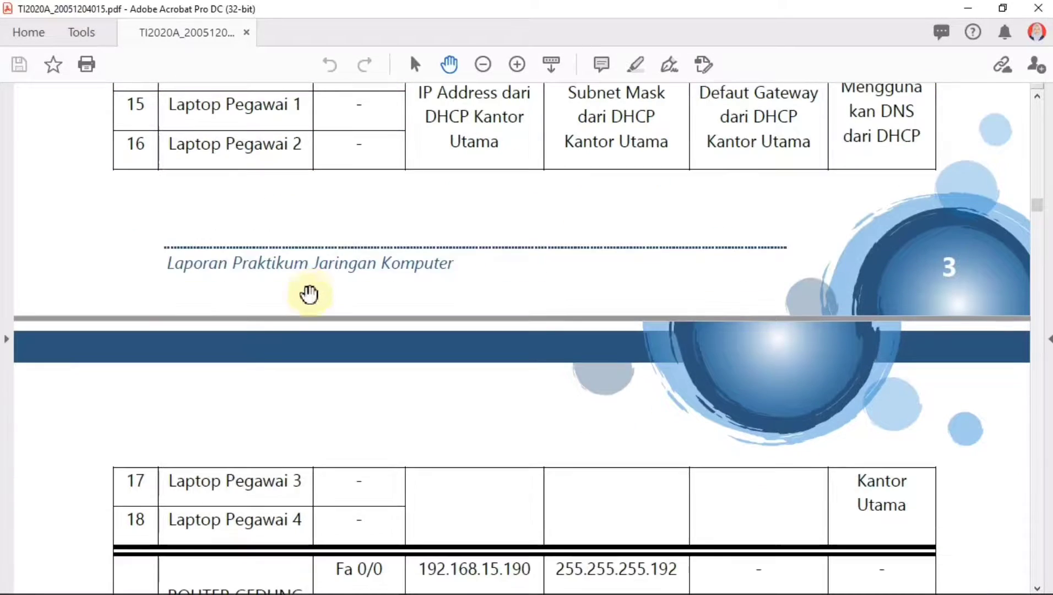
pyautogui.scroll(2, 465, 294)
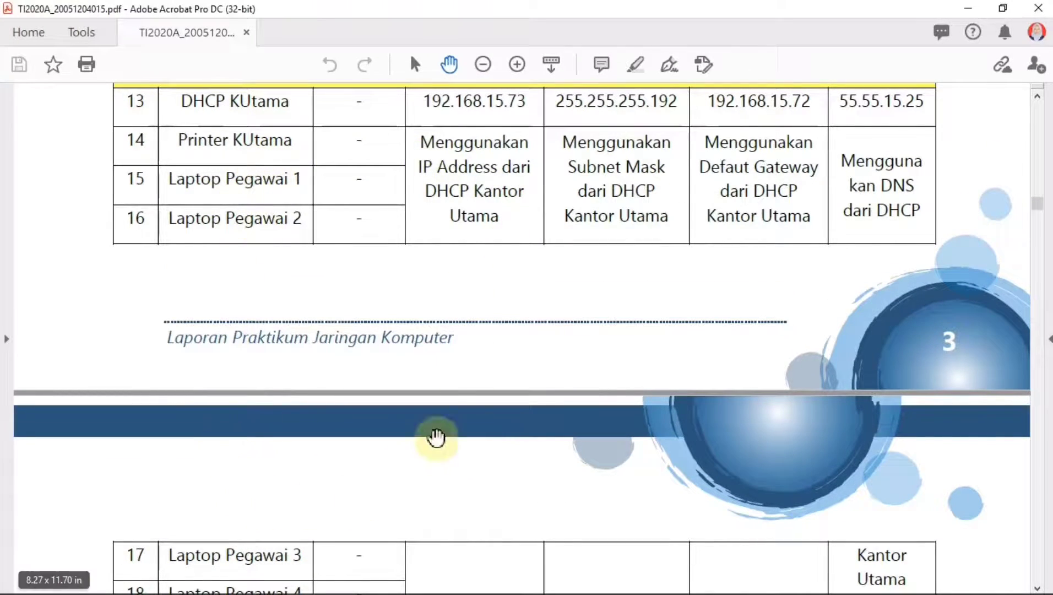
pyautogui.scroll(1, 441, 418)
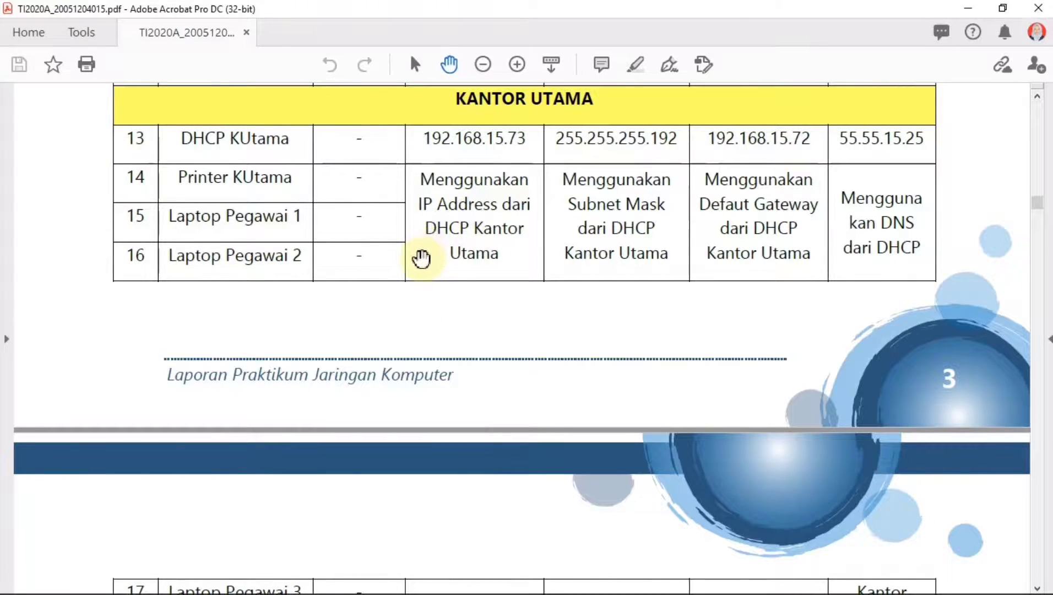
# Review the addressing for Router Gedung 3, Ruang Administrasi Pasien, Router Gedung 4, Apotek and Ruang Rekam Medis.
pyautogui.scroll(-5, 429, 275)
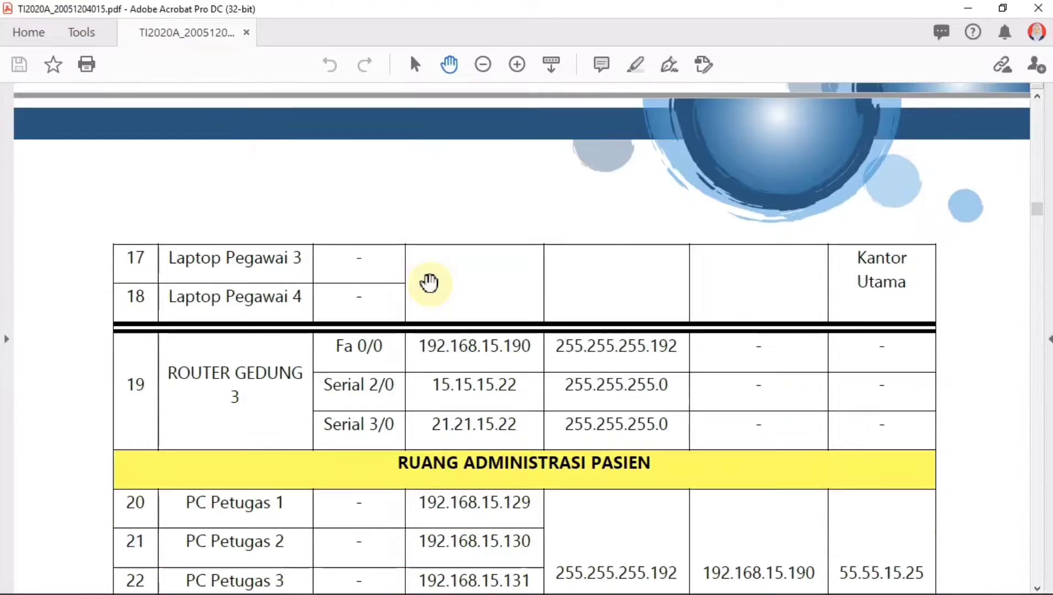
pyautogui.scroll(-4, 428, 282)
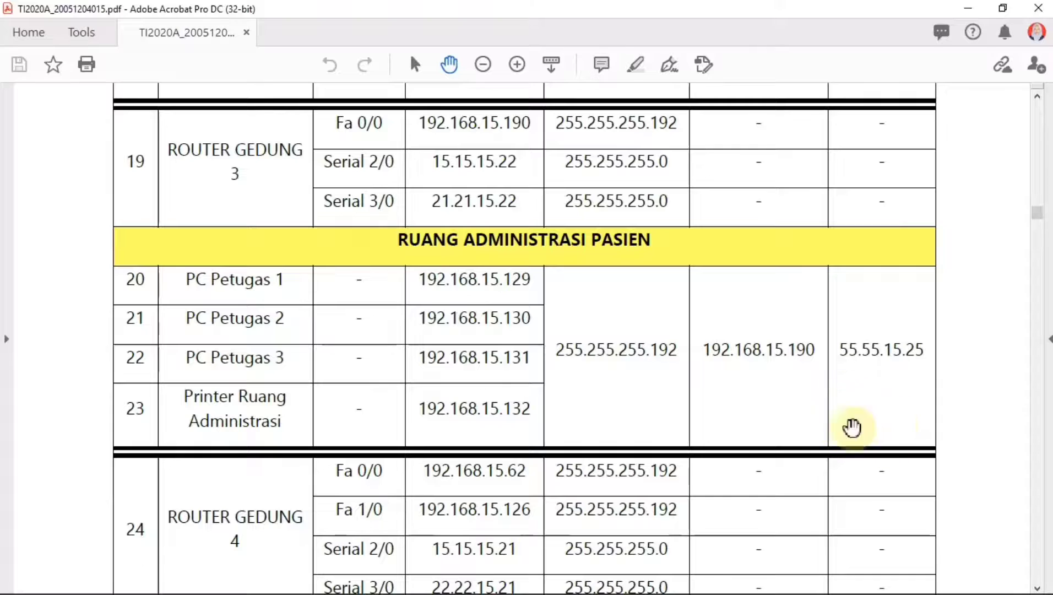
pyautogui.scroll(-6, 606, 433)
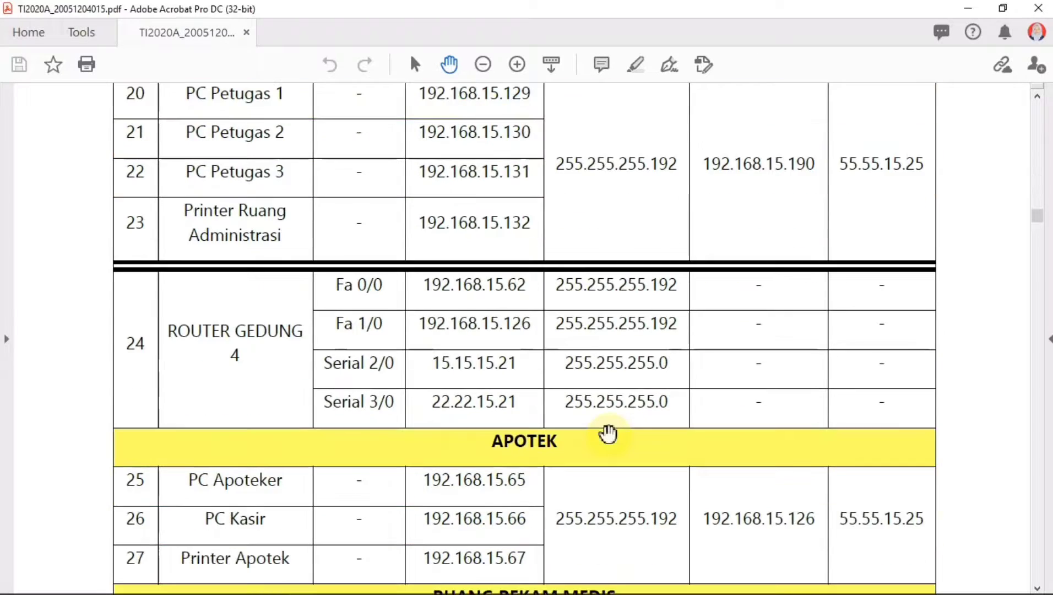
pyautogui.scroll(-1, 607, 431)
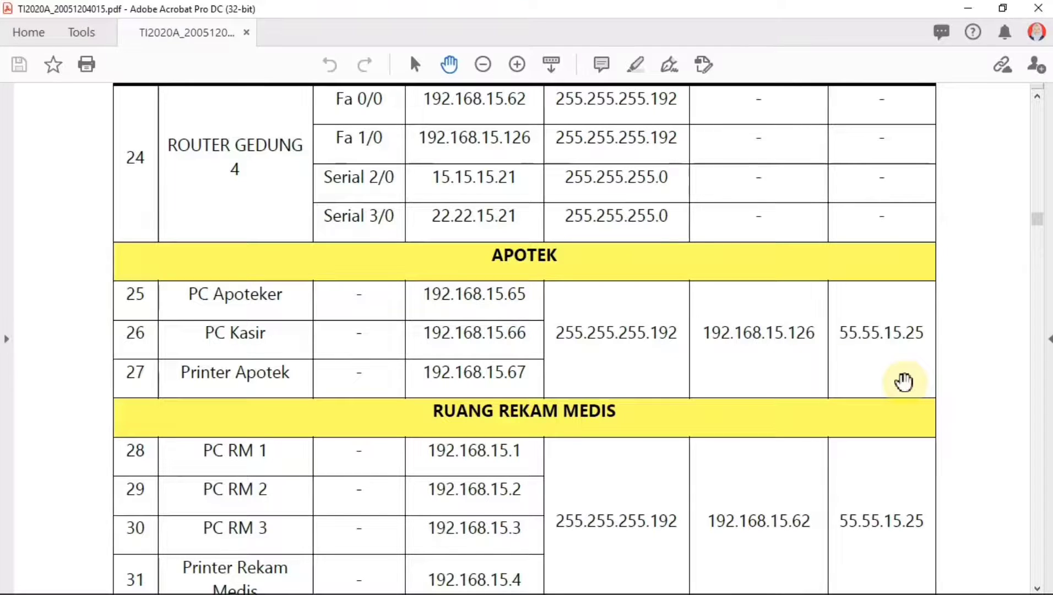
pyautogui.scroll(-3, 465, 369)
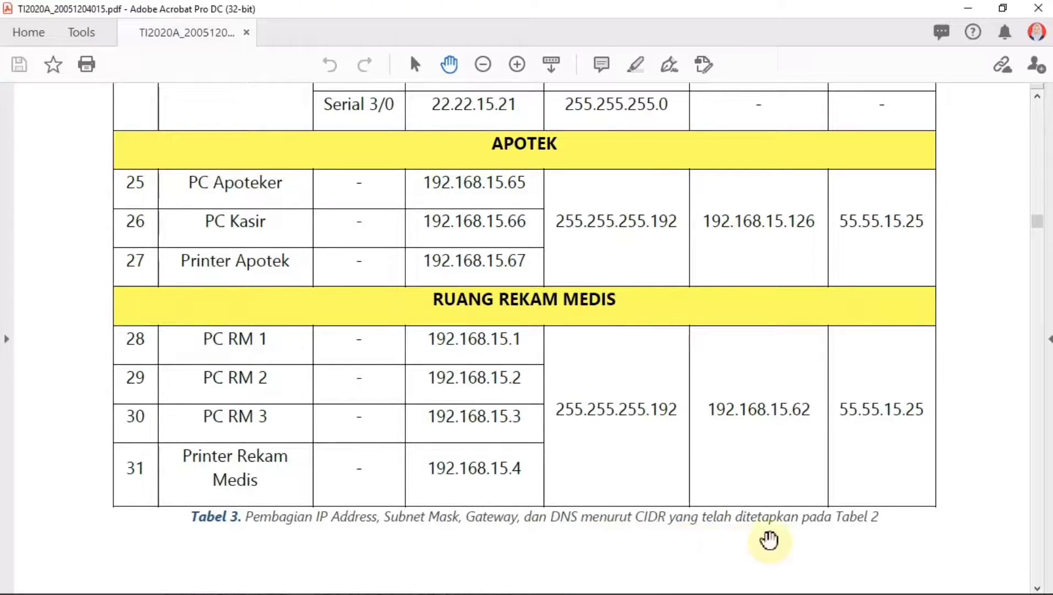
pyautogui.scroll(-5, 749, 439)
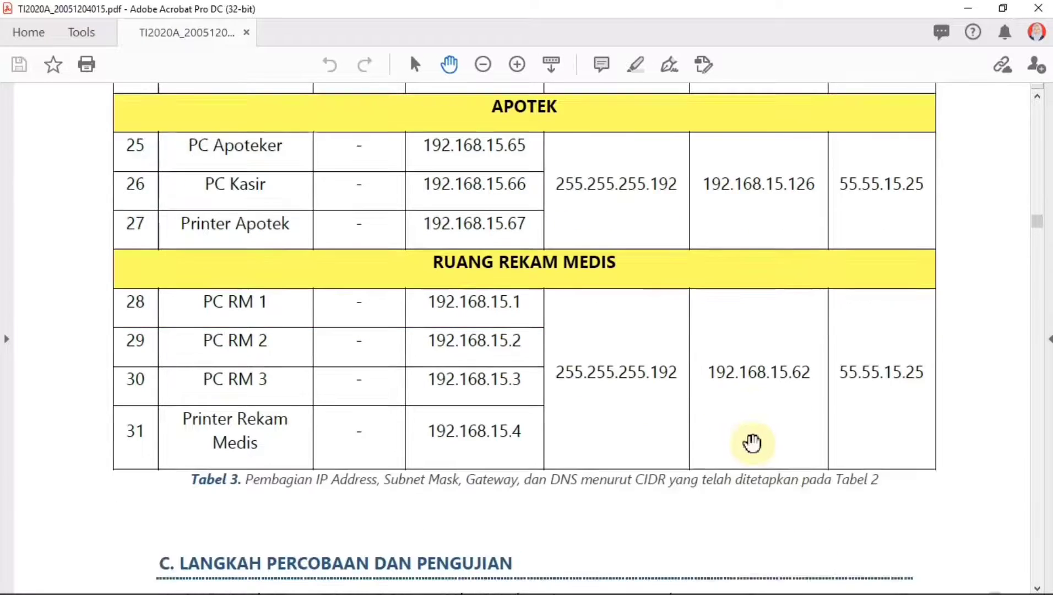
# Look at the network scheme in Cisco Packet Tracer for step 1 of section C and return to the PDF report.
pyautogui.scroll(-3, 751, 442)
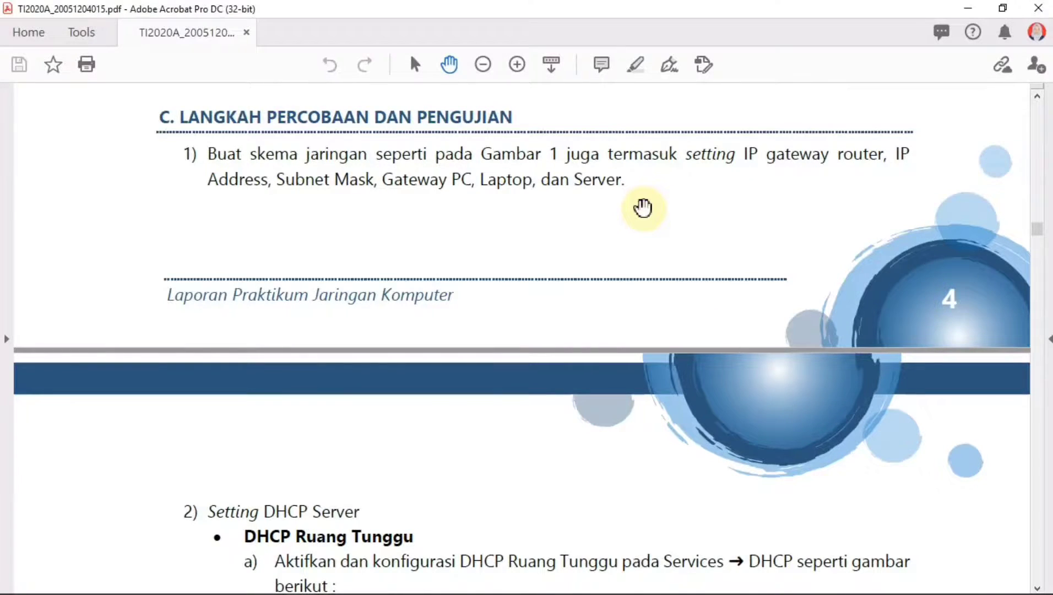
pyautogui.hotkey('alt', 'Tab')
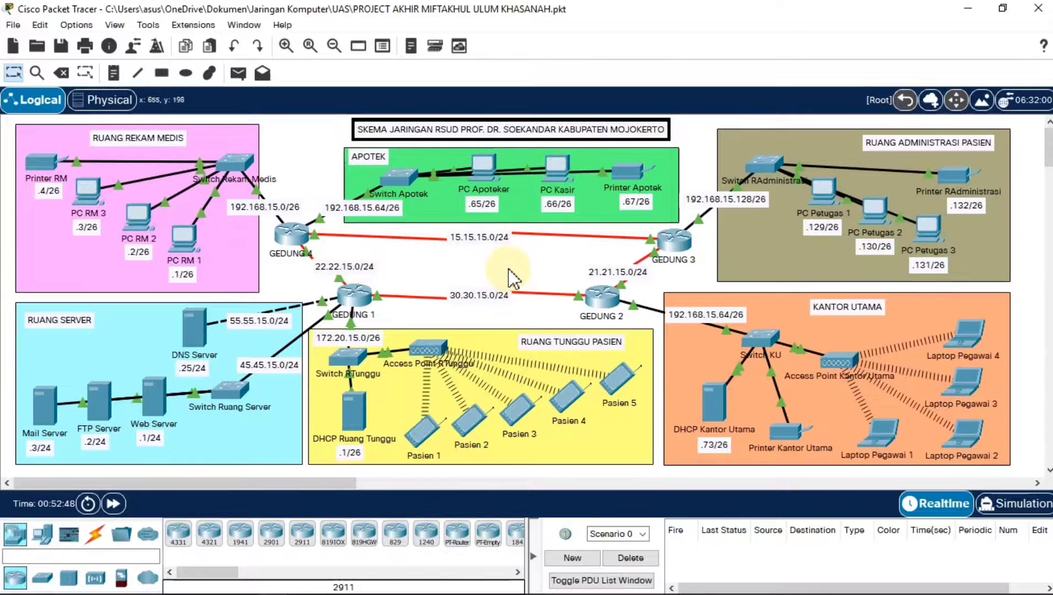
pyautogui.press('super+Tab')
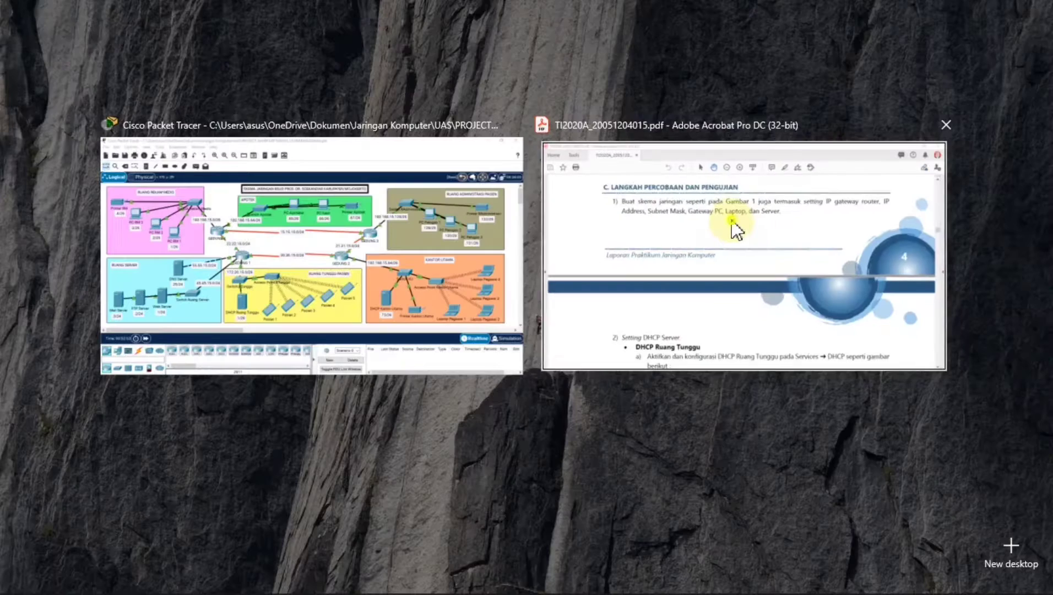
pyautogui.click(733, 229)
# Read the report's instructions for configuring DHCP Ruang Tunggu and enabling DHCP on the Pasien smartphones.
pyautogui.scroll(-6, 540, 312)
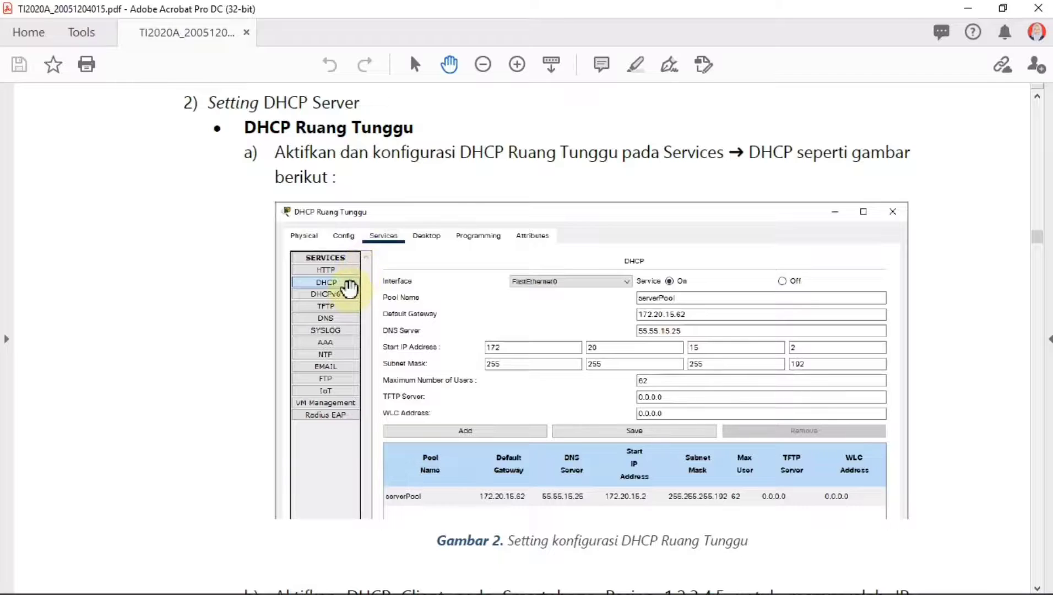
pyautogui.scroll(-3, 705, 284)
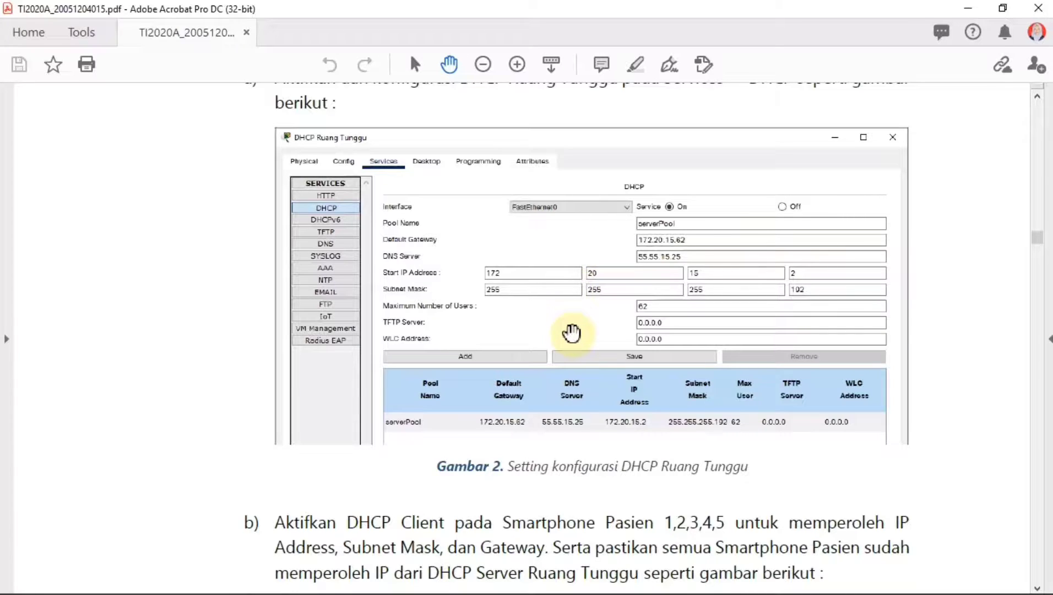
pyautogui.scroll(-9, 572, 336)
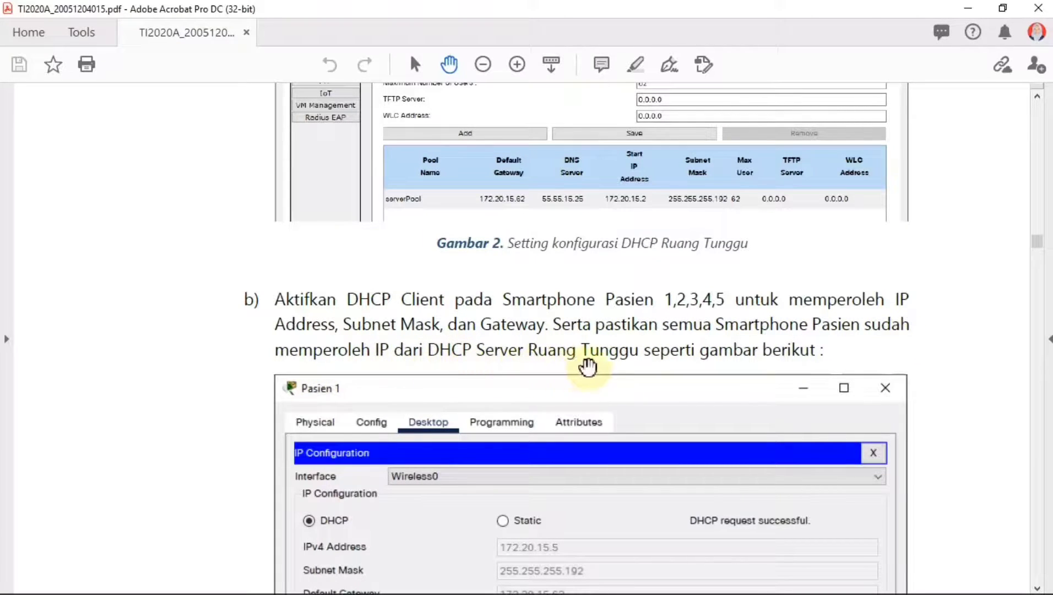
pyautogui.scroll(-5, 755, 365)
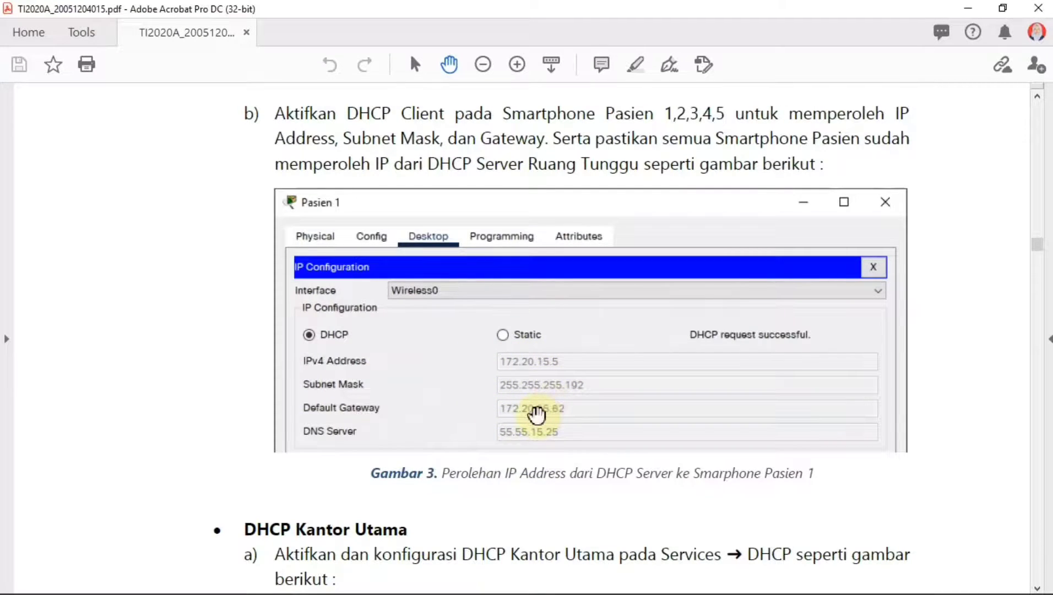
# Switch to Cisco Packet Tracer and open the IP configuration of the DHCP Ruang Tunggu server.
pyautogui.hotkey('alt', 'Tab')
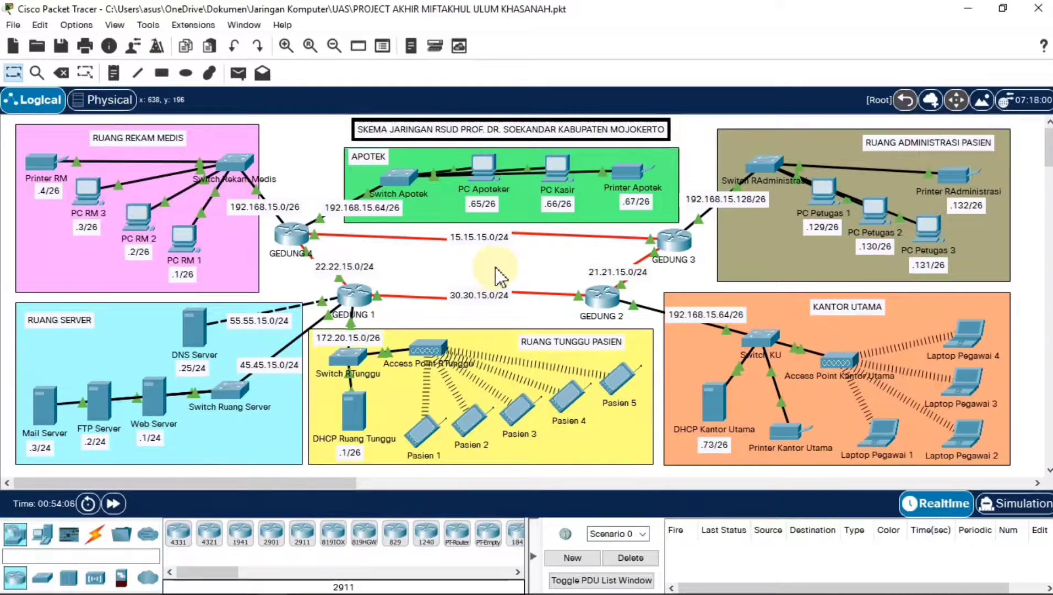
pyautogui.click(354, 413)
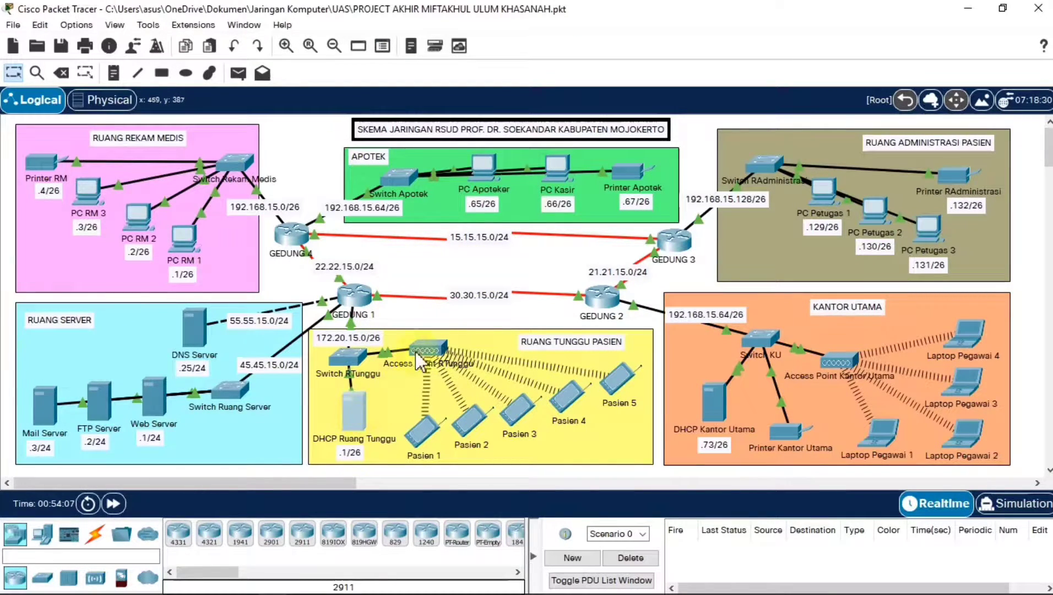
pyautogui.click(428, 71)
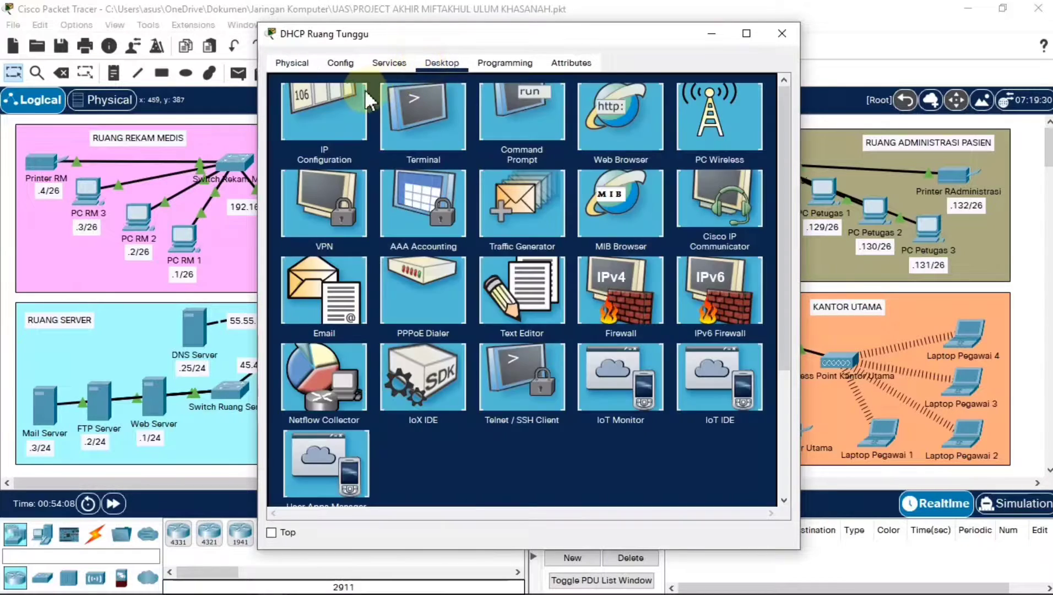
pyautogui.click(330, 107)
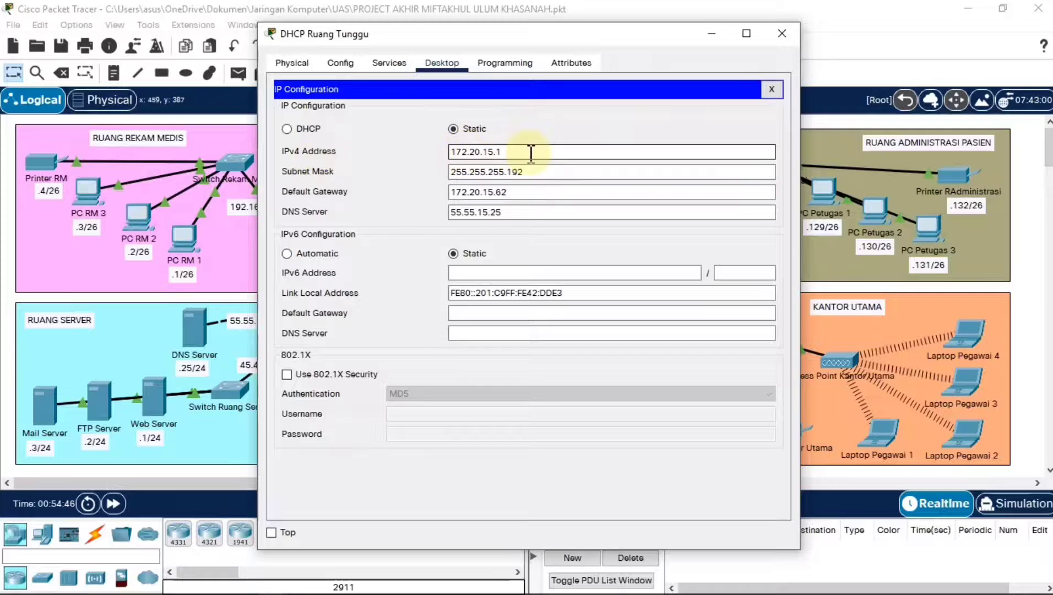
# Check the DHCP Ruang Tunggu server's static IPv4 address, subnet mask, default gateway and DNS server.
pyautogui.moveTo(532, 152); pyautogui.dragTo(432, 152)
pyautogui.moveTo(545, 172); pyautogui.dragTo(430, 173)
pyautogui.moveTo(531, 192); pyautogui.dragTo(433, 193)
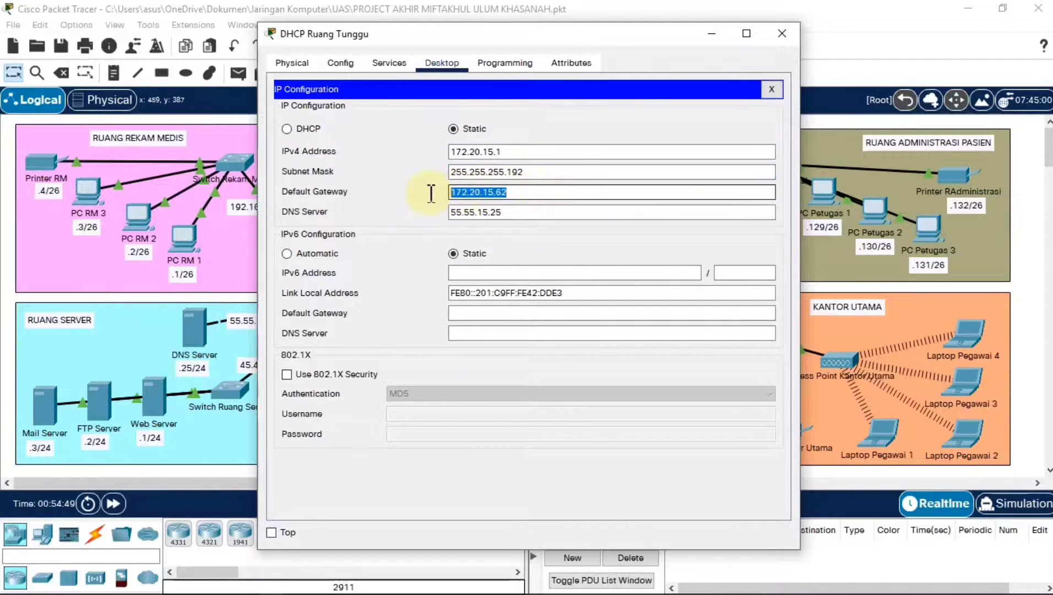
pyautogui.moveTo(541, 214); pyautogui.dragTo(450, 215)
pyautogui.click(526, 235)
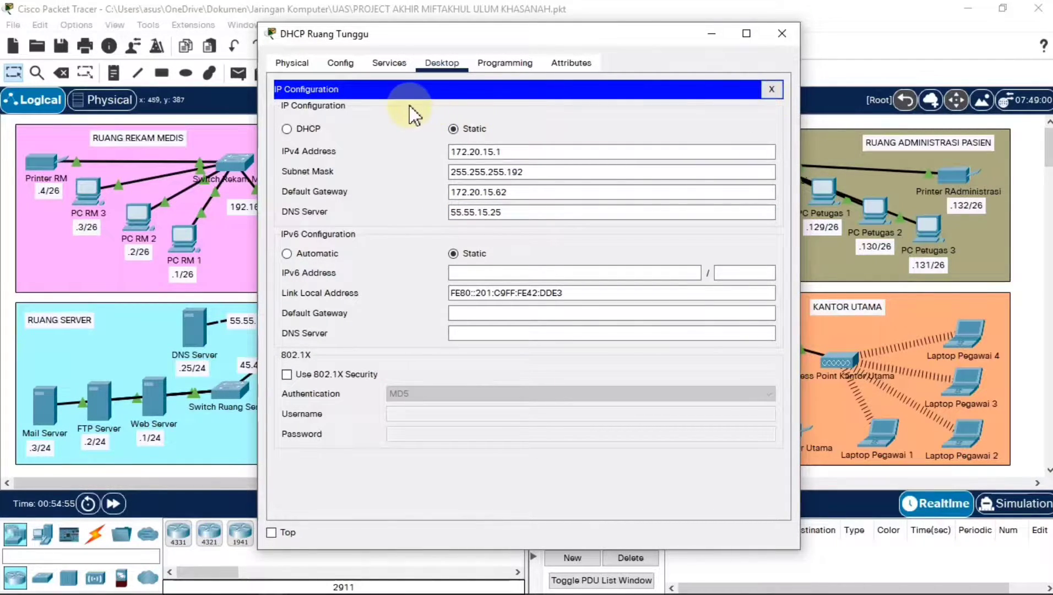
# Open the DHCP service settings of the DHCP Ruang Tunggu server to inspect its address pool.
pyautogui.click(390, 65)
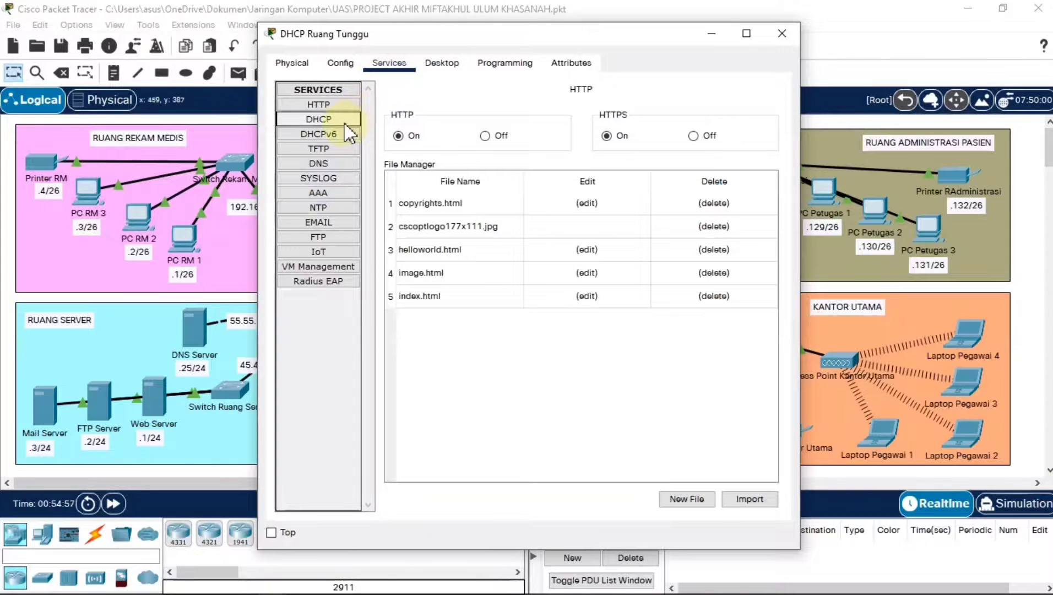
pyautogui.click(346, 120)
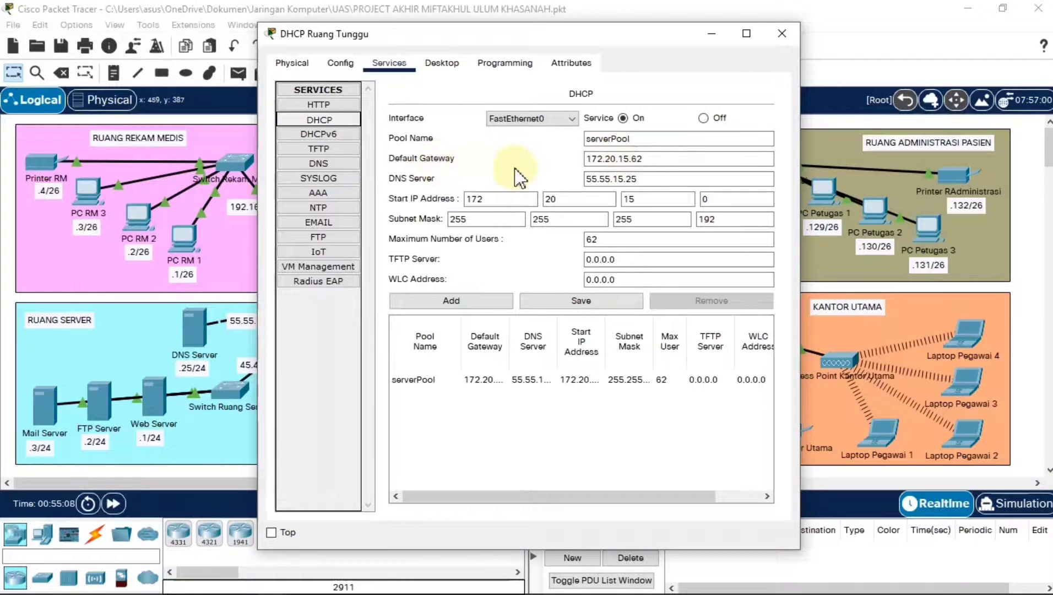
# Review the DHCP Ruang Tunggu pool's settings, change its start IP address to 172.20.15.2, and save serverPool.
pyautogui.doubleClick(610, 160)
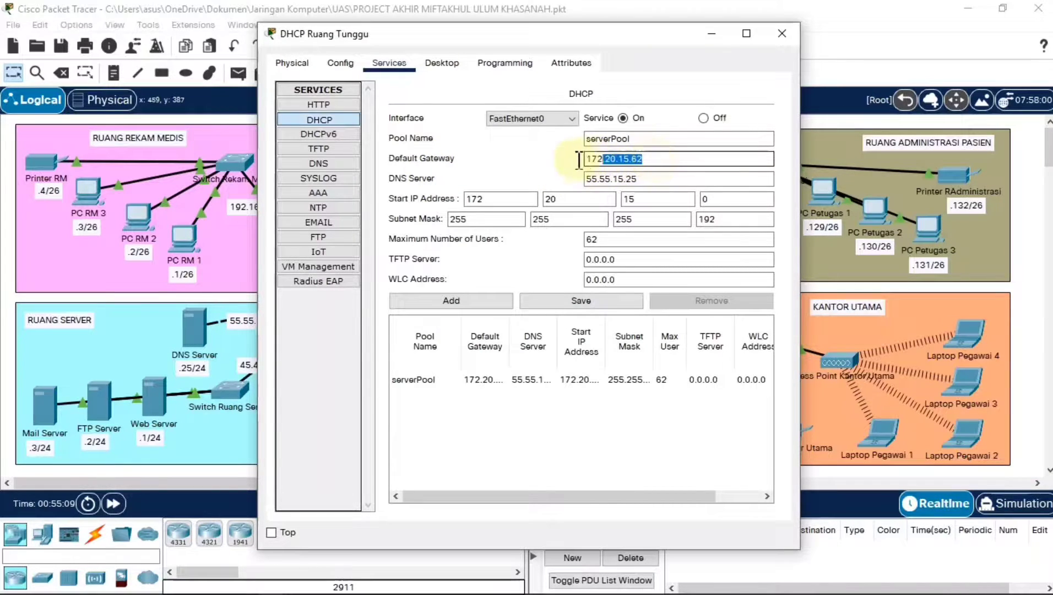
pyautogui.doubleClick(667, 179)
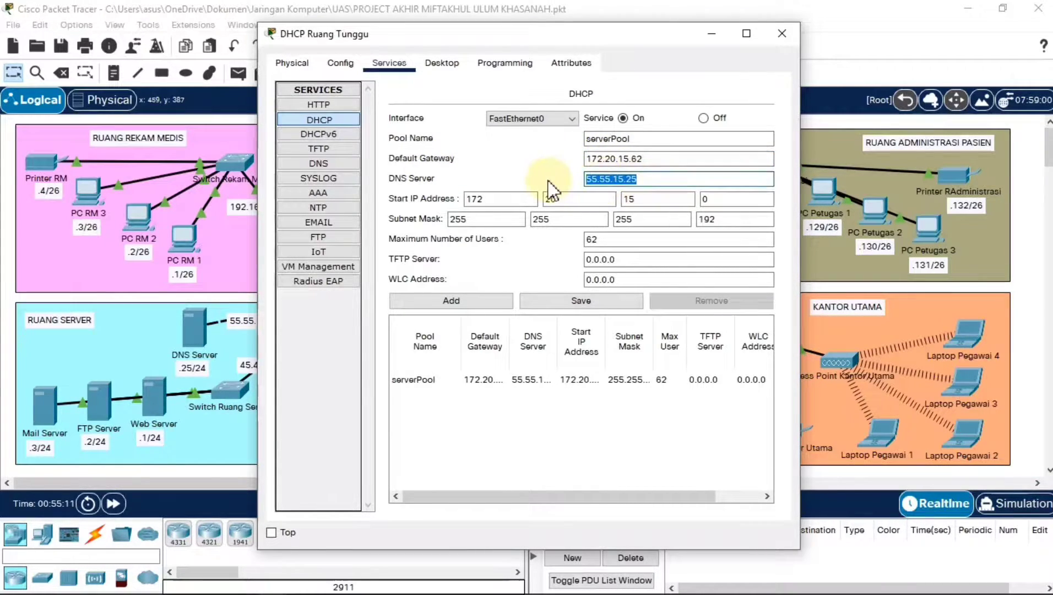
pyautogui.click(470, 200)
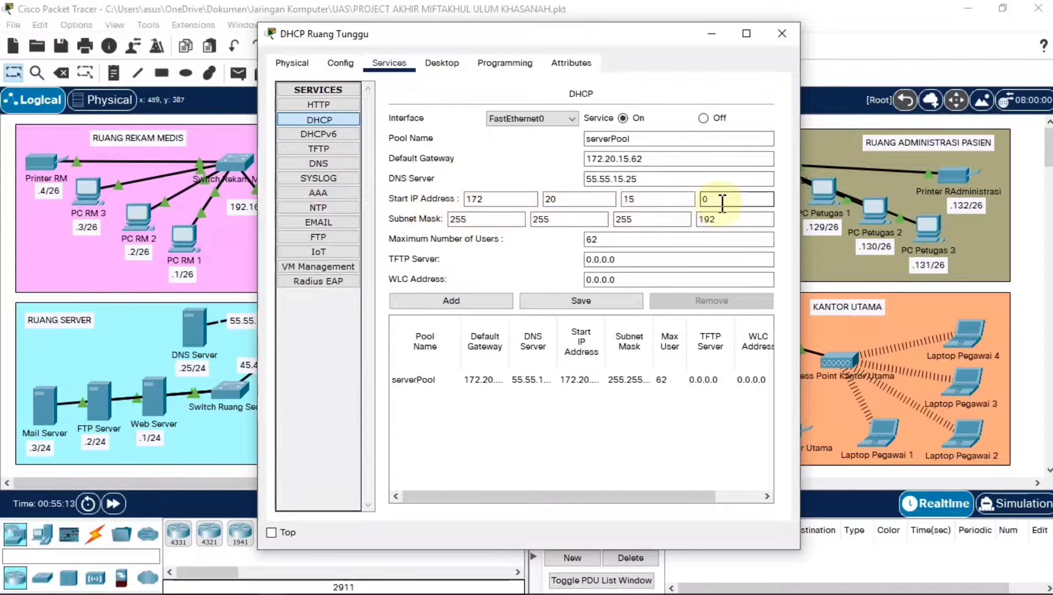
pyautogui.doubleClick(697, 196)
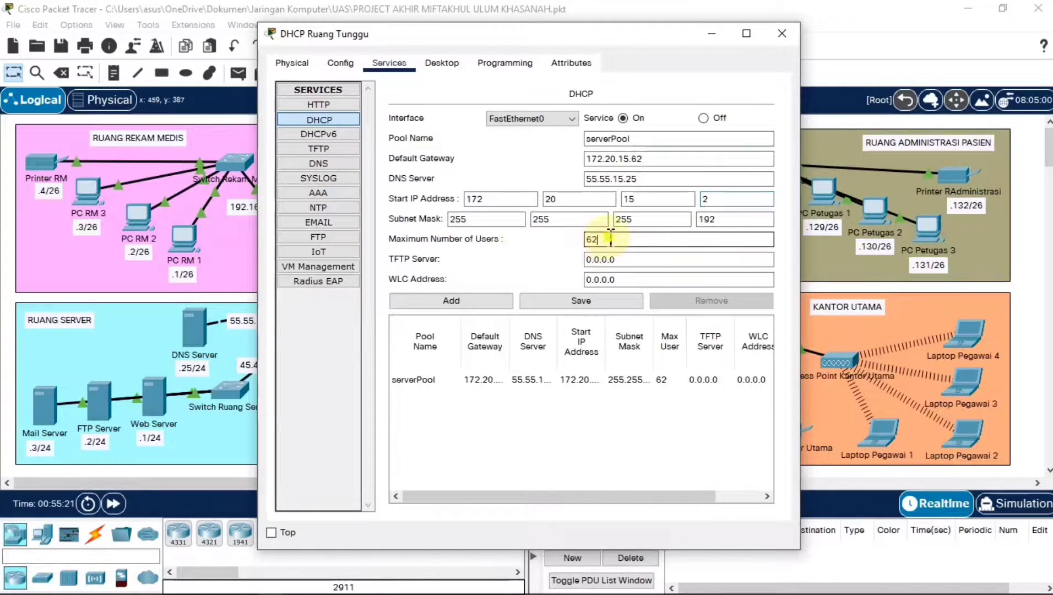
pyautogui.moveTo(610, 238); pyautogui.dragTo(570, 239)
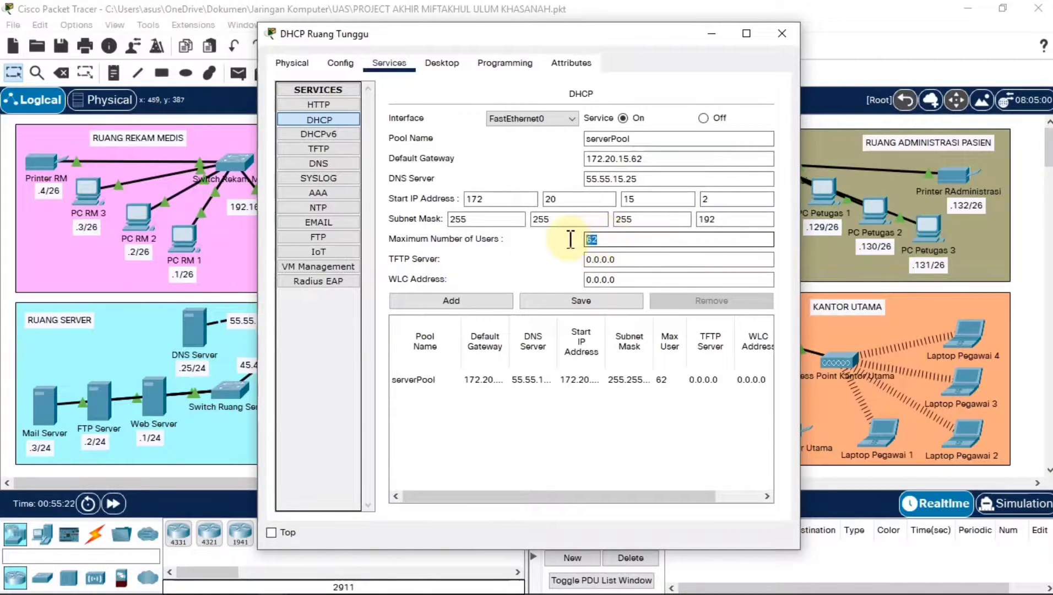
pyautogui.click(591, 304)
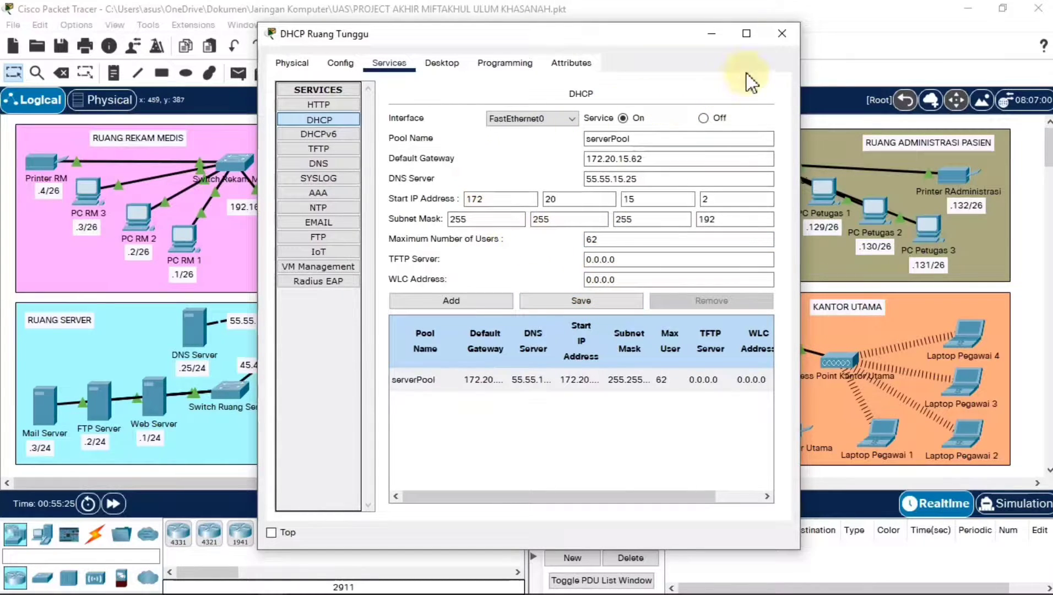
pyautogui.click(781, 37)
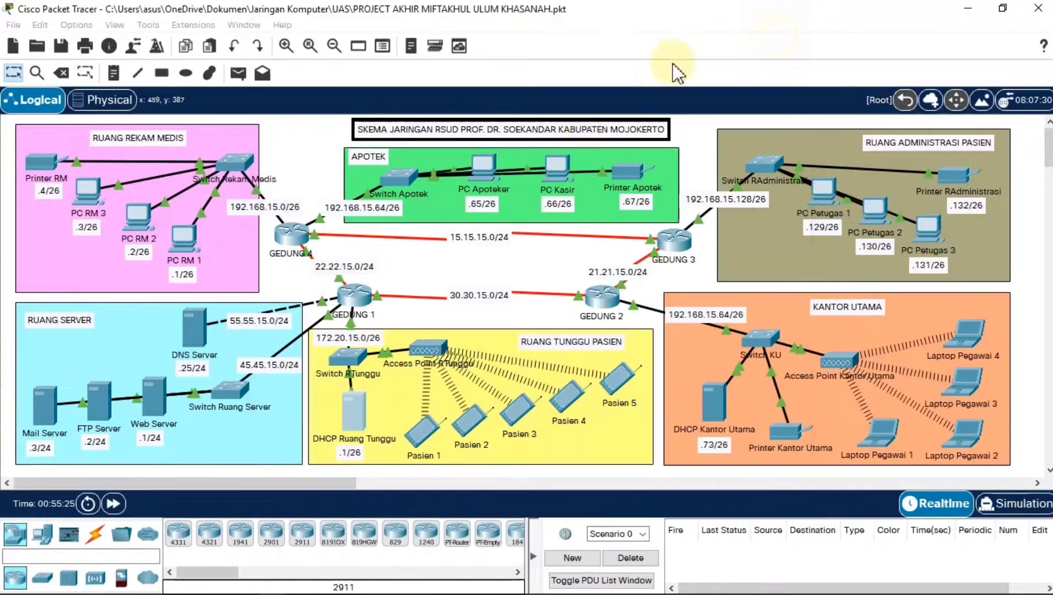
# Renew Pasien 1's IPv4 configuration by switching it to Static and back to DHCP.
pyautogui.click(423, 432)
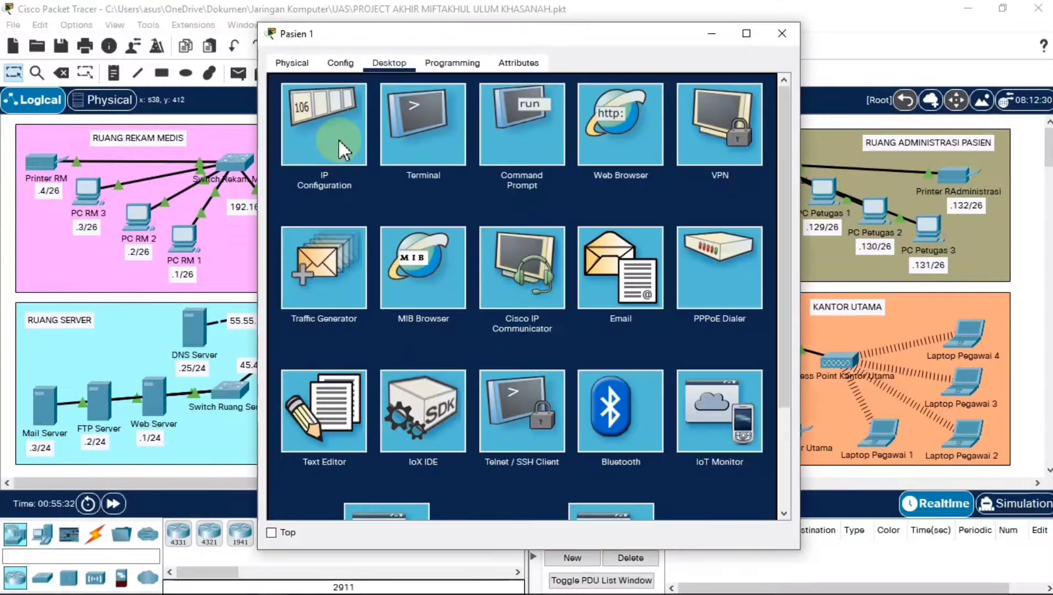
pyautogui.click(338, 137)
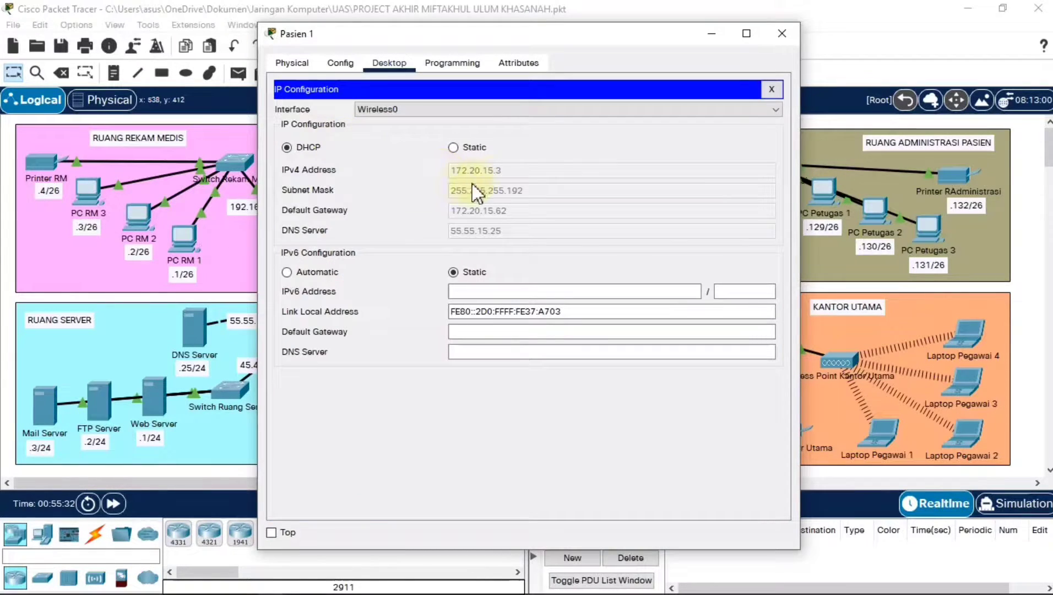
pyautogui.click(468, 144)
pyautogui.click(287, 148)
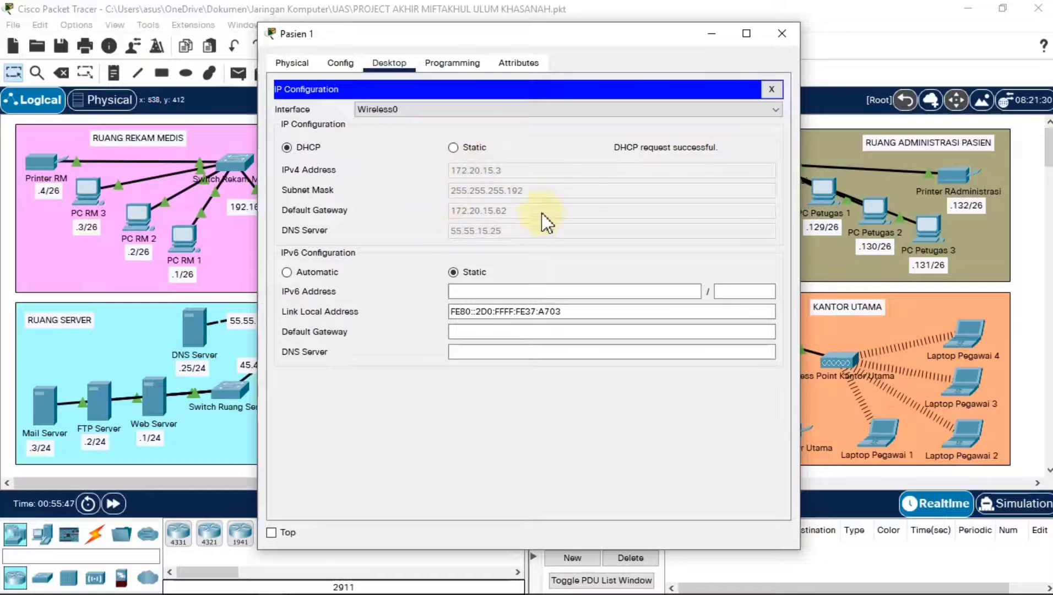
pyautogui.click(778, 36)
# Request a new DHCP address on Pasien 4 by toggling its IPv4 configuration to Static and back to DHCP.
pyautogui.click(571, 397)
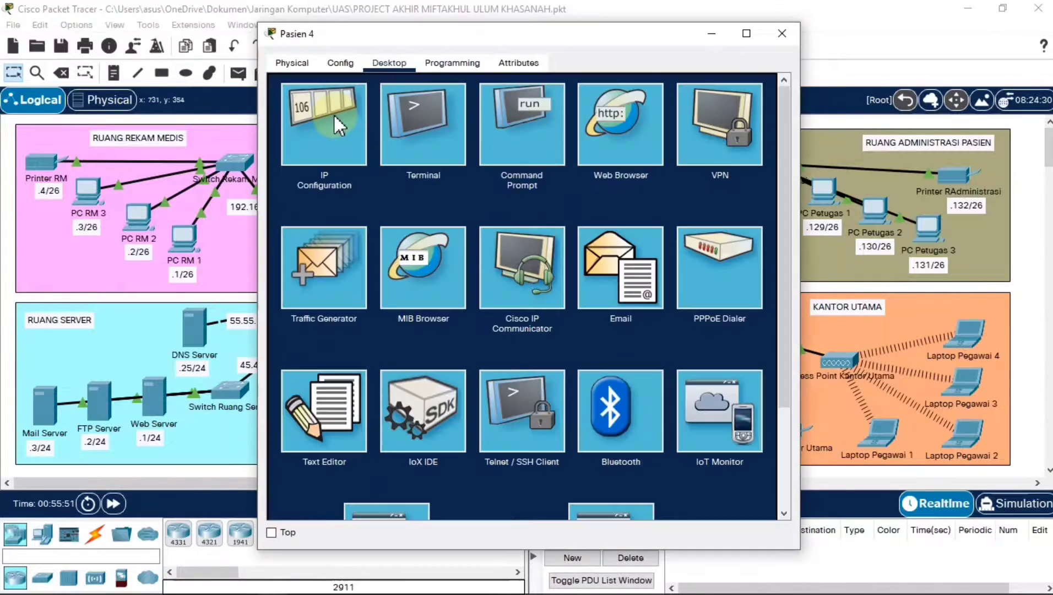
pyautogui.click(337, 124)
pyautogui.click(453, 147)
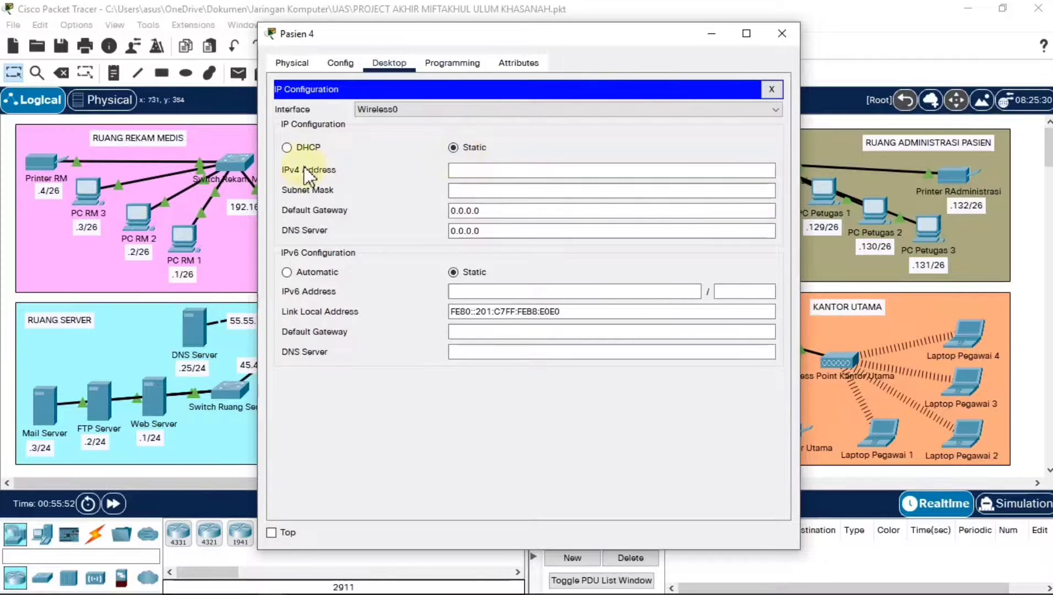
pyautogui.click(292, 155)
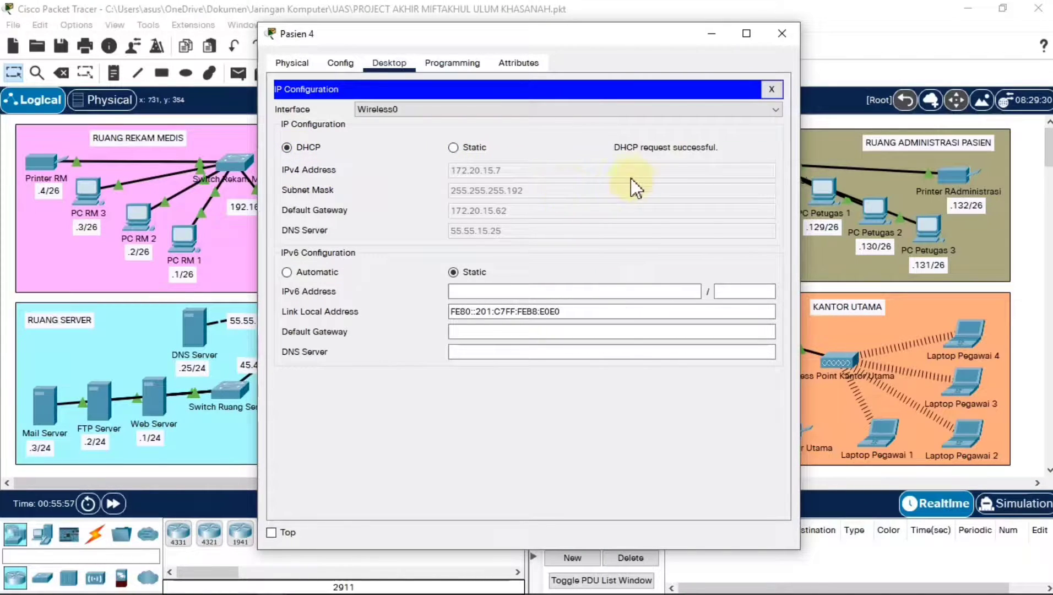
pyautogui.click(783, 34)
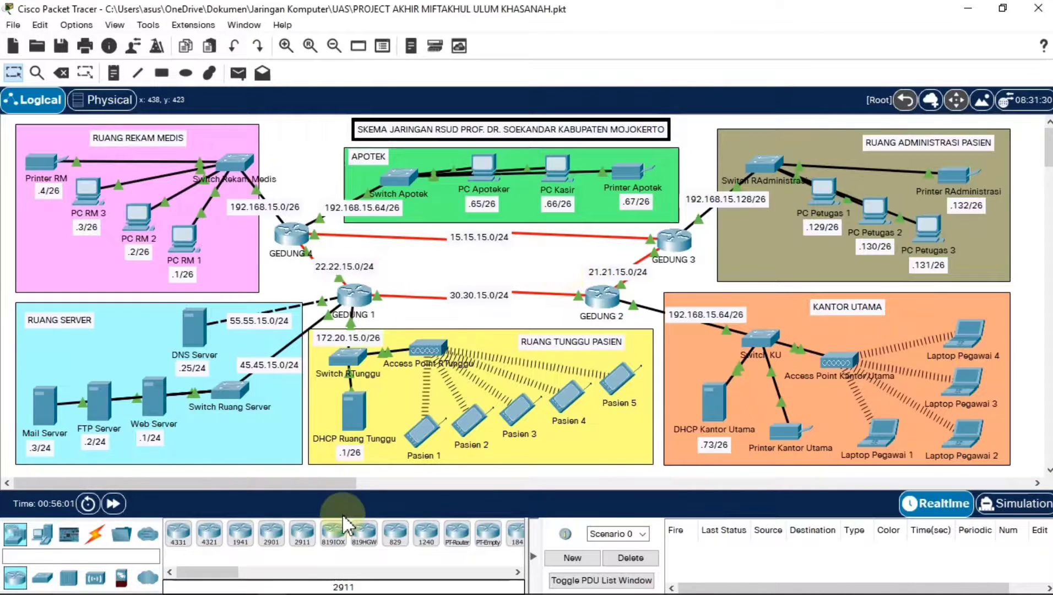
# Switch to the PDF report in Adobe Acrobat and read the DHCP Kantor Utama, laptop and printer configuration instructions.
pyautogui.press('alt')
pyautogui.hotkey('alt', 'Tab')
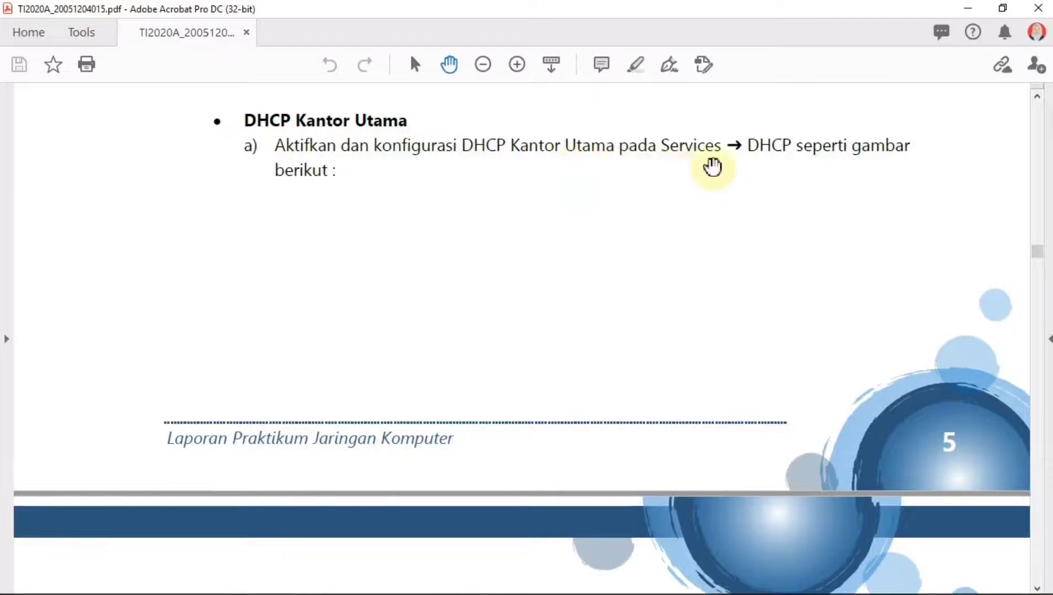
pyautogui.scroll(-10, 811, 216)
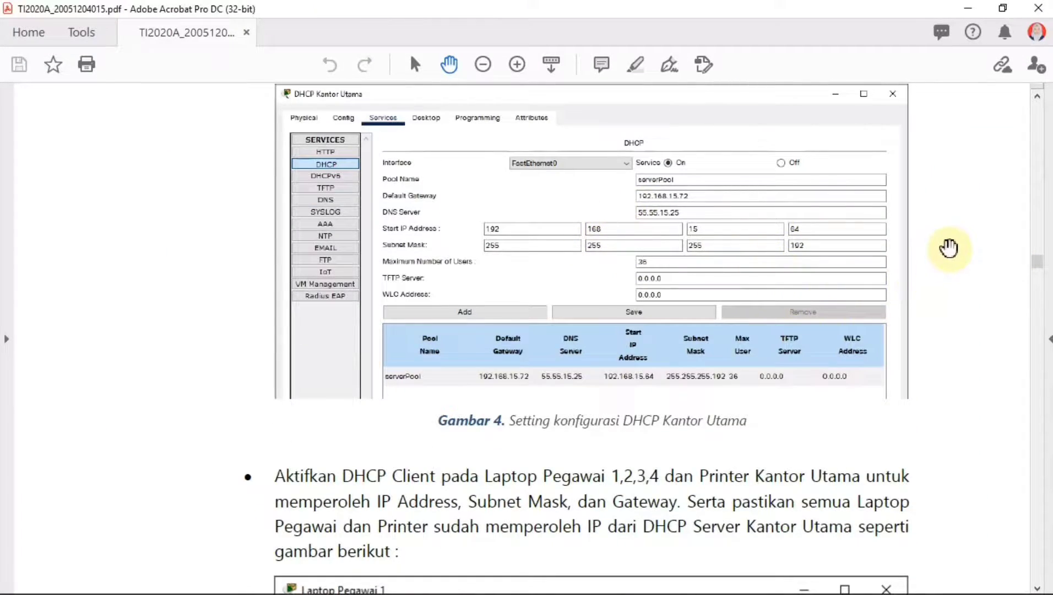
pyautogui.scroll(-10, 948, 255)
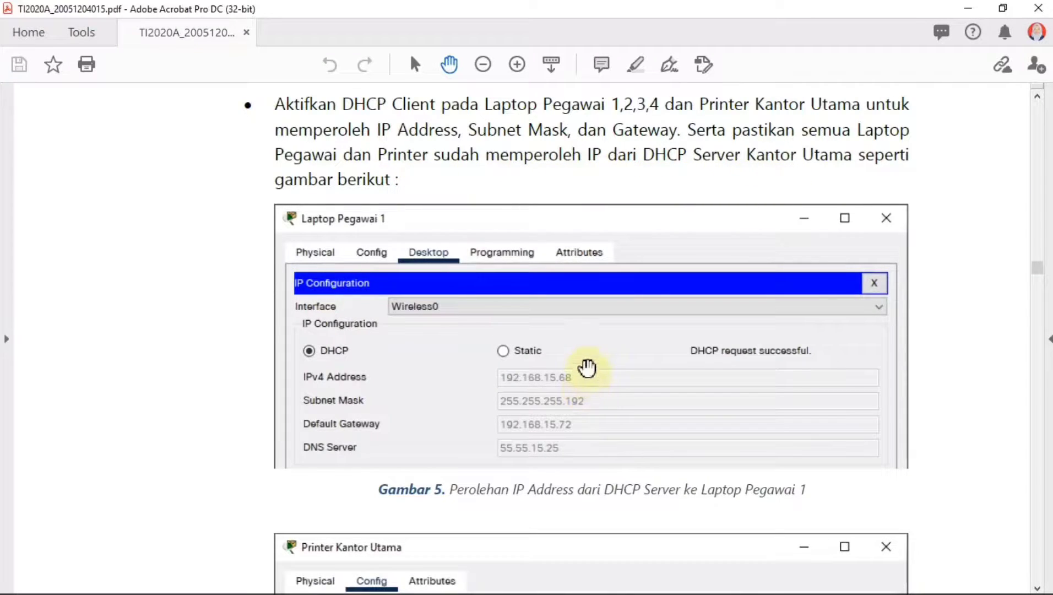
pyautogui.scroll(-6, 589, 449)
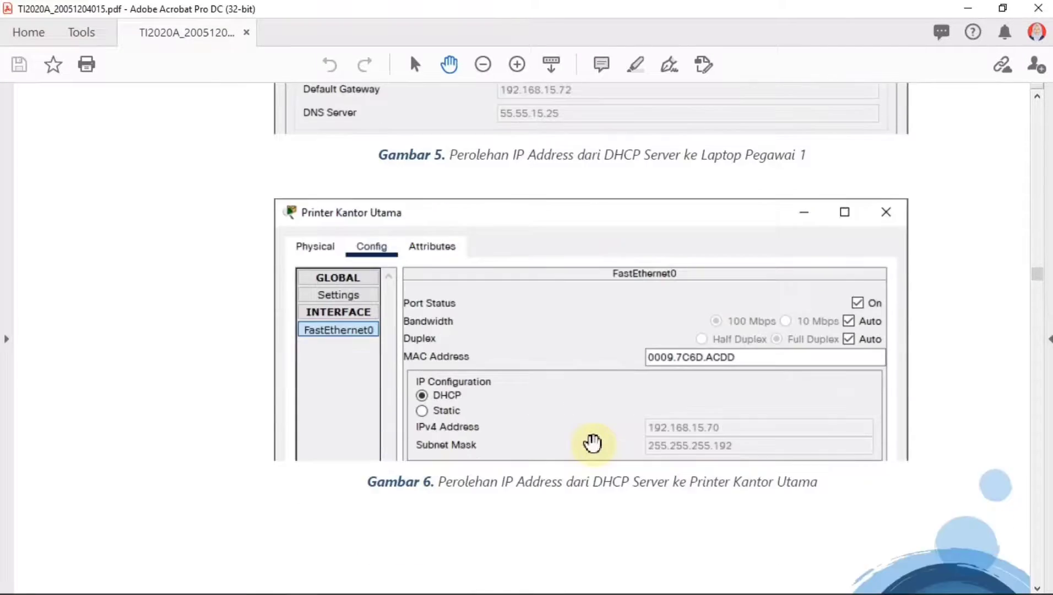
pyautogui.scroll(-5, 640, 438)
# Switch to Cisco Packet Tracer and check the DHCP Kantor Utama server's static IPv4 address, subnet mask, gateway and DNS server.
pyautogui.hotkey('alt', 'Tab')
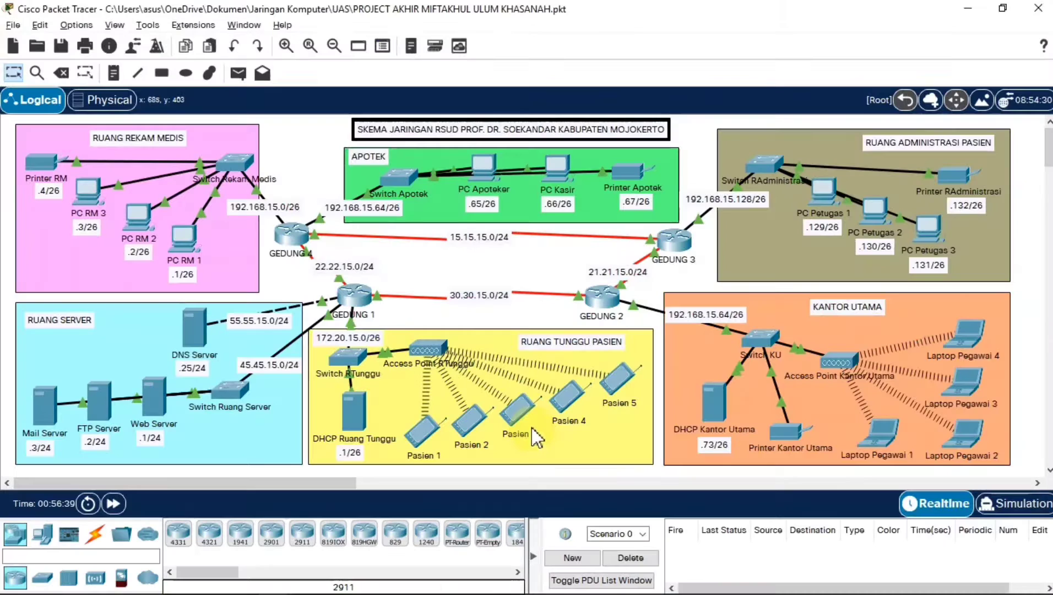
pyautogui.click(718, 405)
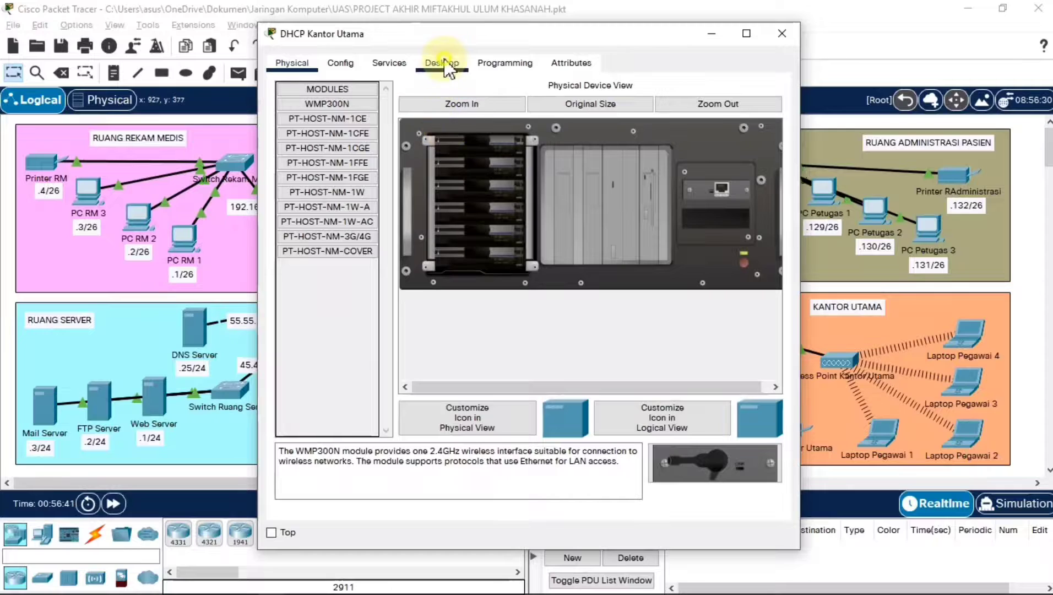
pyautogui.click(445, 65)
pyautogui.click(304, 121)
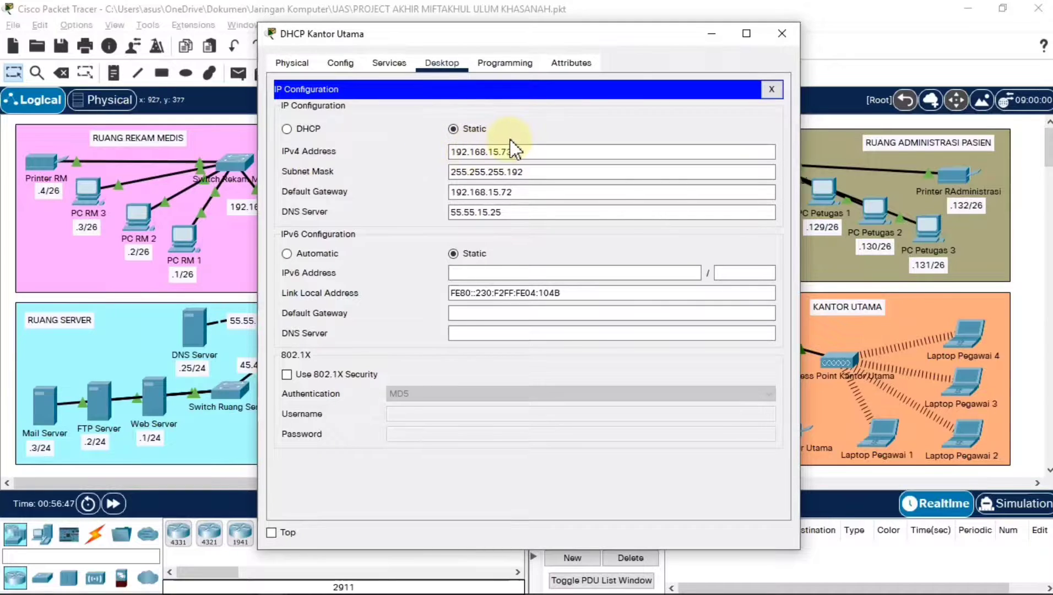
pyautogui.moveTo(528, 149); pyautogui.dragTo(422, 154)
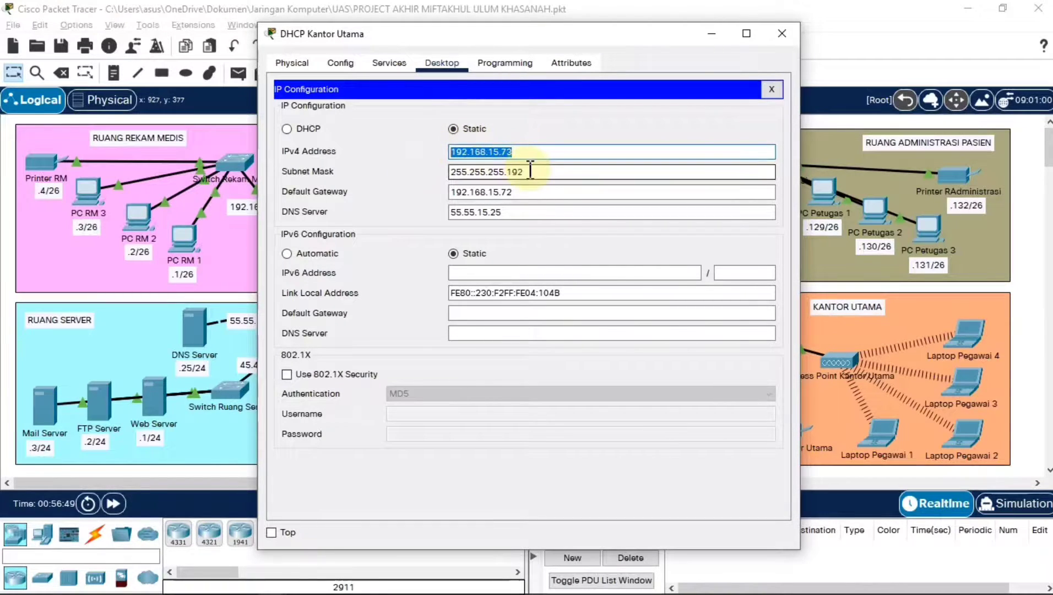
pyautogui.moveTo(532, 171); pyautogui.dragTo(436, 169)
pyautogui.moveTo(515, 192); pyautogui.dragTo(441, 196)
pyautogui.moveTo(506, 214); pyautogui.dragTo(437, 218)
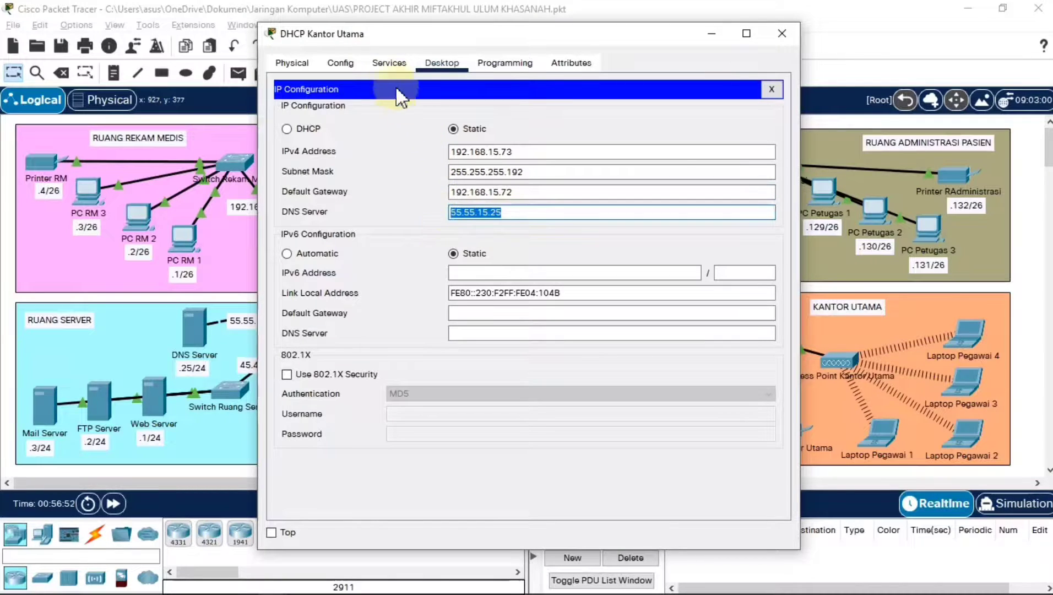
# Review the DHCP Kantor Utama pool's gateway, DNS server, start IP address and maximum users, and save serverPool.
pyautogui.click(386, 64)
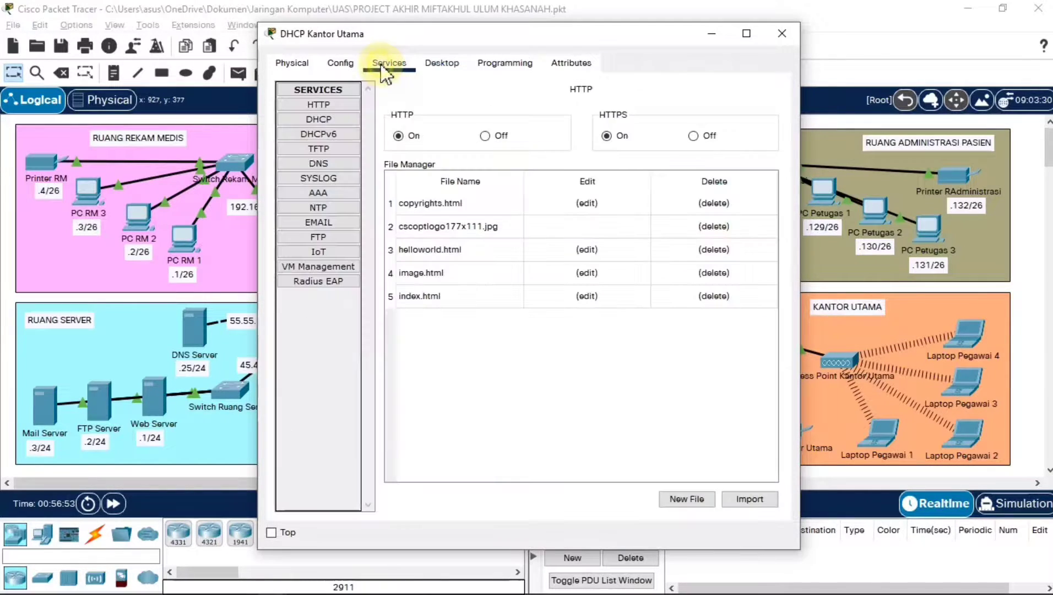
pyautogui.click(330, 120)
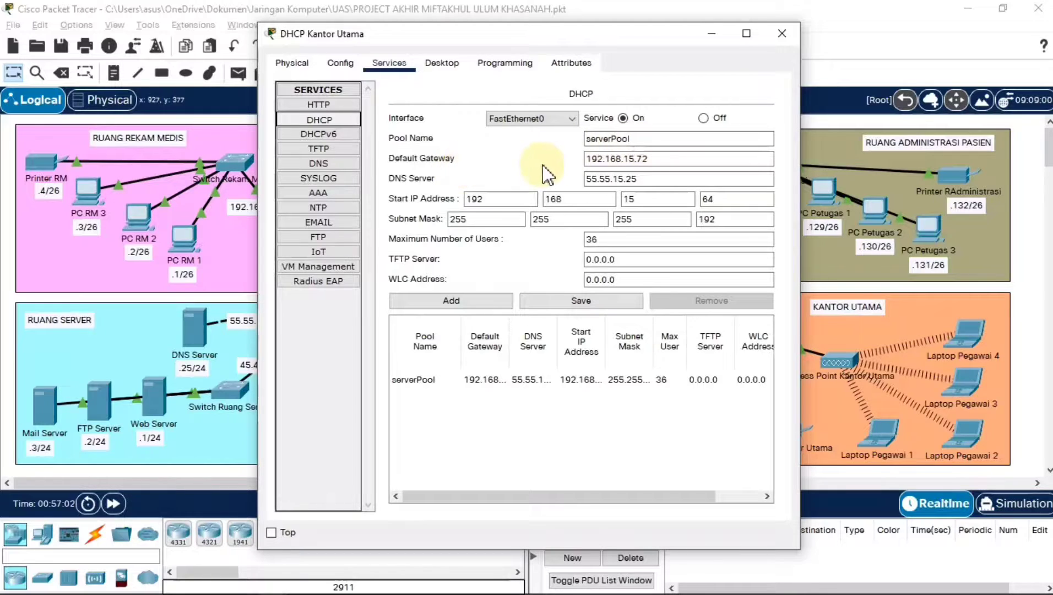
pyautogui.moveTo(652, 159); pyautogui.dragTo(564, 159)
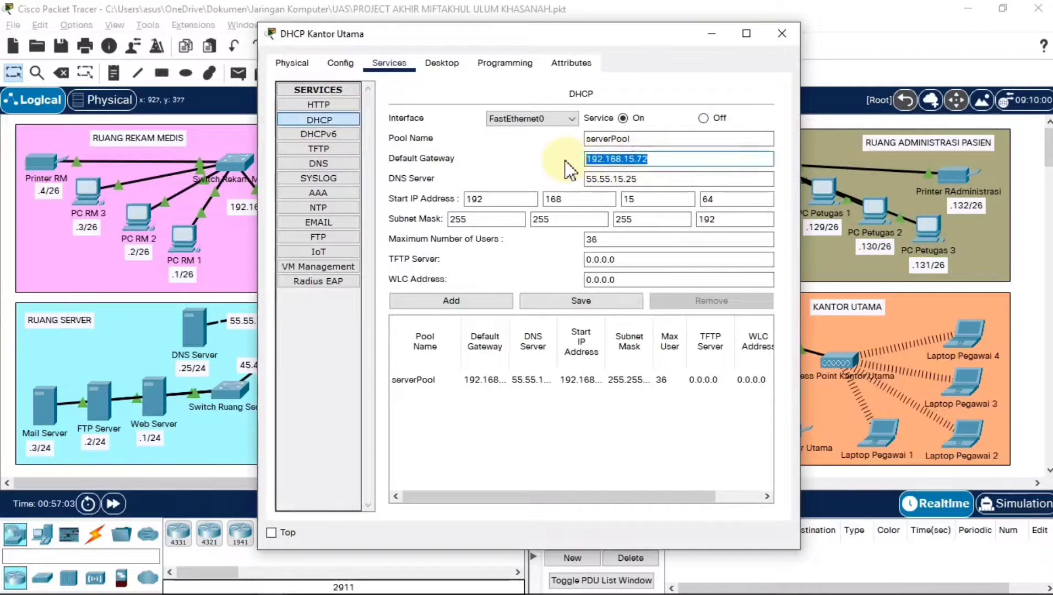
pyautogui.tripleClick(648, 178)
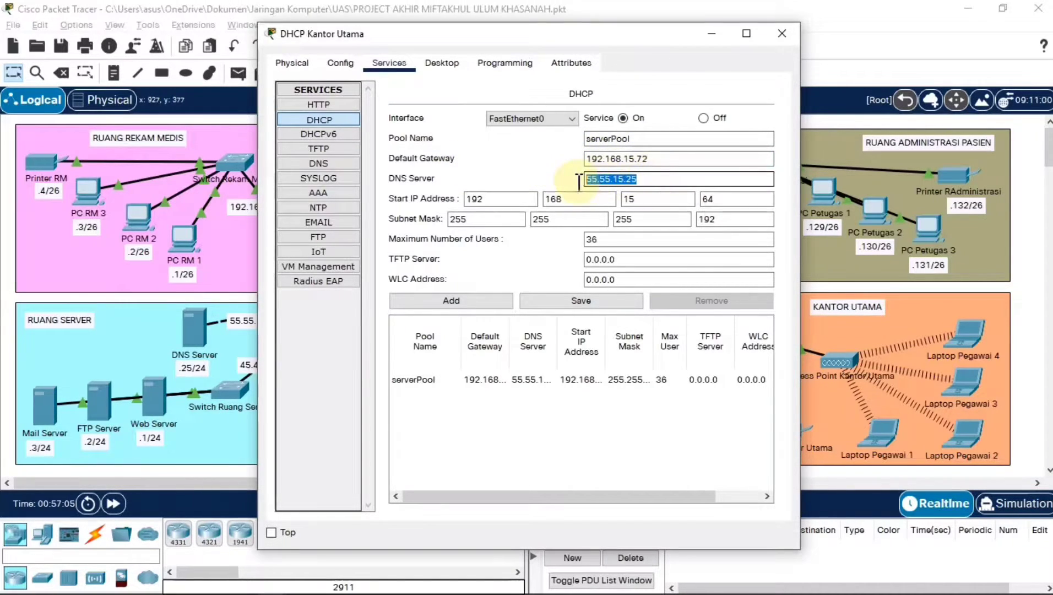
pyautogui.click(661, 178)
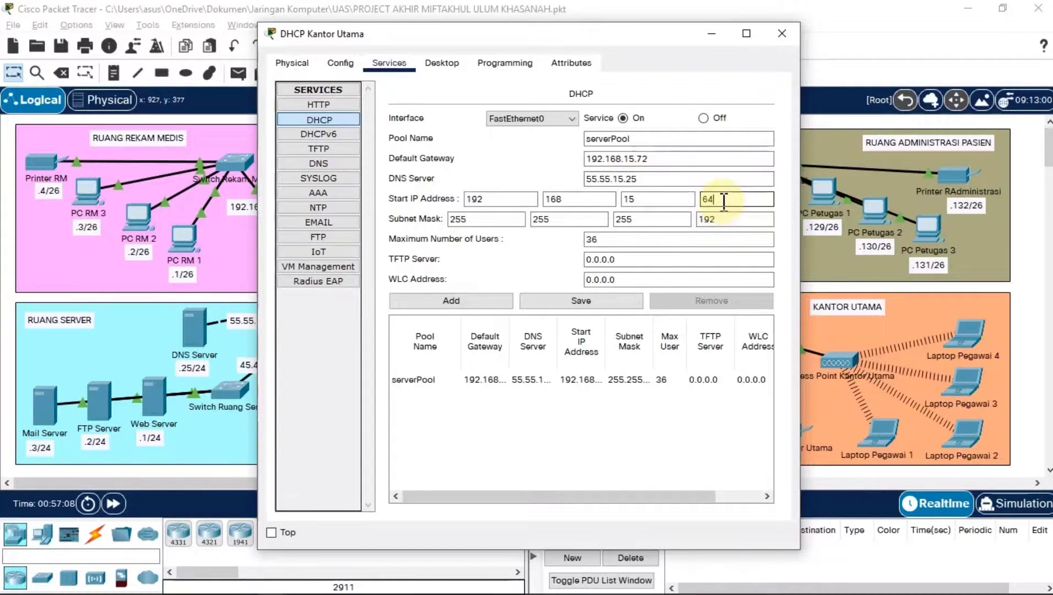
pyautogui.click(588, 239)
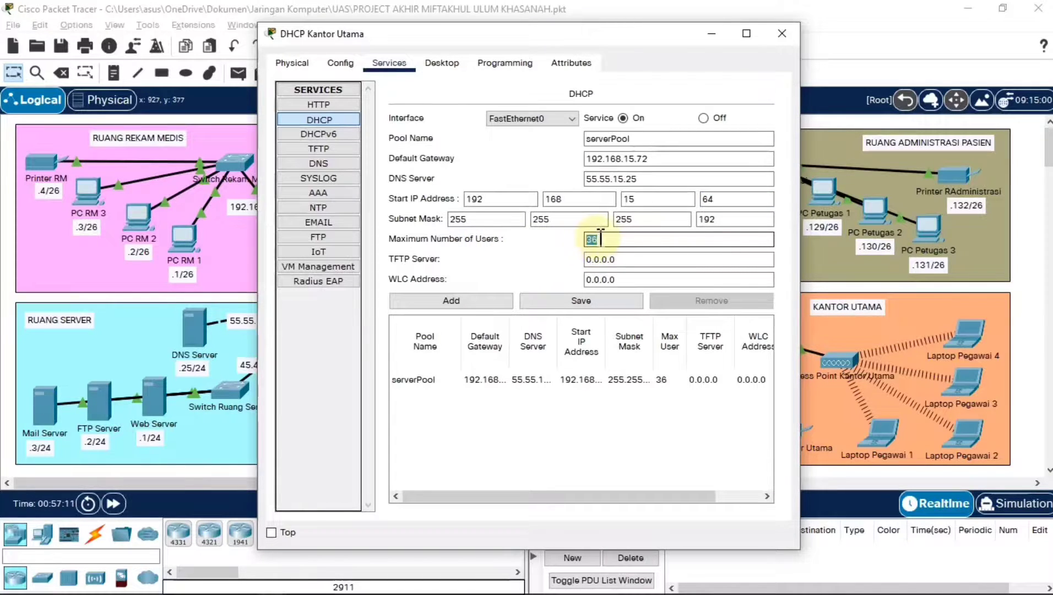
pyautogui.click(595, 301)
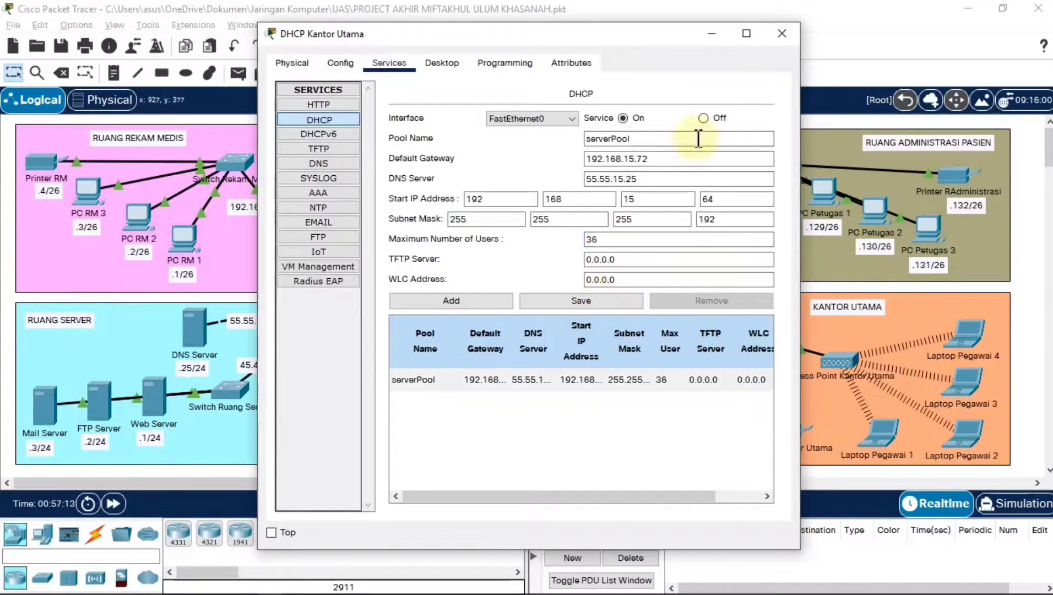
pyautogui.click(781, 33)
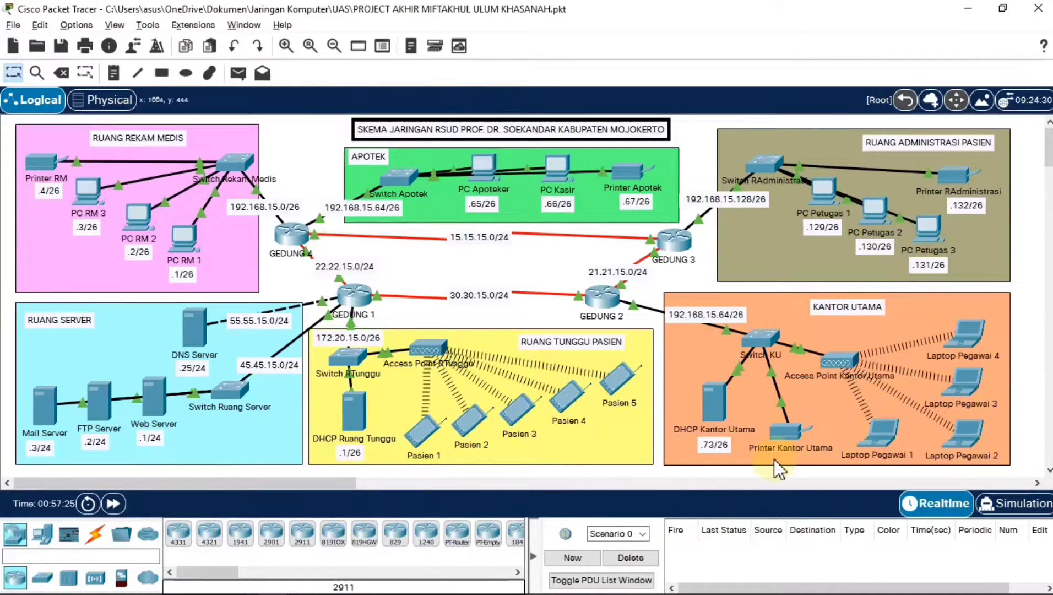
# Check the DHCP-assigned IPv4 address and subnet mask on Printer Kantor Utama's FastEthernet0 interface.
pyautogui.click(789, 431)
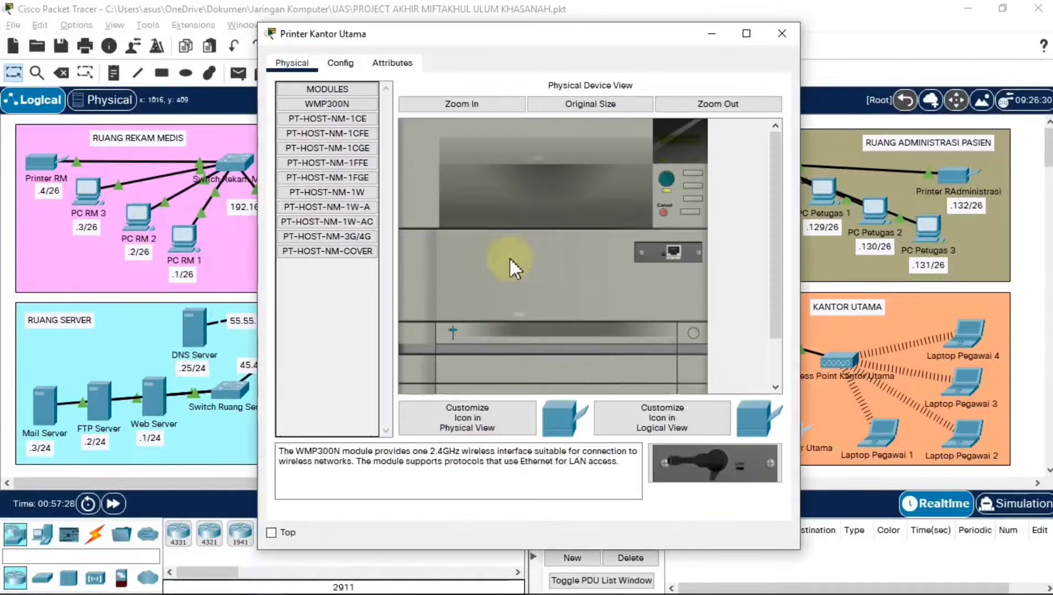
pyautogui.click(340, 63)
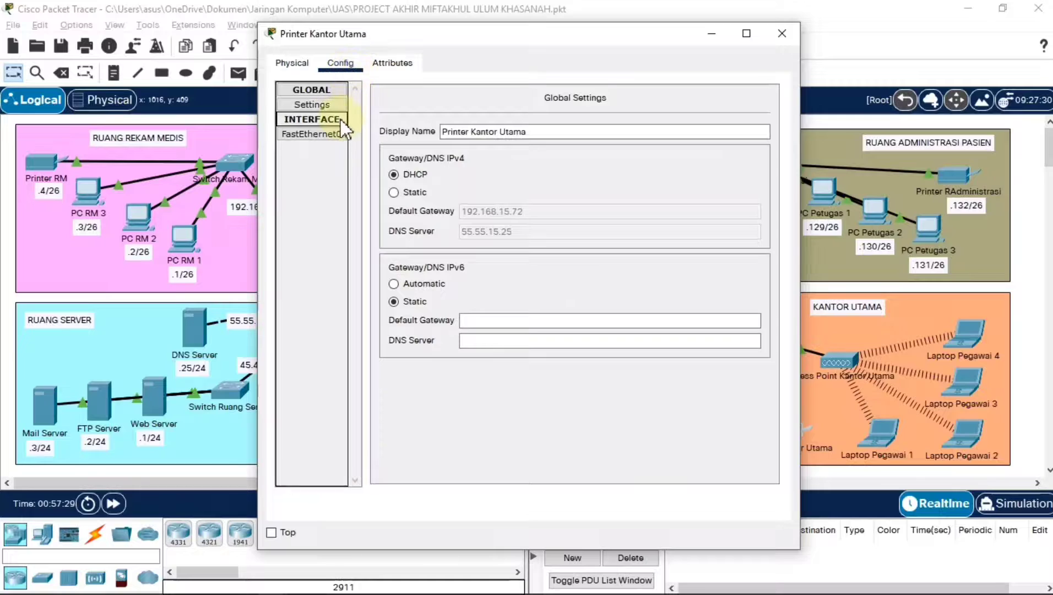
pyautogui.click(335, 135)
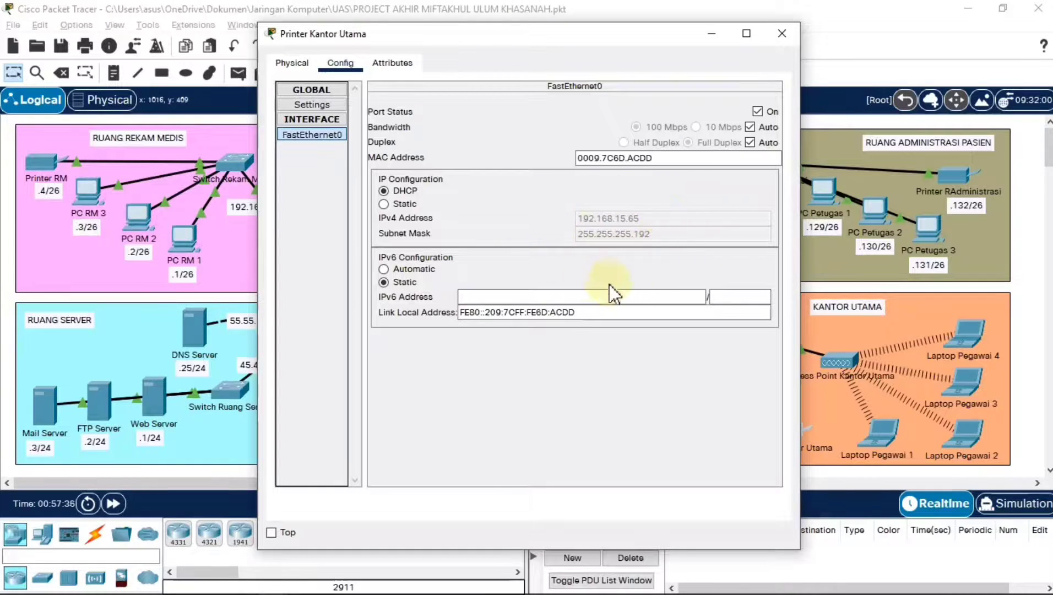
pyautogui.click(781, 33)
# Renew Laptop Pegawai 1's DHCP address on Wireless0 by switching its IP configuration to static and back to DHCP.
pyautogui.click(881, 431)
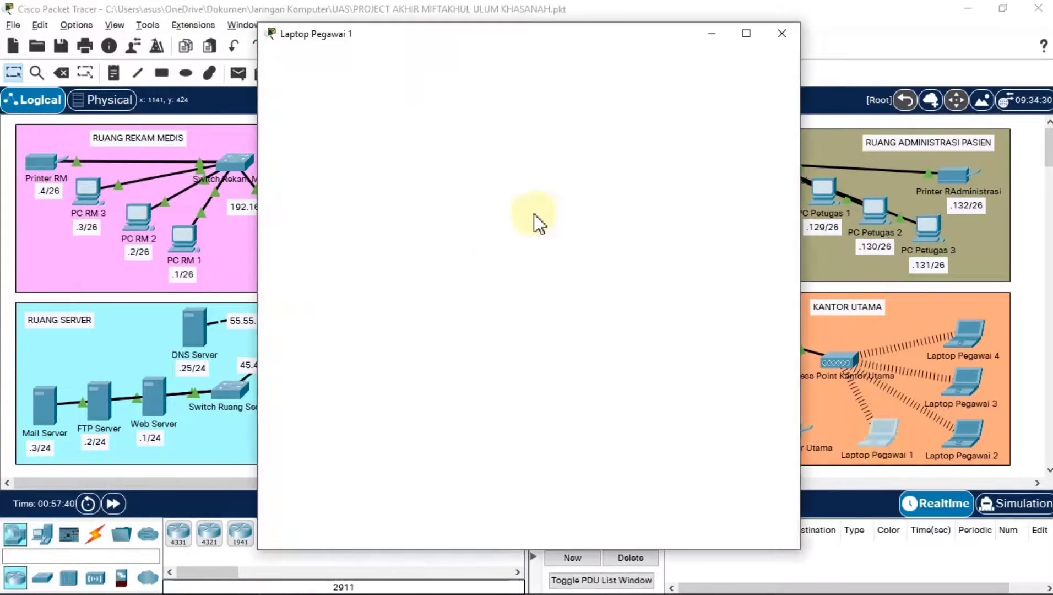
pyautogui.click(392, 65)
pyautogui.click(337, 101)
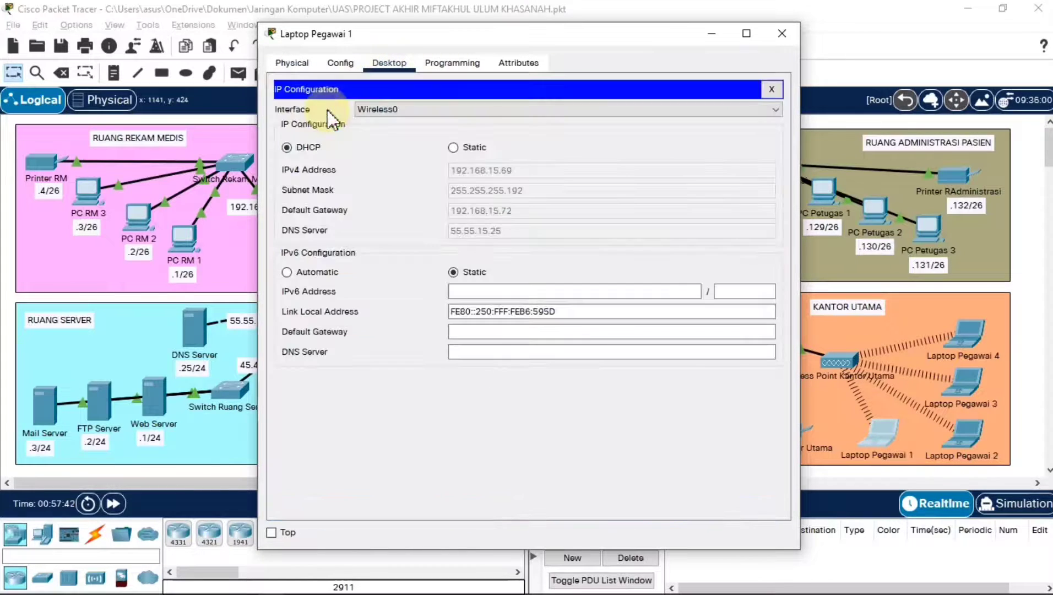
pyautogui.click(463, 152)
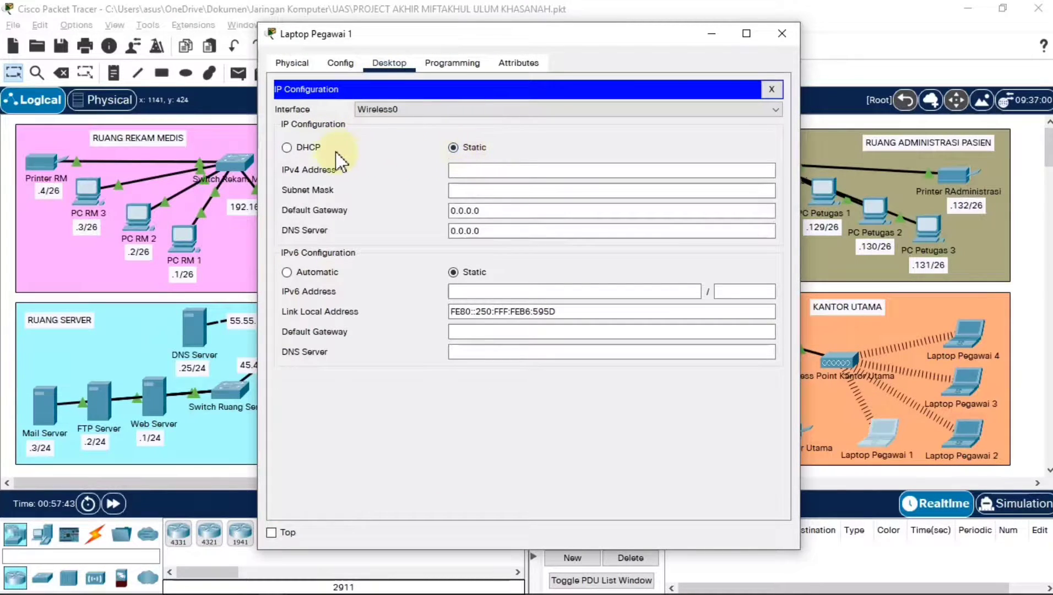
pyautogui.click(318, 148)
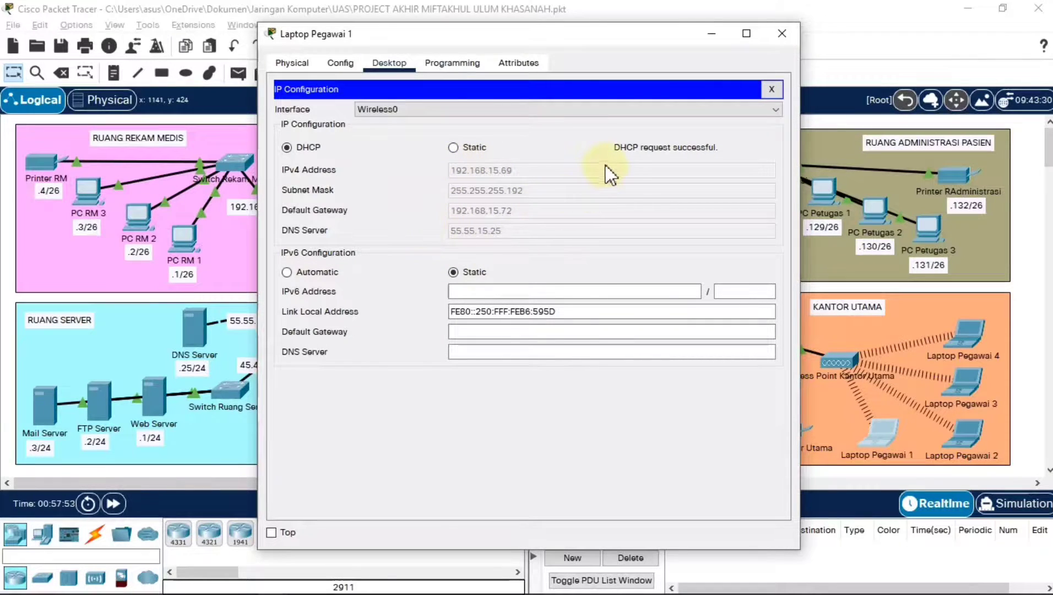
pyautogui.click(780, 36)
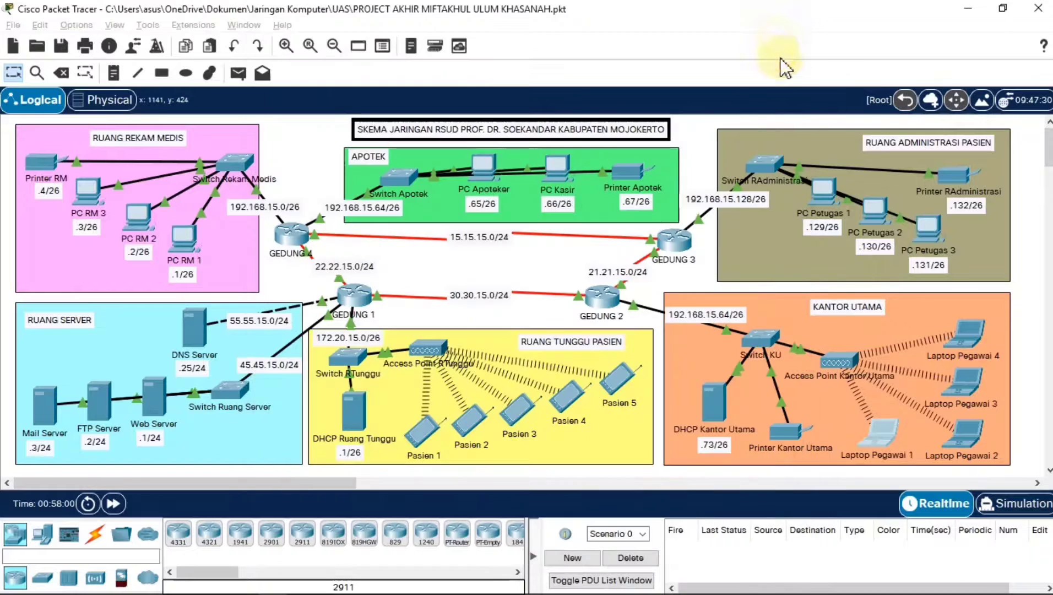
# Check the DHCP-assigned IPv4 address, subnet mask, gateway and DNS server on Laptop Pegawai 4's Wireless0 interface.
pyautogui.click(930, 344)
pyautogui.click(392, 63)
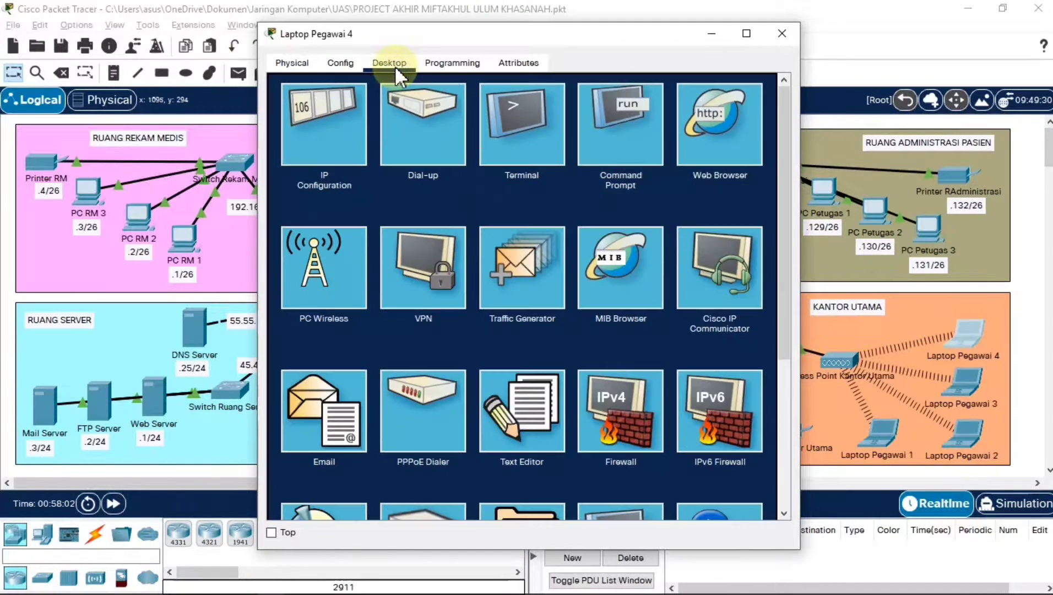
pyautogui.click(348, 114)
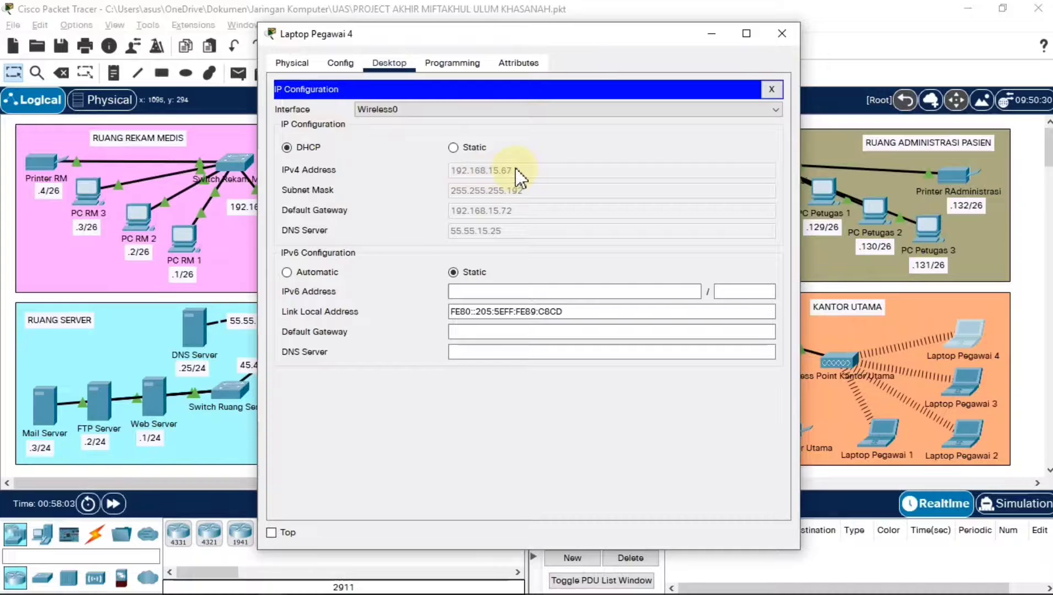
pyautogui.click(782, 33)
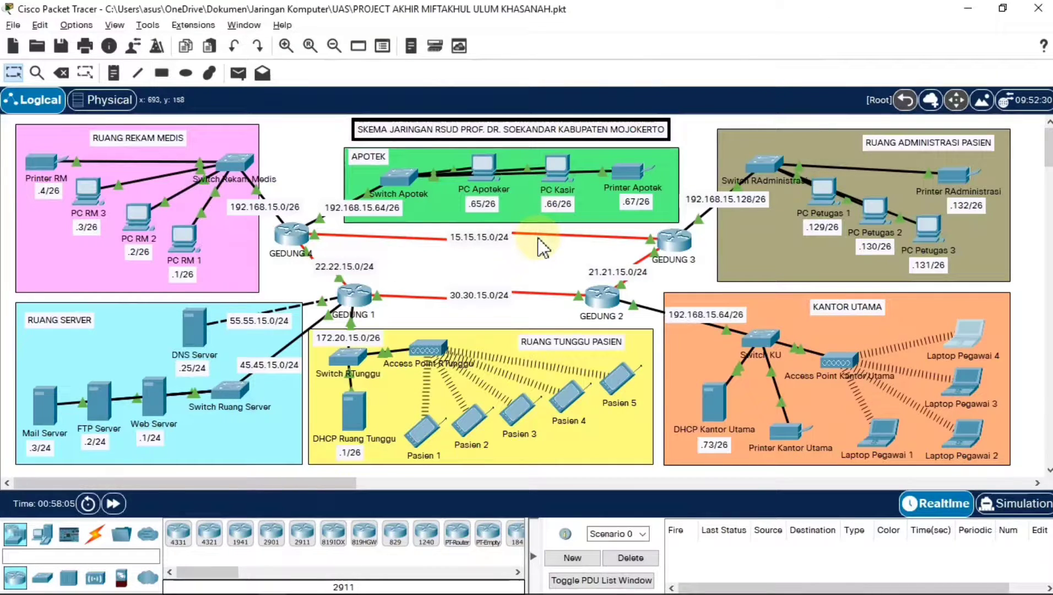
# Switch to the PDF report in Adobe Acrobat and read the wireless settings for both access points, the patient smartphones and the Kantor Utama laptops.
pyautogui.hotkey('alt', 'Tab')
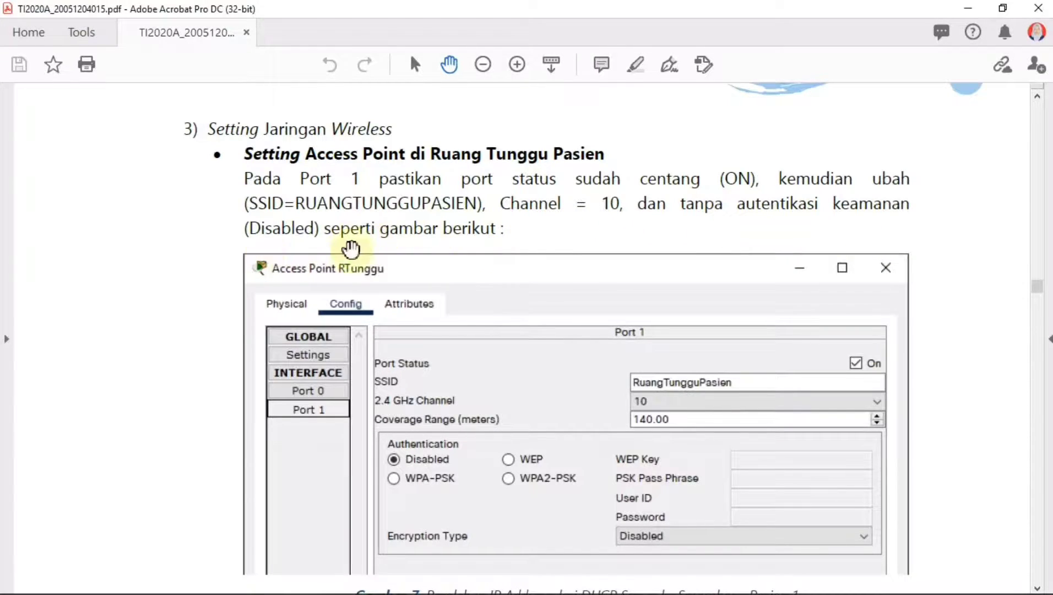
pyautogui.scroll(-6, 582, 249)
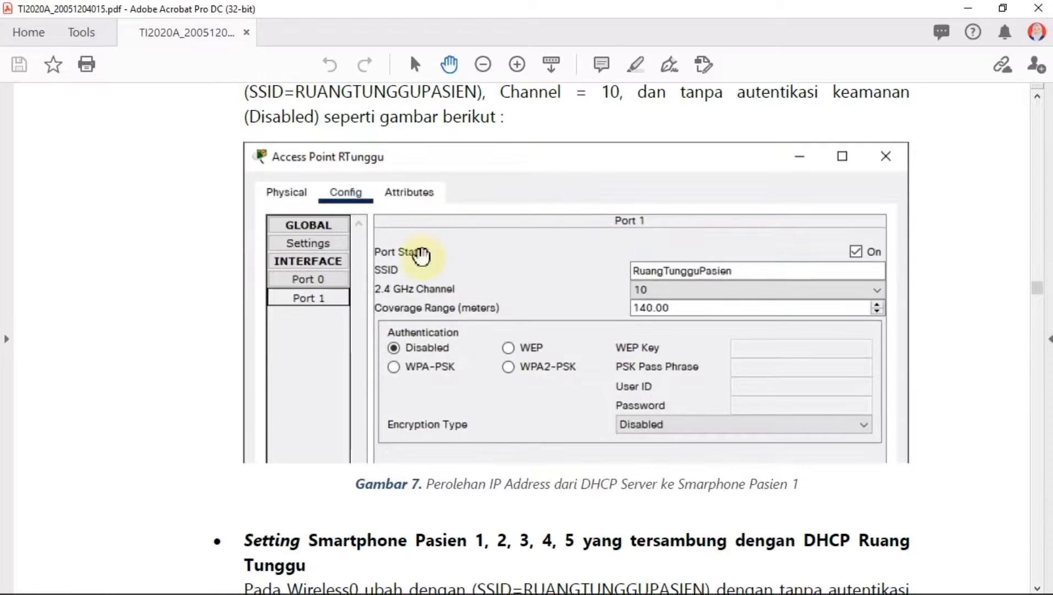
pyautogui.scroll(-1, 458, 315)
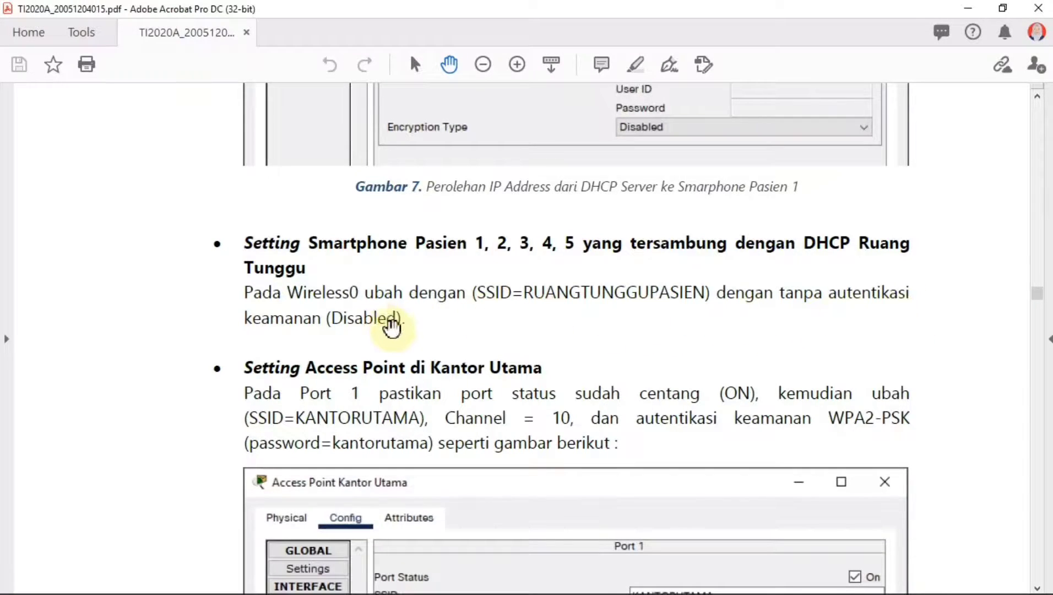
pyautogui.scroll(-5, 419, 330)
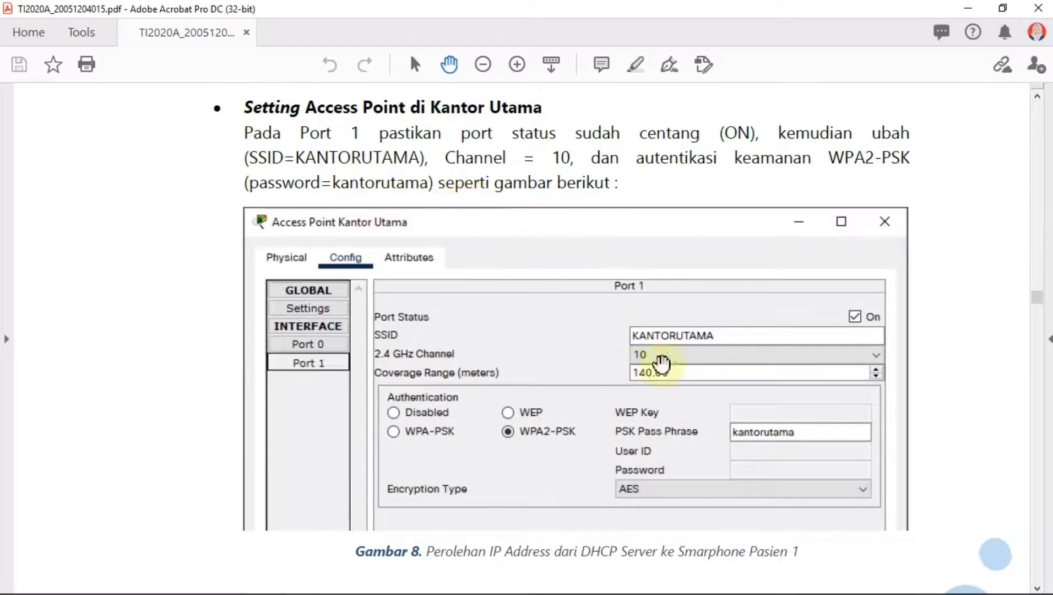
pyautogui.scroll(12, 573, 329)
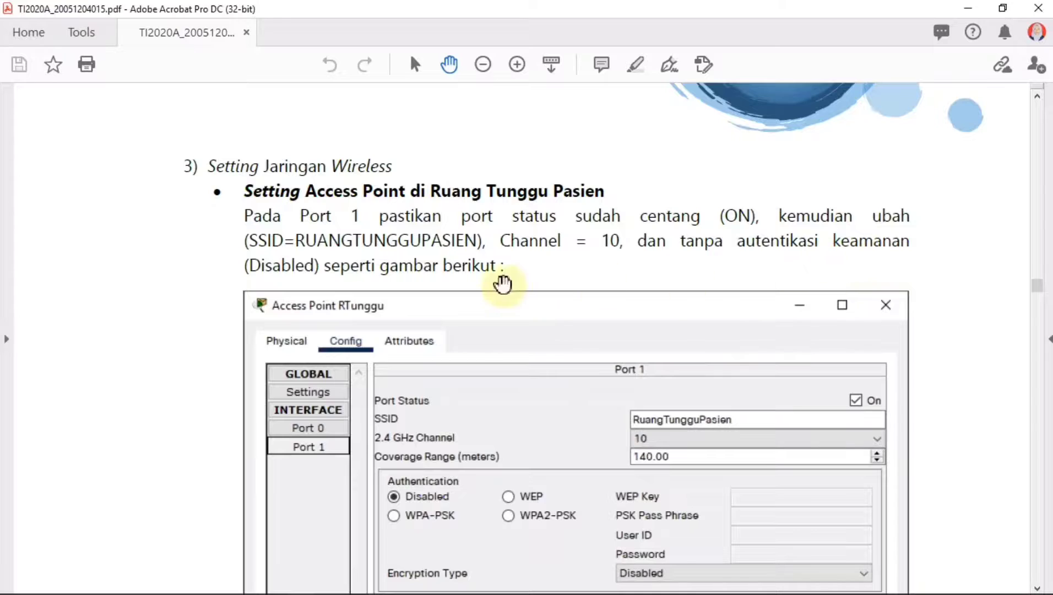
pyautogui.scroll(-4, 433, 317)
pyautogui.scroll(-7, 432, 319)
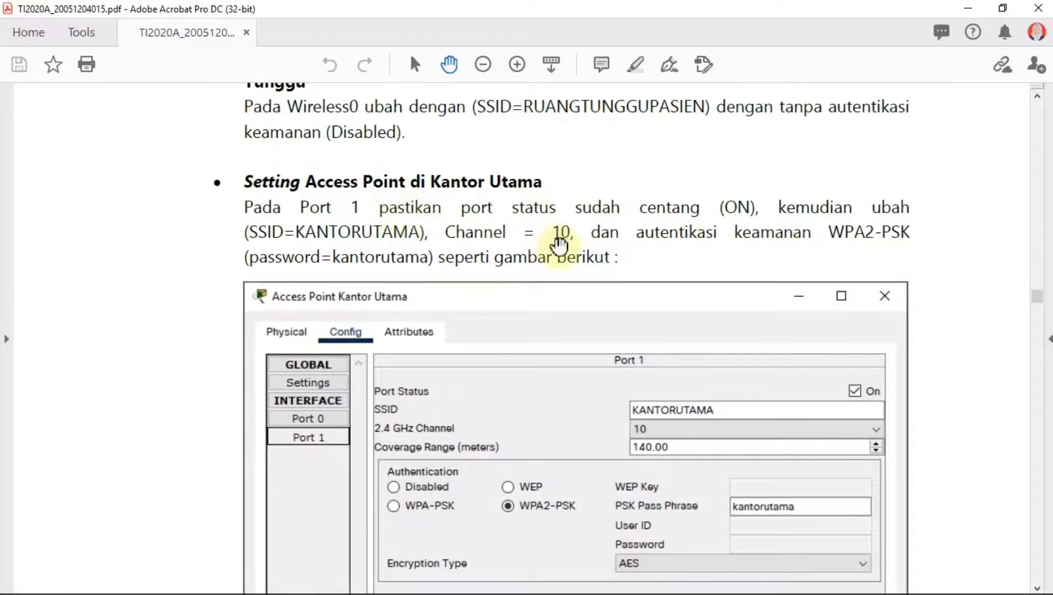
pyautogui.scroll(-3, 701, 258)
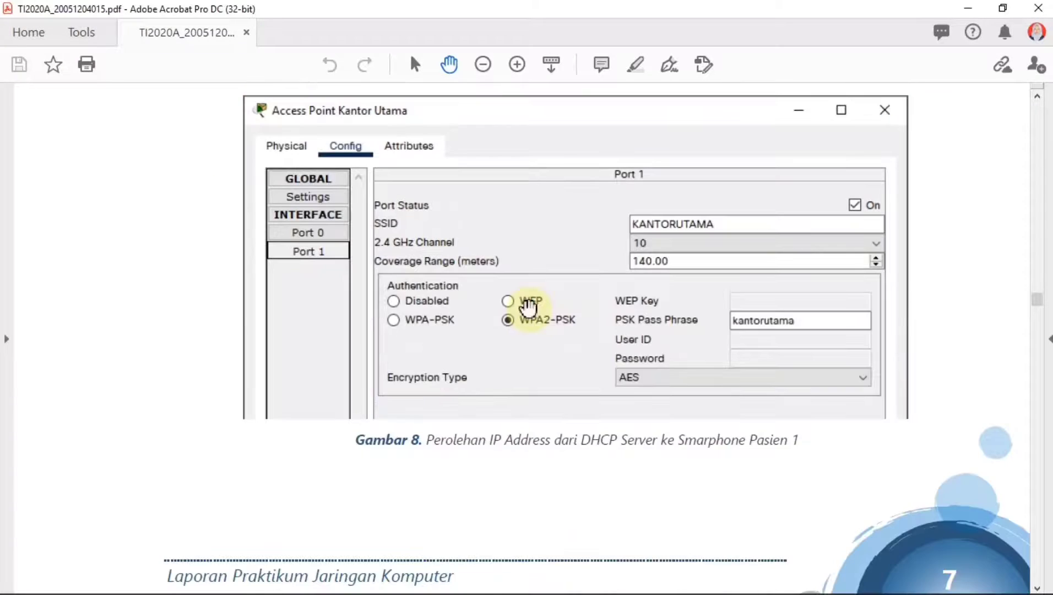
pyautogui.scroll(-6, 529, 311)
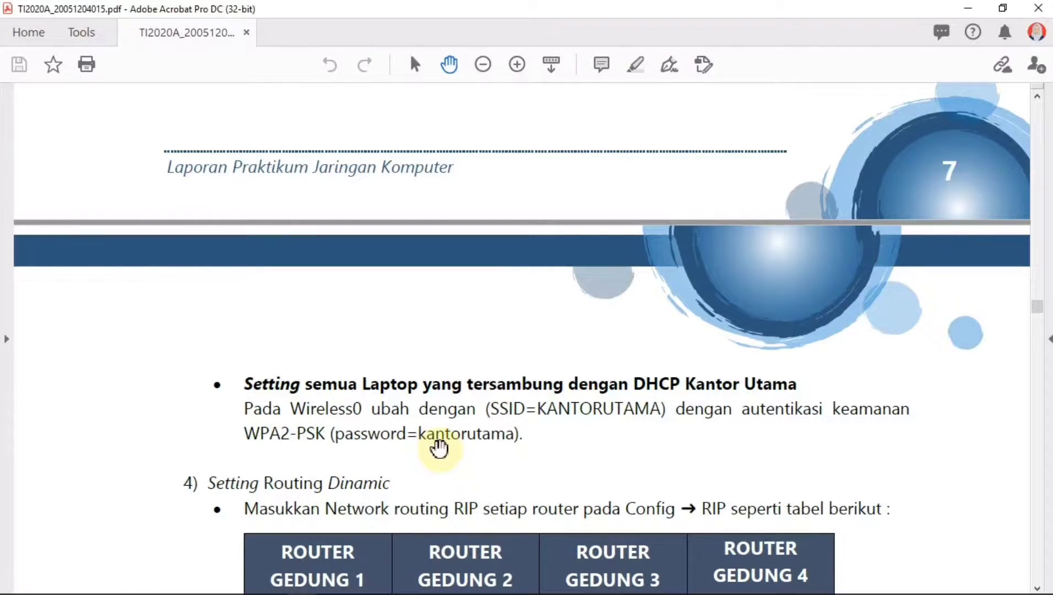
# Switch to Cisco Packet Tracer and check Access Point RTunggu's Port 1 status, SSID, 2.4 GHz channel and authentication.
pyautogui.hotkey('alt', 'Tab')
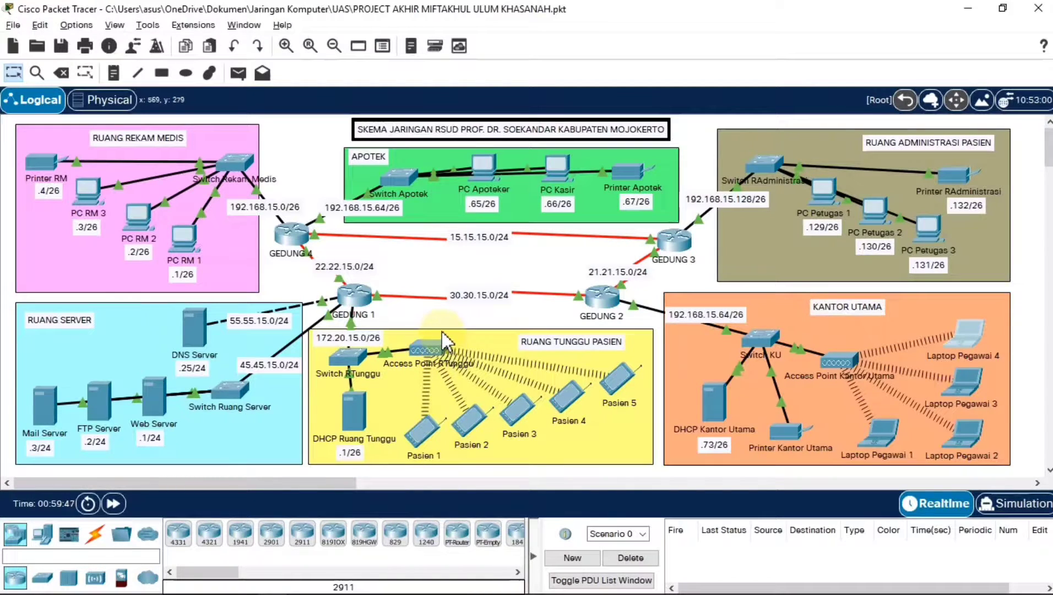
pyautogui.click(425, 352)
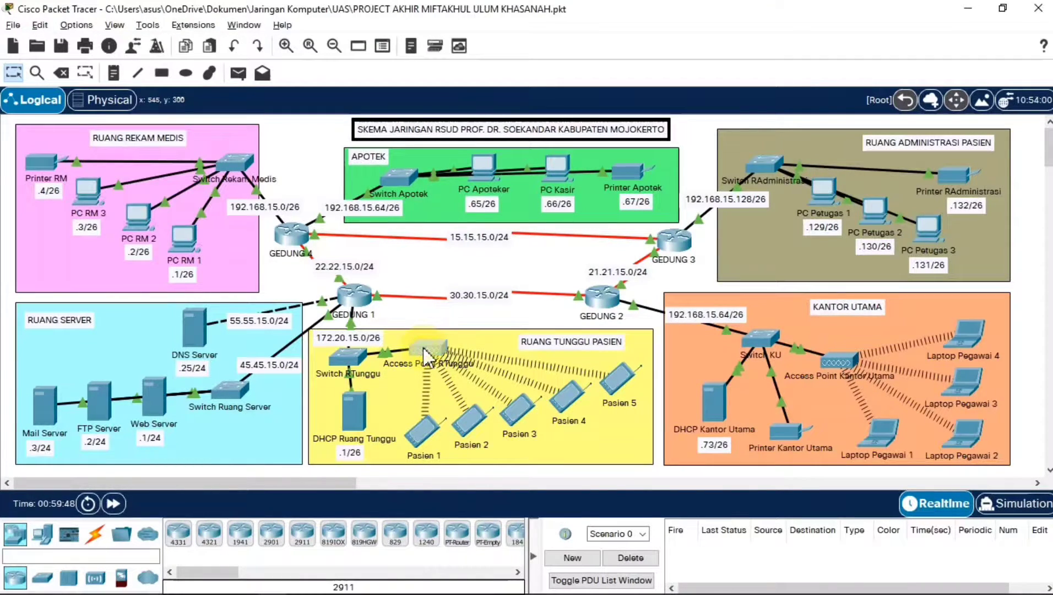
pyautogui.click(341, 64)
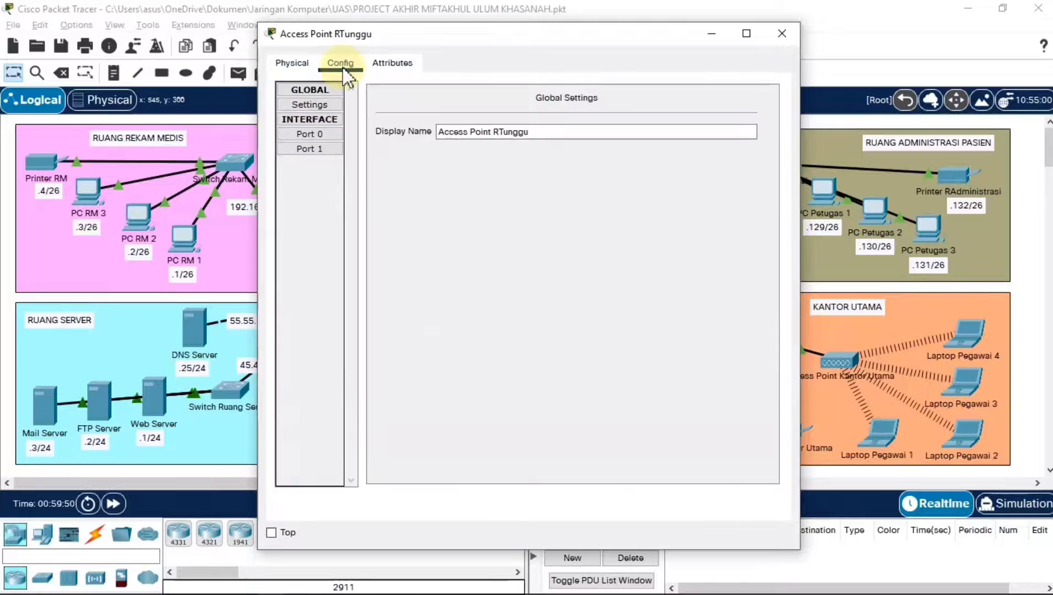
pyautogui.click(325, 149)
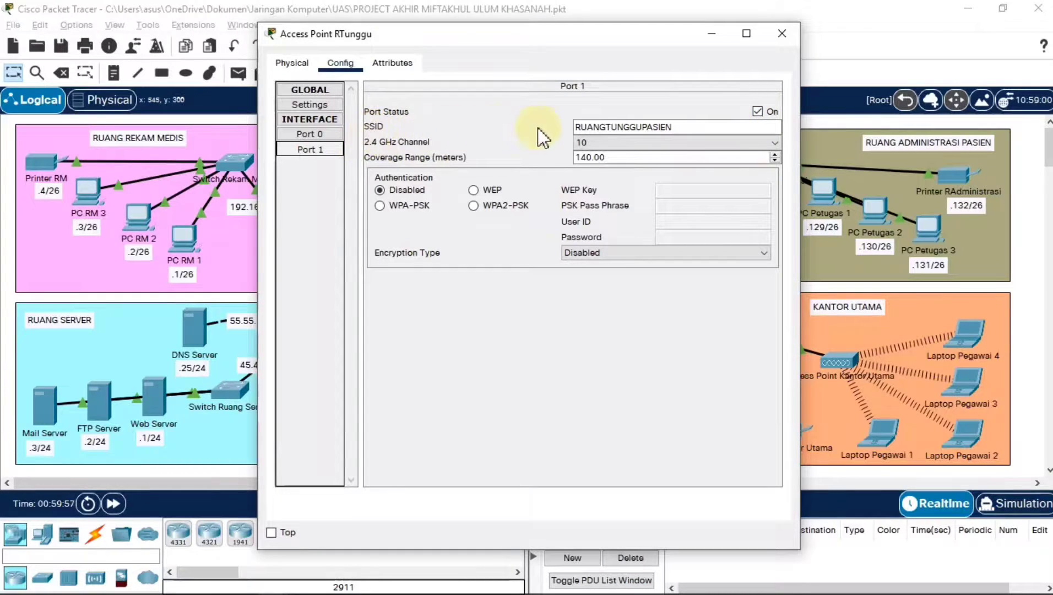
pyautogui.moveTo(673, 126); pyautogui.dragTo(573, 126)
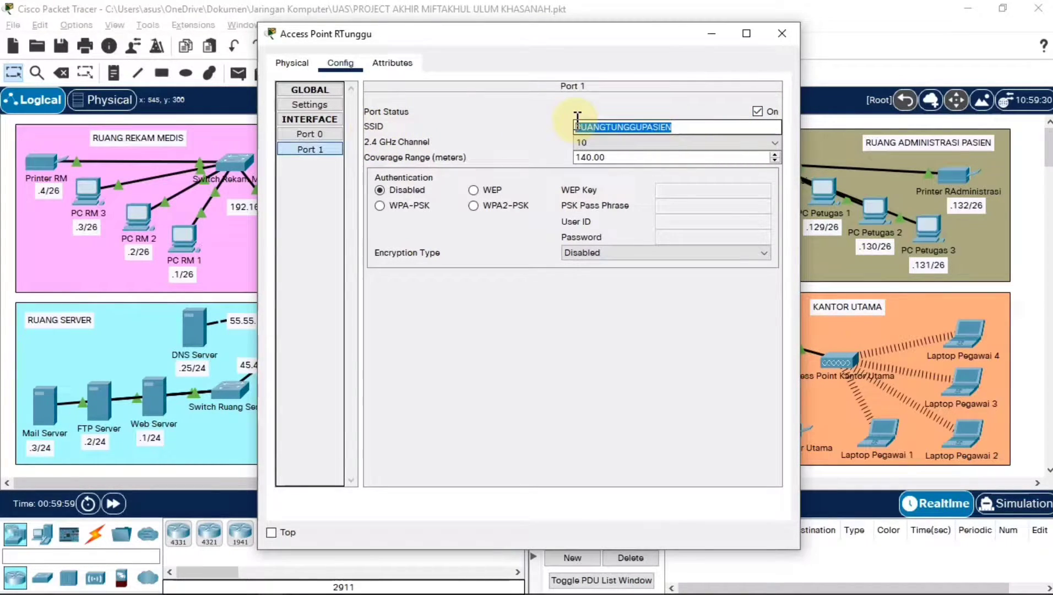
pyautogui.click(603, 143)
pyautogui.click(600, 245)
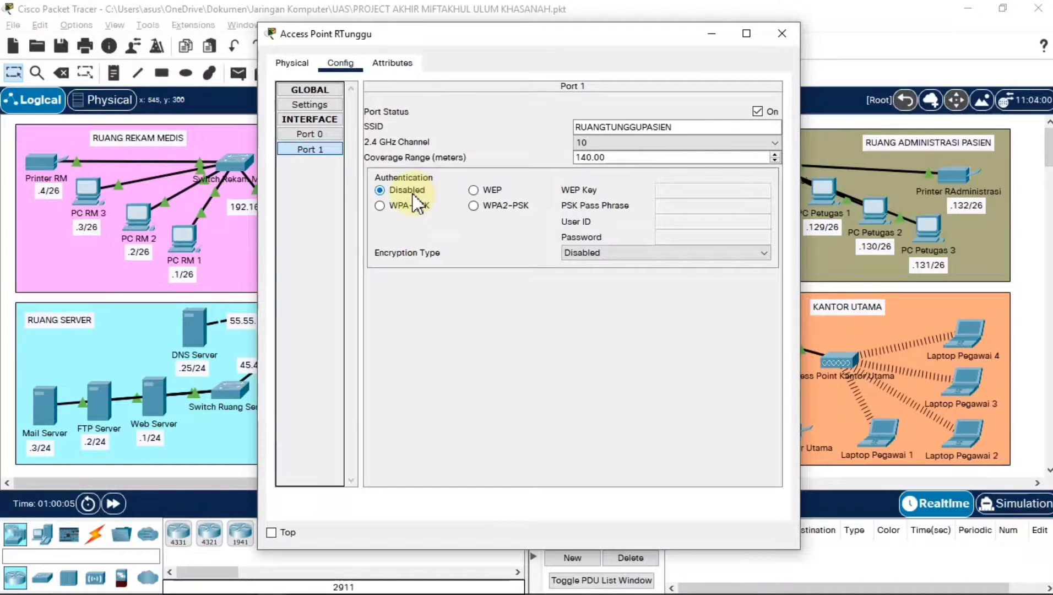
pyautogui.click(789, 34)
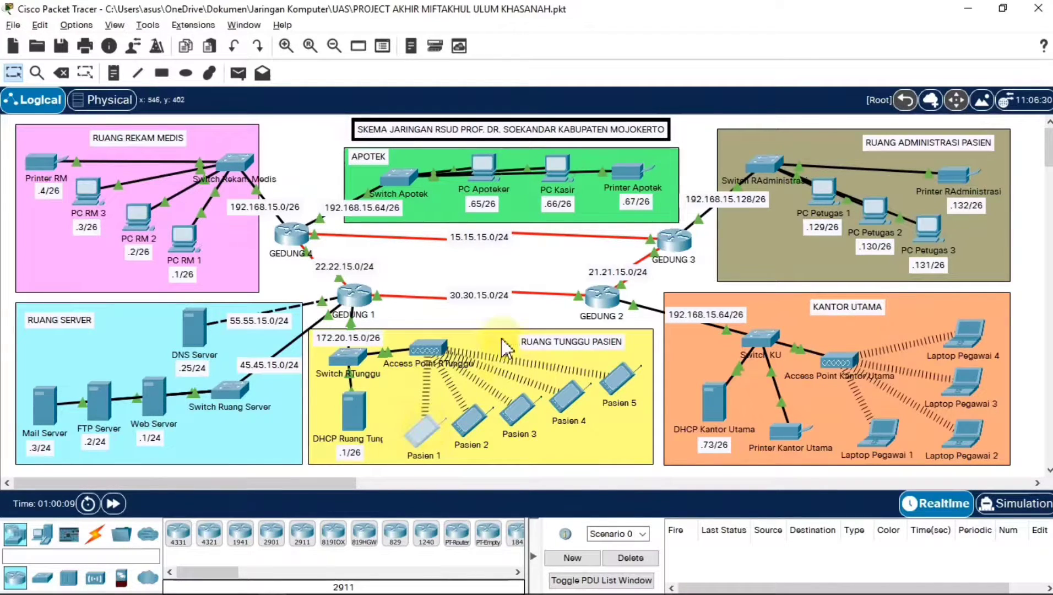
# Check the SSID, authentication and DHCP setting on smartphone Pasien 1's Wireless0 interface.
pyautogui.click(422, 432)
pyautogui.click(331, 62)
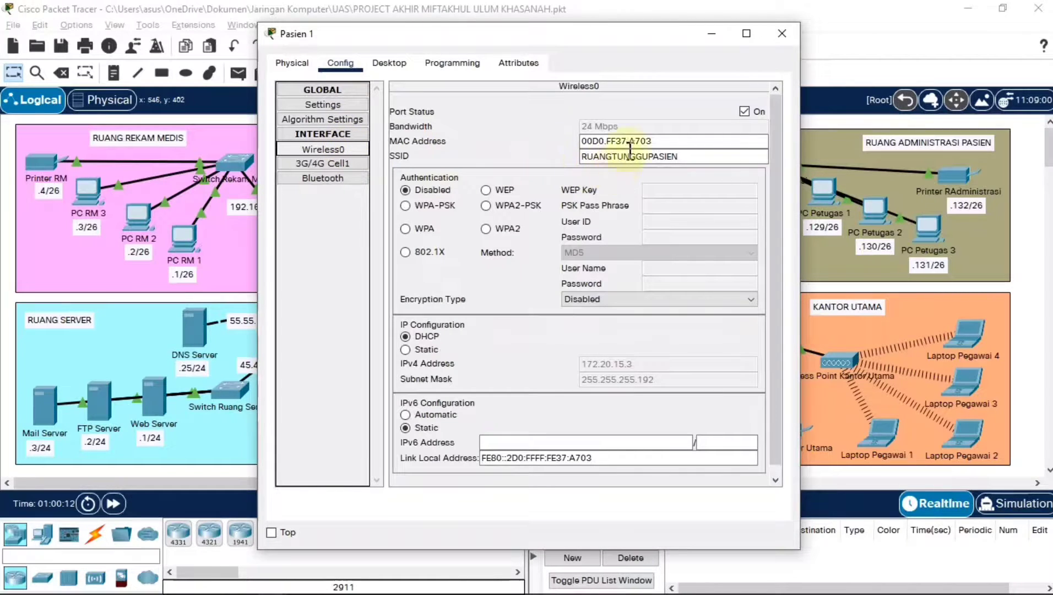
pyautogui.click(683, 155)
pyautogui.moveTo(697, 156); pyautogui.dragTo(579, 157)
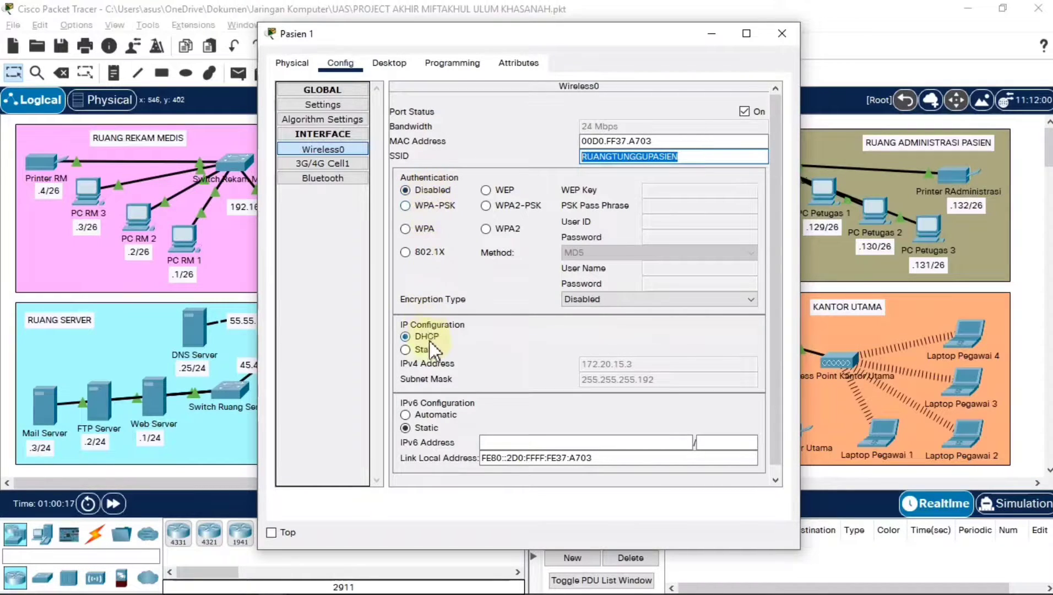
pyautogui.click(782, 33)
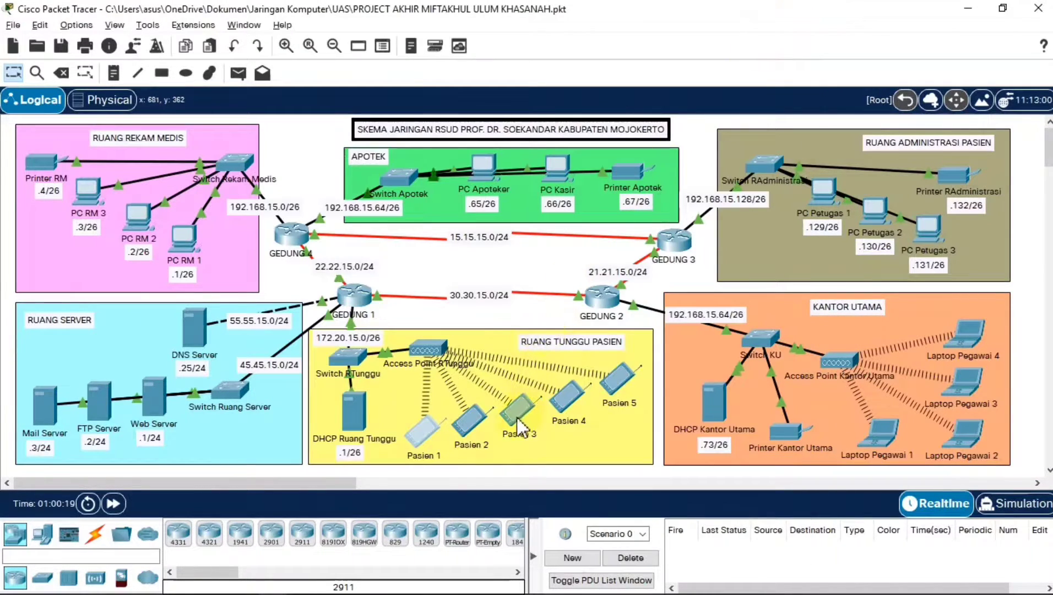
# Check the SSID on smartphone Pasien 2's Wireless0 interface against the waiting room access point.
pyautogui.click(469, 423)
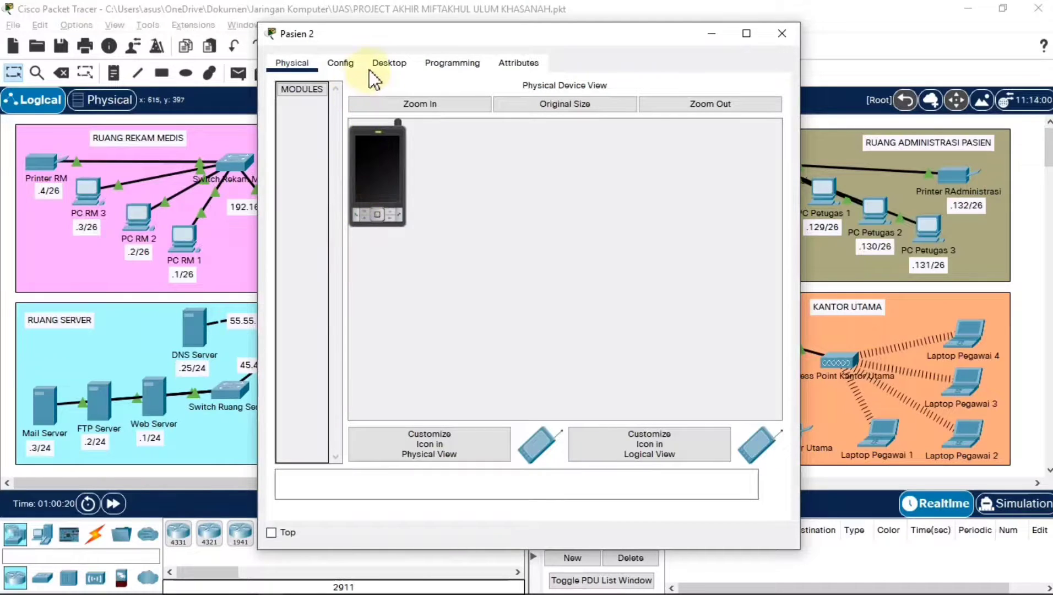
pyautogui.click(340, 64)
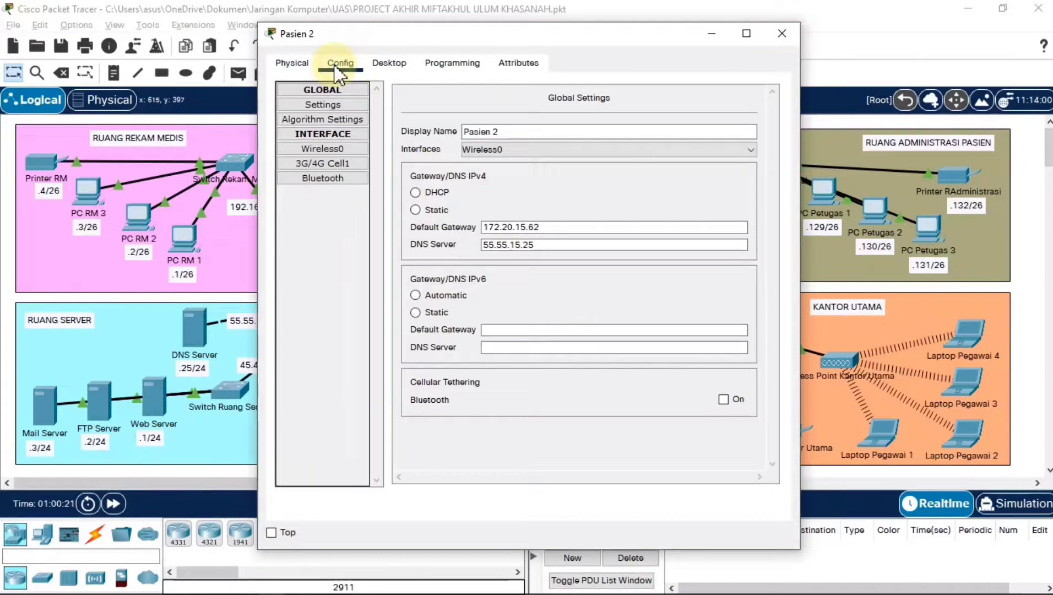
pyautogui.click(342, 150)
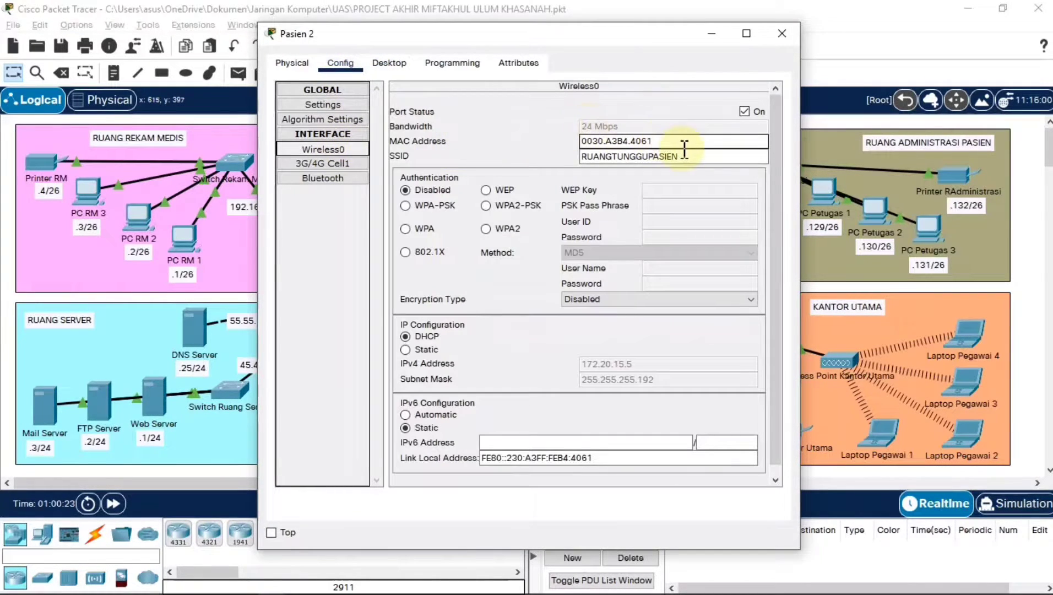
pyautogui.moveTo(678, 157); pyautogui.dragTo(554, 162)
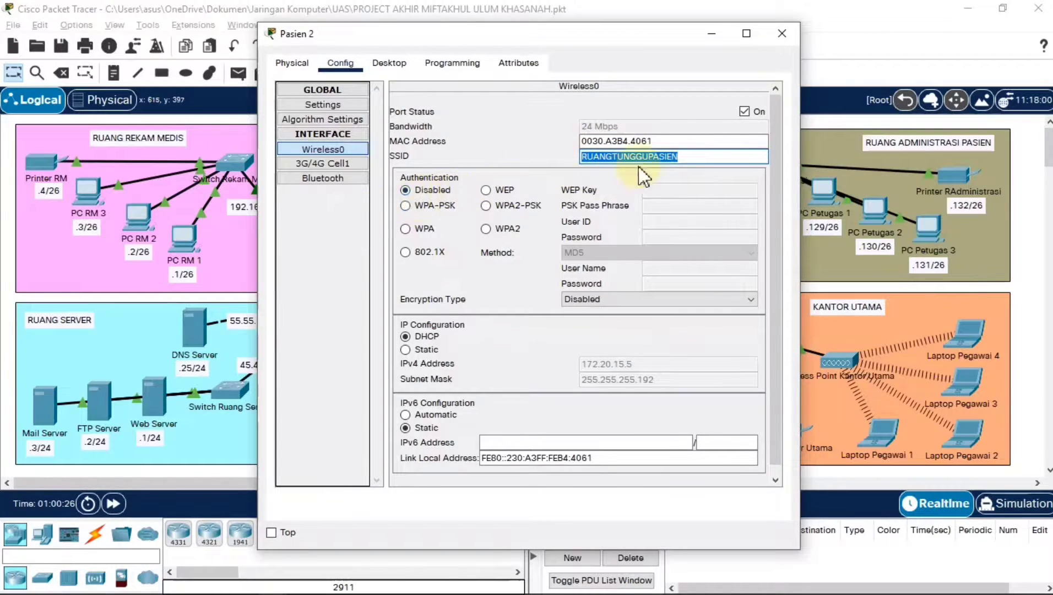
pyautogui.click(779, 33)
pyautogui.click(586, 213)
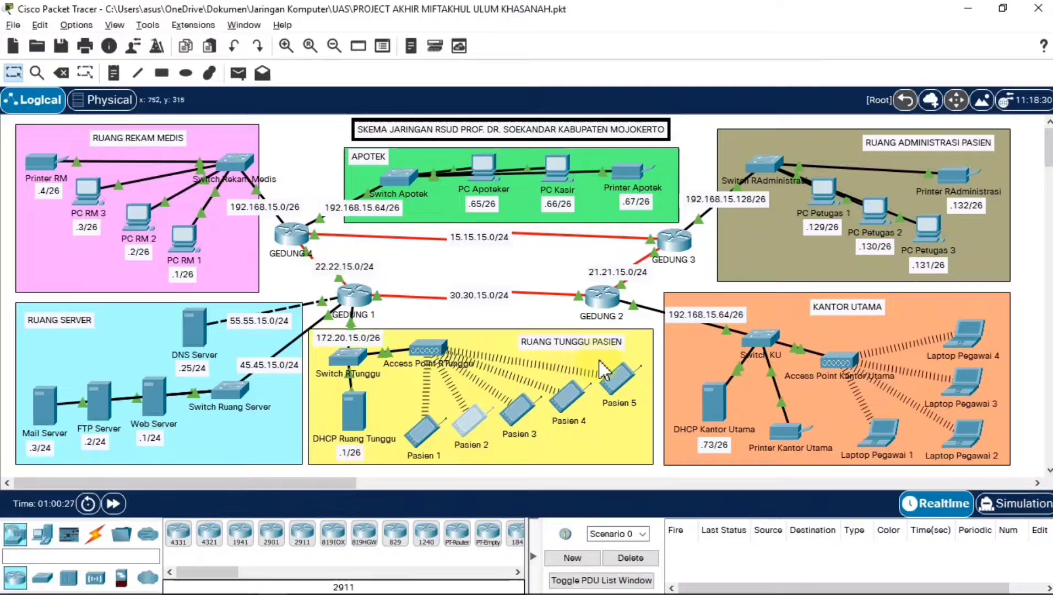
# Check smartphone Pasien 5's Wireless0 SSID and that its authentication is set to Disabled.
pyautogui.click(617, 381)
pyautogui.click(344, 63)
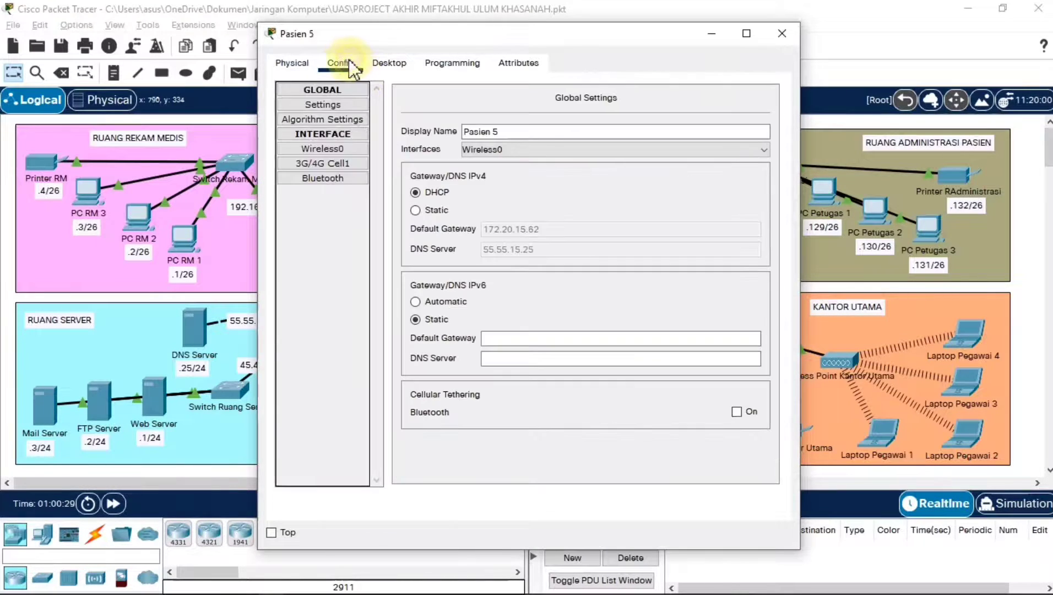
pyautogui.click(333, 150)
pyautogui.click(700, 157)
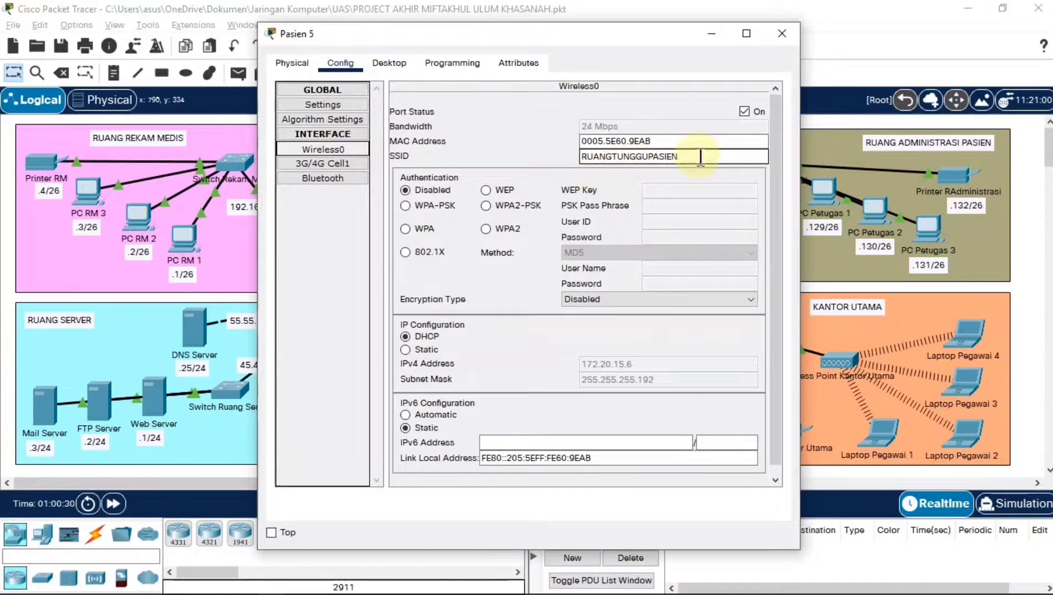
pyautogui.doubleClick(700, 157)
pyautogui.click(438, 193)
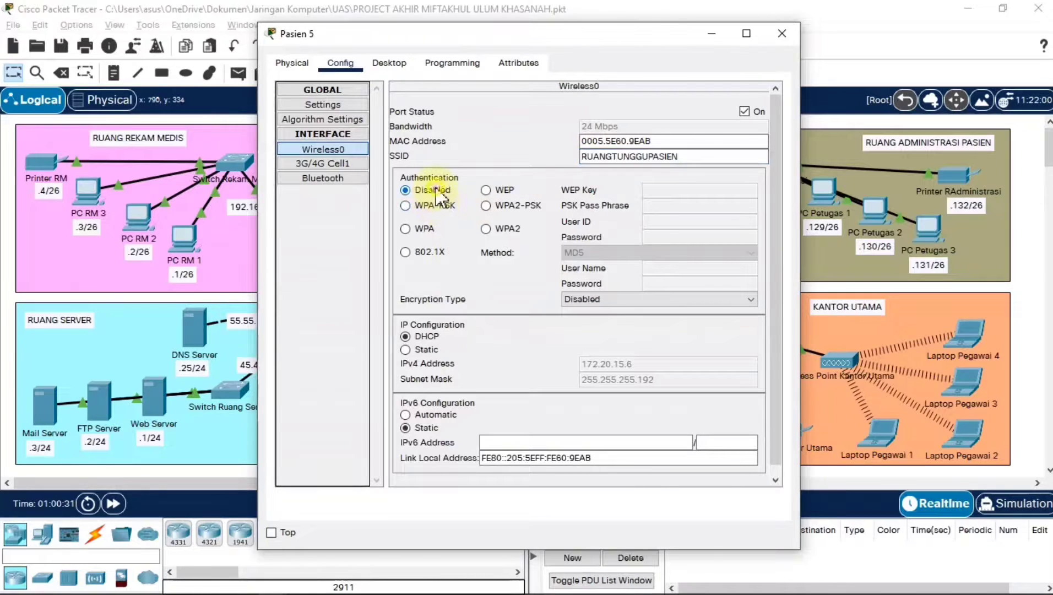
pyautogui.click(776, 38)
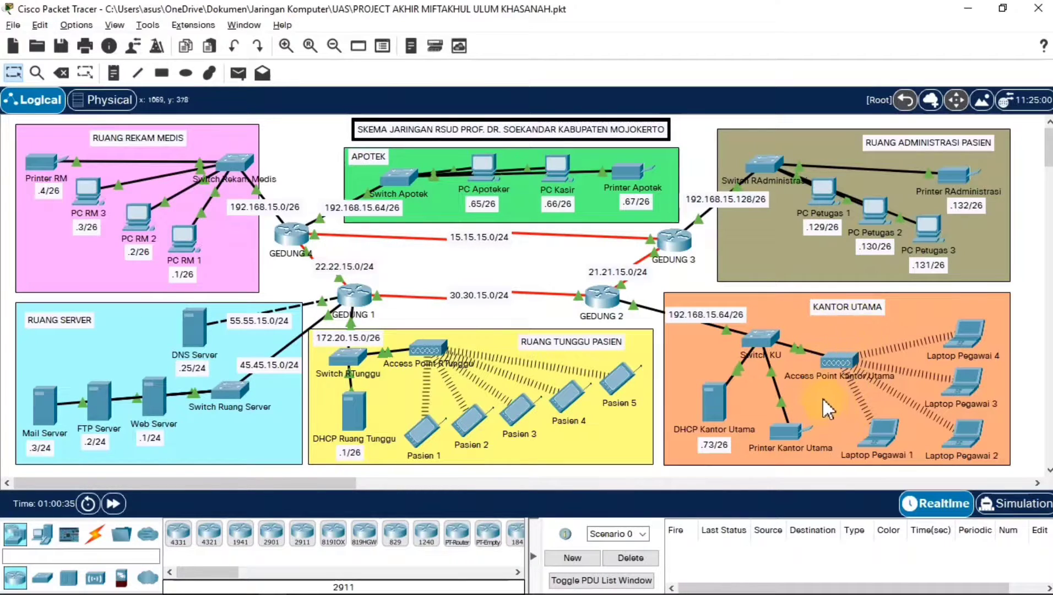
# Check the SSID, WPA2-PSK authentication and PSK pass phrase on Port 1 of Access Point Kantor Utama.
pyautogui.click(836, 361)
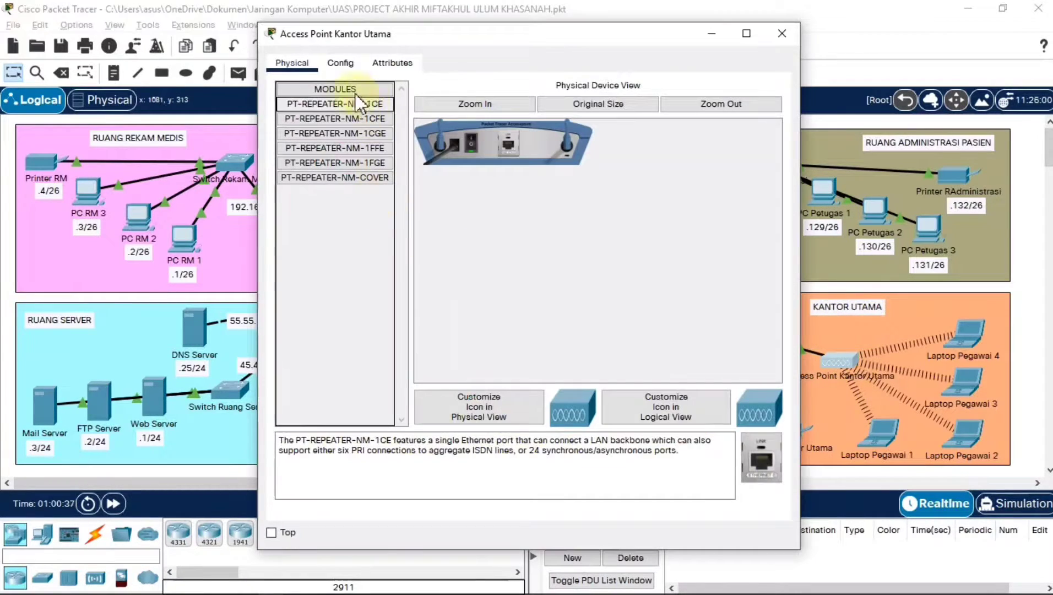
pyautogui.click(340, 63)
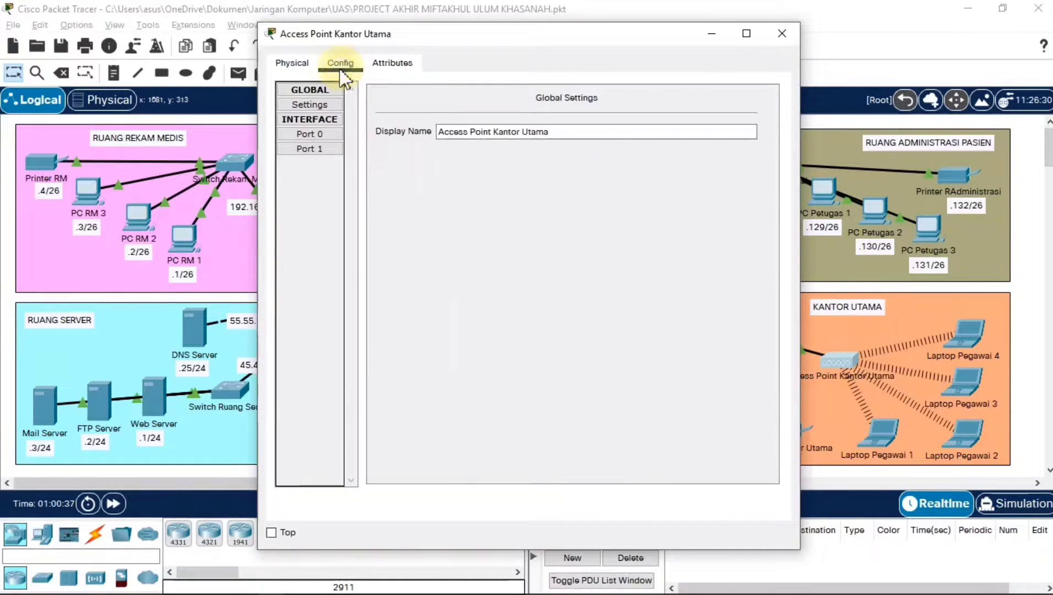
pyautogui.click(315, 153)
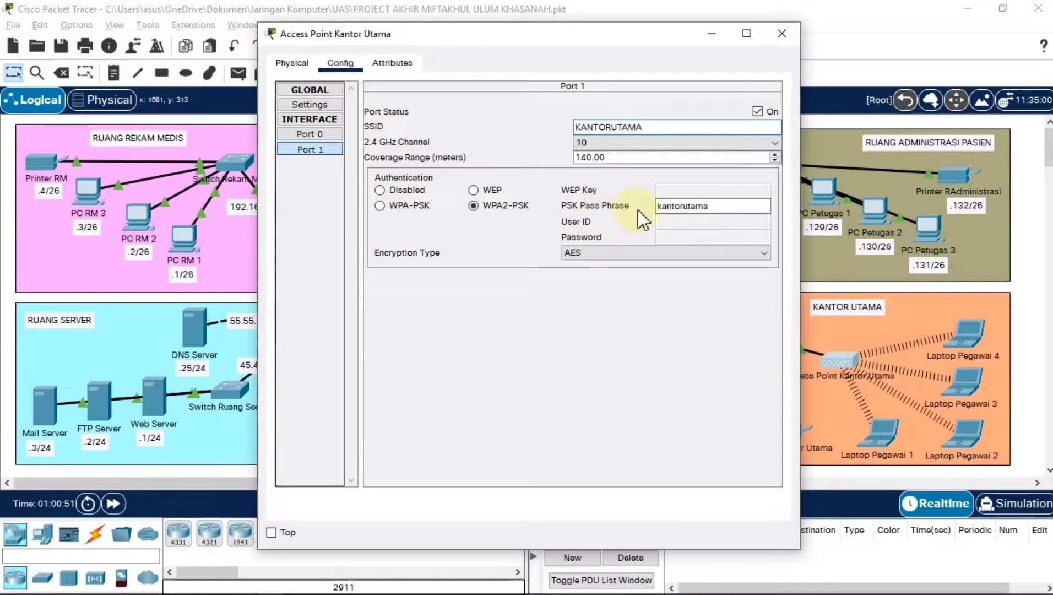
pyautogui.doubleClick(673, 205)
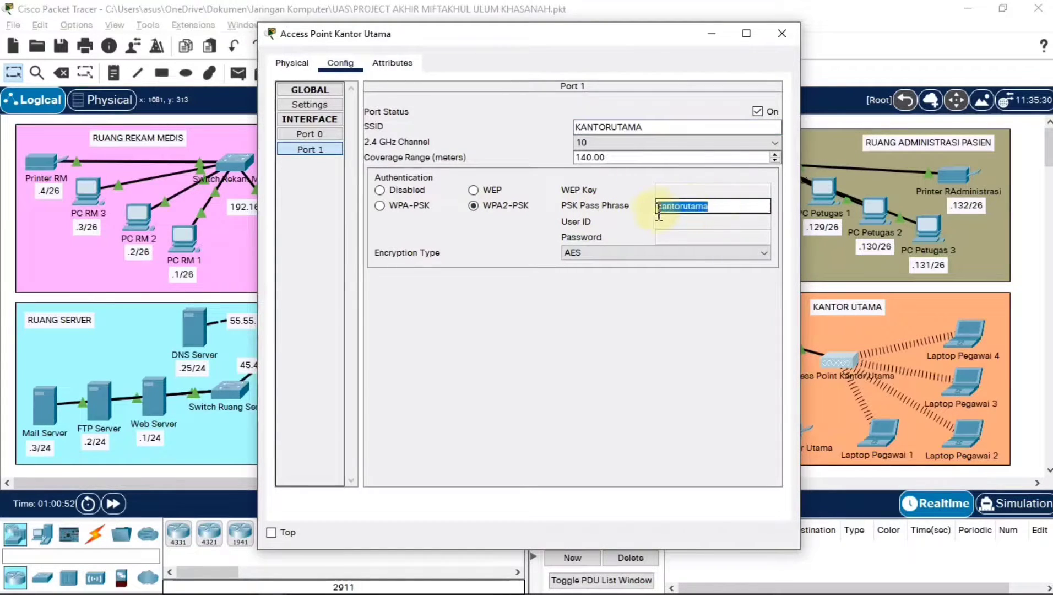
pyautogui.click(730, 205)
pyautogui.click(782, 33)
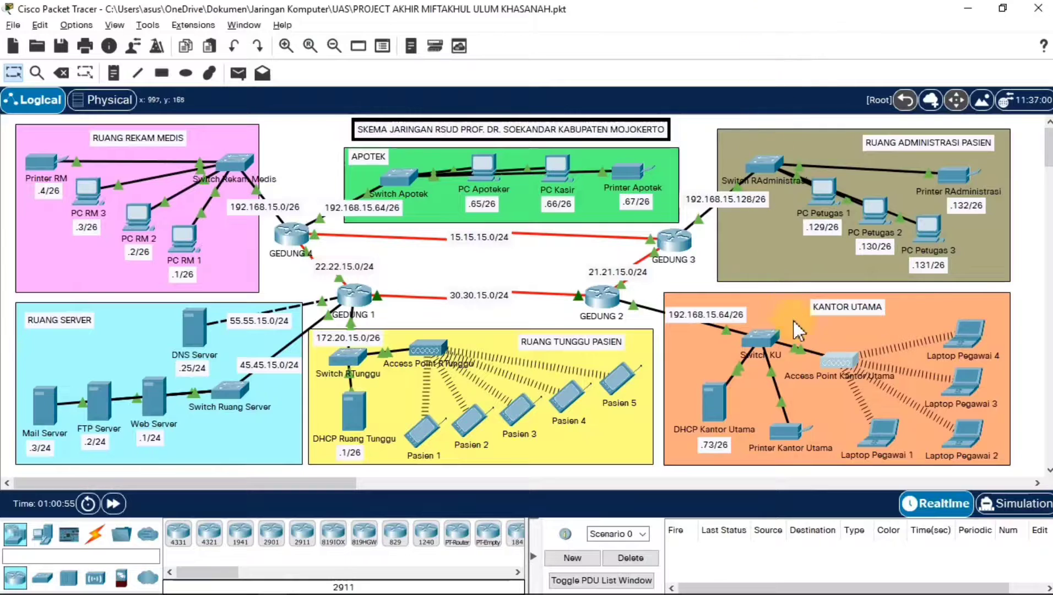
# Check the SSID, WPA2-PSK authentication and pass phrase on Laptop Pegawai 1's Wireless0 interface.
pyautogui.click(883, 432)
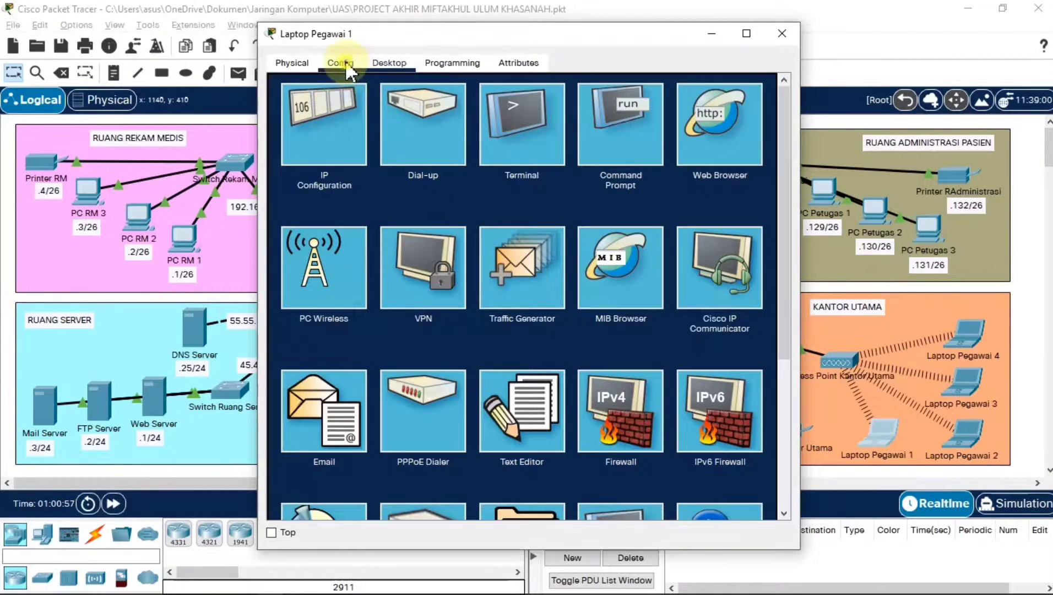
pyautogui.click(340, 62)
pyautogui.click(323, 149)
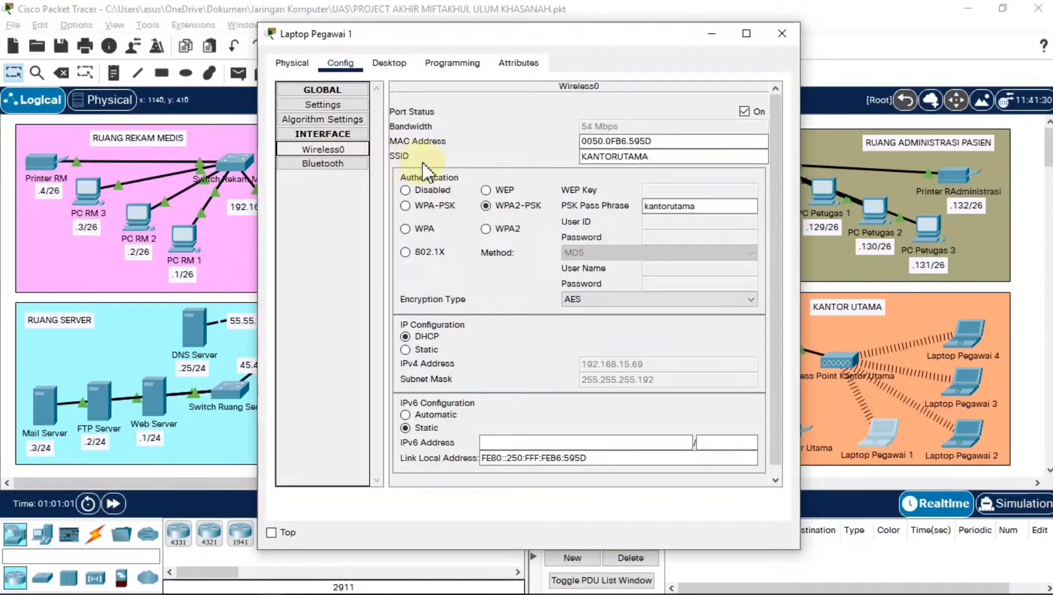
pyautogui.doubleClick(692, 159)
pyautogui.click(677, 158)
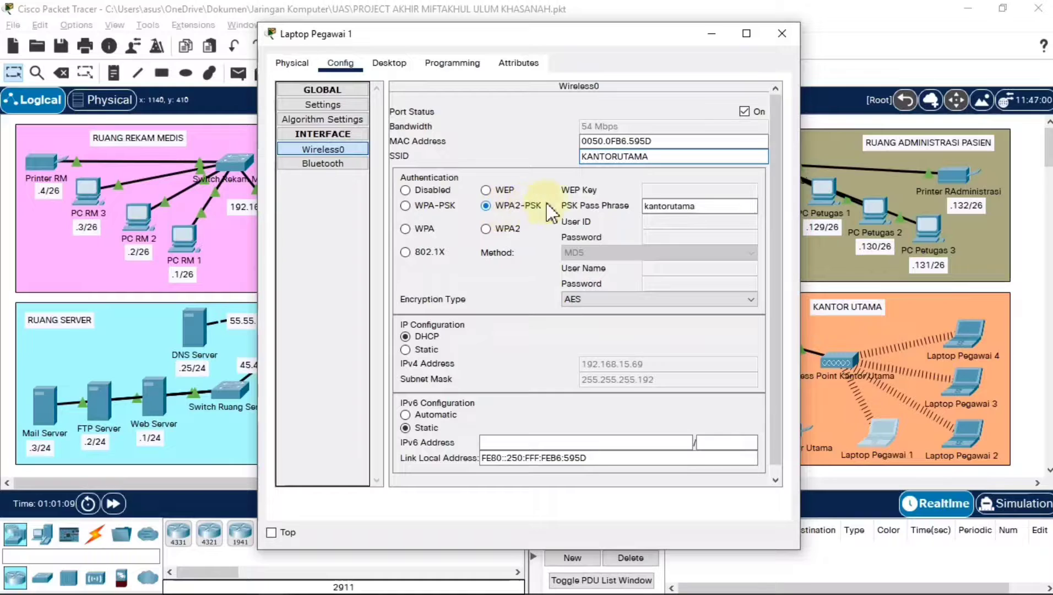
pyautogui.click(704, 205)
pyautogui.moveTo(704, 206); pyautogui.dragTo(643, 205)
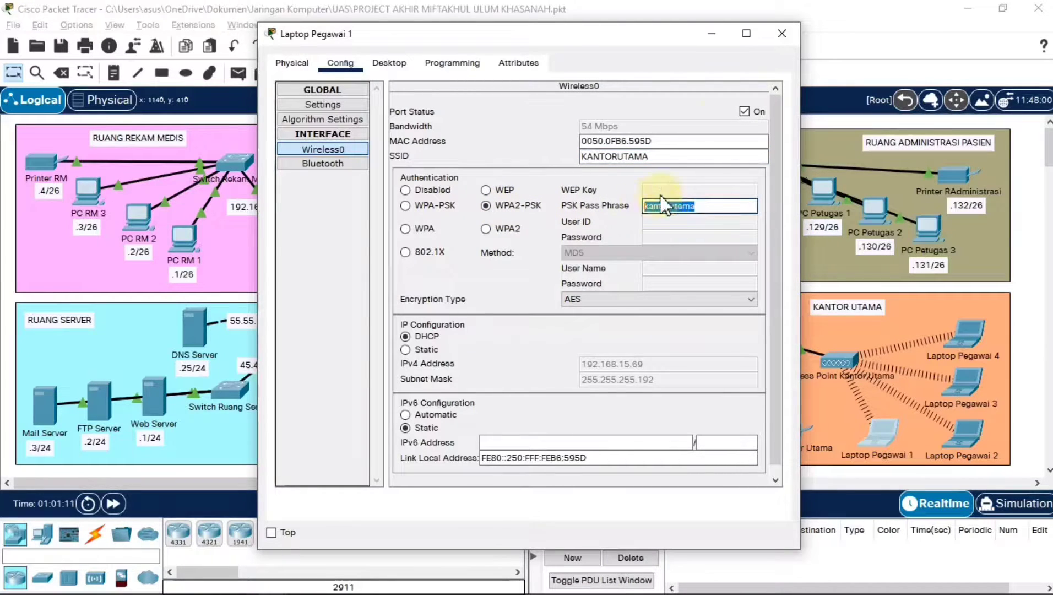
pyautogui.click(781, 43)
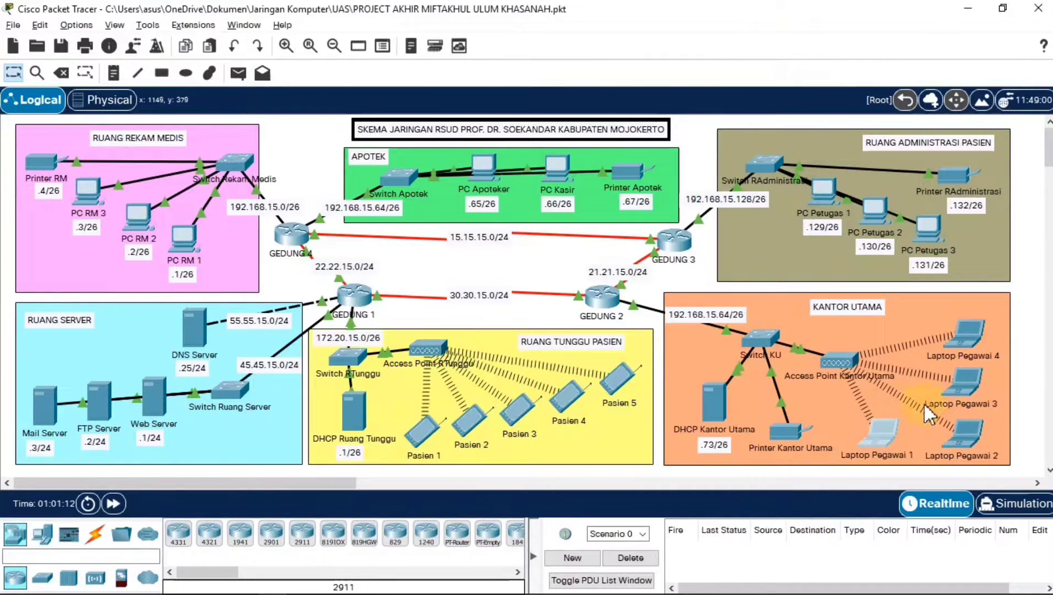
# Check that Laptop Pegawai 3's Wireless0 SSID, authentication and pass phrase match the Kantor Utama access point.
pyautogui.click(961, 380)
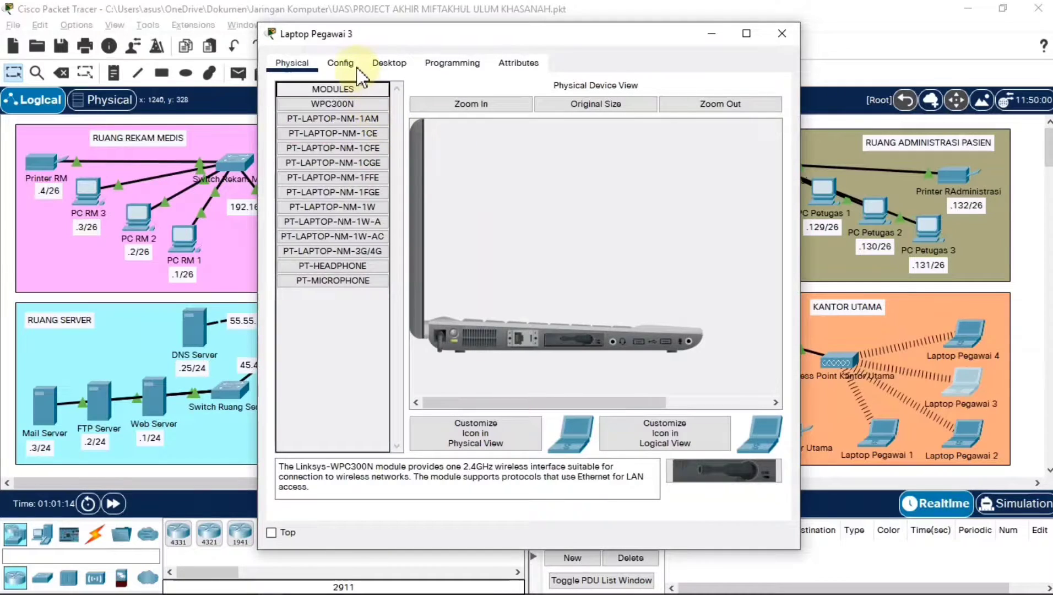
pyautogui.click(340, 63)
pyautogui.click(335, 150)
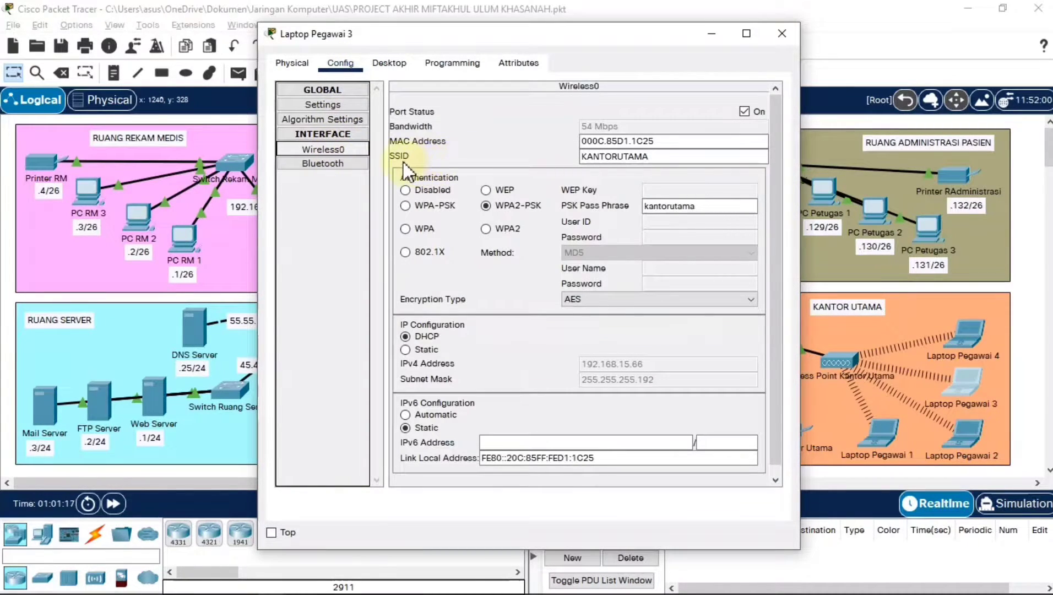
pyautogui.click(650, 157)
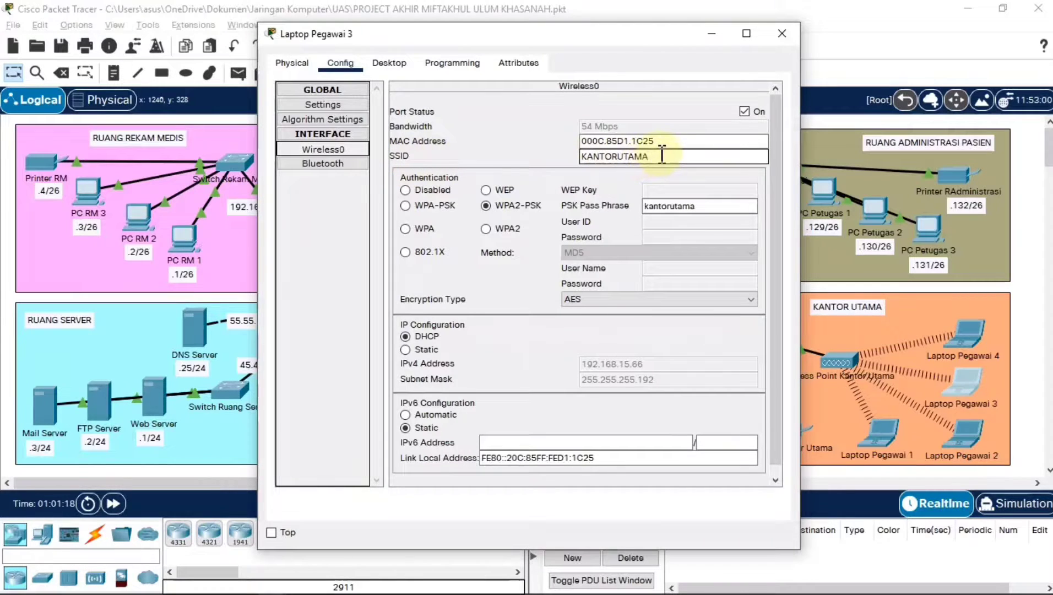
pyautogui.doubleClick(650, 156)
pyautogui.click(658, 156)
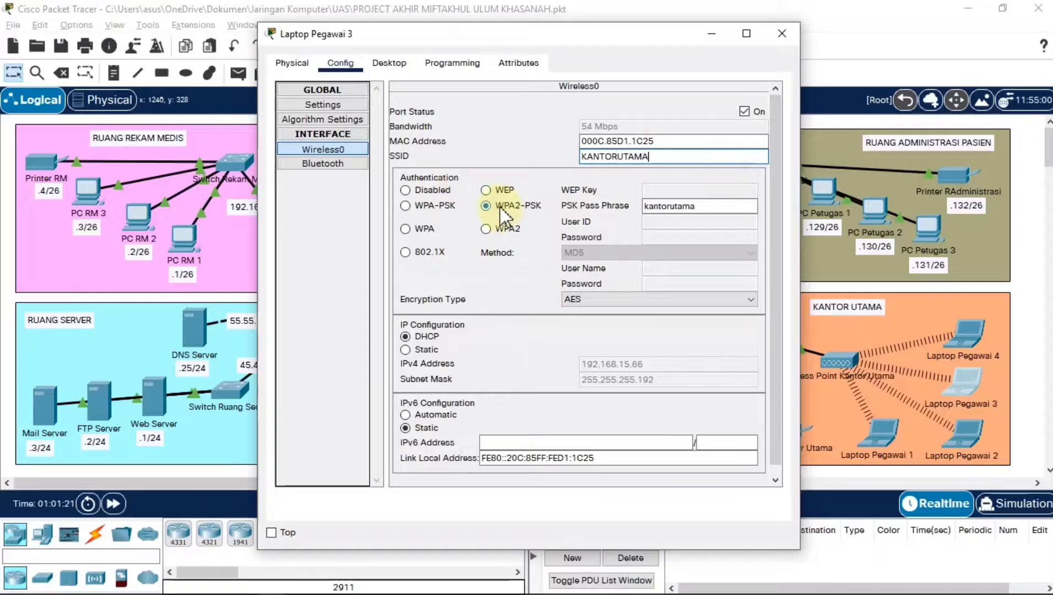
pyautogui.click(682, 207)
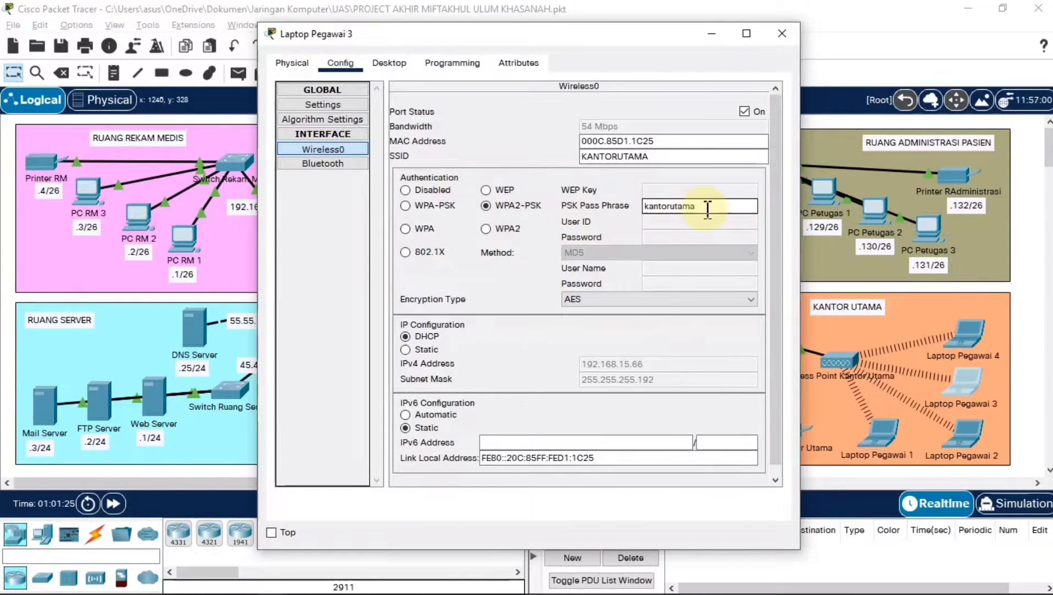
pyautogui.doubleClick(704, 208)
pyautogui.click(699, 210)
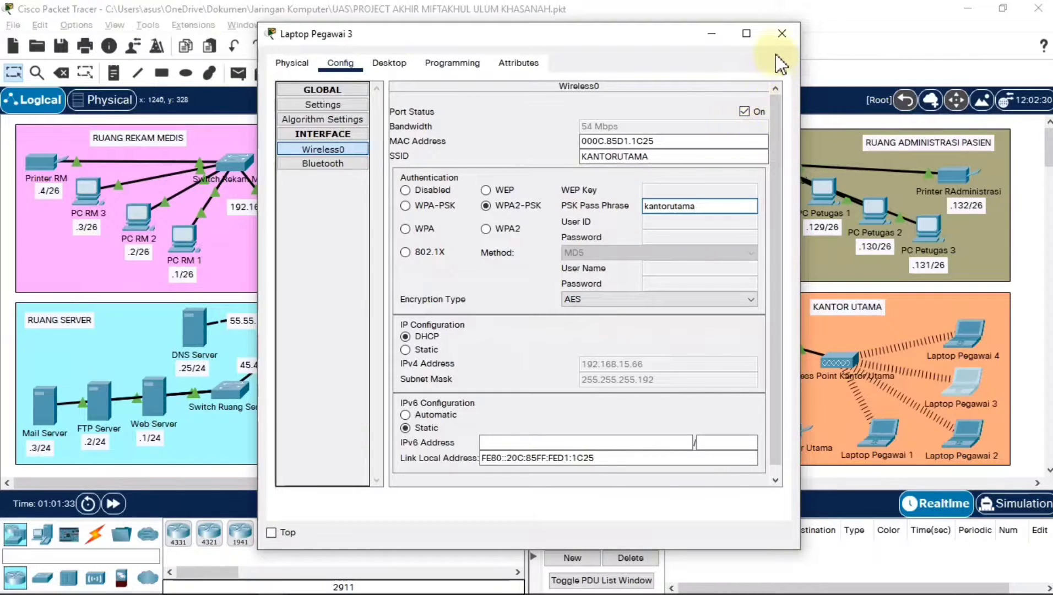
pyautogui.click(781, 33)
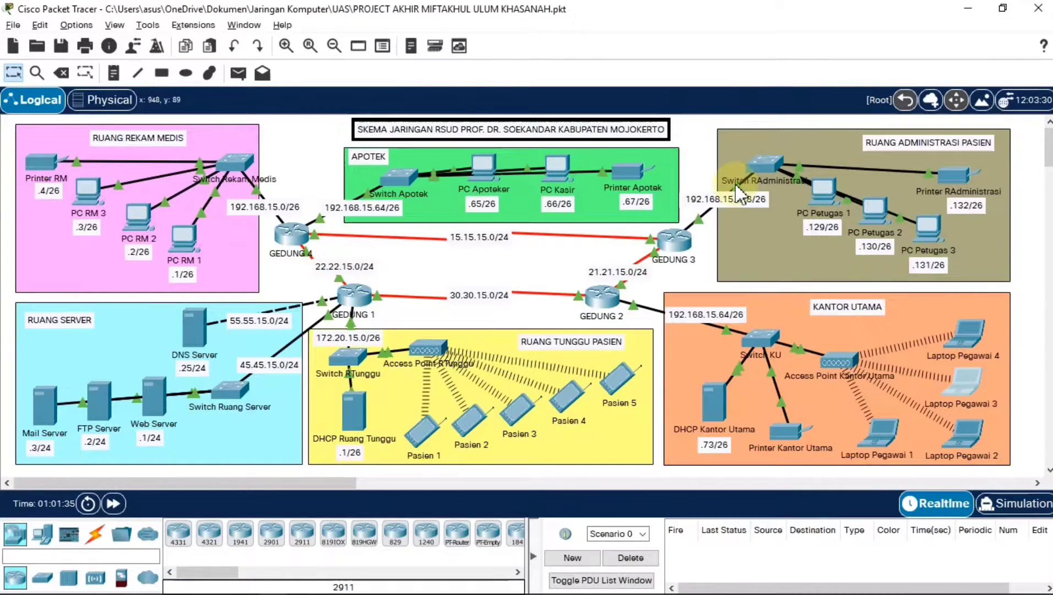
# Switch to the PDF report in Adobe Acrobat and read the dynamic routing section, from the RIP network table to the show ip route and tracert instructions.
pyautogui.hotkey('alt', 'Tab')
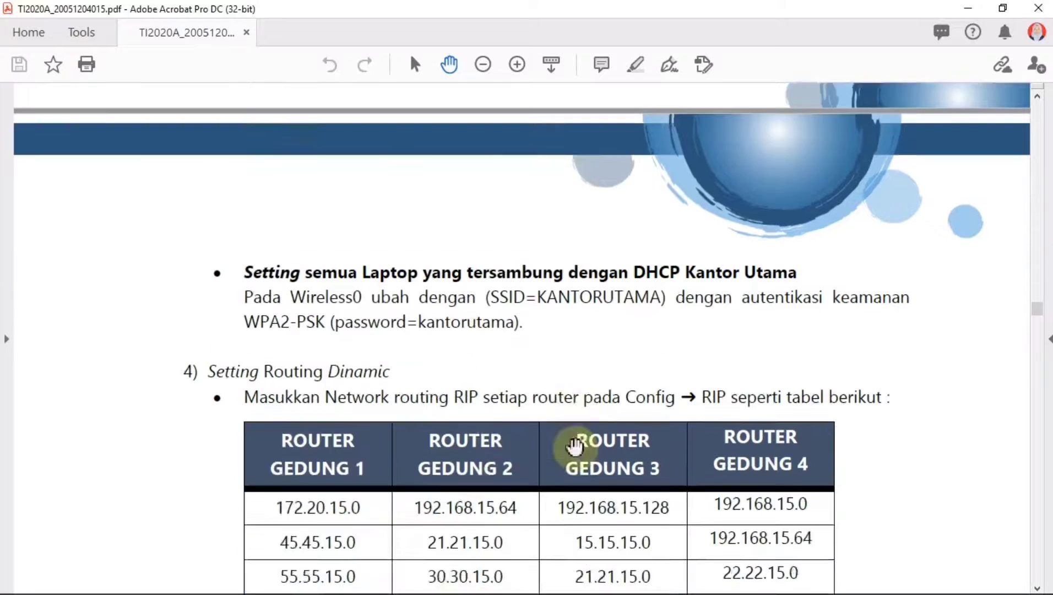
pyautogui.scroll(-5, 576, 446)
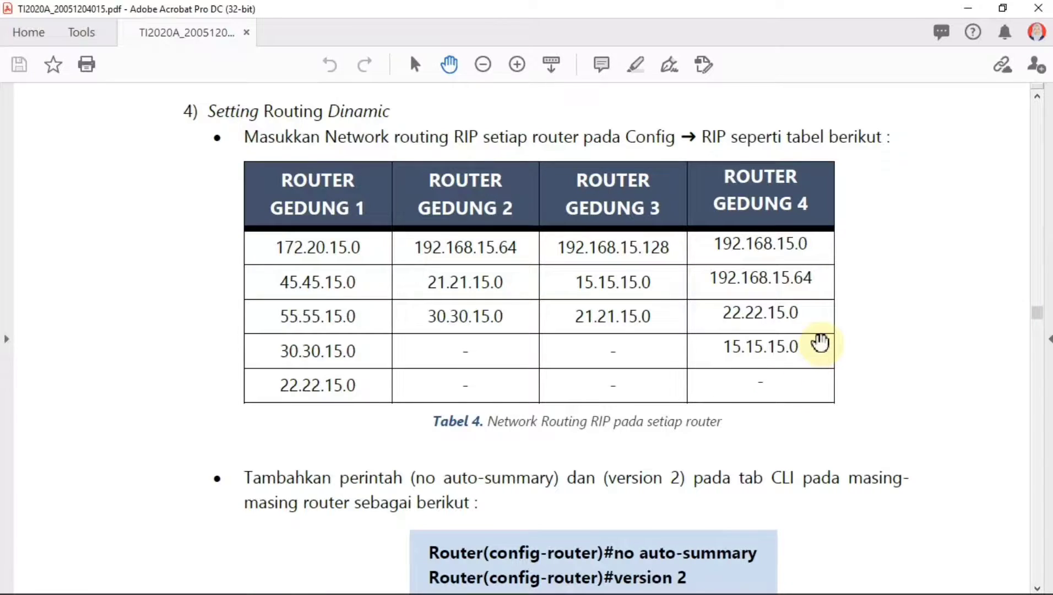
pyautogui.scroll(-5, 728, 410)
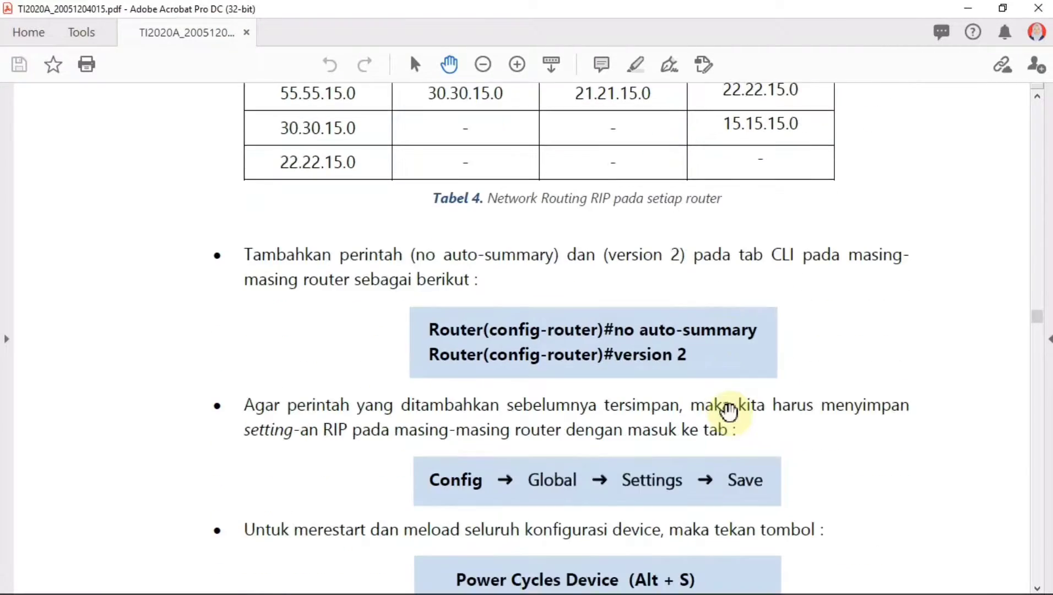
pyautogui.scroll(-1, 728, 410)
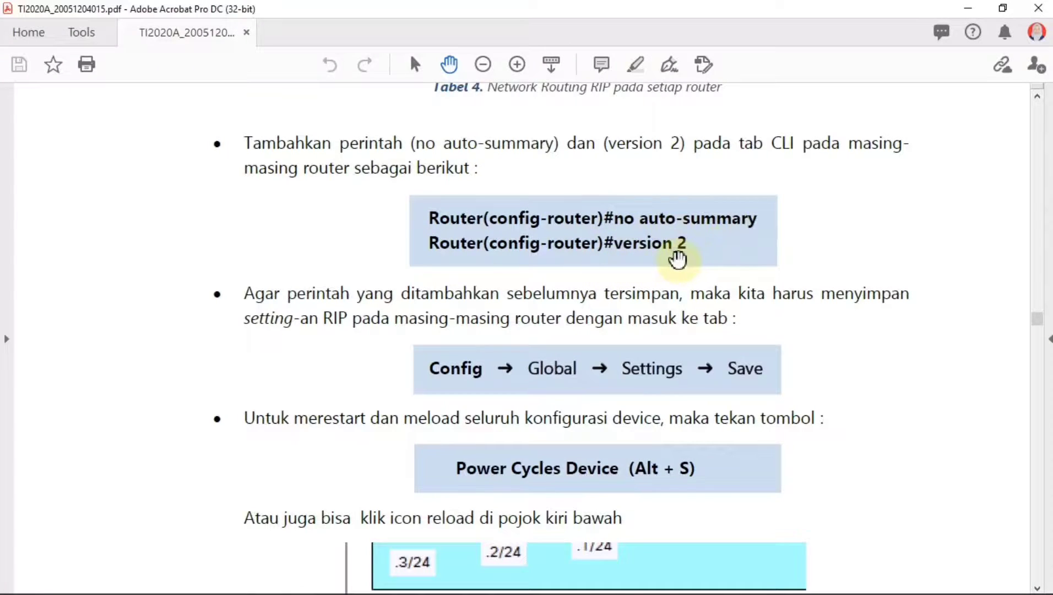
pyautogui.scroll(-2, 624, 301)
pyautogui.scroll(-1, 625, 302)
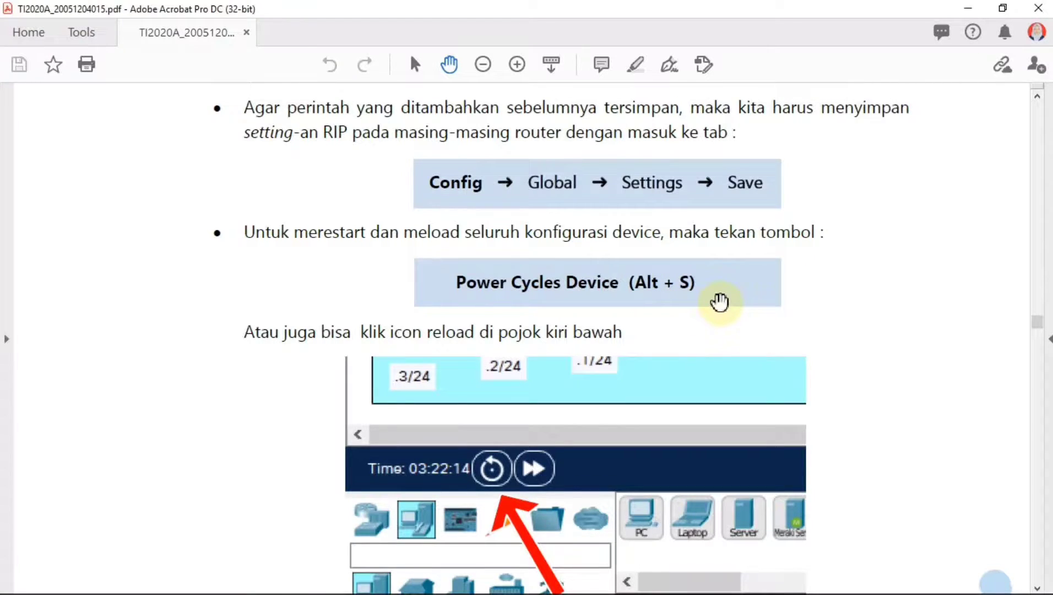
pyautogui.scroll(-3, 720, 302)
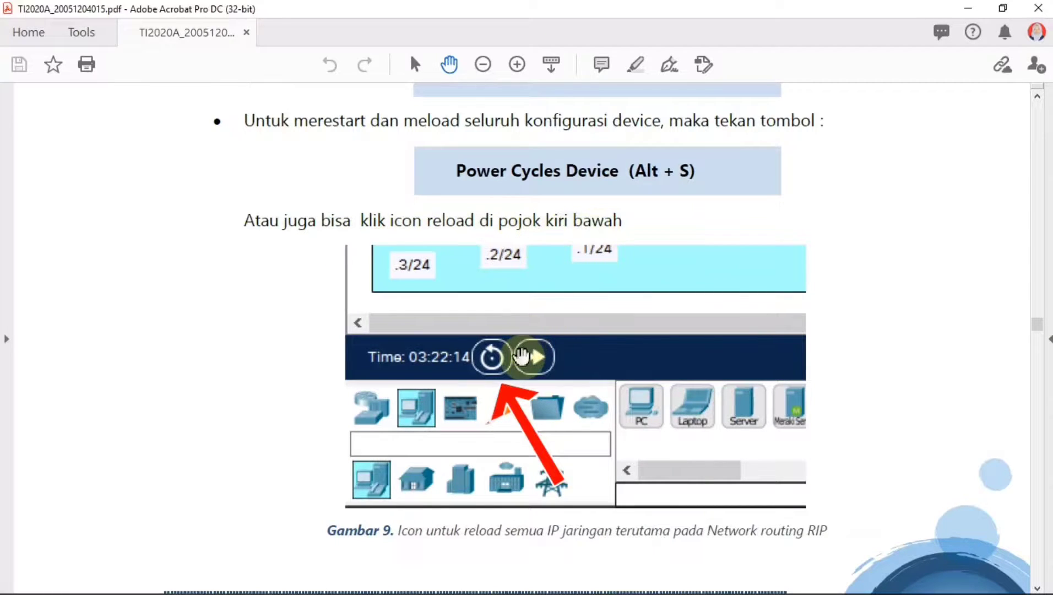
pyautogui.scroll(-3, 523, 381)
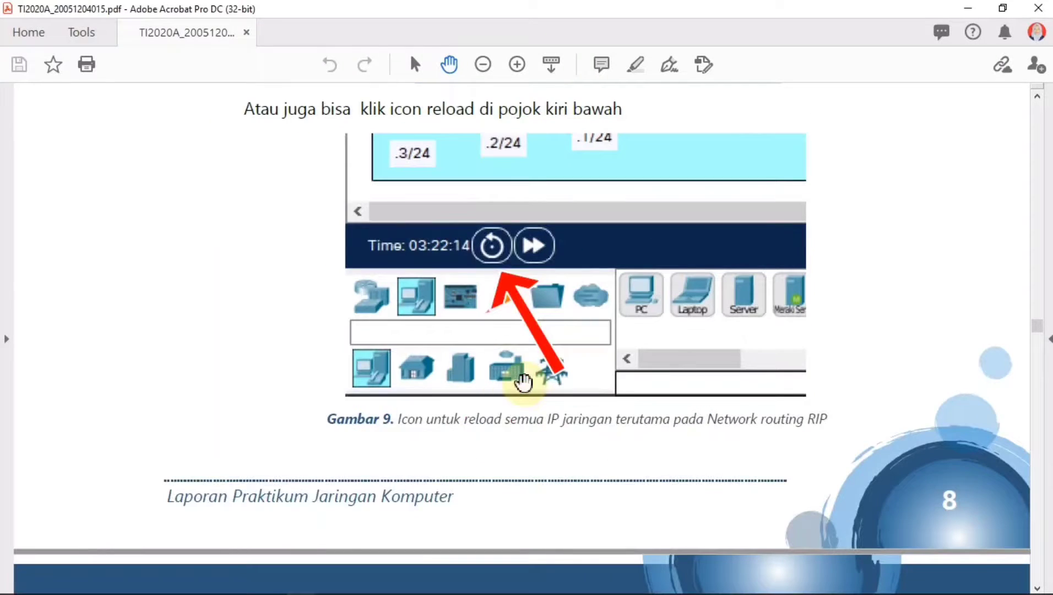
pyautogui.scroll(-5, 523, 381)
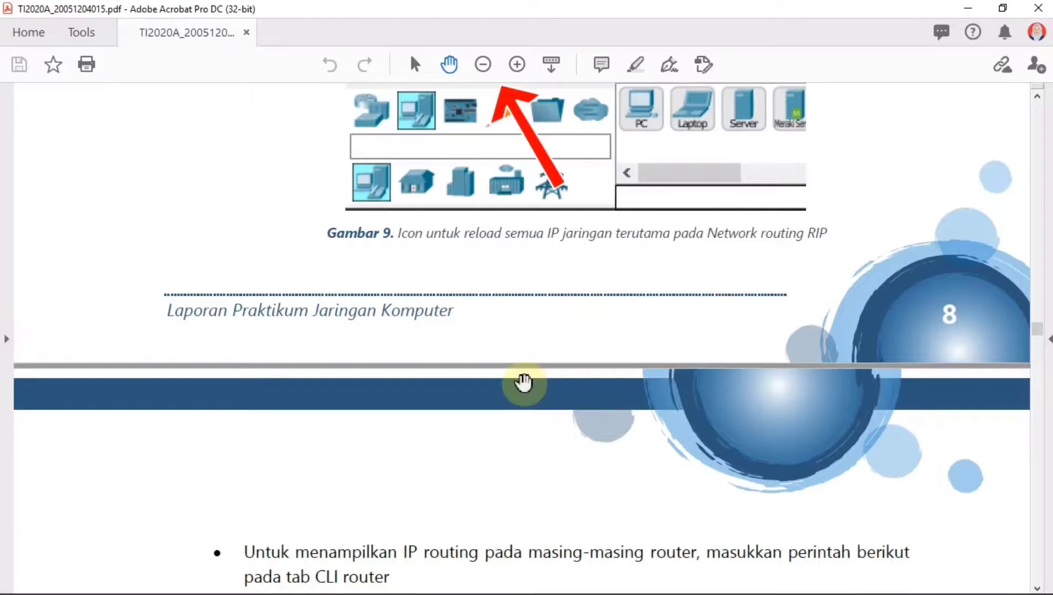
pyautogui.scroll(-10, 523, 381)
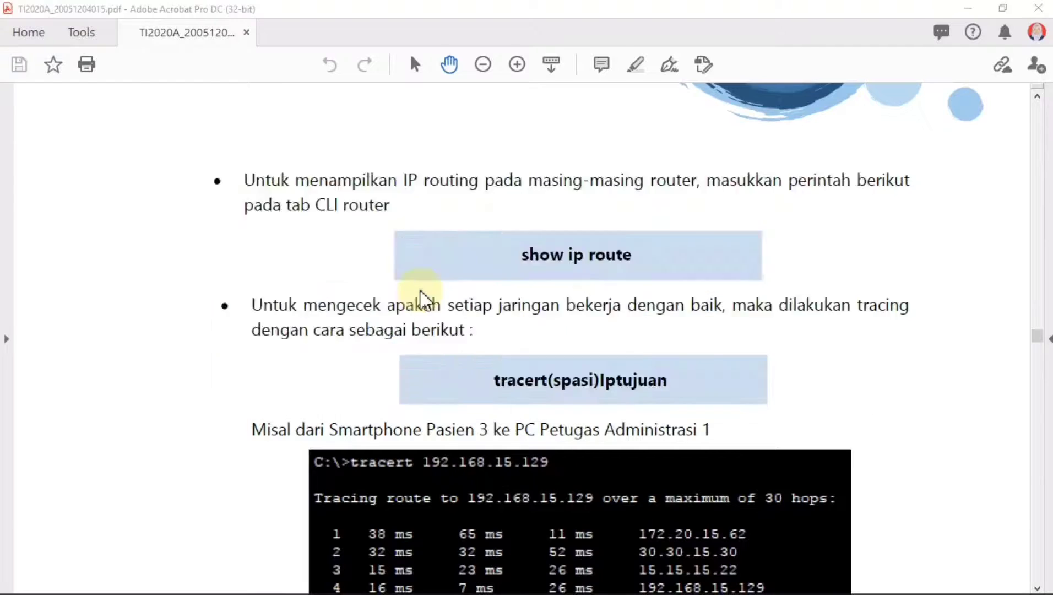
# Switch to Cisco Packet Tracer and review the RIP network addresses configured on router GEDUNG 1.
pyautogui.hotkey('alt', 'Tab')
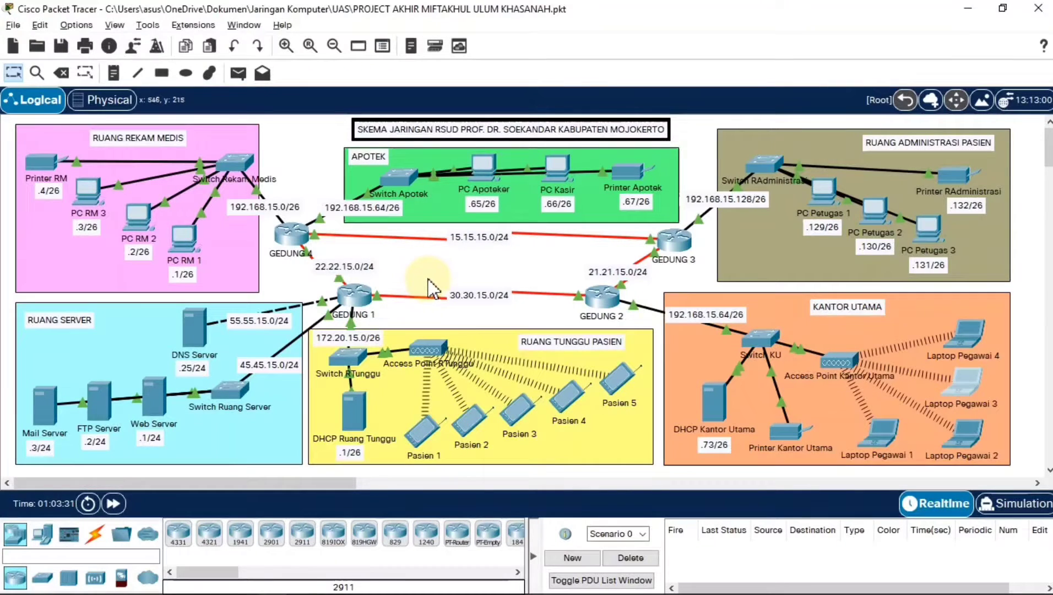
pyautogui.click(350, 293)
pyautogui.click(340, 64)
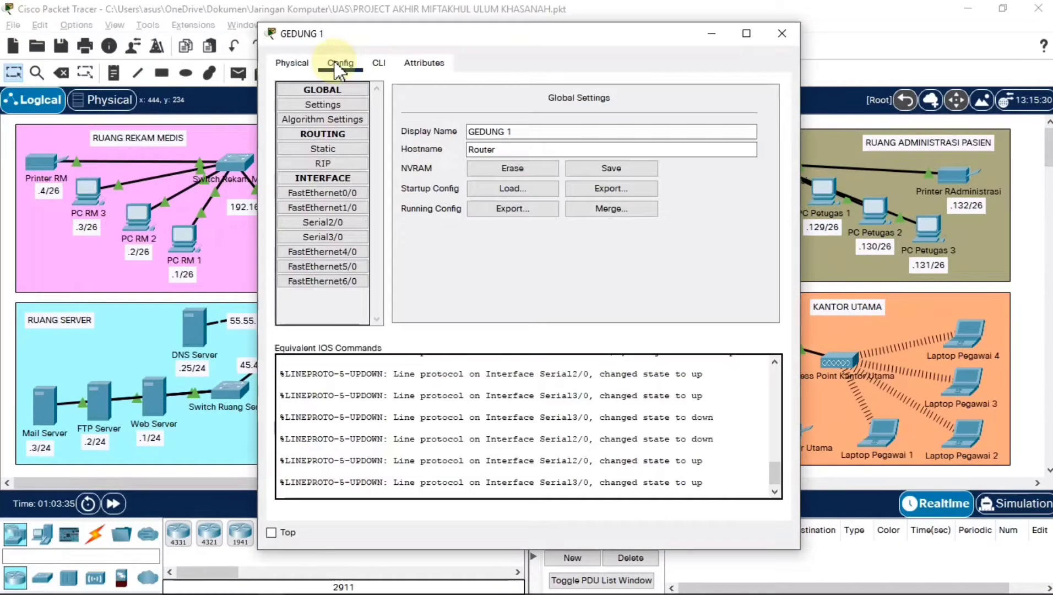
pyautogui.click(333, 164)
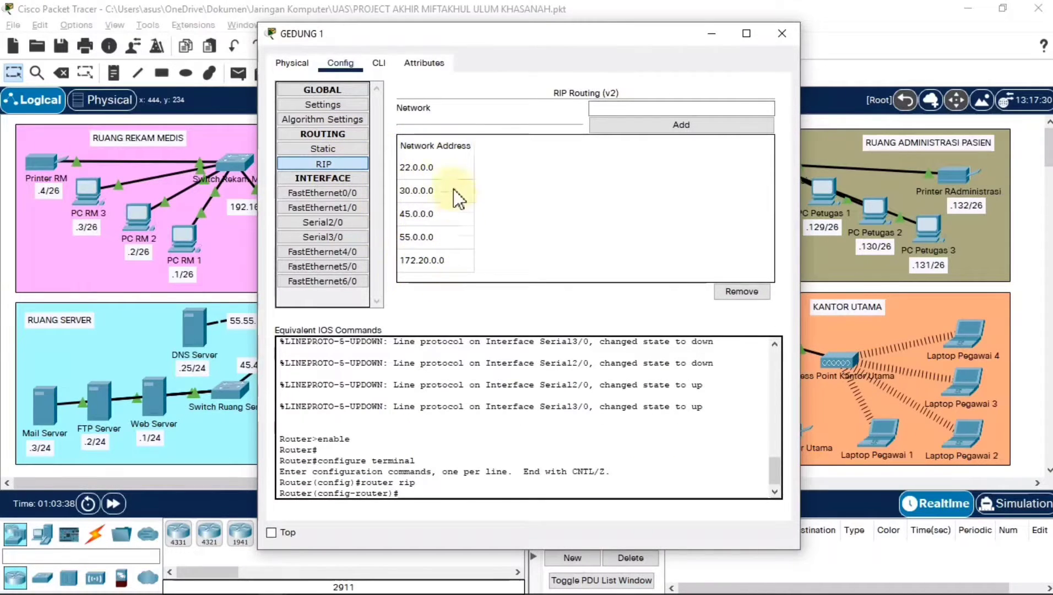
pyautogui.click(609, 108)
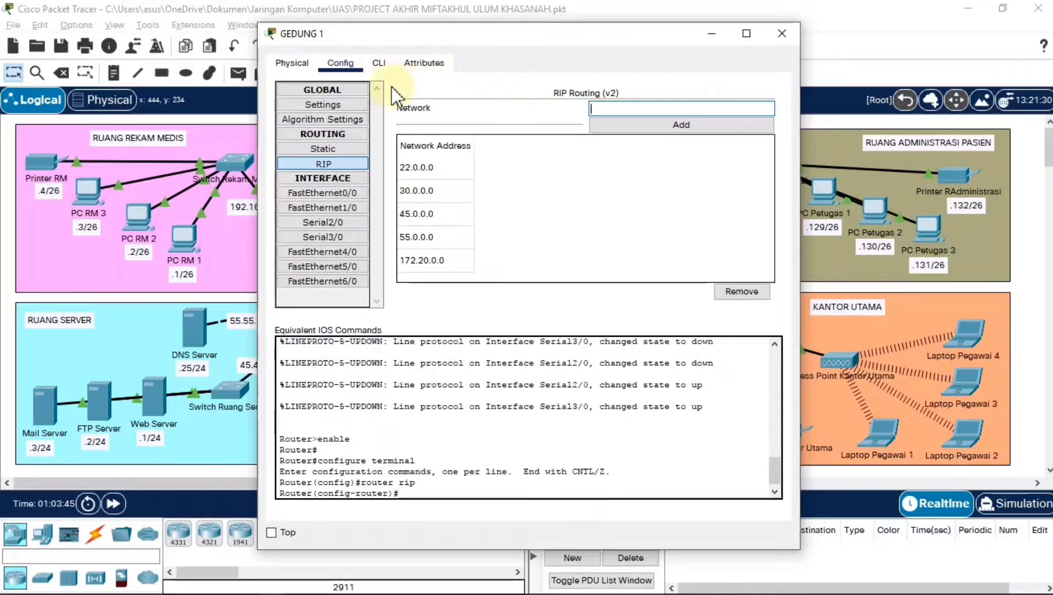
# Run no auto-summary and version 2 in router GEDUNG 1's RIP configuration on the command line.
pyautogui.click(379, 65)
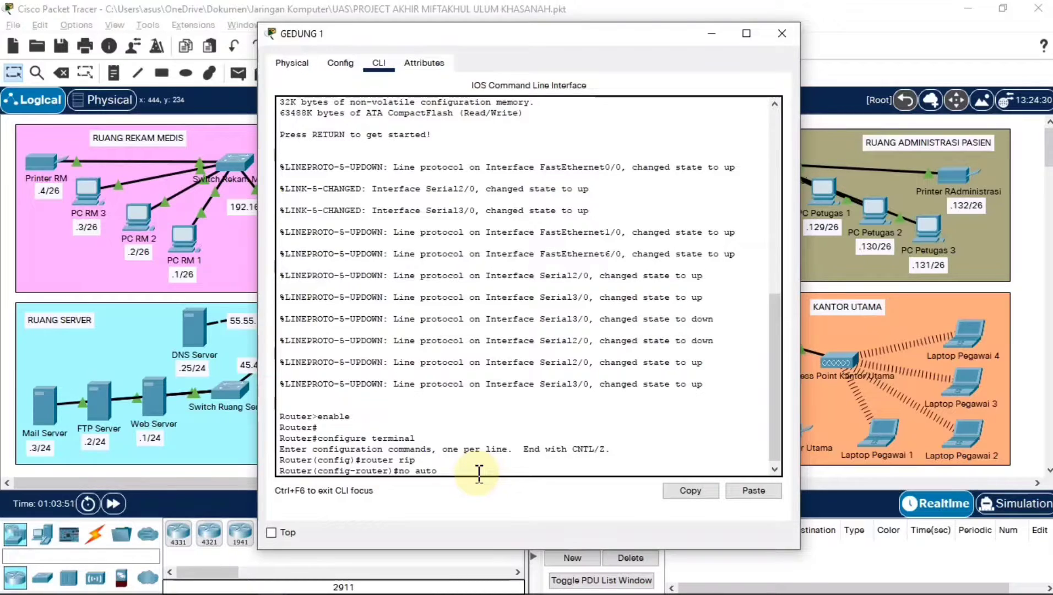
pyautogui.write('mary')
pyautogui.press('Return')
pyautogui.write('ver')
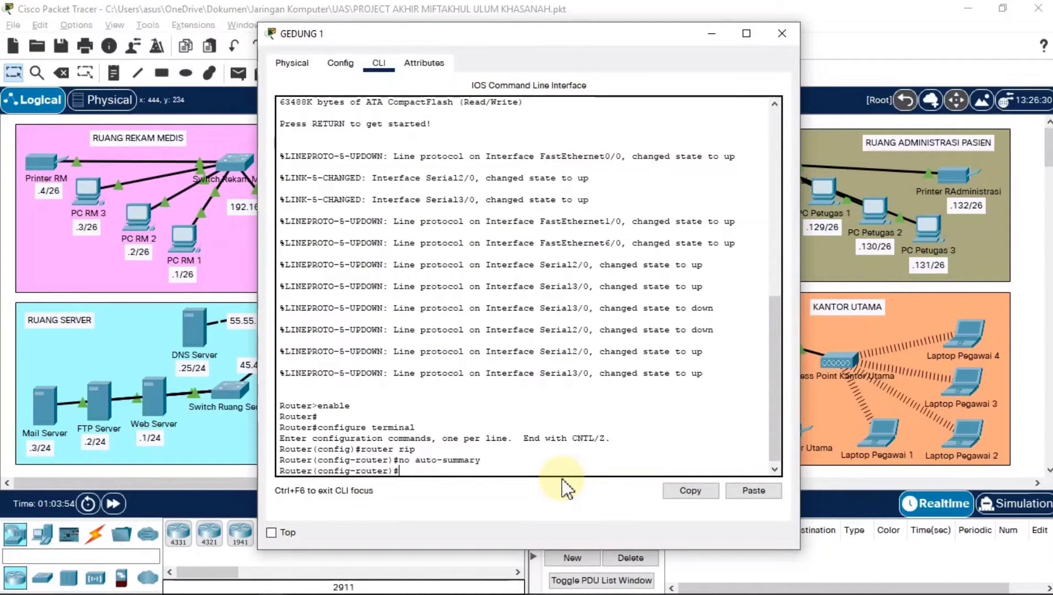
pyautogui.write('sion 2')
pyautogui.press('Return')
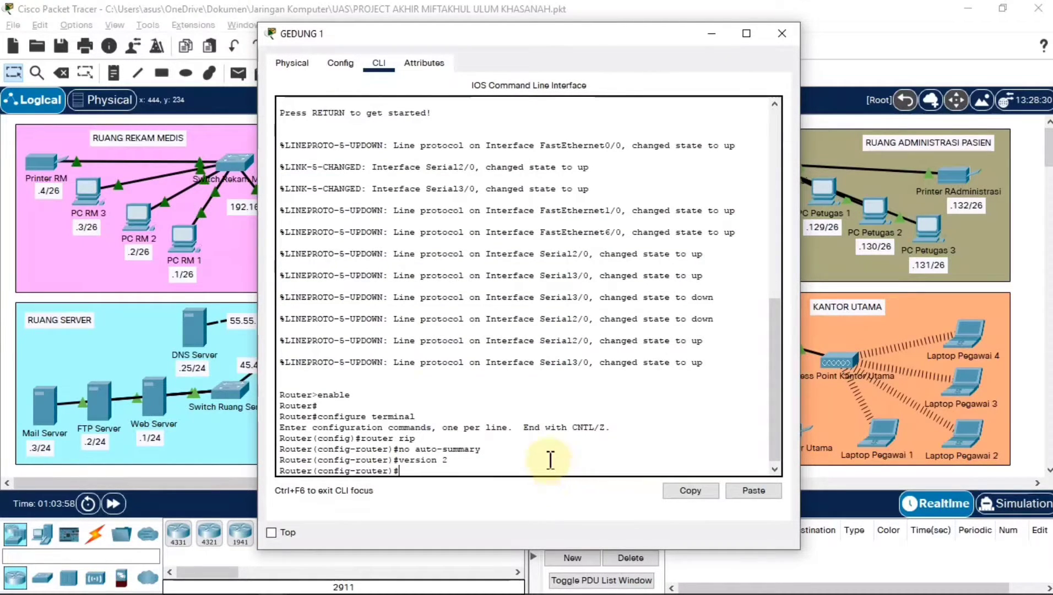
# Save router GEDUNG 1's running configuration to NVRAM from its global settings and close the router.
pyautogui.click(340, 63)
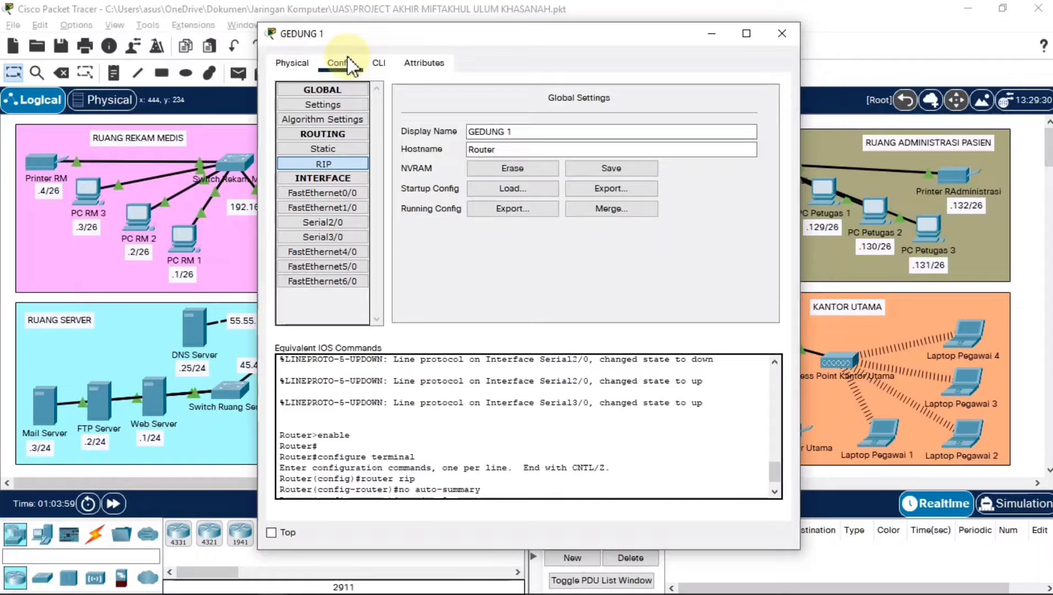
pyautogui.click(348, 105)
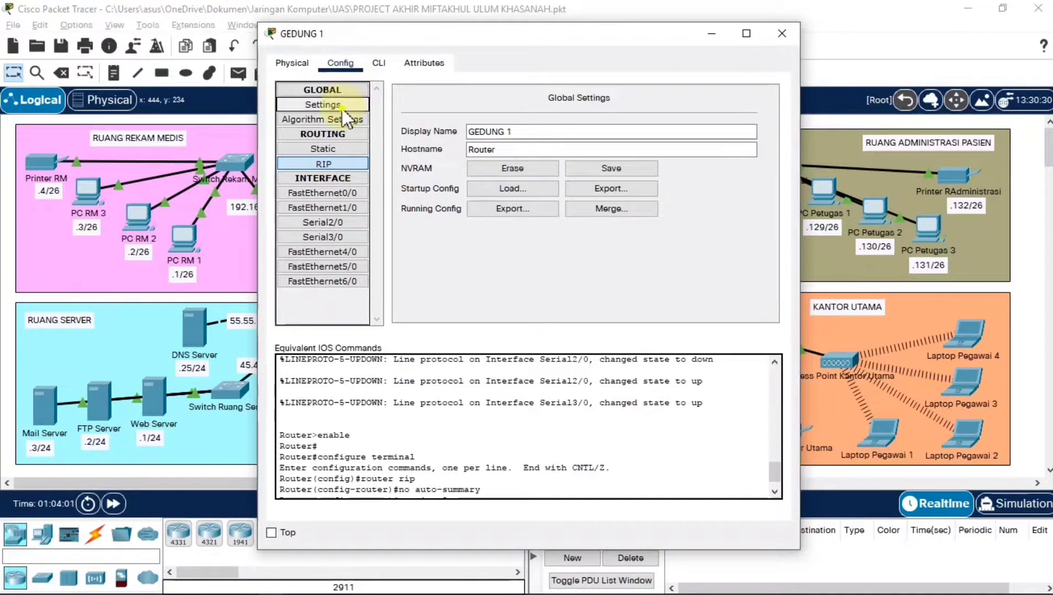
pyautogui.click(591, 168)
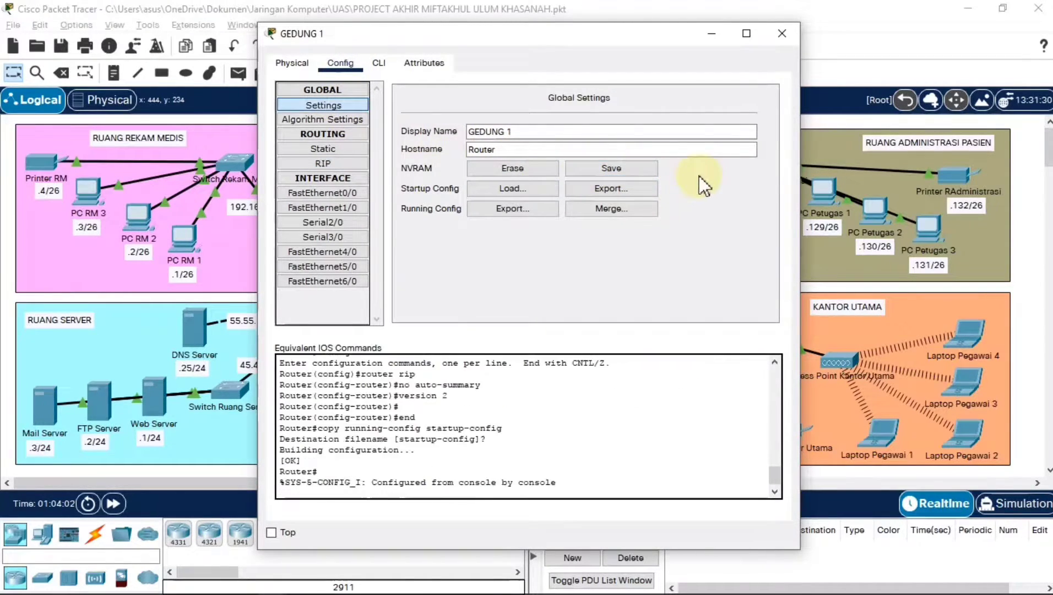
pyautogui.click(780, 35)
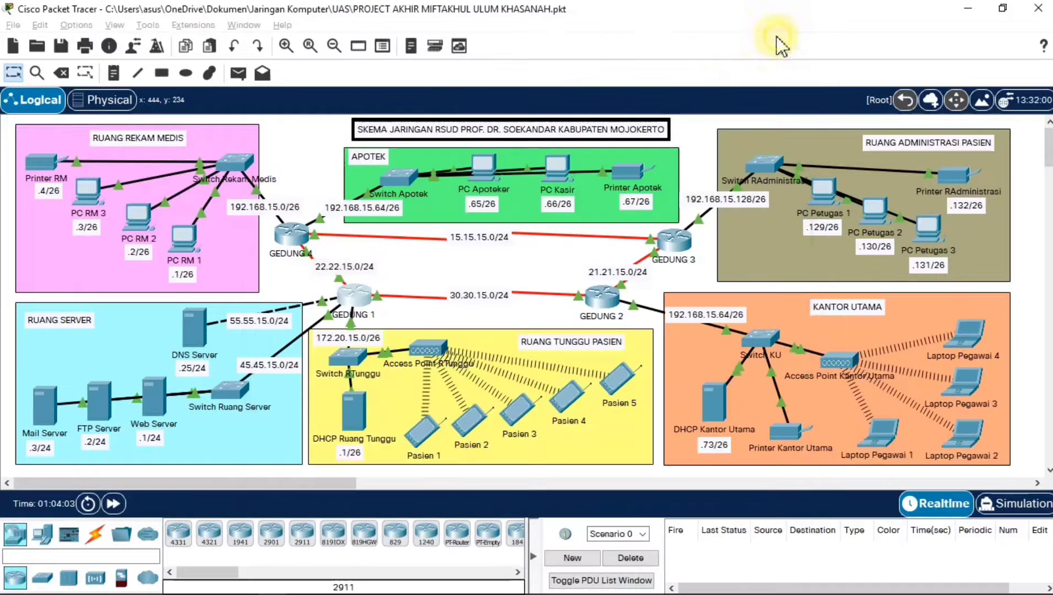
# Review the RIP network addresses configured on router GEDUNG 2.
pyautogui.click(602, 298)
pyautogui.click(340, 62)
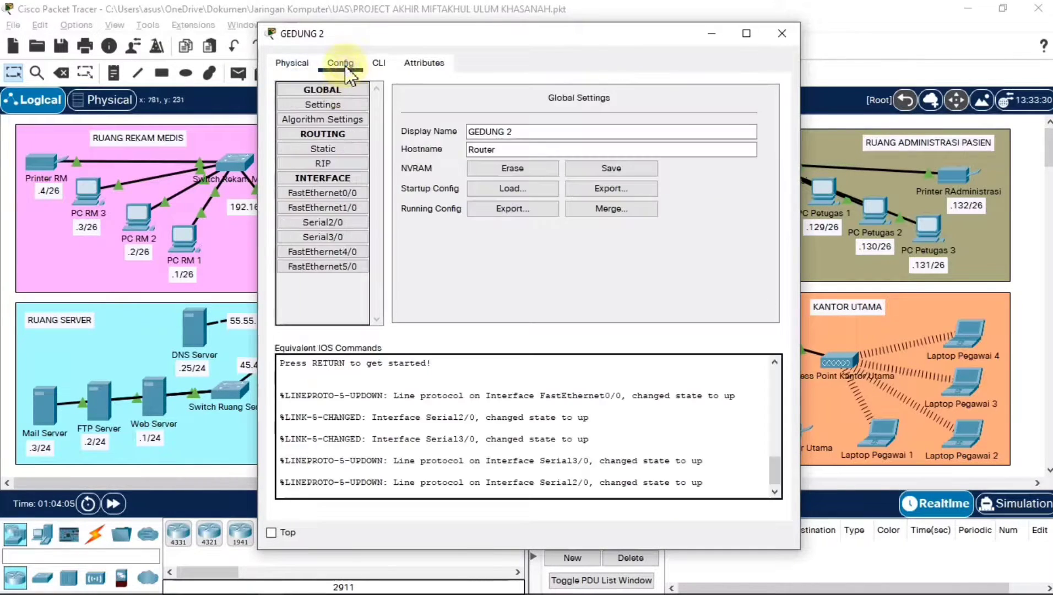
pyautogui.click(331, 164)
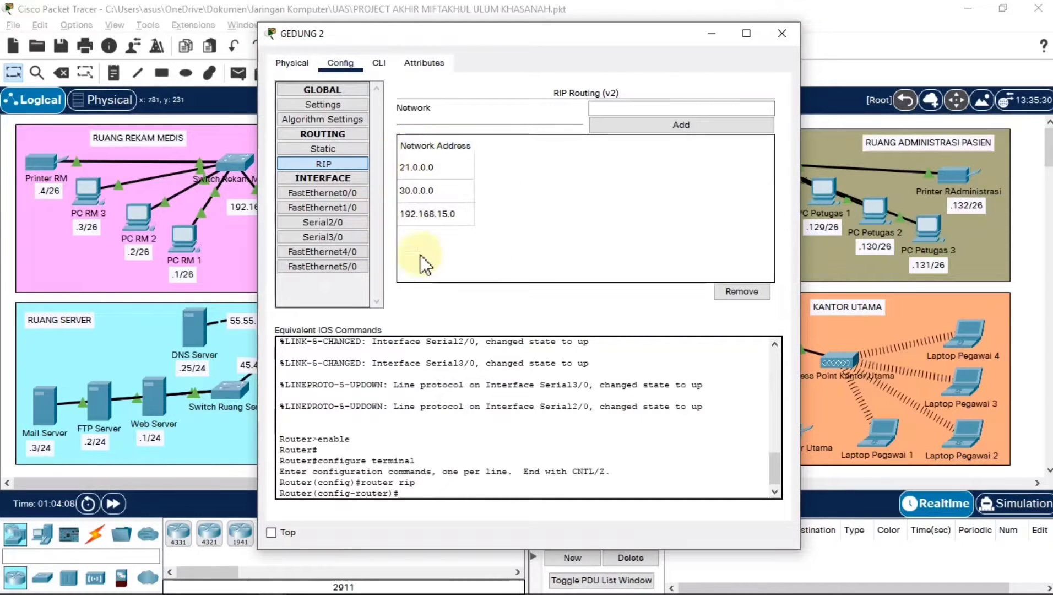
# Run no auto-summary and version 2 in router GEDUNG 2's RIP configuration on the command line, and save the configuration to NVRAM.
pyautogui.click(379, 62)
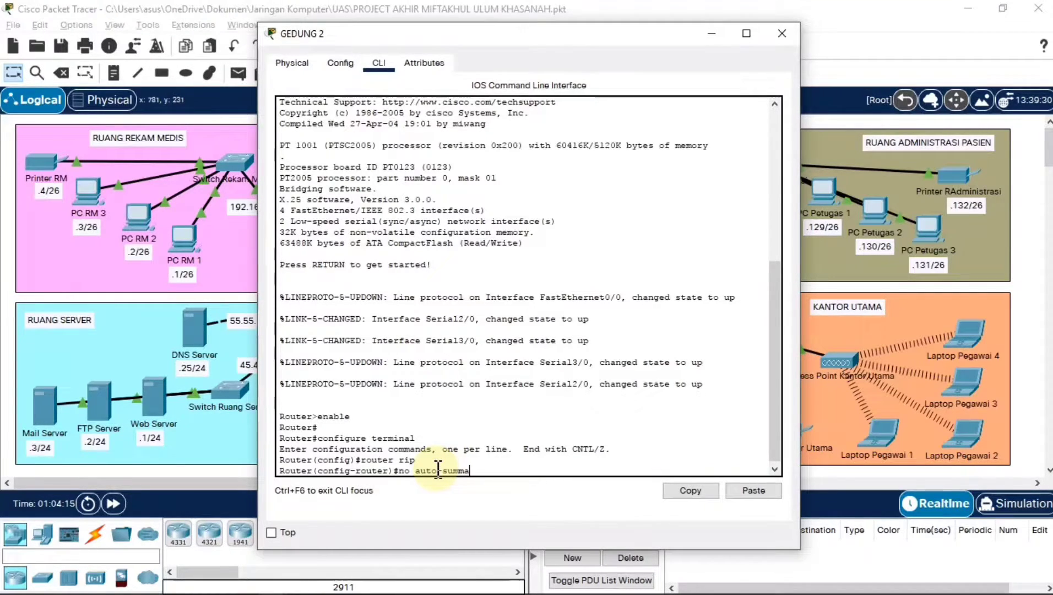
pyautogui.press('Return')
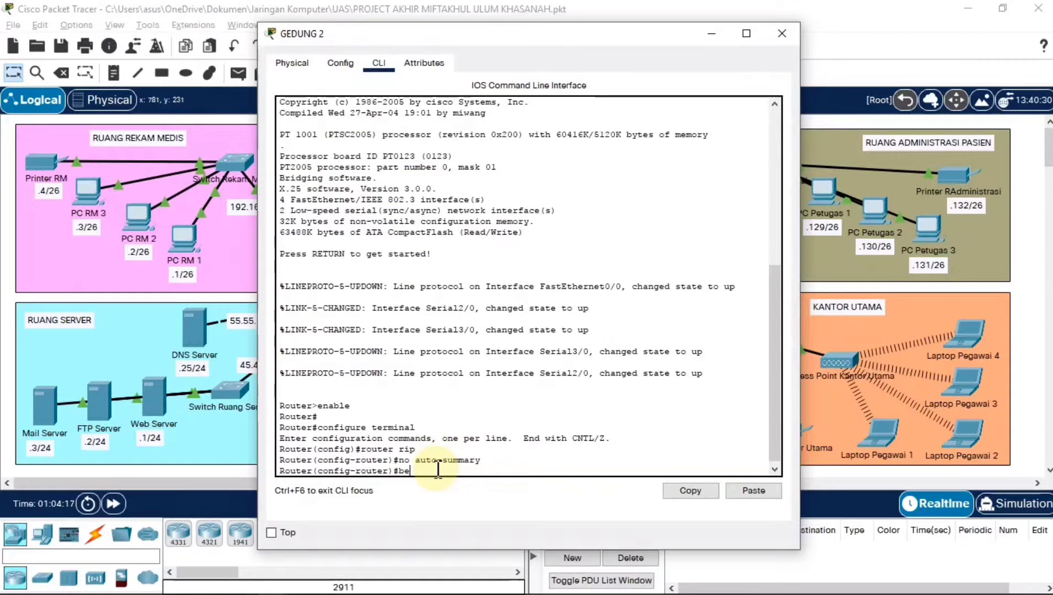
pyautogui.write('version')
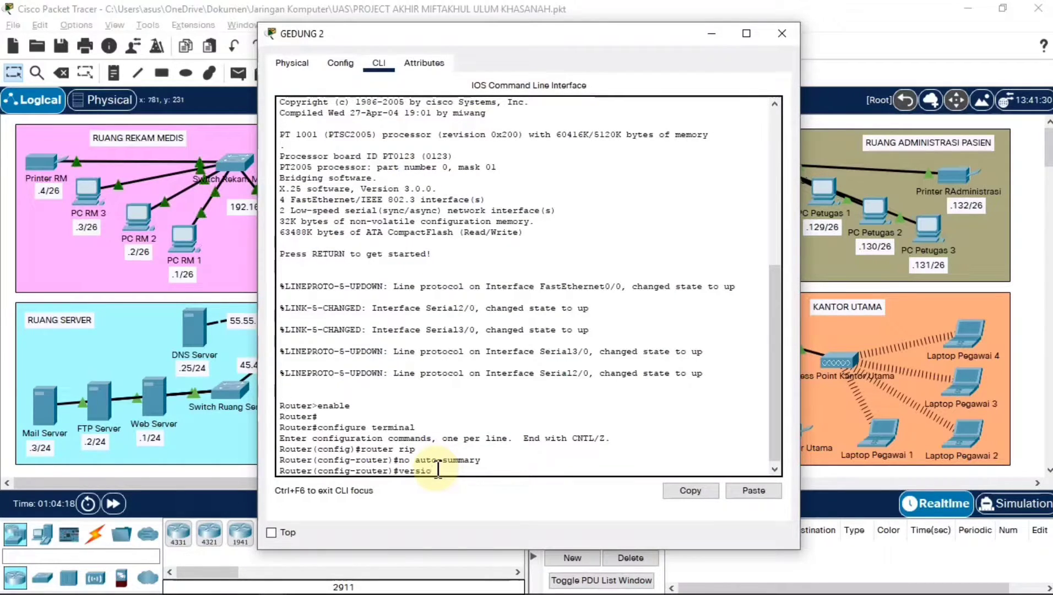
pyautogui.write(' 2')
pyautogui.press('Return')
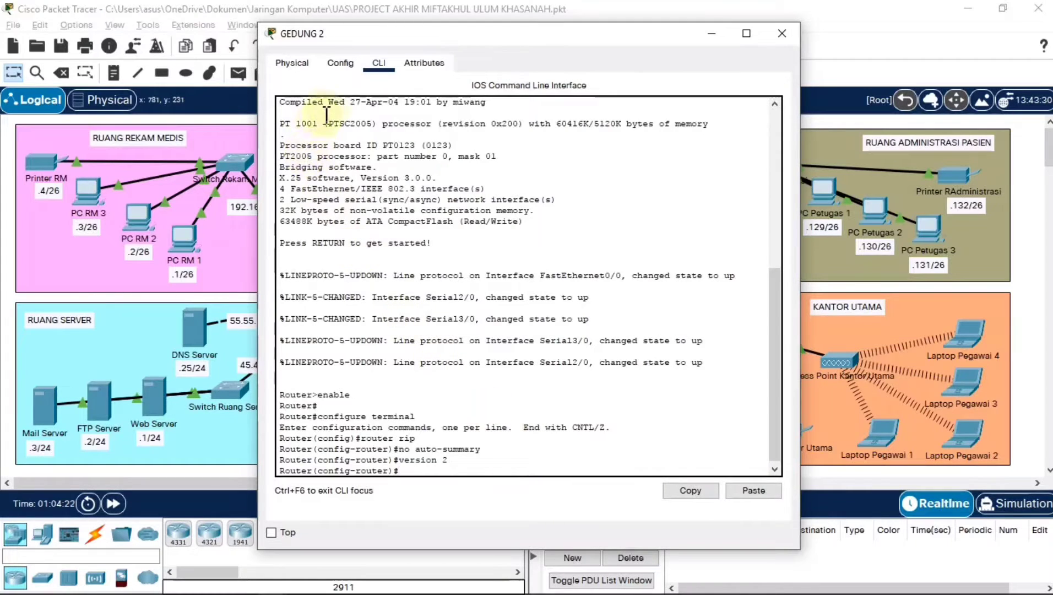
pyautogui.click(340, 64)
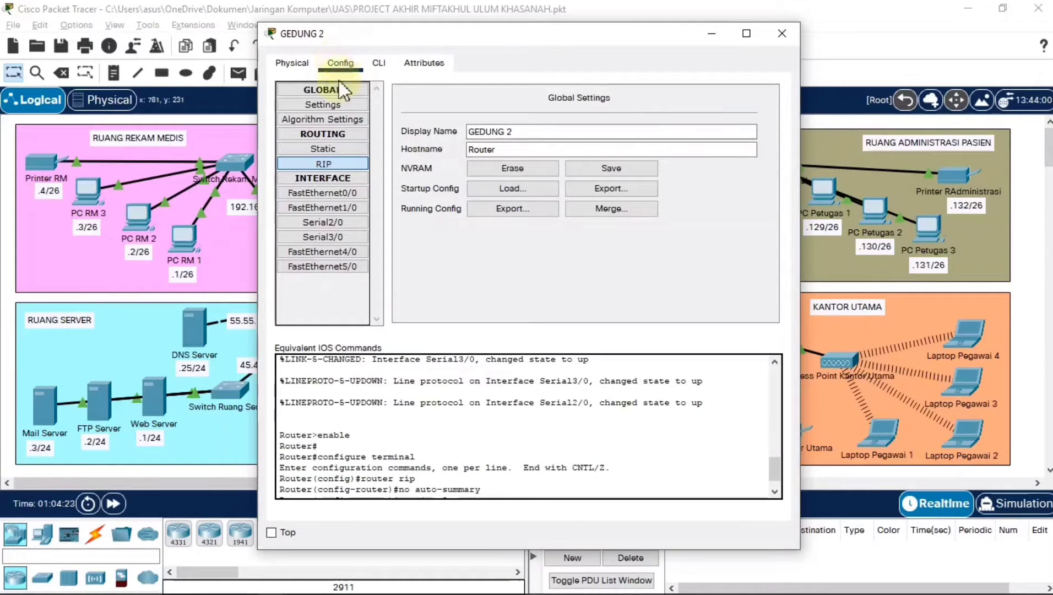
pyautogui.click(608, 168)
pyautogui.click(788, 31)
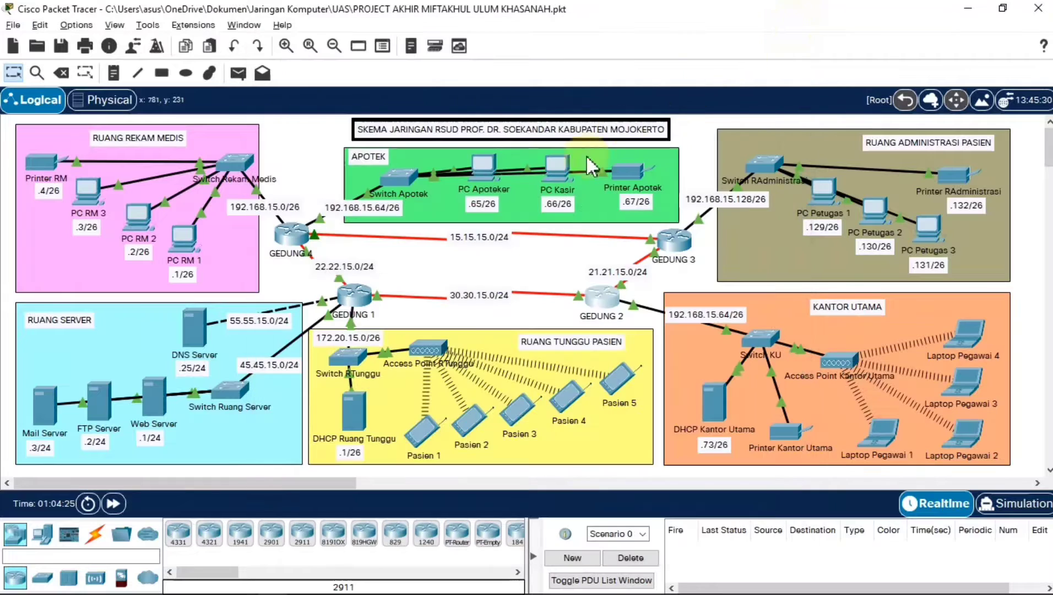
# Review router GEDUNG 3's RIP network addresses, its command line and its global NVRAM settings, and close the router.
pyautogui.click(669, 247)
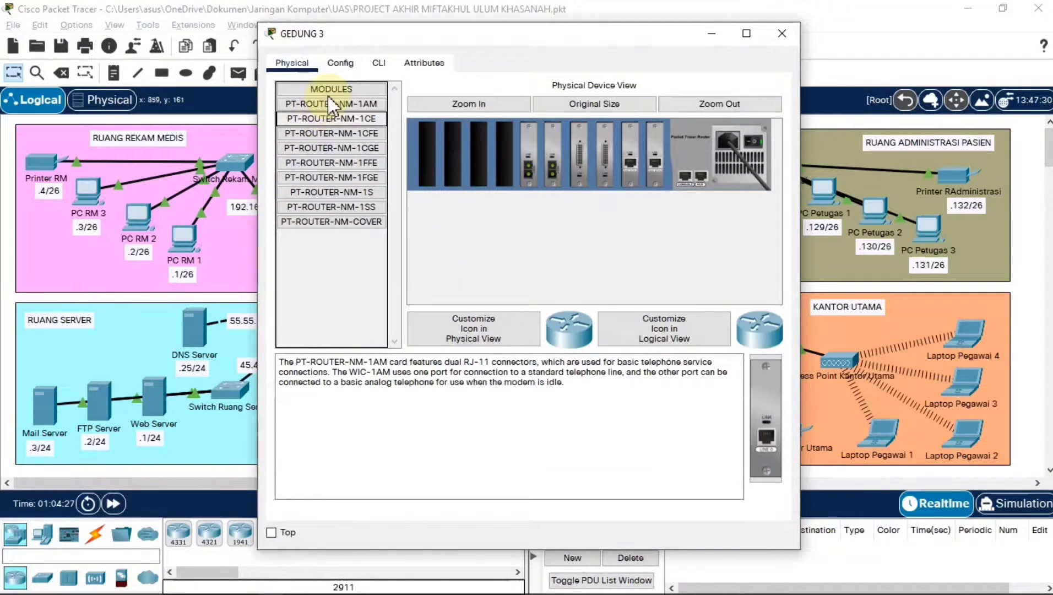
pyautogui.click(340, 63)
pyautogui.click(325, 164)
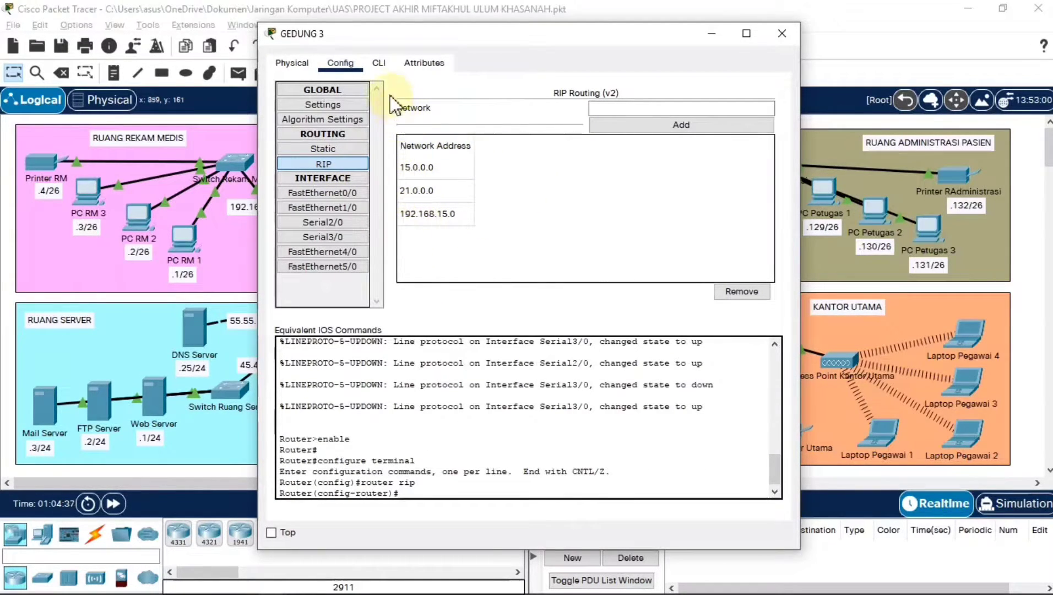
pyautogui.click(382, 69)
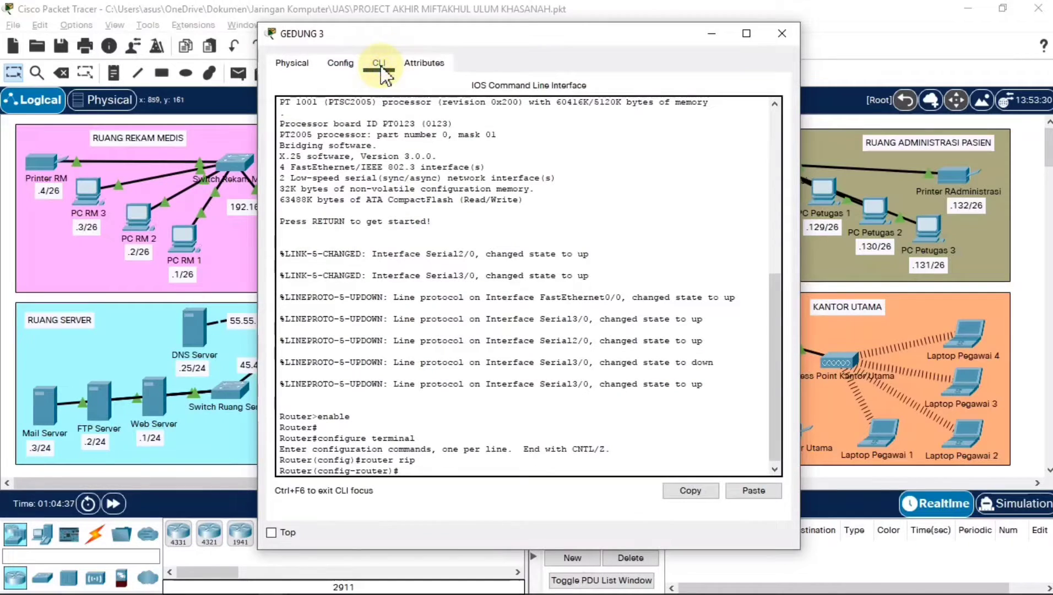
pyautogui.click(346, 65)
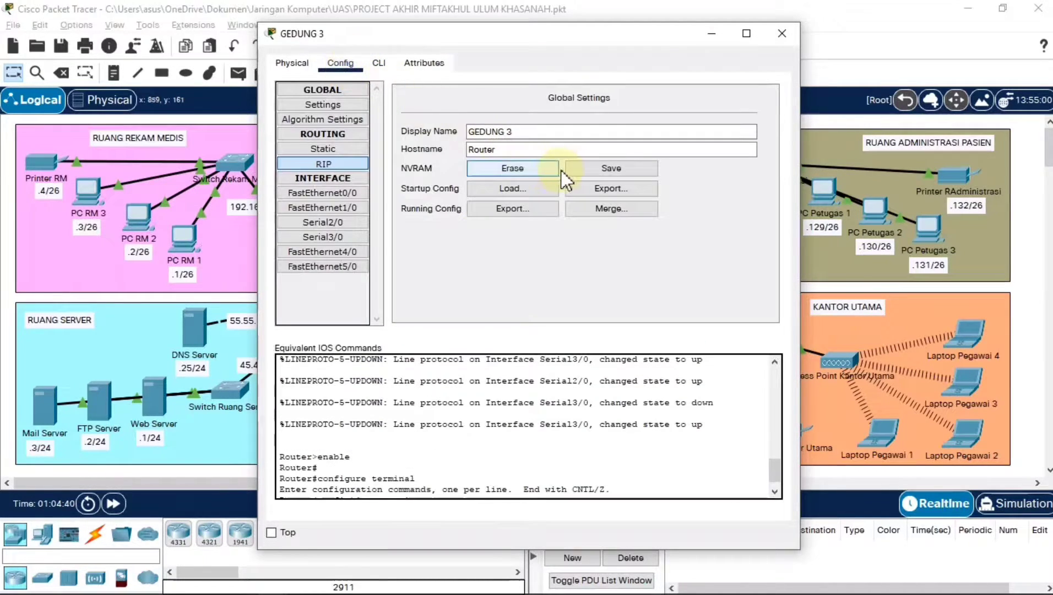
pyautogui.click(780, 33)
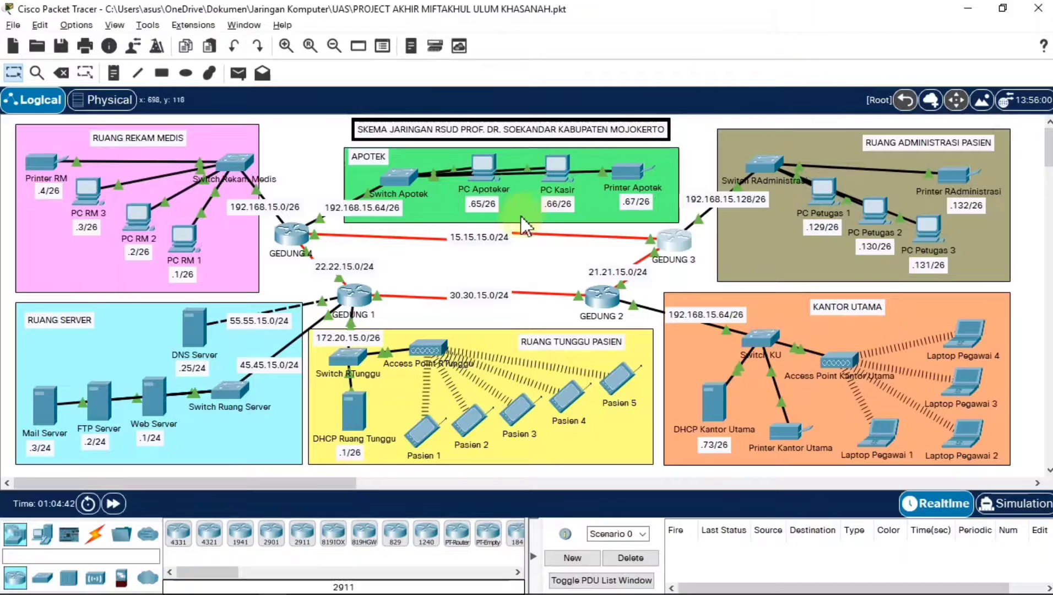
# Review router GEDUNG 4's RIP network addresses, its command line and its global NVRAM settings, and close the router.
pyautogui.click(291, 234)
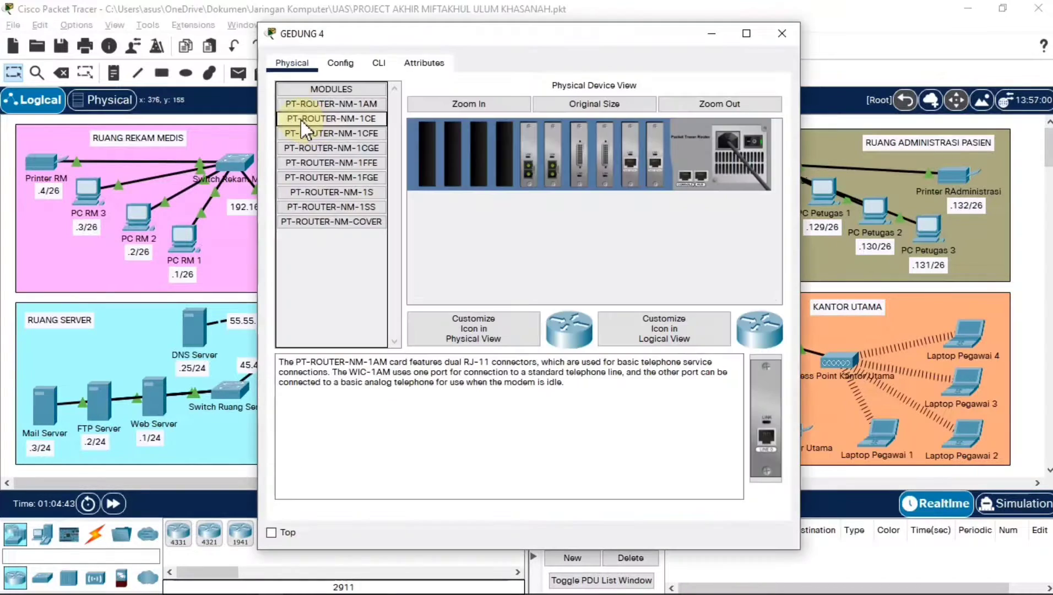
pyautogui.click(347, 67)
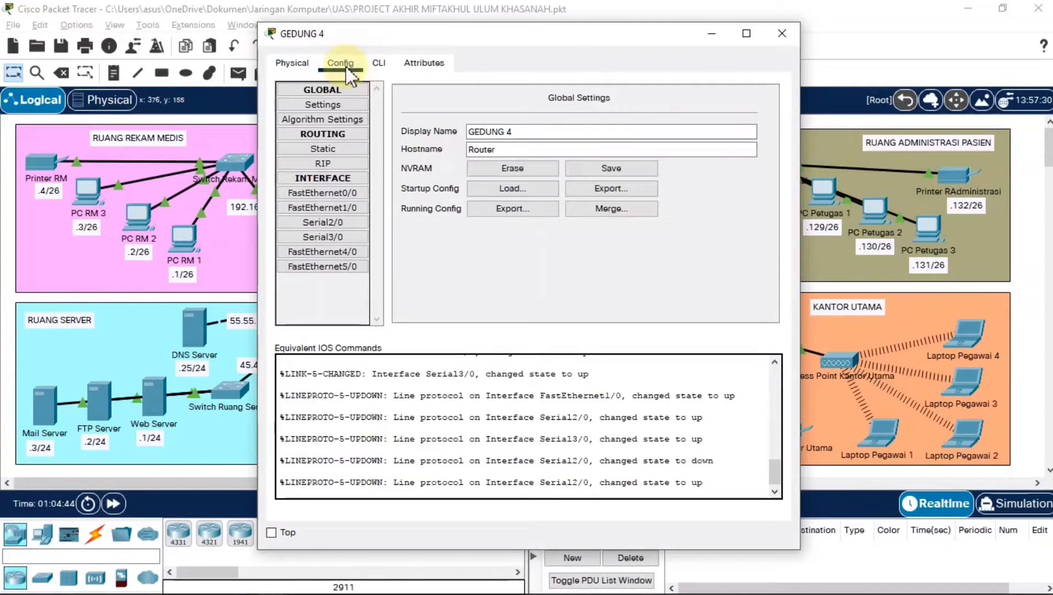
pyautogui.click(325, 164)
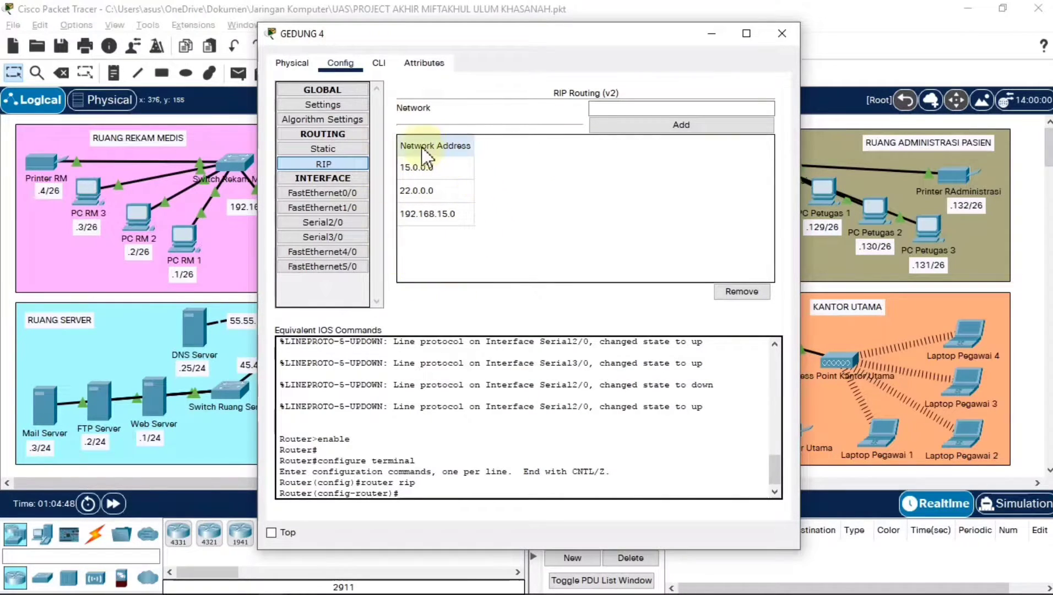
pyautogui.click(384, 70)
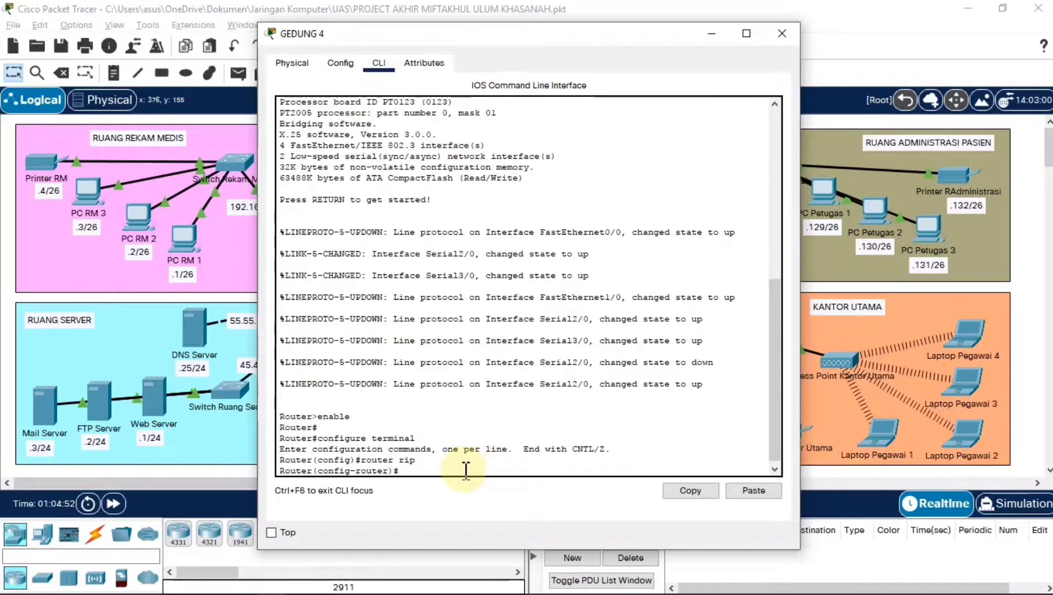
pyautogui.click(340, 65)
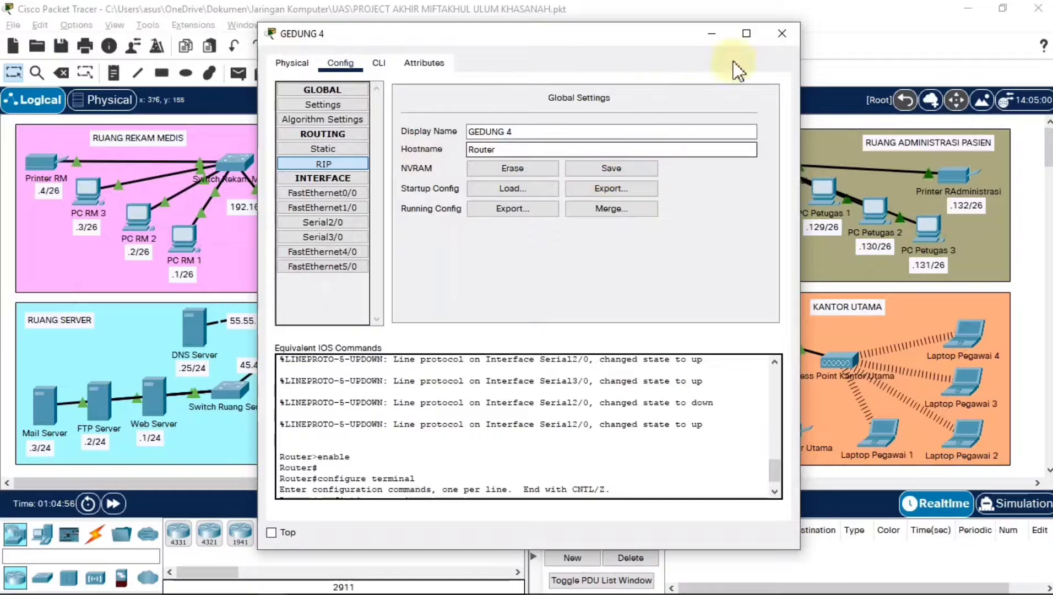
pyautogui.click(782, 34)
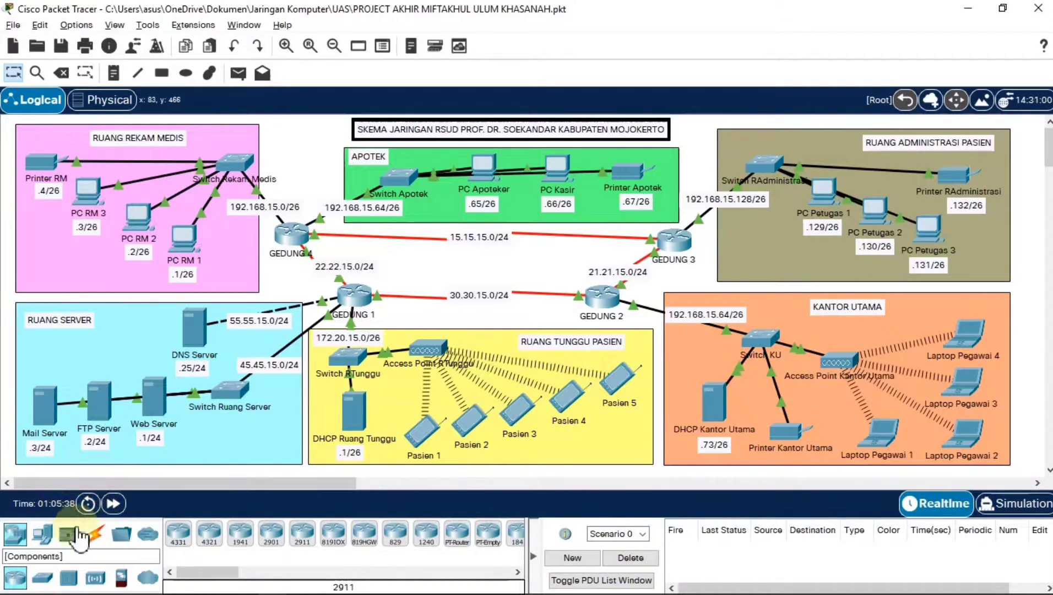
# Power cycle all devices in the topology and confirm the network reset.
pyautogui.click(88, 503)
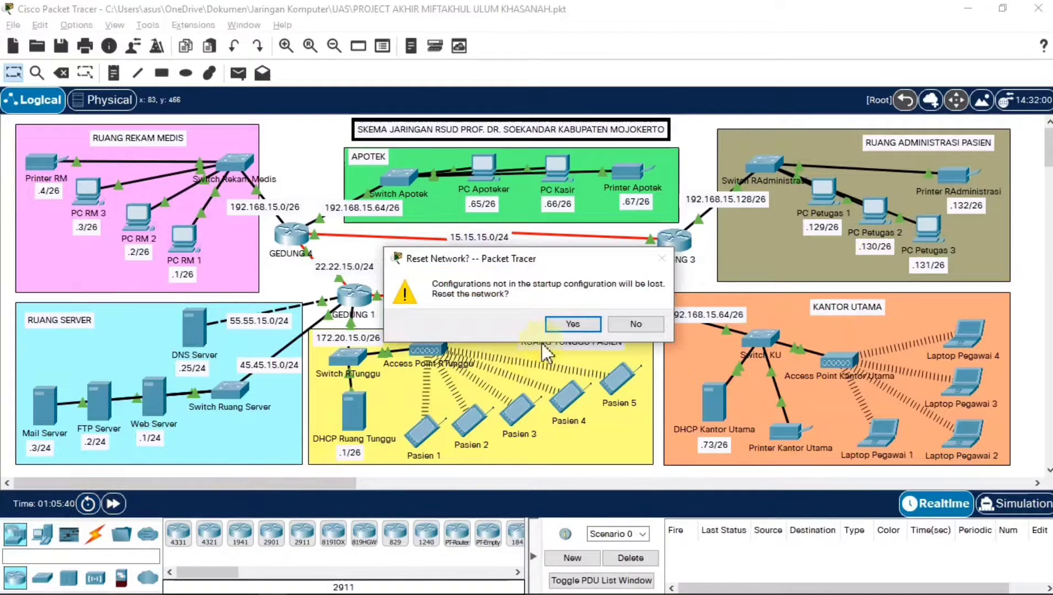
pyautogui.click(572, 323)
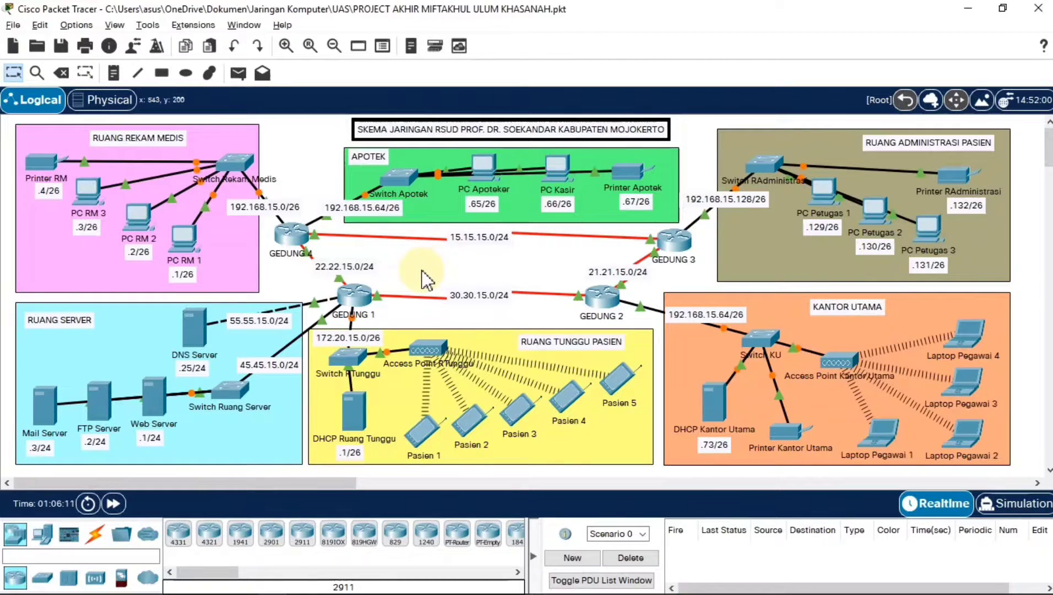
# Check router GEDUNG 1's routing table by running show ip route on its command line.
pyautogui.click(354, 294)
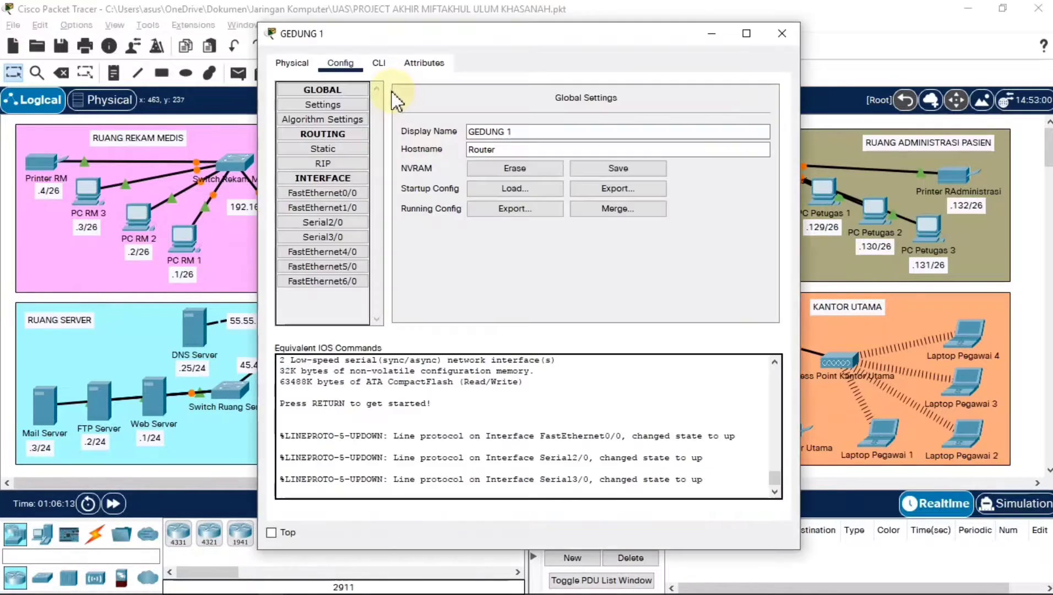
pyautogui.click(379, 63)
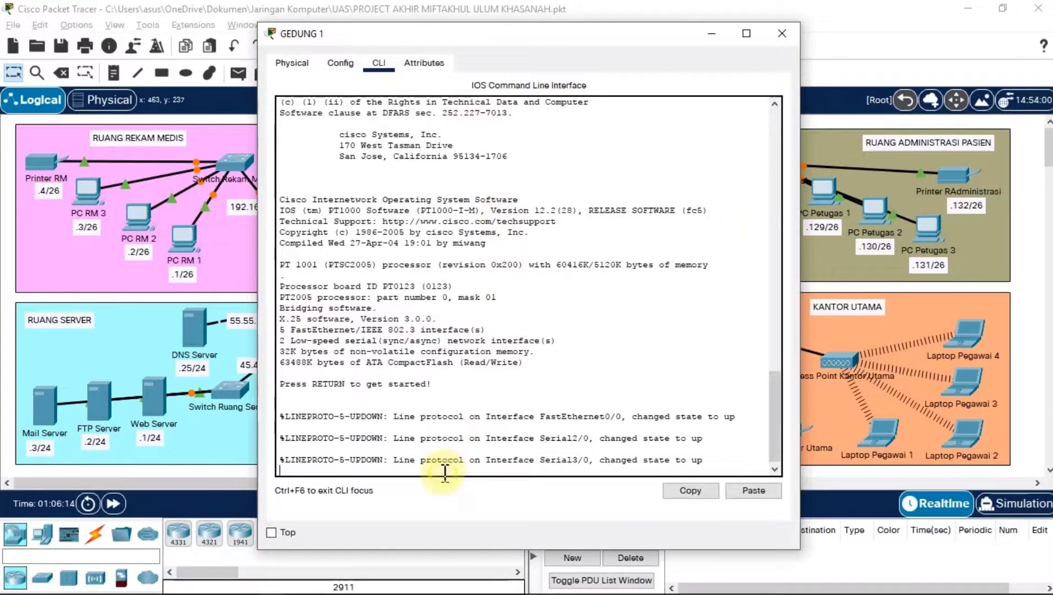
pyautogui.press('Return')
pyautogui.write('show ip rou')
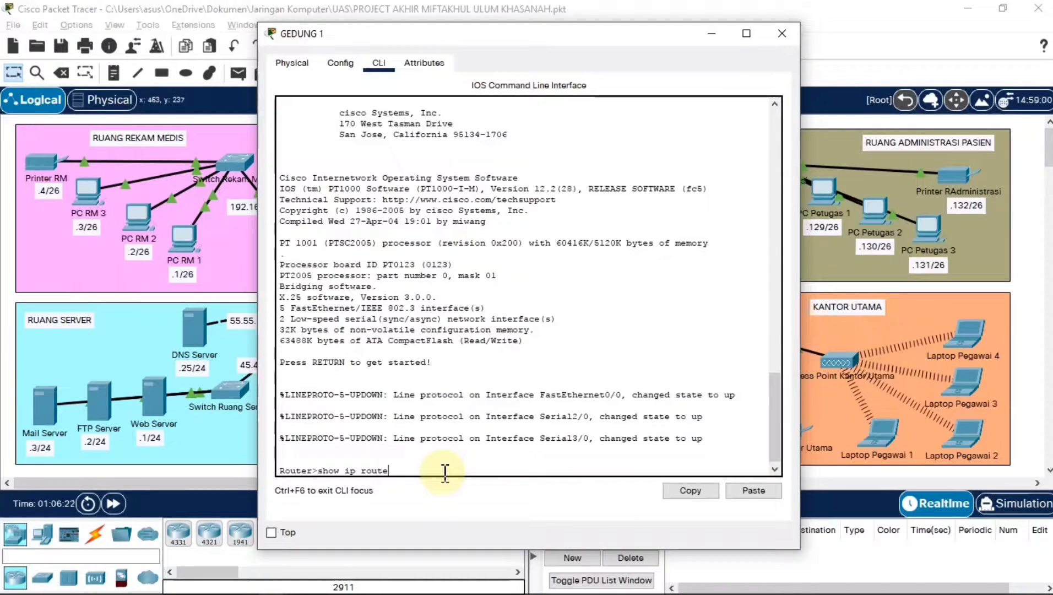
pyautogui.write('te')
pyautogui.press('Return')
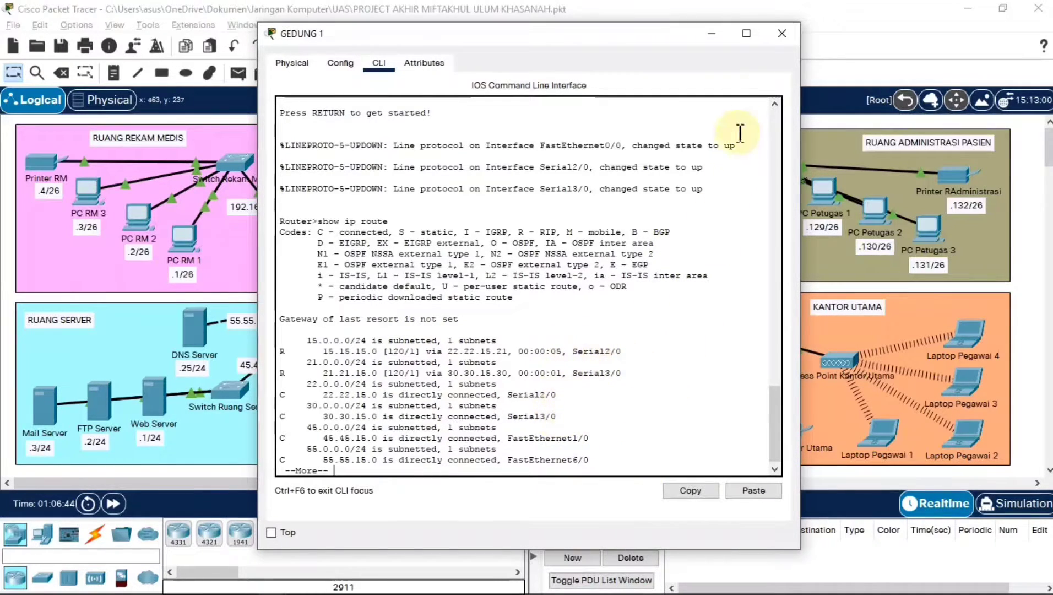
pyautogui.click(781, 34)
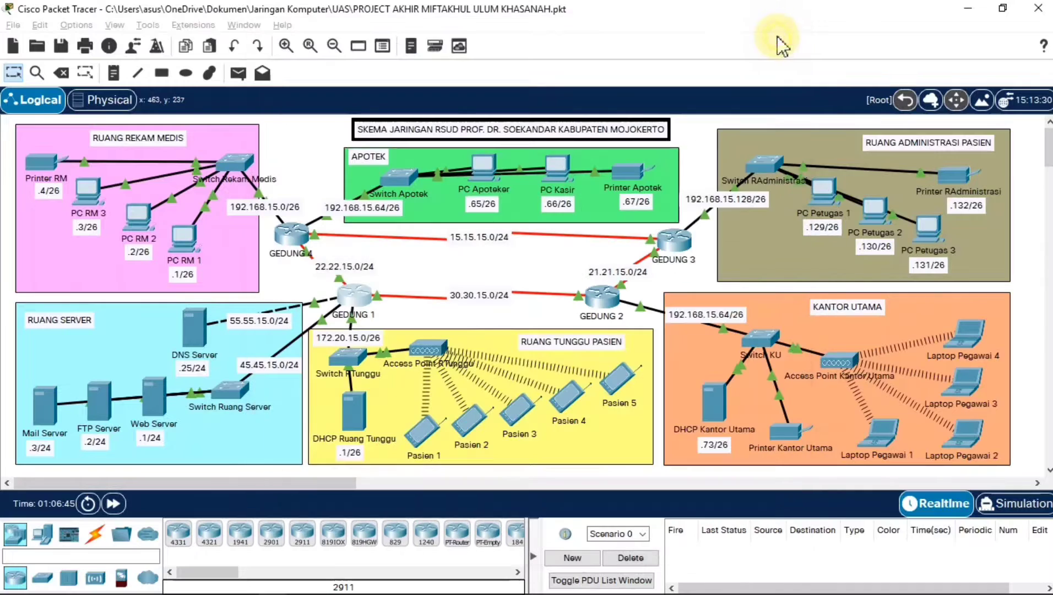
# Check router GEDUNG 2's routing table by running show ip route on its command line.
pyautogui.click(602, 297)
pyautogui.click(379, 64)
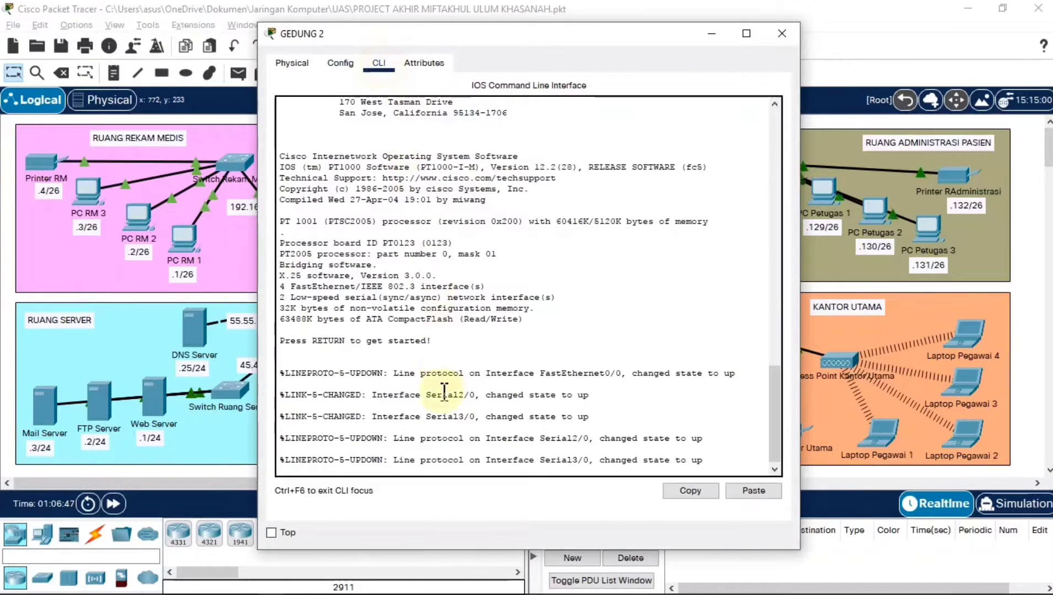
pyautogui.press('Return')
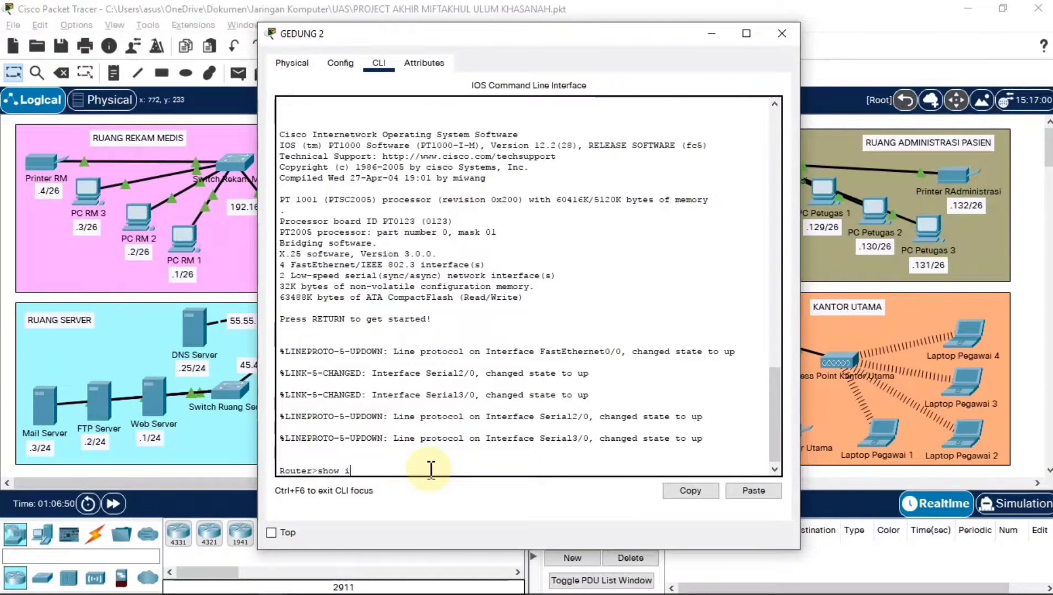
pyautogui.write('show ip route')
pyautogui.press('Return')
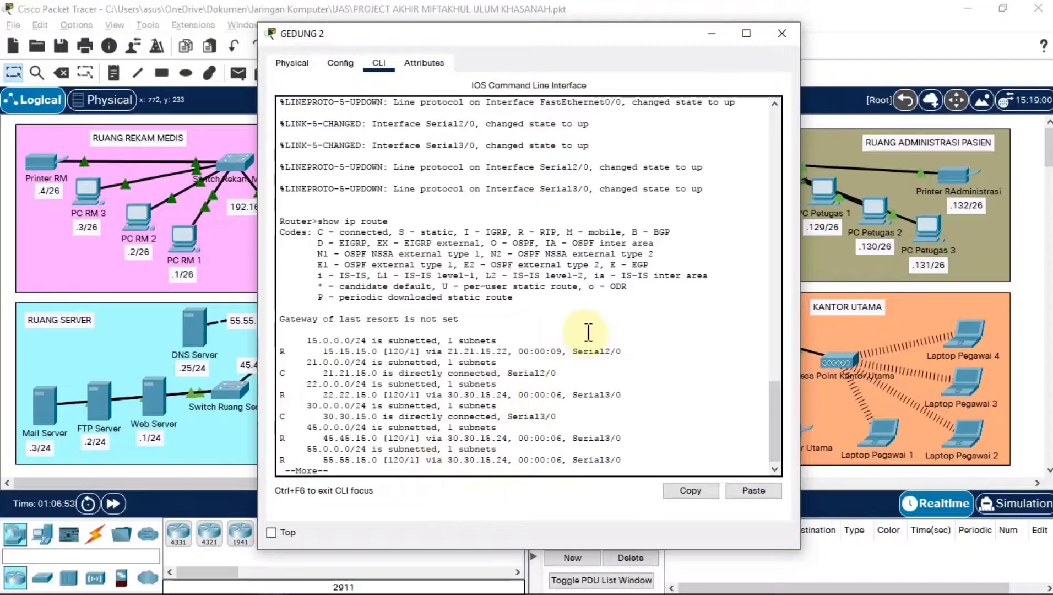
pyautogui.click(782, 33)
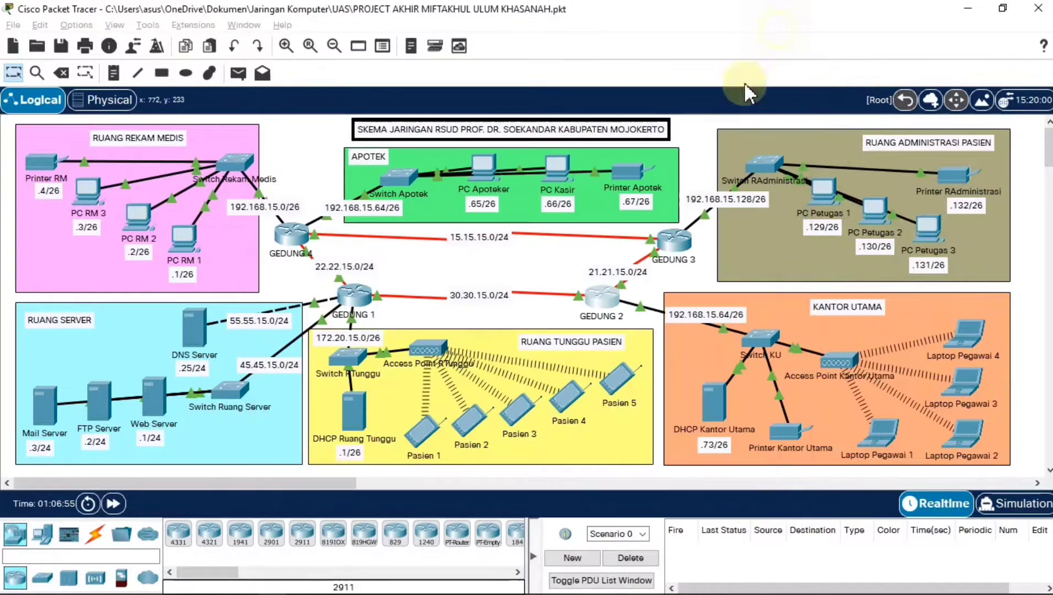
# Check router GEDUNG 3's routing table by running show ip route on its command line, and close the router.
pyautogui.click(623, 192)
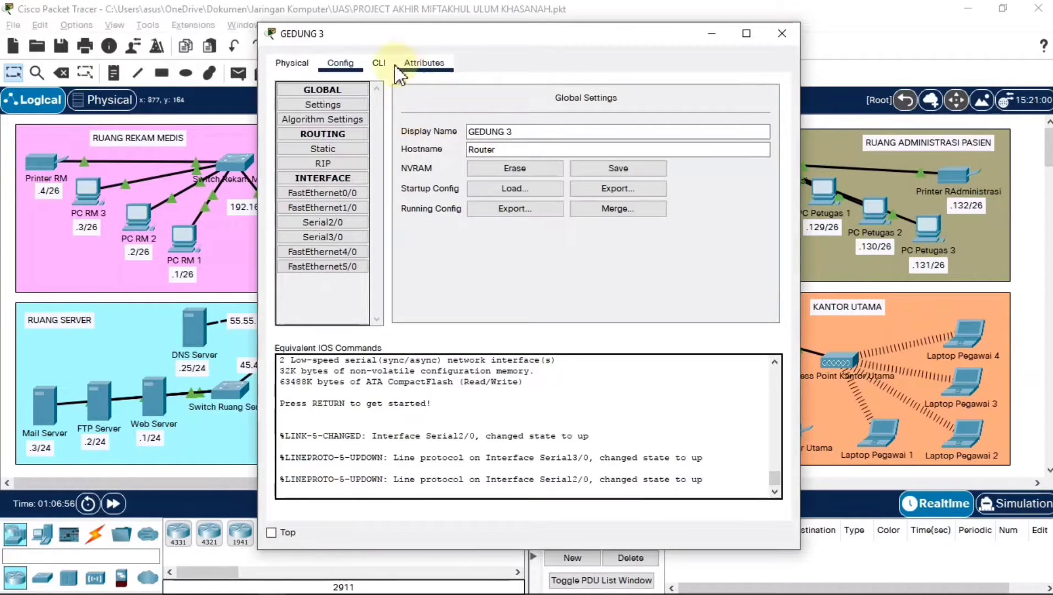
pyautogui.click(379, 63)
pyautogui.press('Return')
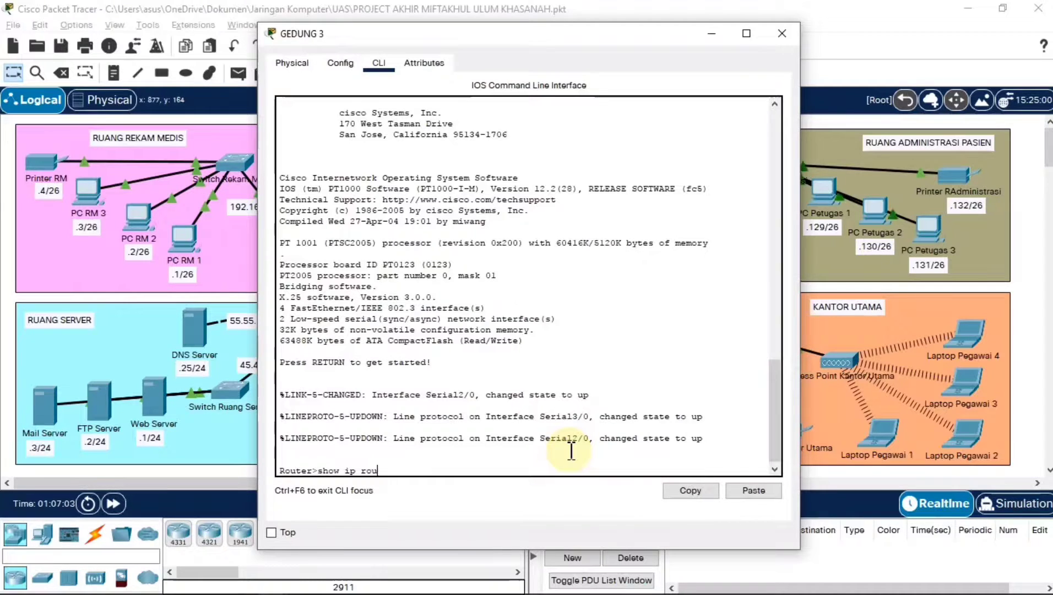
pyautogui.press('Return')
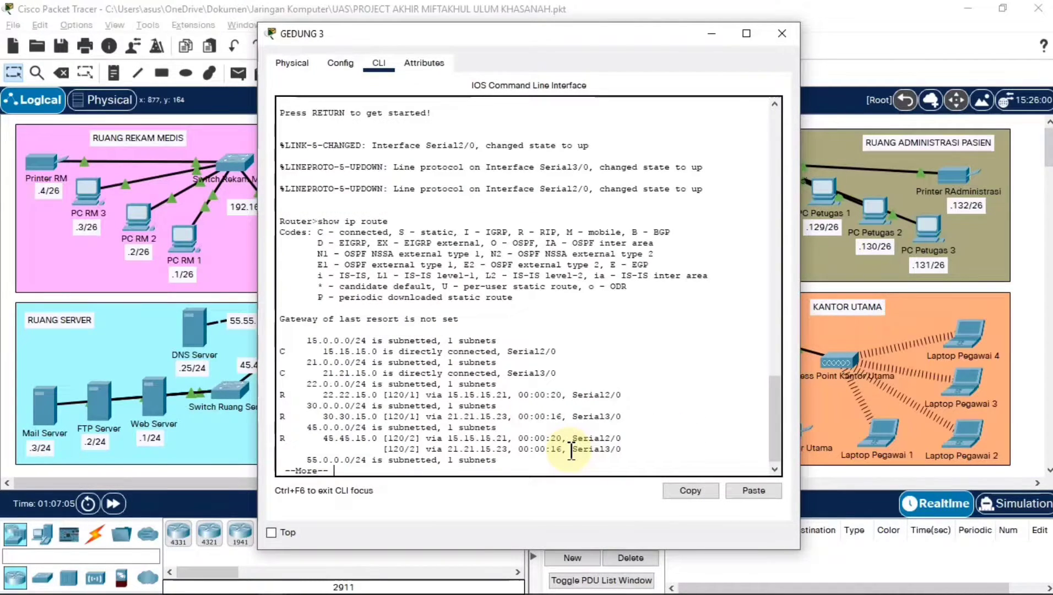
pyautogui.click(780, 33)
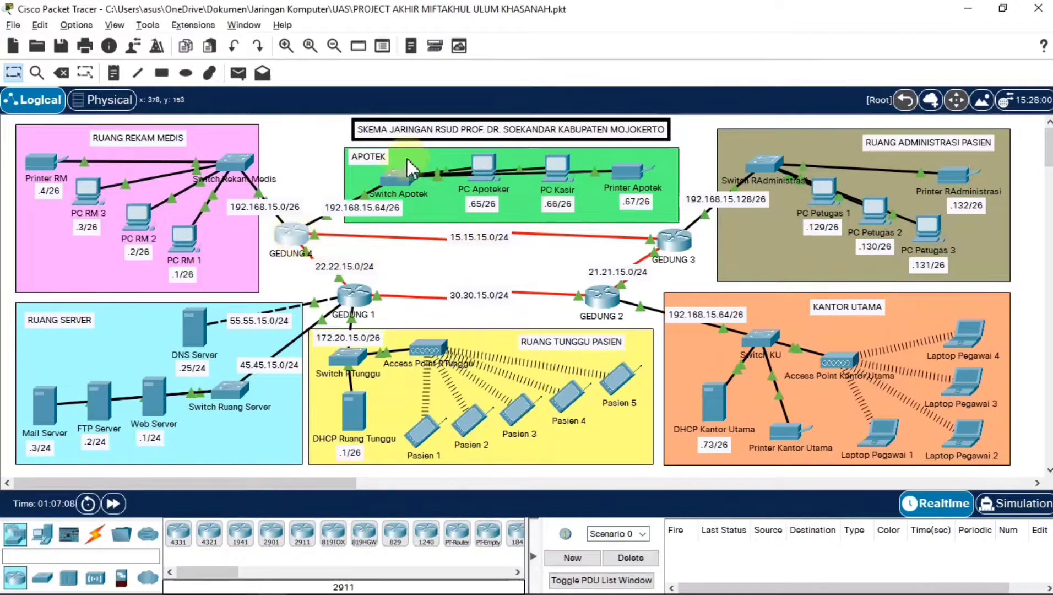
# Check router GEDUNG 4's routing table by running show ip route on its command line, and close the router.
pyautogui.click(290, 234)
pyautogui.click(379, 62)
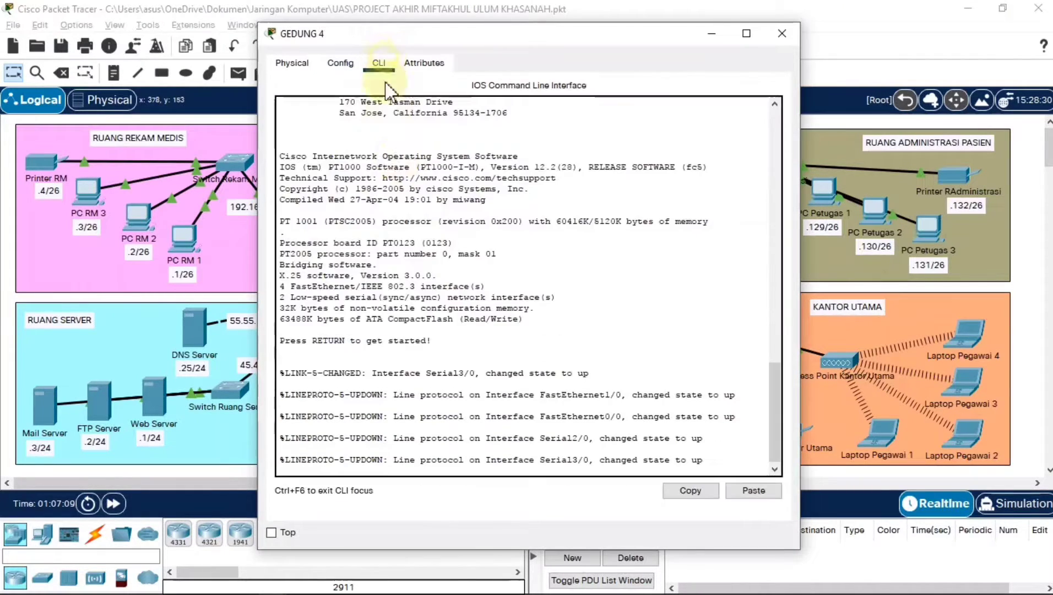
pyautogui.click(430, 467)
pyautogui.press('Return')
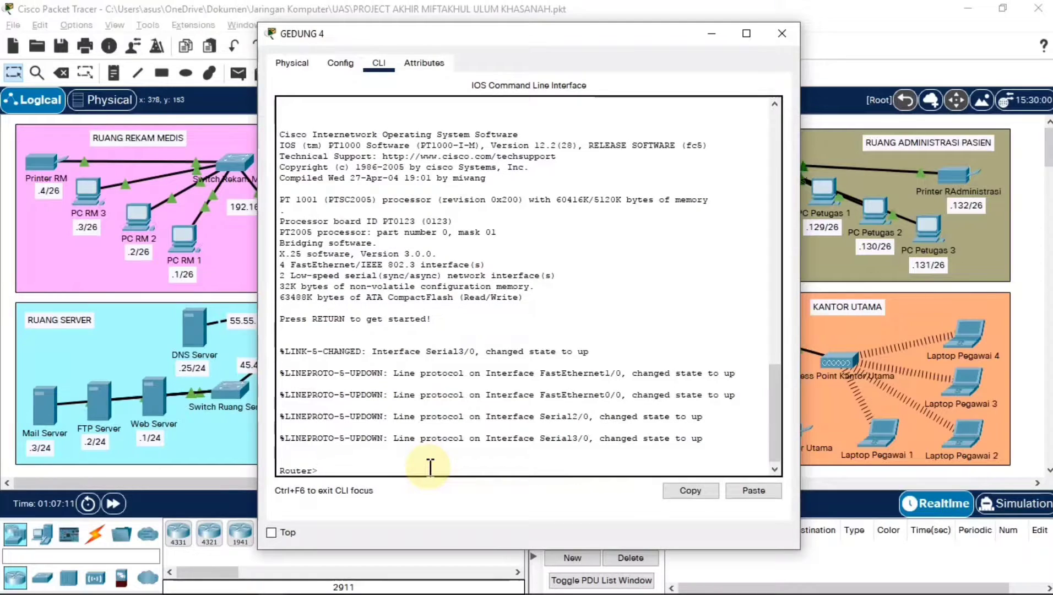
pyautogui.write('show ip route')
pyautogui.press('Return')
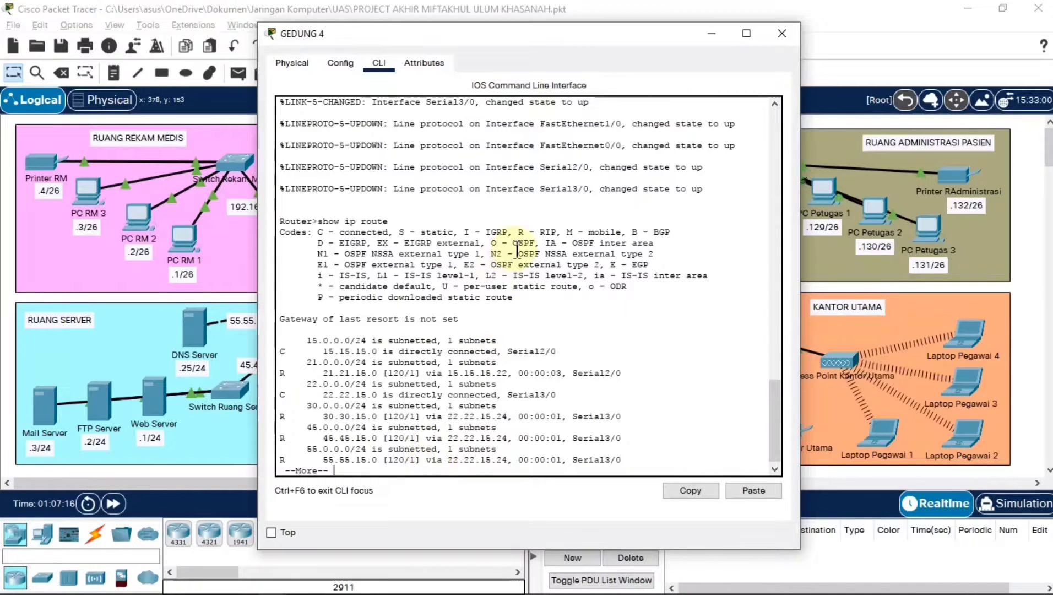
pyautogui.click(780, 34)
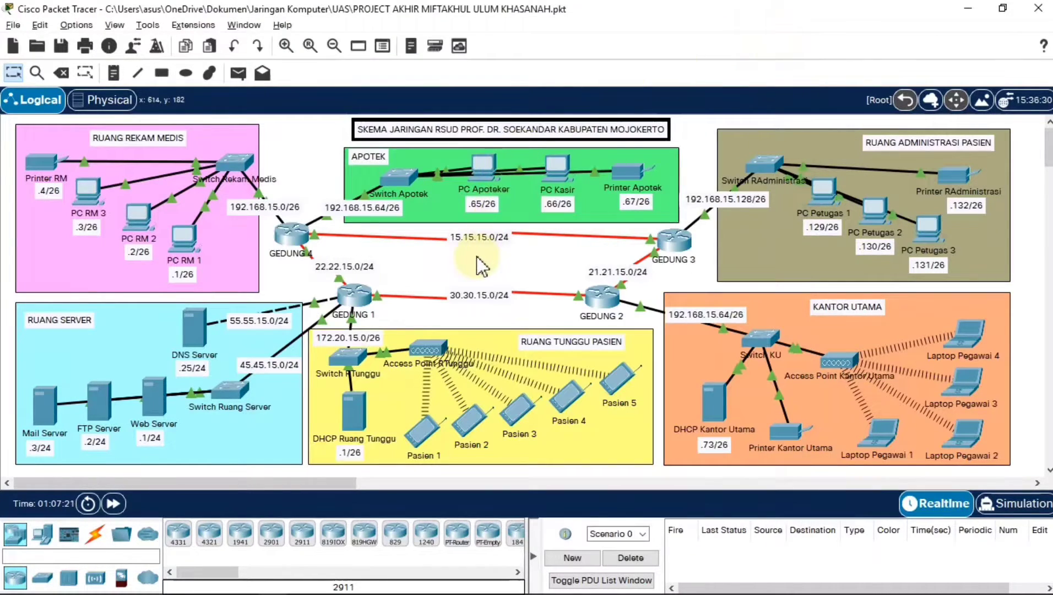
# Switch to the PDF report in Adobe Acrobat and read the tracert instructions and the smartphone tracing example.
pyautogui.hotkey('alt', 'Tab')
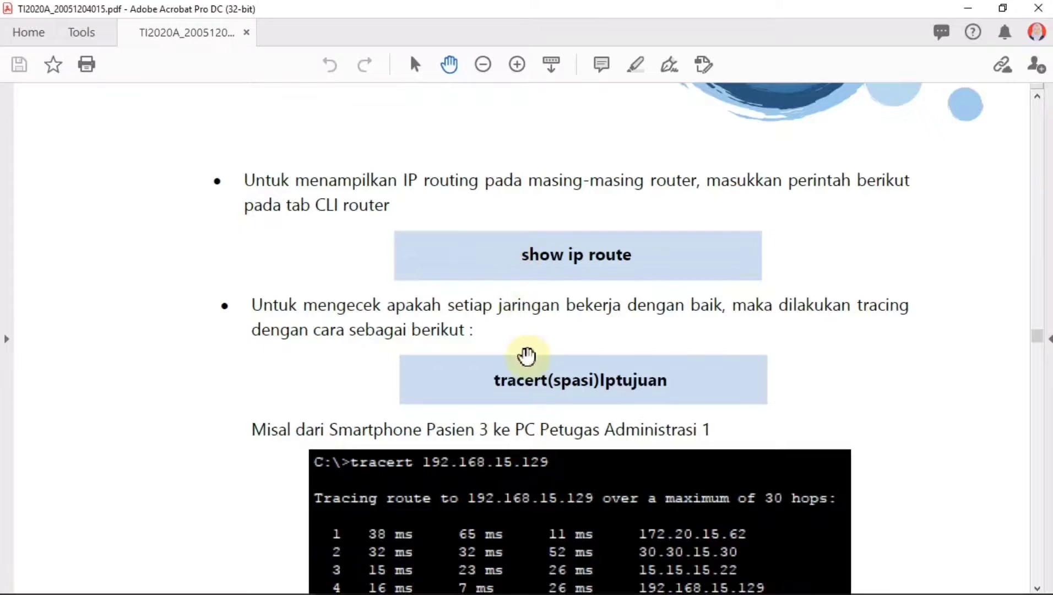
pyautogui.scroll(-3, 527, 386)
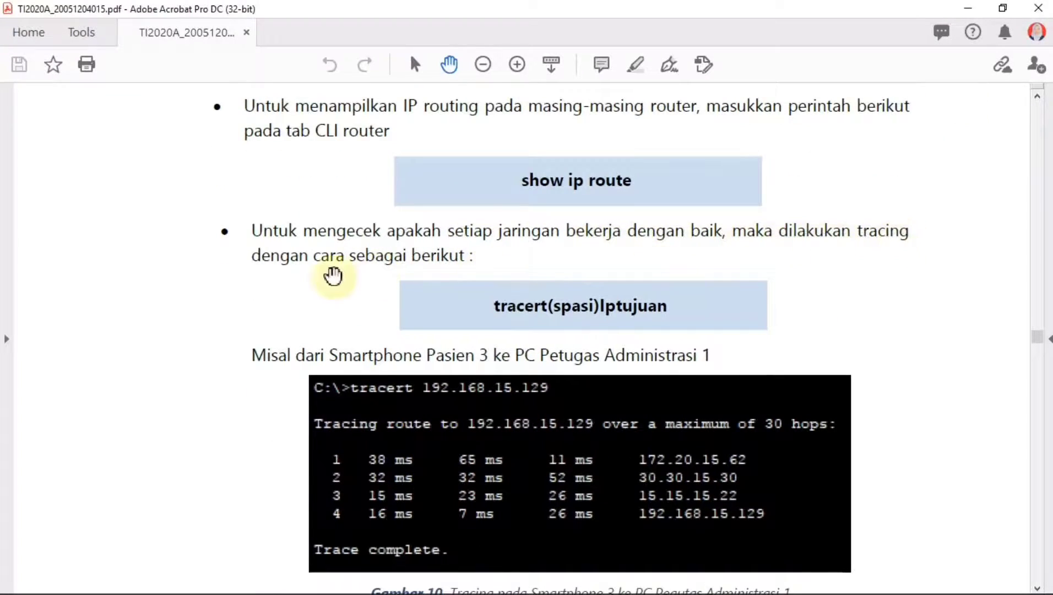
pyautogui.scroll(-3, 573, 267)
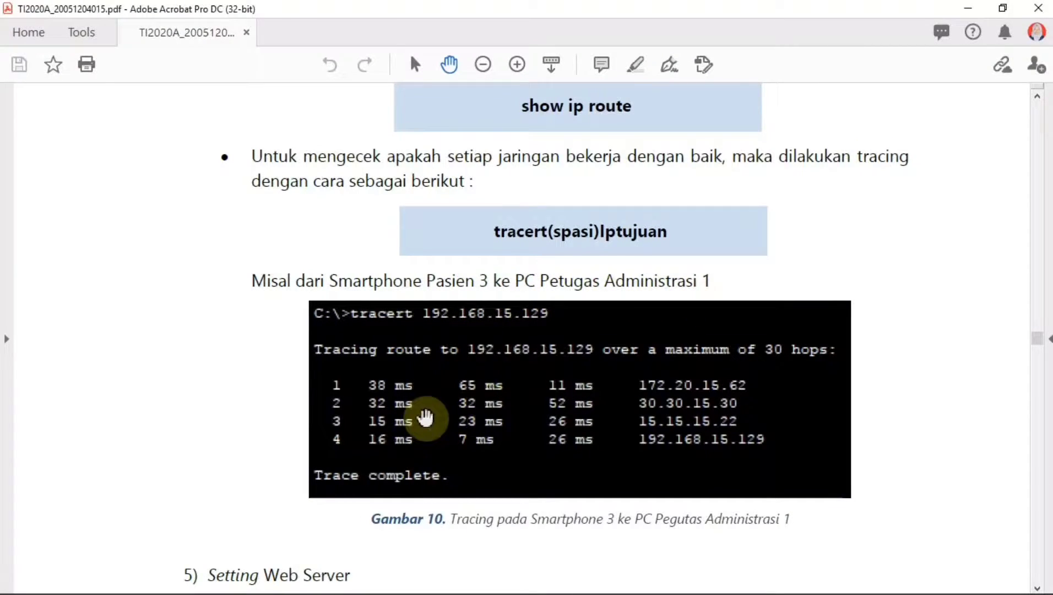
# Switch to Cisco Packet Tracer and trace the route from smartphone Pasien 1 by running tracert 192.168.15.71, then close the device.
pyautogui.hotkey('alt', 'Tab')
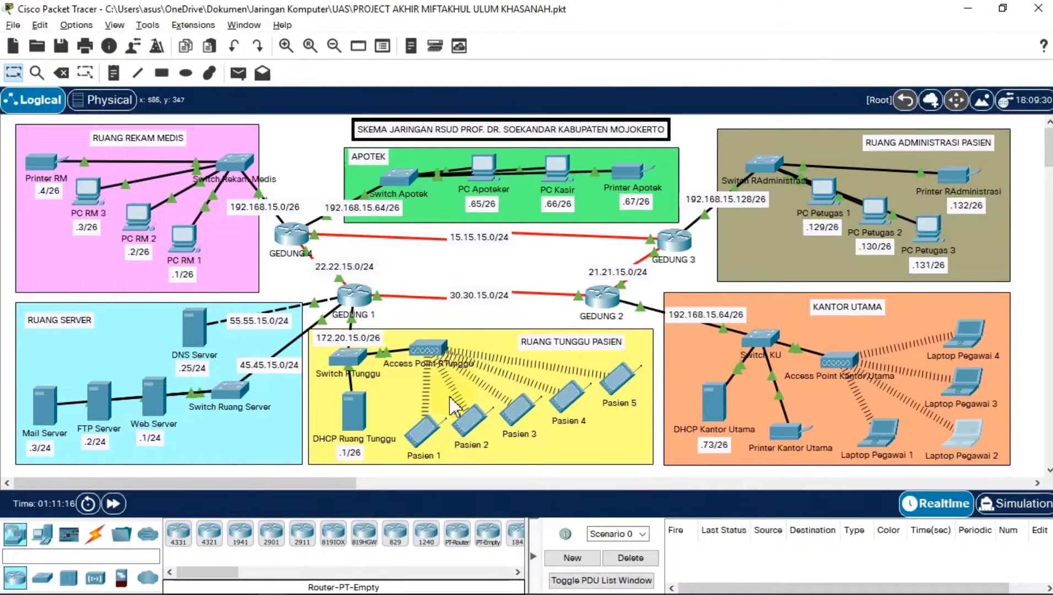
pyautogui.click(435, 431)
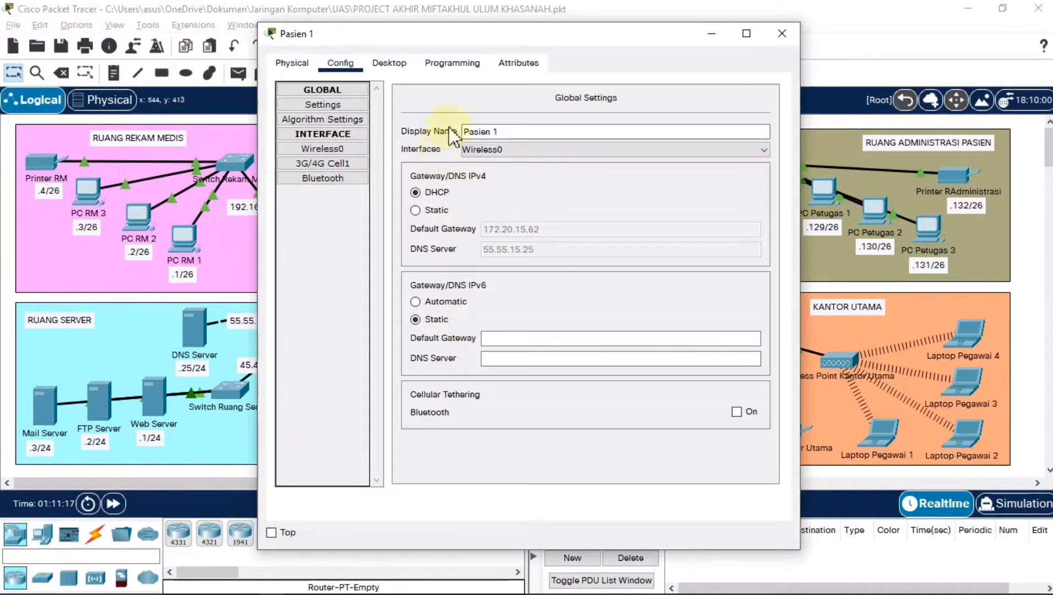
pyautogui.click(391, 63)
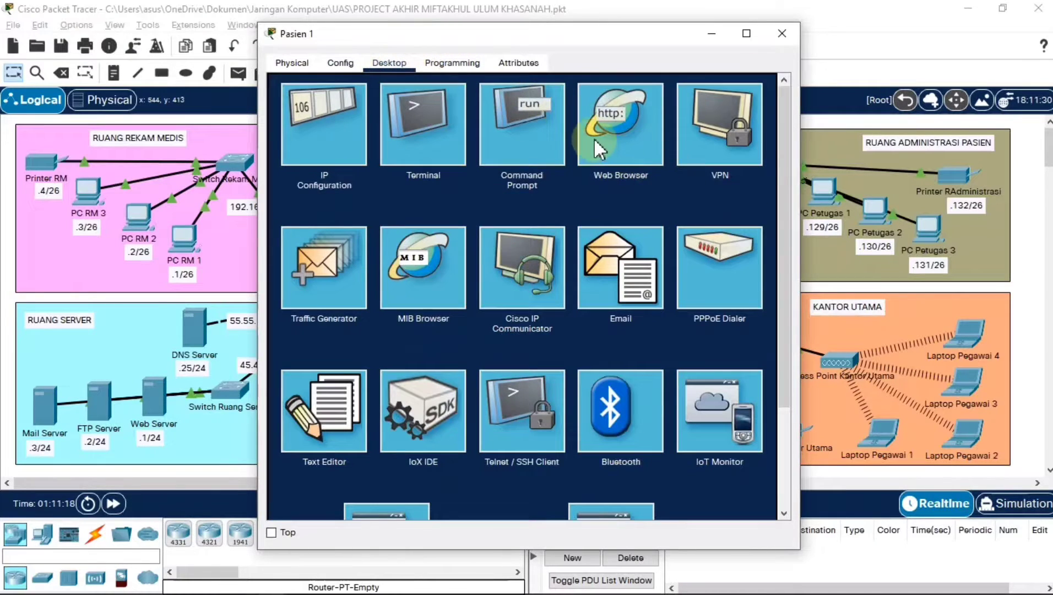
pyautogui.click(535, 133)
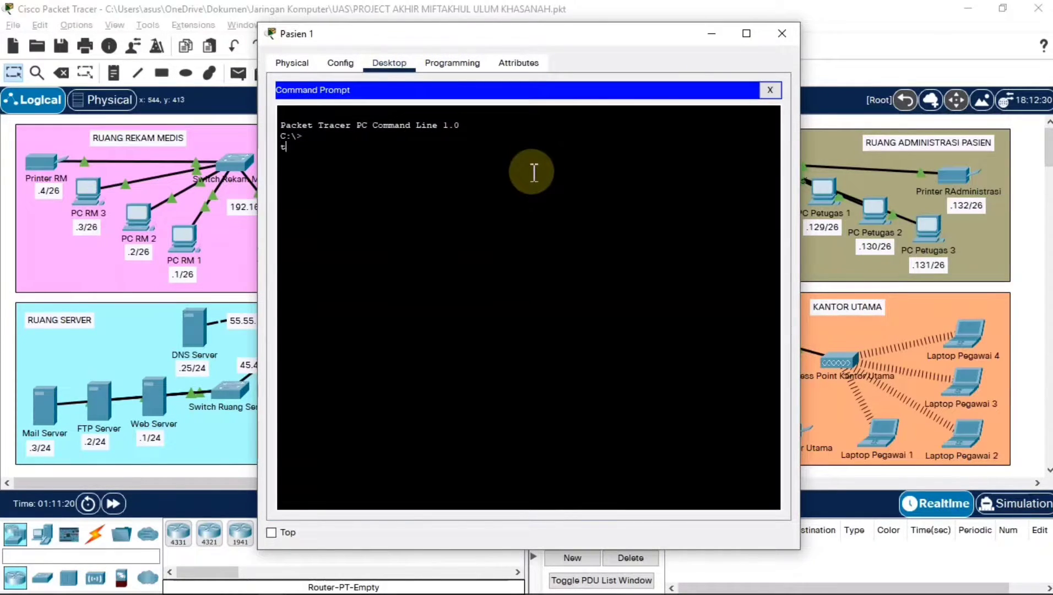
pyautogui.write('tracert 192.168.15.71')
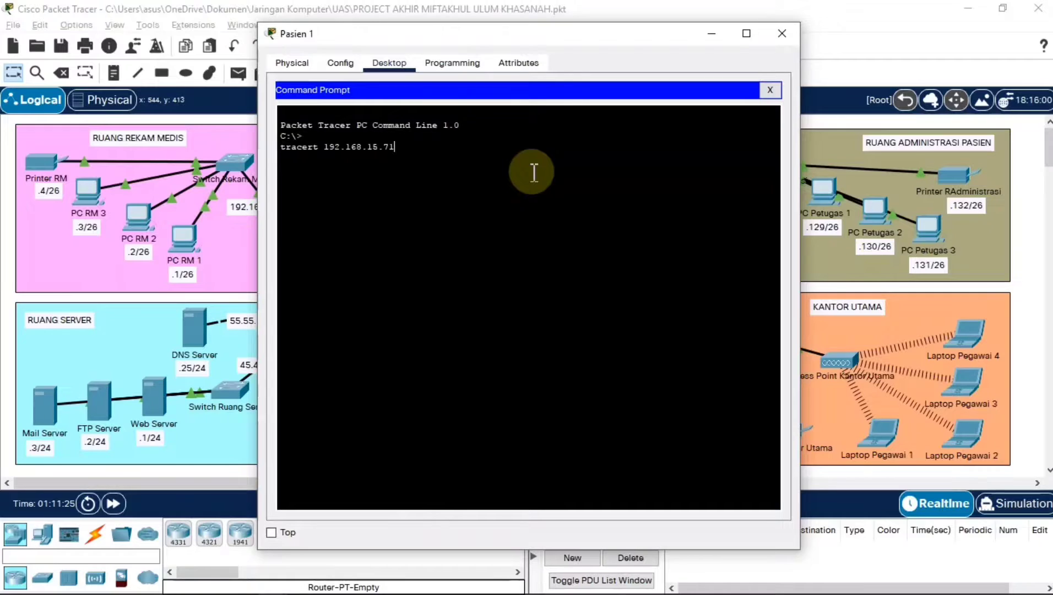
pyautogui.press('Return')
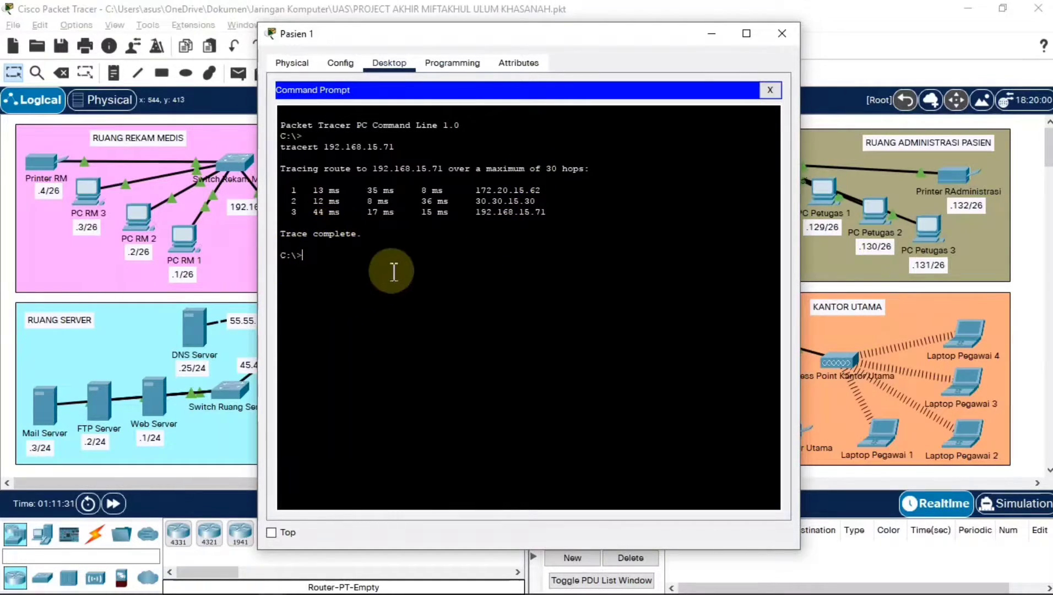
pyautogui.moveTo(542, 35); pyautogui.dragTo(496, 113)
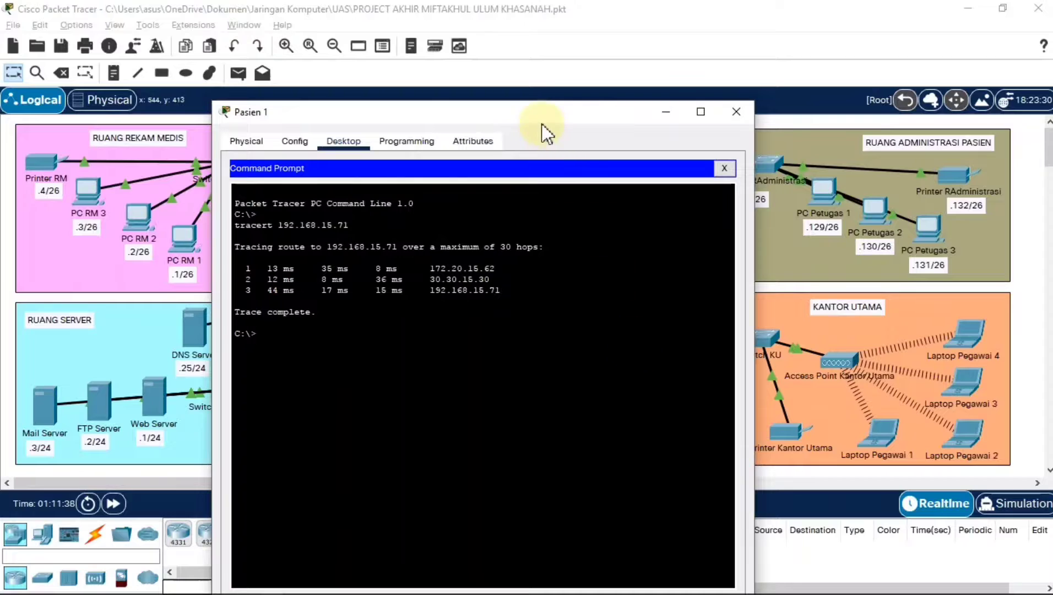
pyautogui.moveTo(539, 117); pyautogui.dragTo(447, 117)
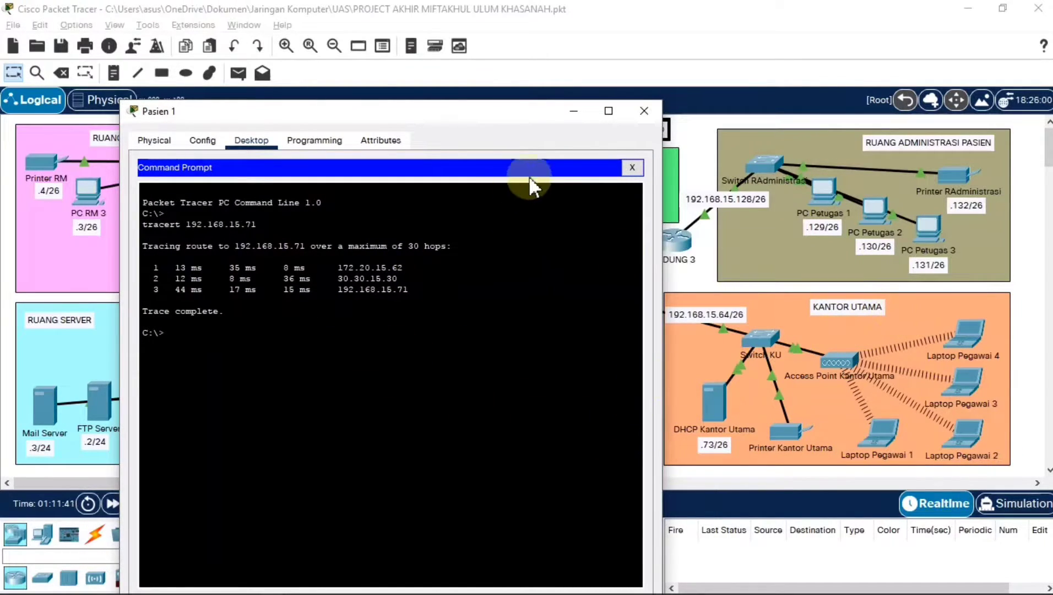
pyautogui.click(641, 114)
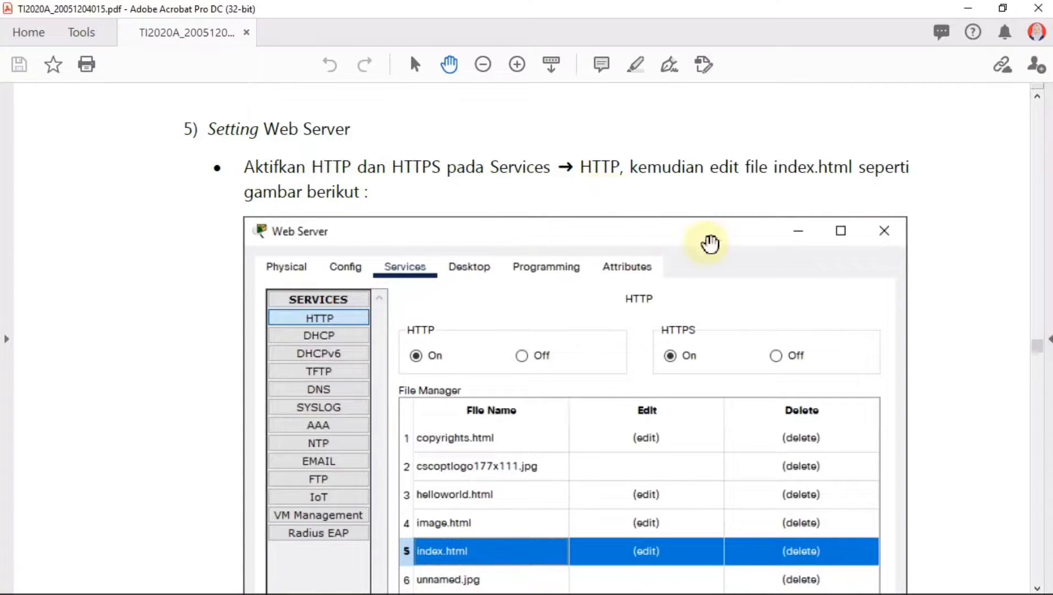
# Read the PDF report's web server section covering the HTTP and HTTPS services, the index.html code and the browser test.
pyautogui.scroll(-3, 505, 383)
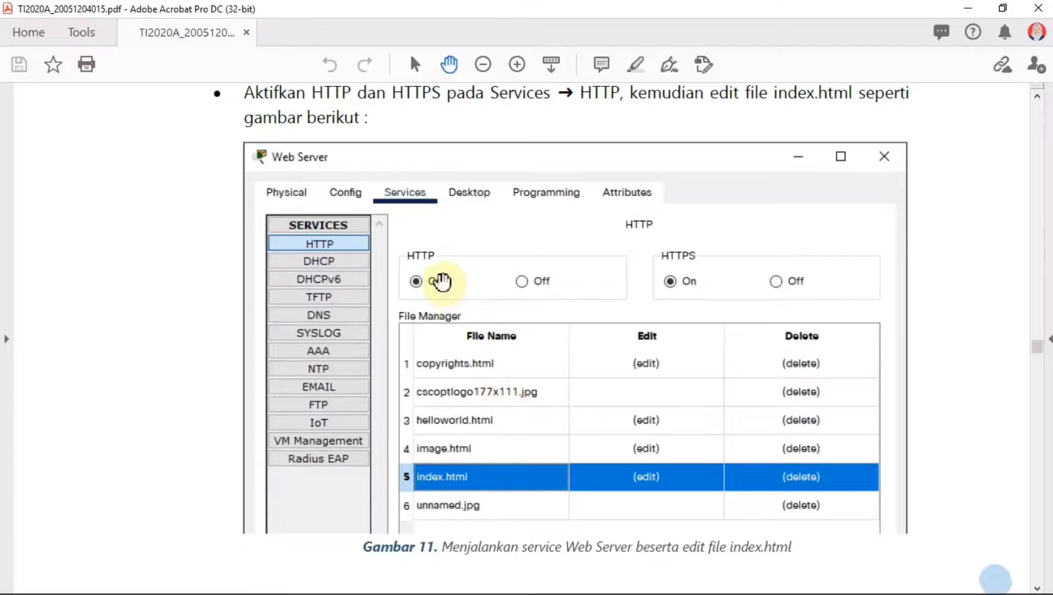
pyautogui.scroll(-7, 712, 319)
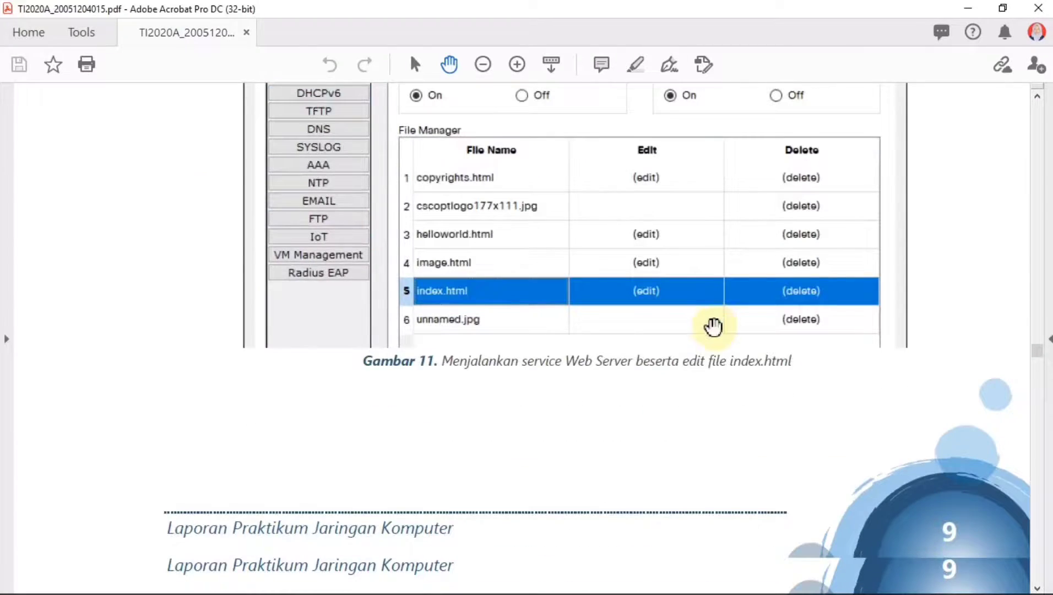
pyautogui.scroll(-12, 677, 368)
pyautogui.scroll(-7, 638, 399)
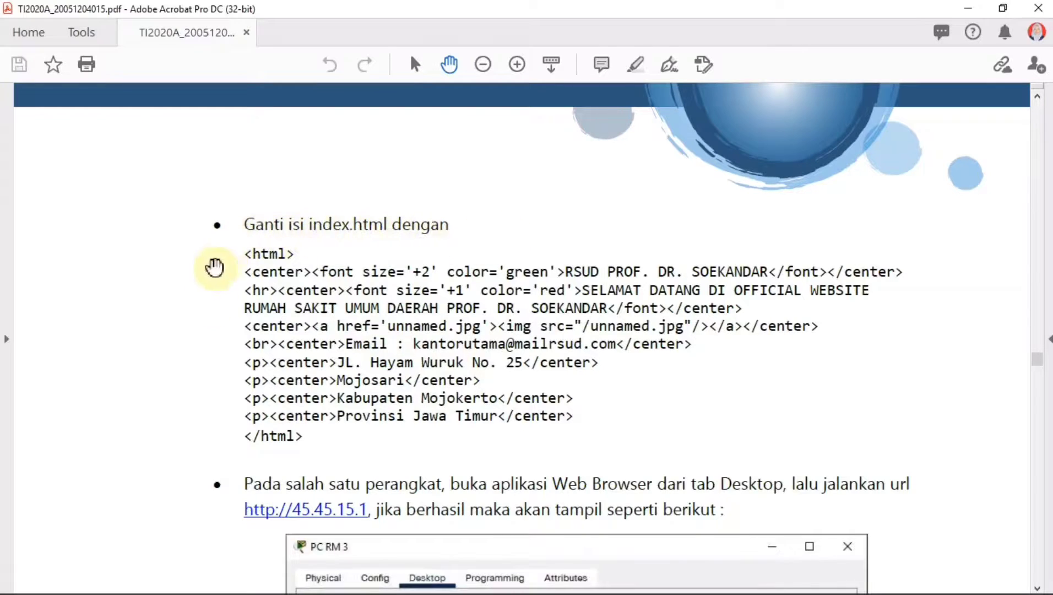
pyautogui.scroll(-9, 416, 404)
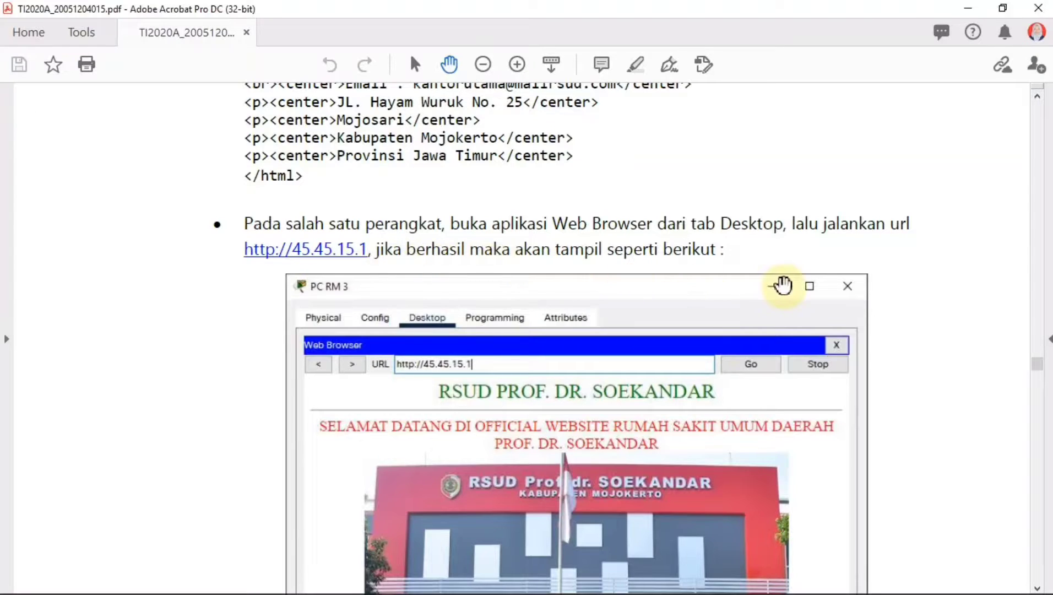
pyautogui.scroll(-8, 784, 289)
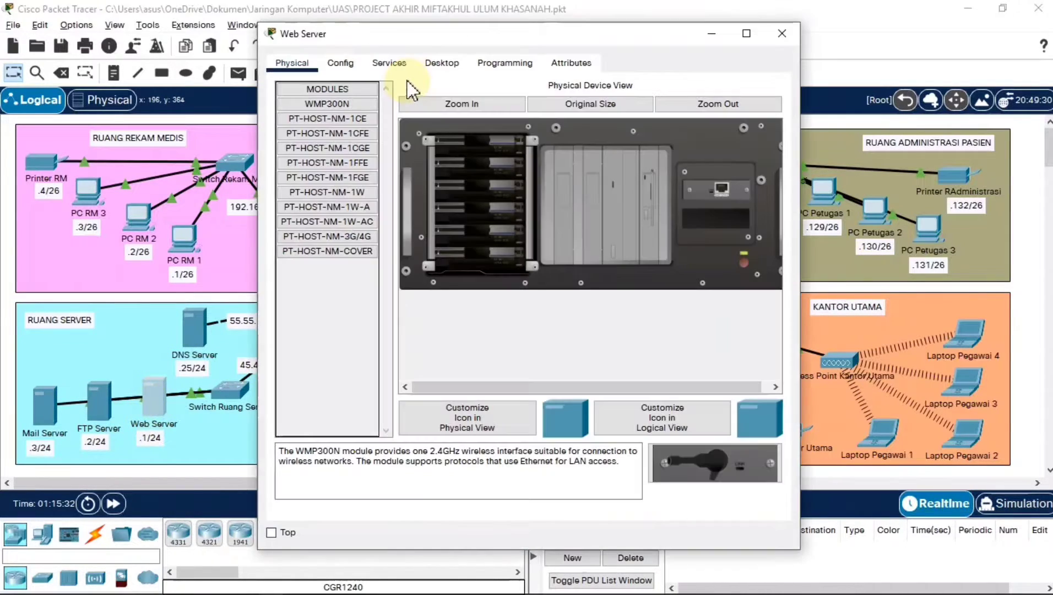
# Review the Web Server's static IPv4 address, subnet mask, default gateway and DNS server in its IP configuration.
pyautogui.click(438, 65)
pyautogui.click(329, 105)
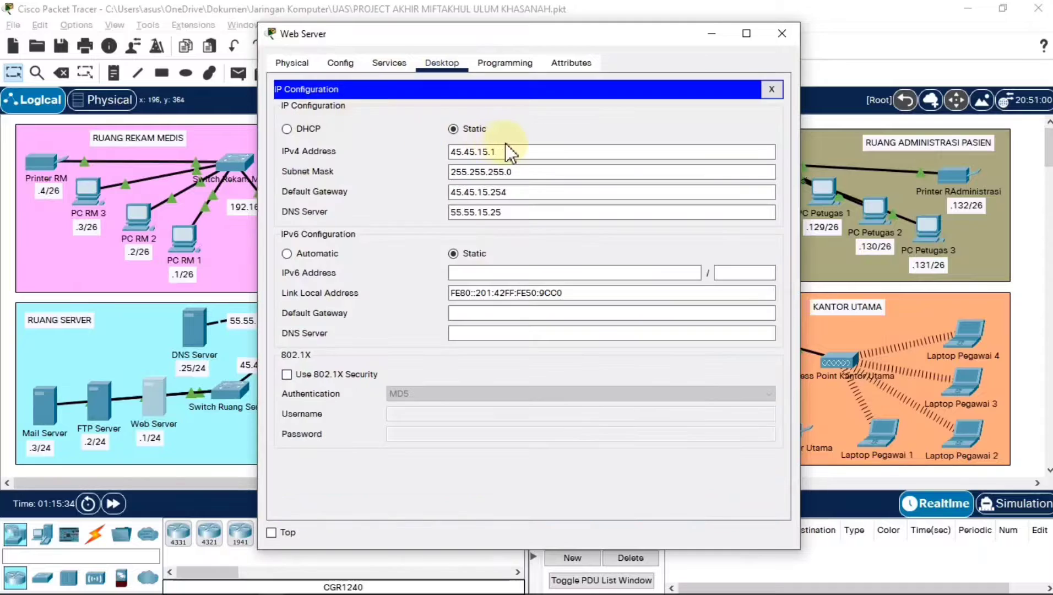
pyautogui.click(518, 150)
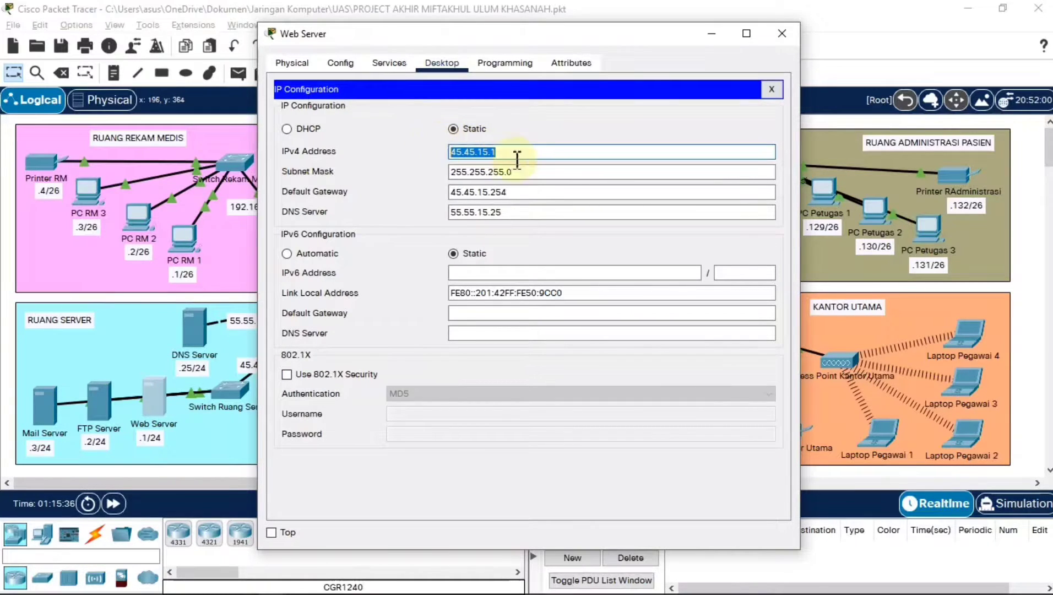
pyautogui.moveTo(533, 169); pyautogui.dragTo(432, 170)
pyautogui.click(516, 192)
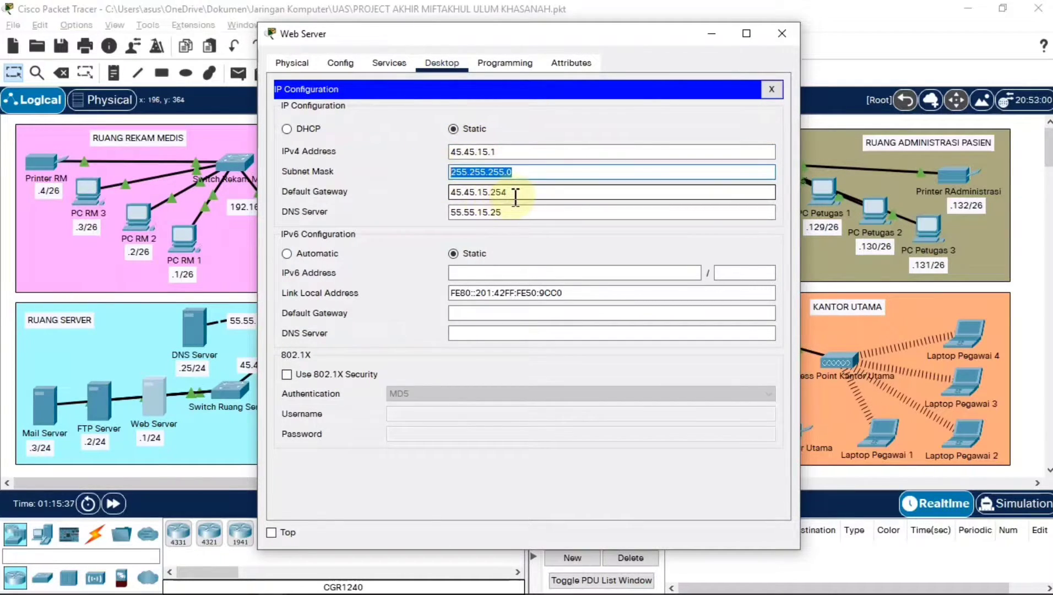
pyautogui.moveTo(518, 192); pyautogui.dragTo(443, 192)
pyautogui.moveTo(518, 213); pyautogui.dragTo(447, 214)
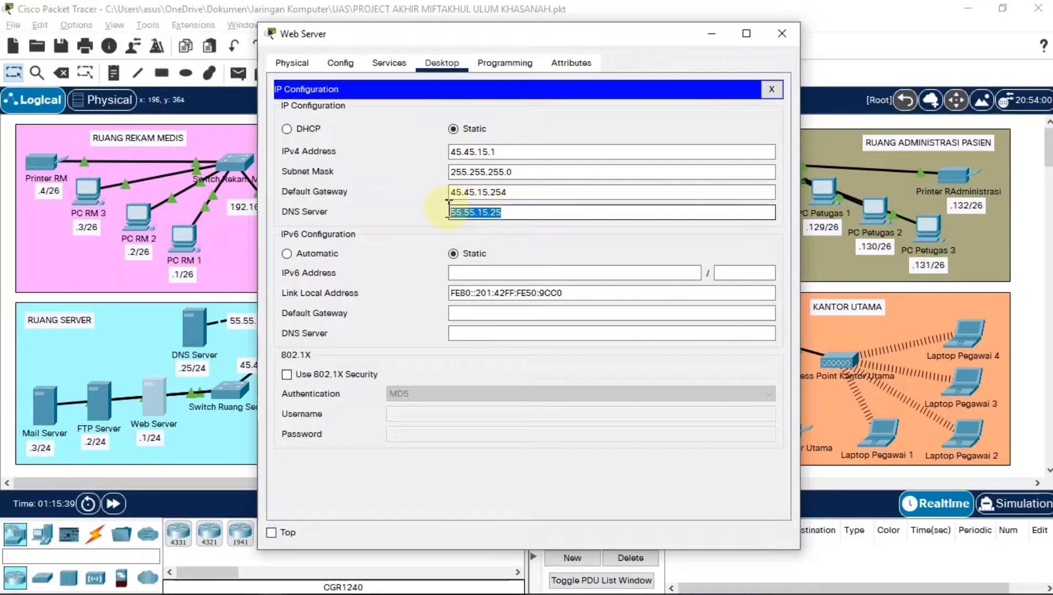
# Open index.html for editing in the Web Server's HTTP service, save it over the existing file, and close the server.
pyautogui.click(390, 64)
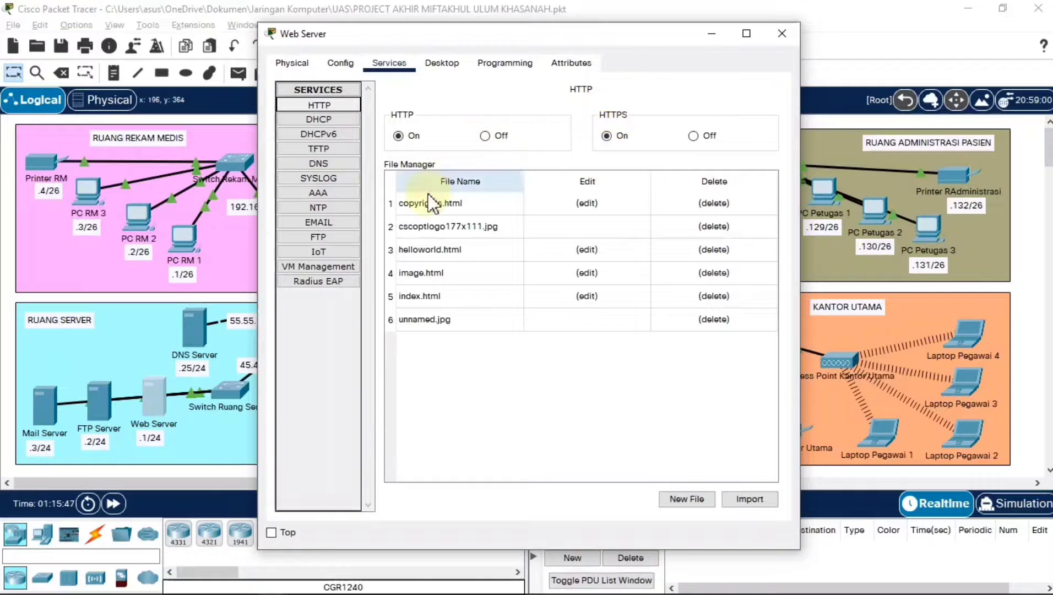
pyautogui.click(587, 296)
pyautogui.moveTo(482, 242); pyautogui.dragTo(379, 113)
pyautogui.click(495, 277)
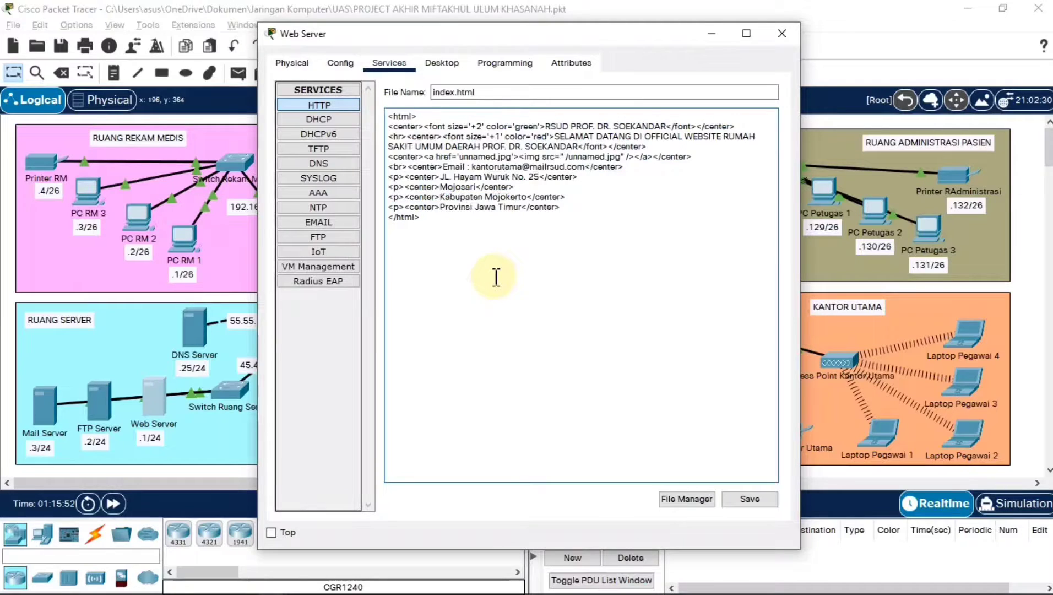
pyautogui.click(748, 498)
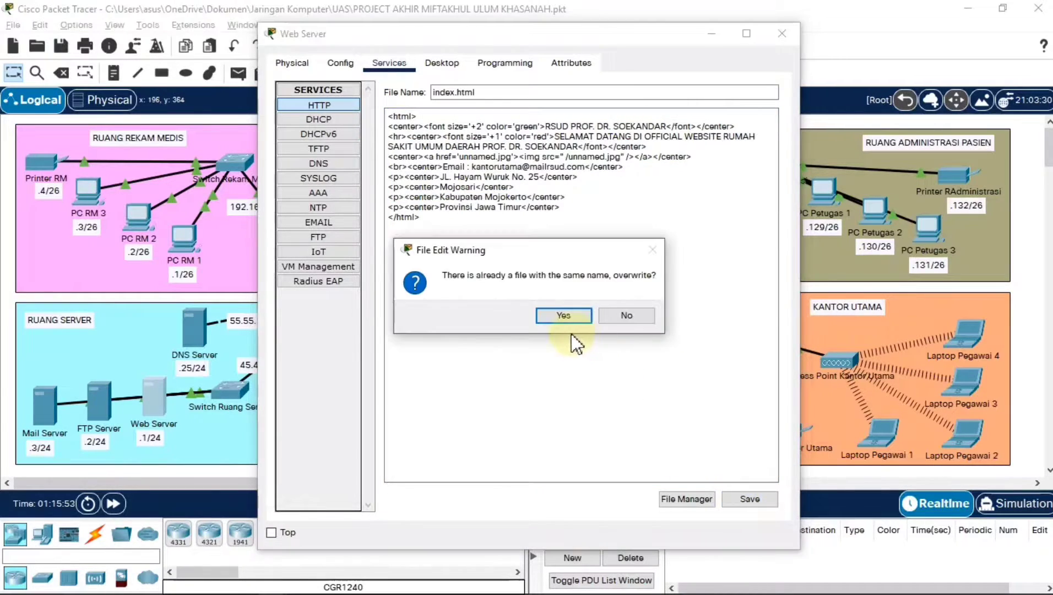
pyautogui.click(566, 319)
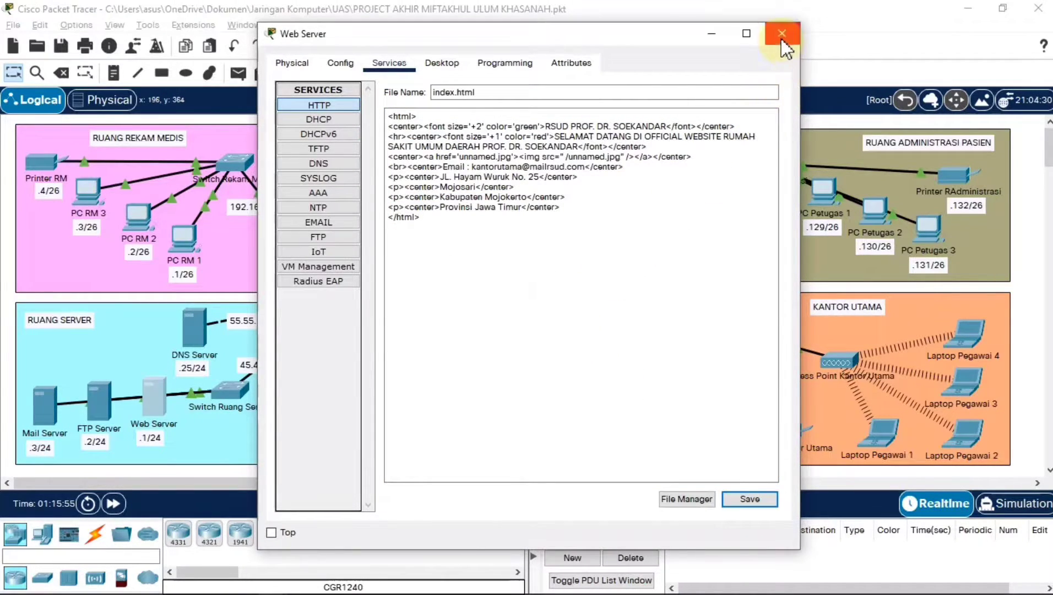
pyautogui.click(781, 34)
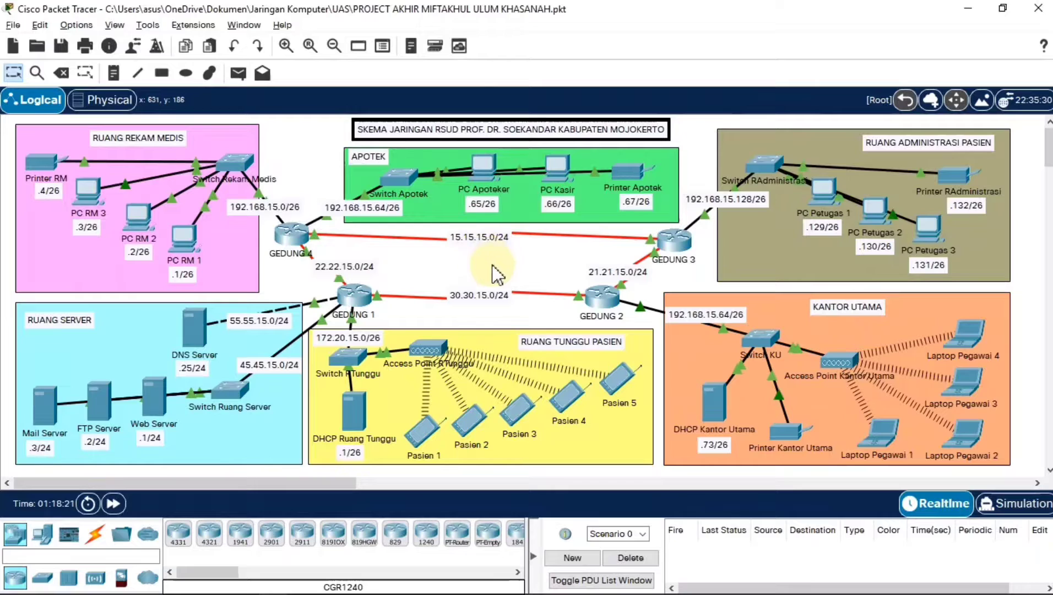
pyautogui.click(422, 432)
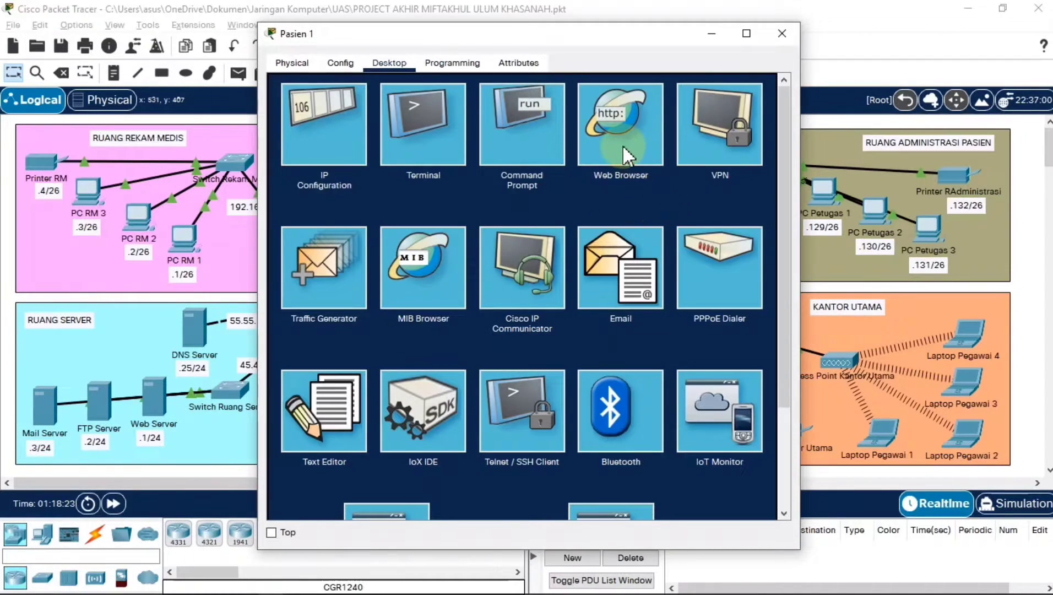
pyautogui.click(623, 146)
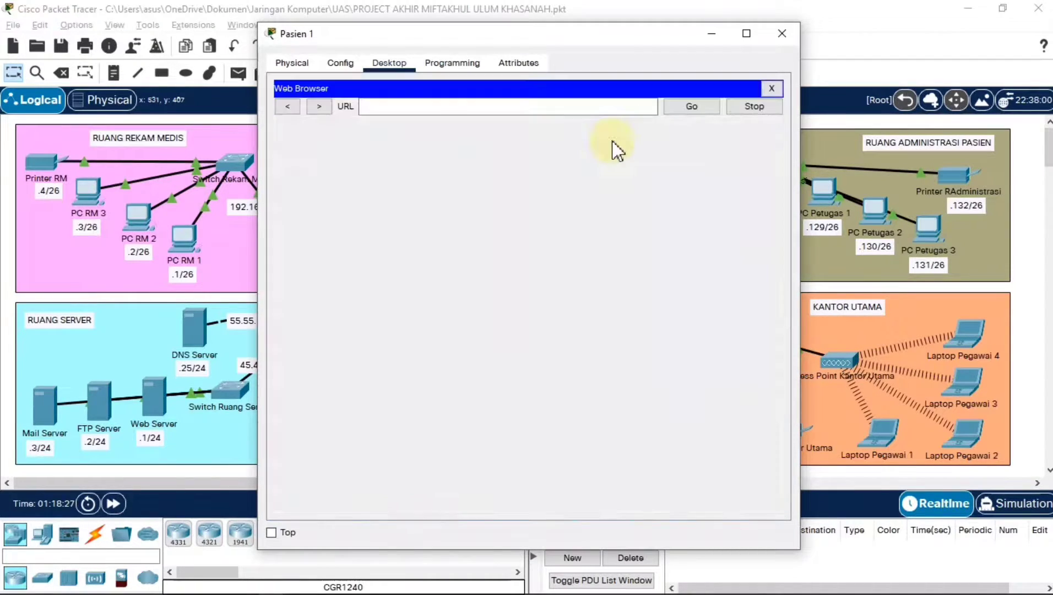
pyautogui.click(491, 108)
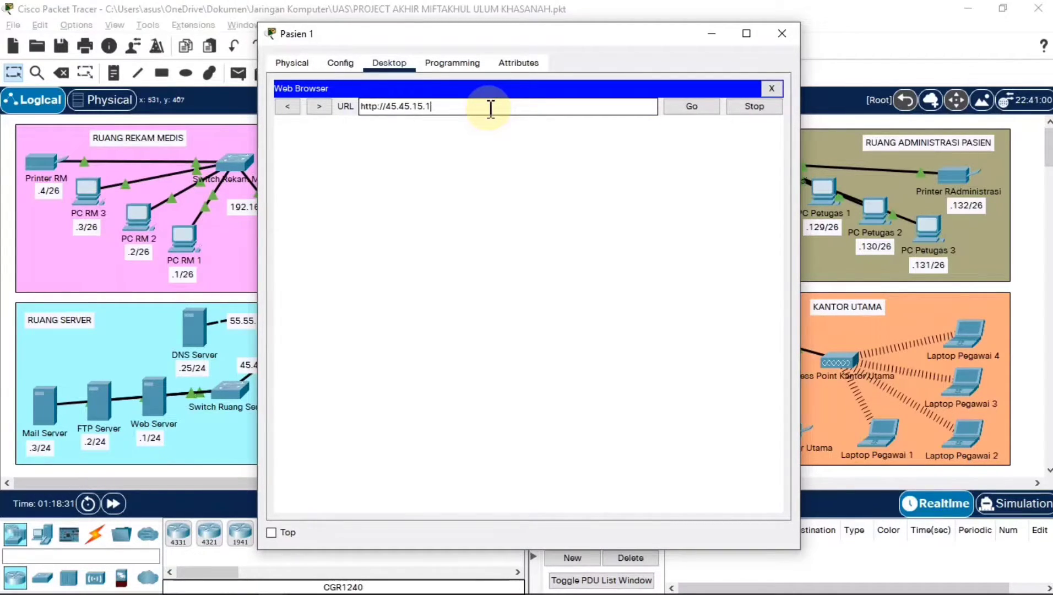
pyautogui.write('http://45.45.15.1')
pyautogui.press('Return')
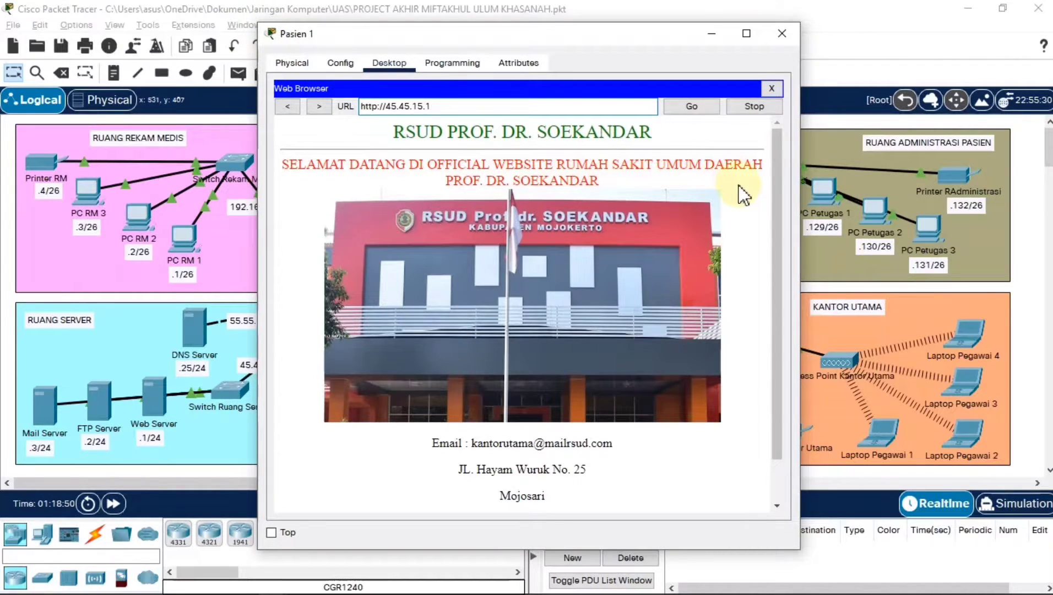
pyautogui.scroll(-2, 756, 263)
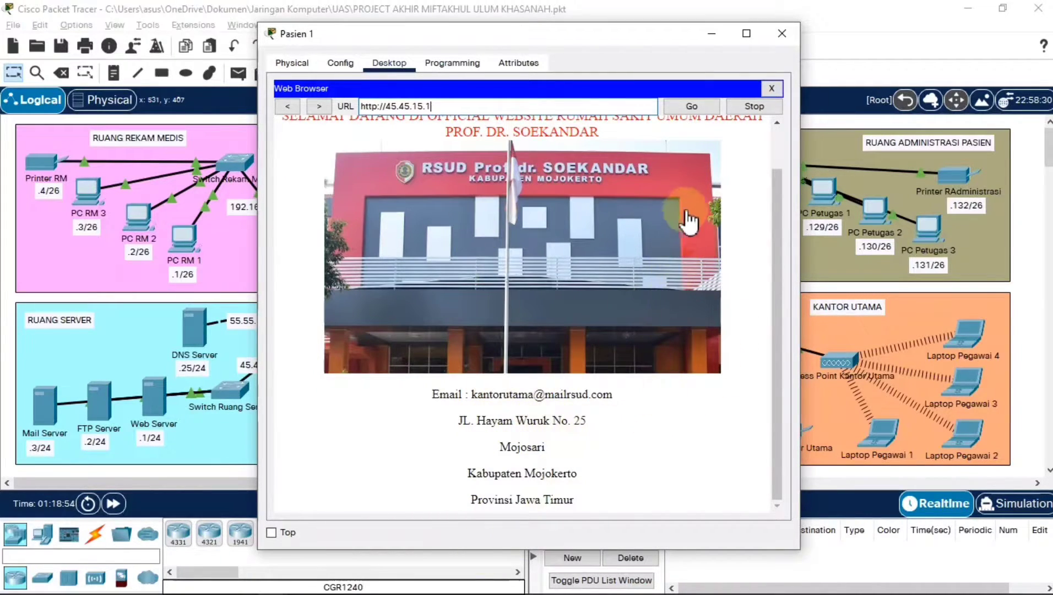
pyautogui.click(781, 32)
# Switch to the PDF report and read the DNS server section on testing connectivity with ping to 55.55.15.25.
pyautogui.hotkey('alt', 'Tab')
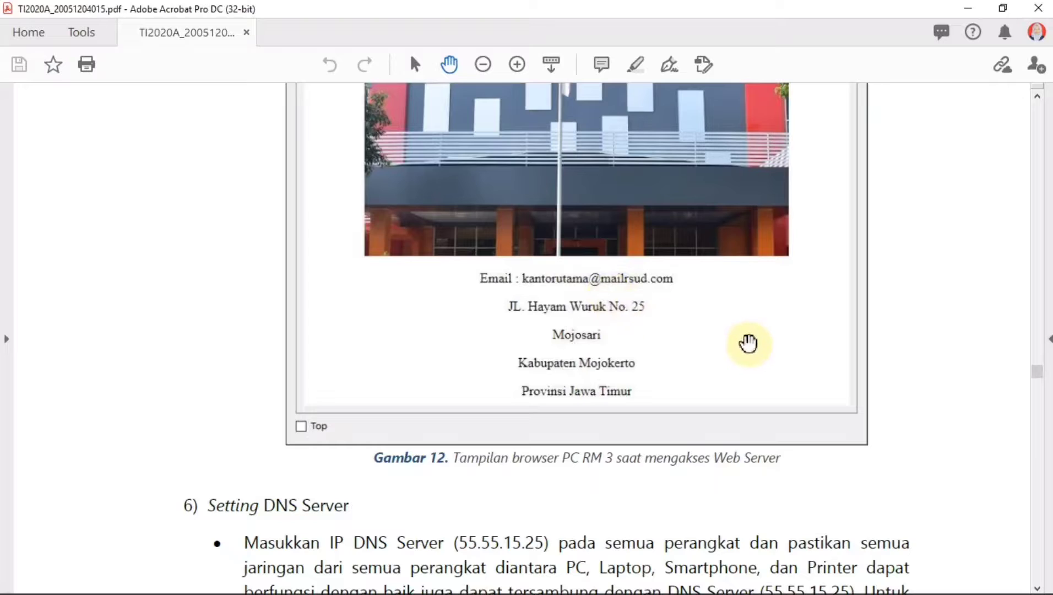
pyautogui.scroll(-7, 749, 344)
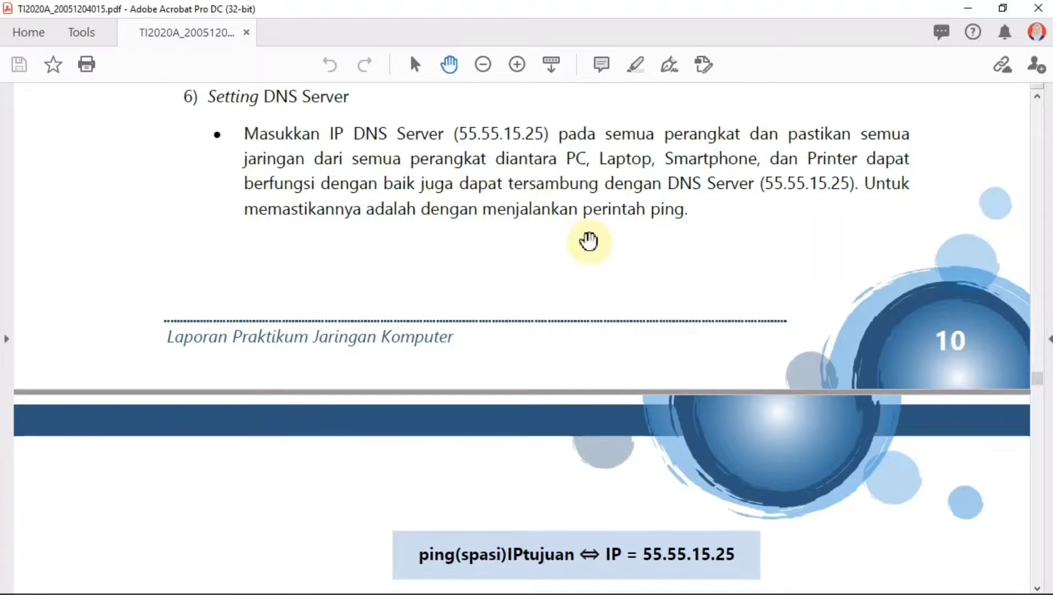
pyautogui.scroll(-5, 588, 241)
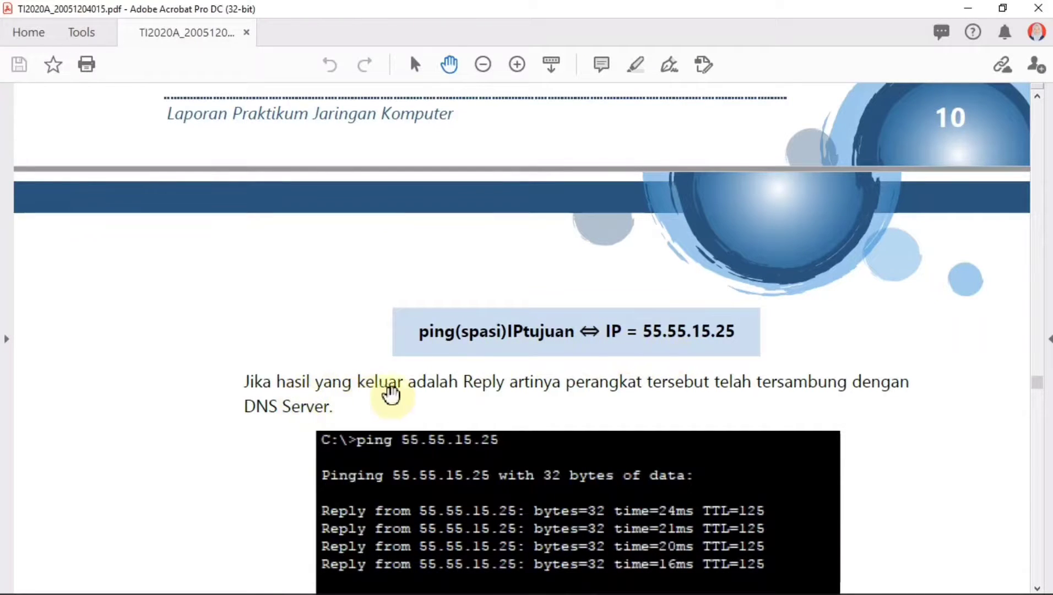
pyautogui.scroll(-1, 556, 396)
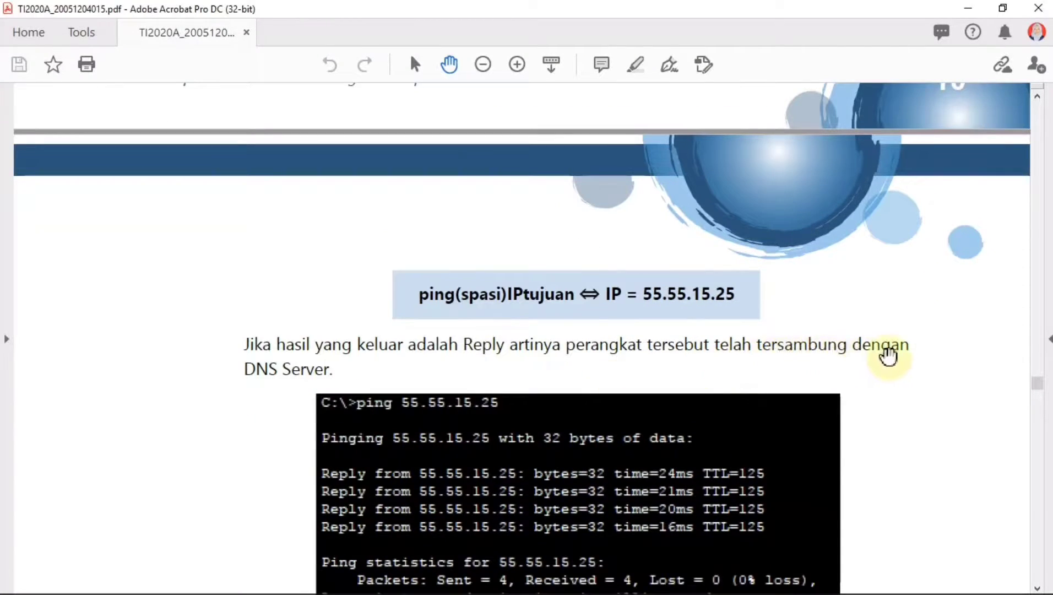
pyautogui.scroll(-2, 393, 394)
pyautogui.scroll(-7, 394, 394)
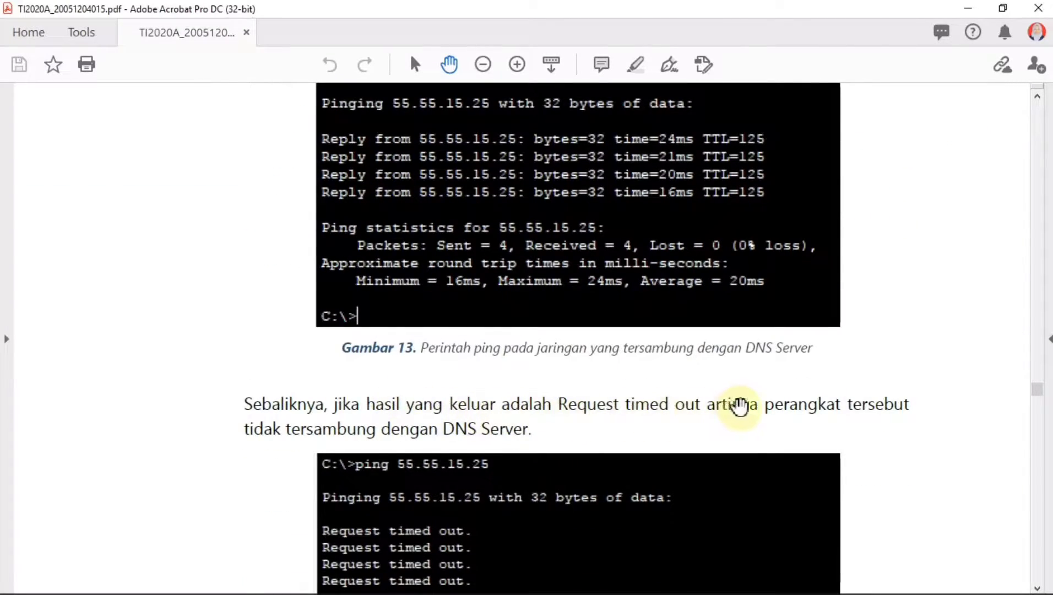
pyautogui.scroll(-3, 739, 406)
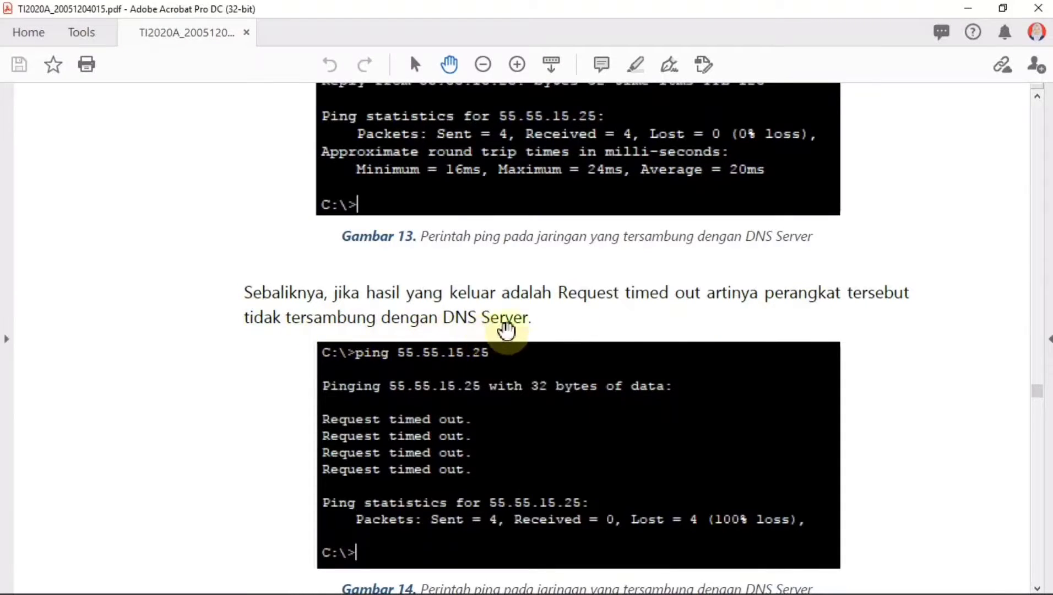
pyautogui.scroll(-3, 551, 325)
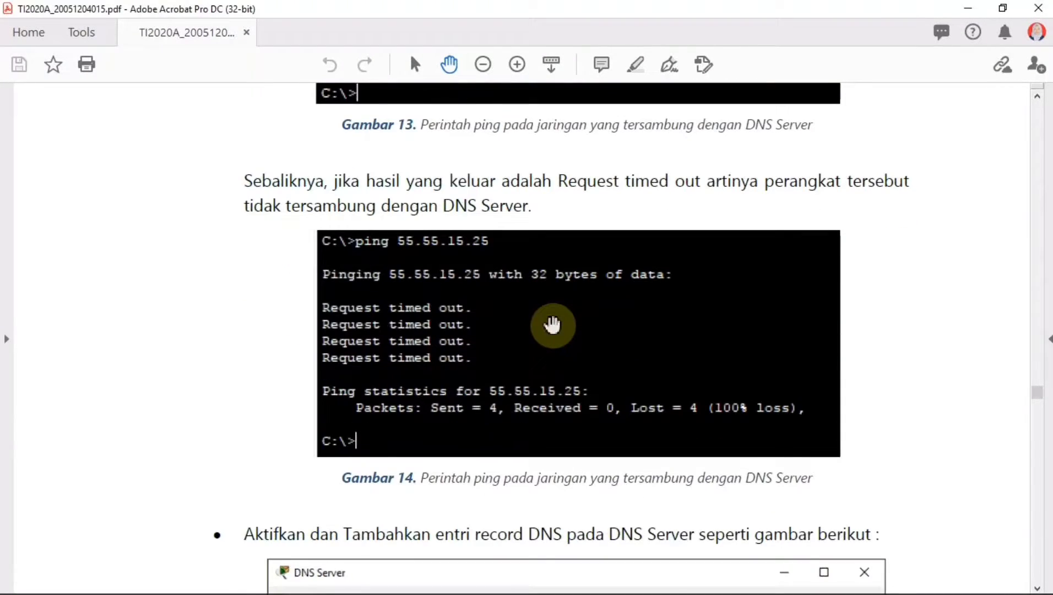
# Read the report's instructions on adding DNS records, running nslookup and opening the hospital website by its domain name.
pyautogui.scroll(-10, 551, 325)
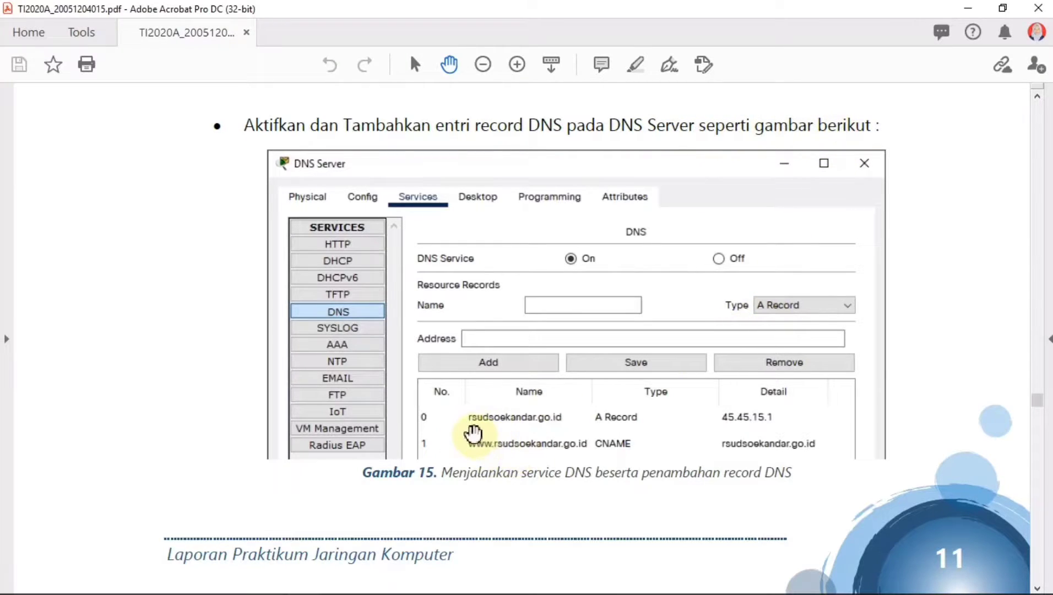
pyautogui.scroll(-5, 543, 449)
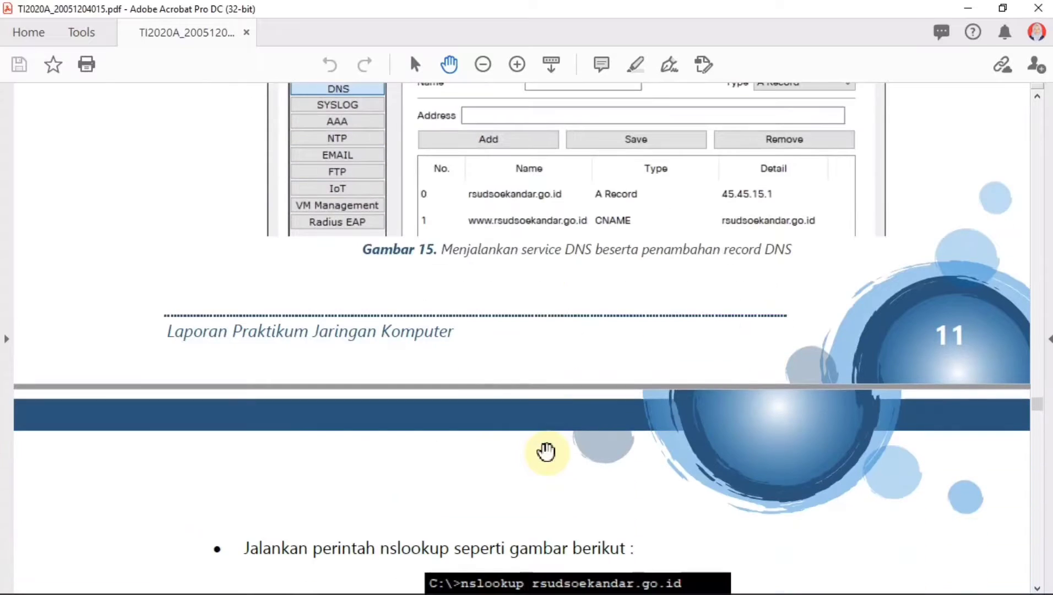
pyautogui.scroll(-8, 546, 451)
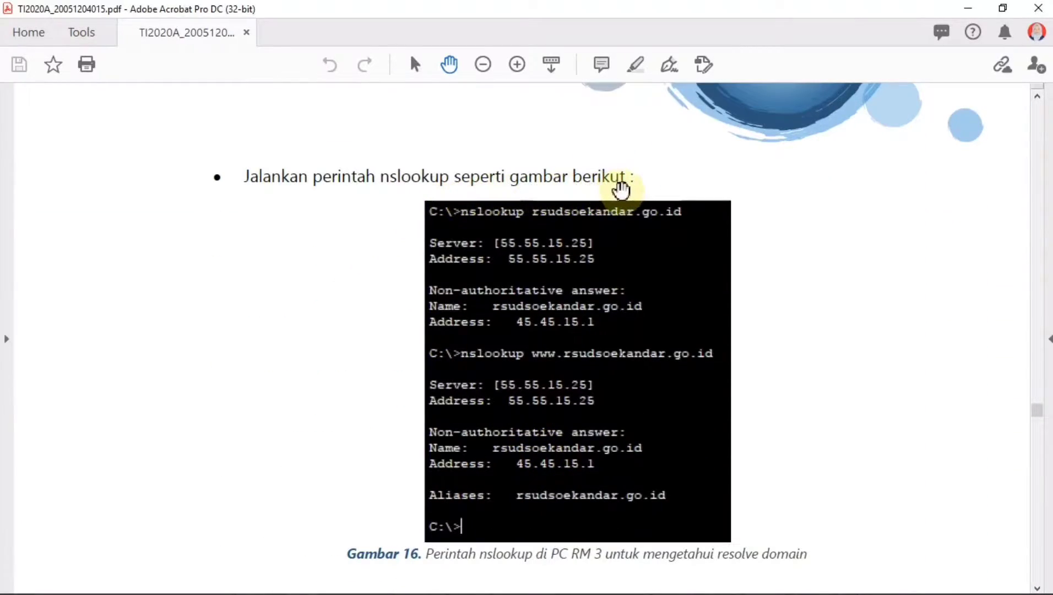
pyautogui.scroll(-4, 548, 419)
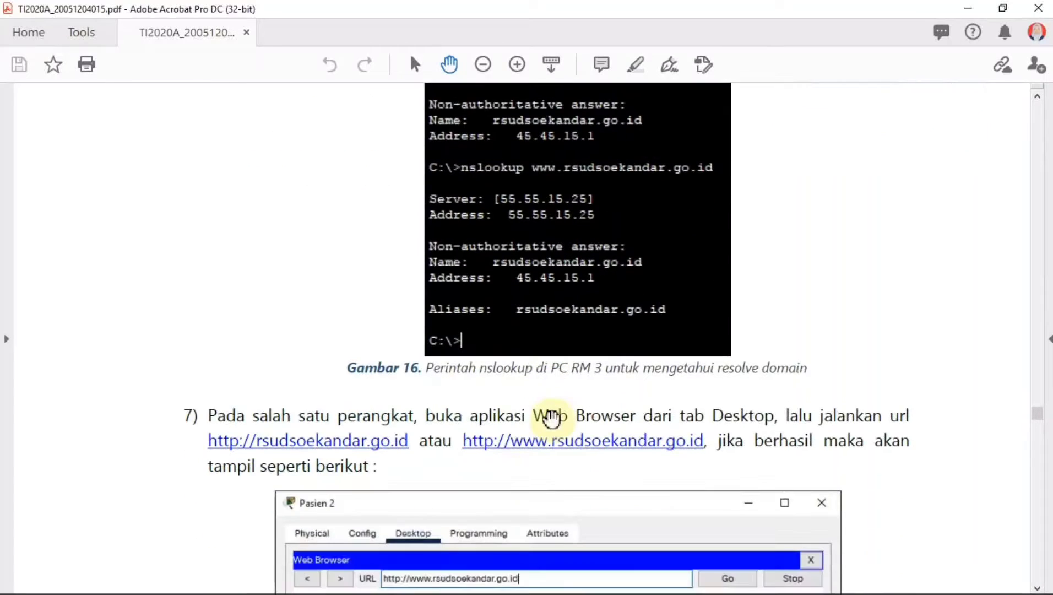
pyautogui.scroll(-5, 475, 423)
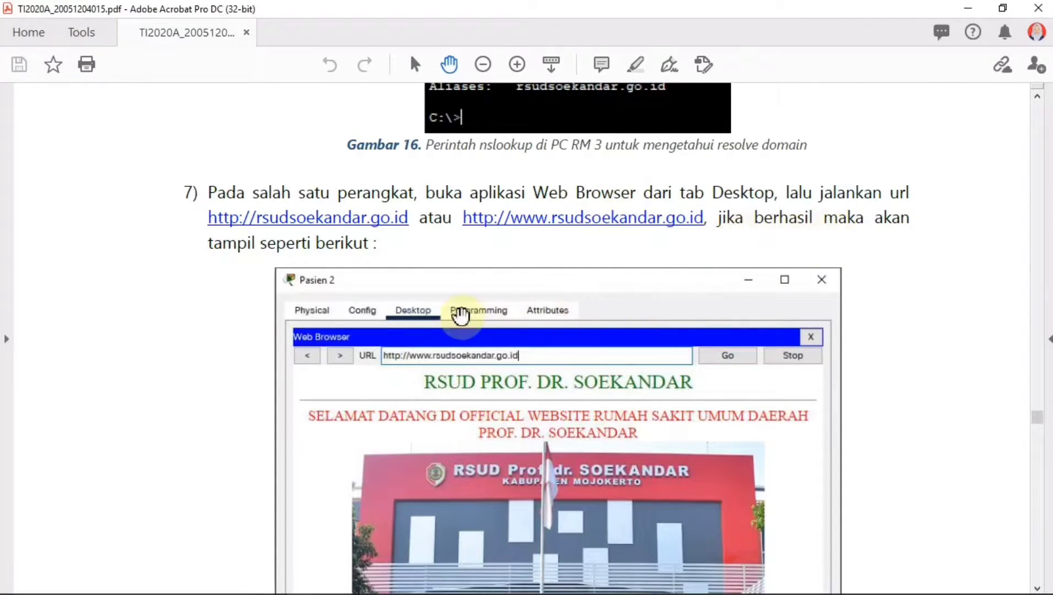
pyautogui.scroll(-10, 461, 316)
pyautogui.scroll(-7, 461, 325)
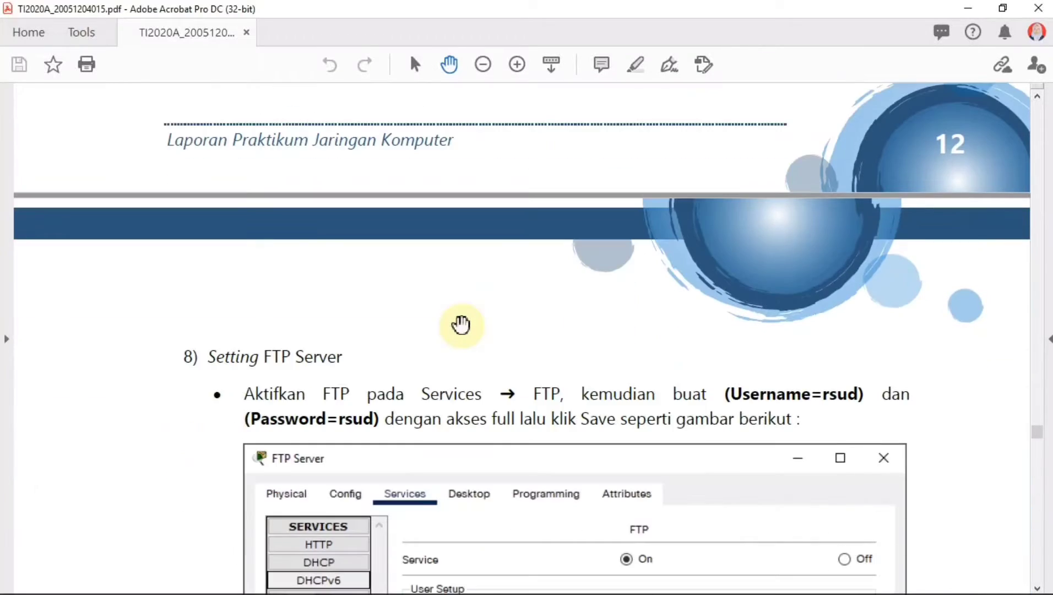
pyautogui.scroll(6, 460, 324)
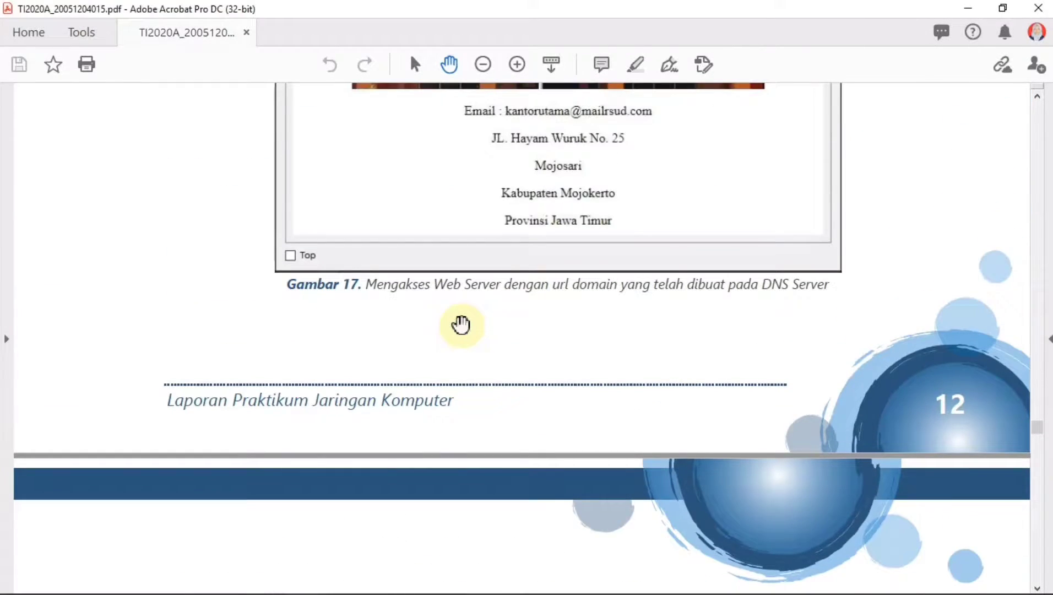
pyautogui.scroll(1, 461, 325)
# Switch to Cisco Packet Tracer, review the DNS Server's static IPv4 address, subnet mask and default gateway, and close the server.
pyautogui.hotkey('alt', 'Tab')
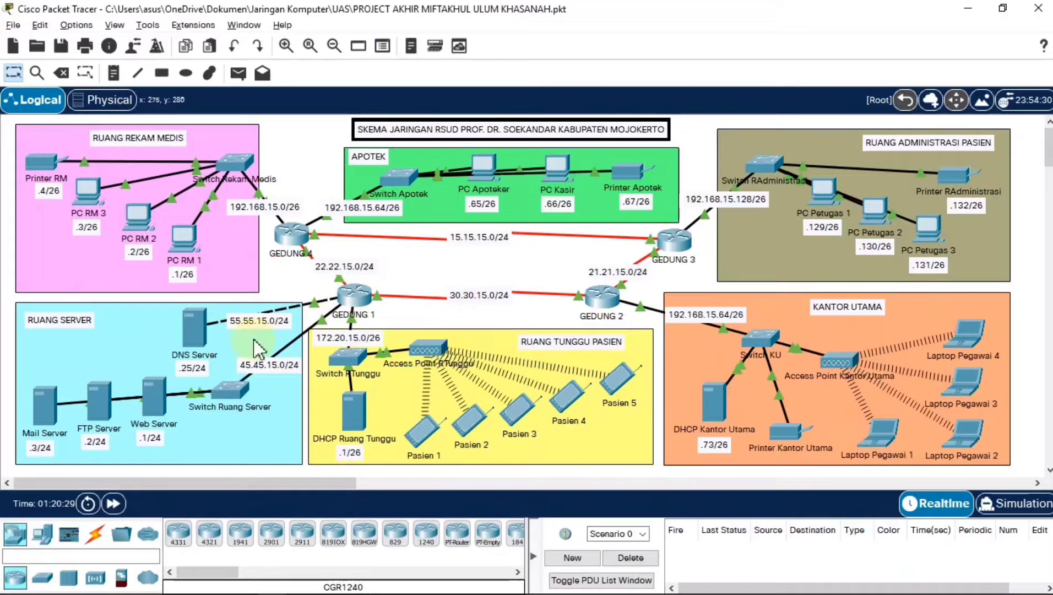
pyautogui.click(190, 331)
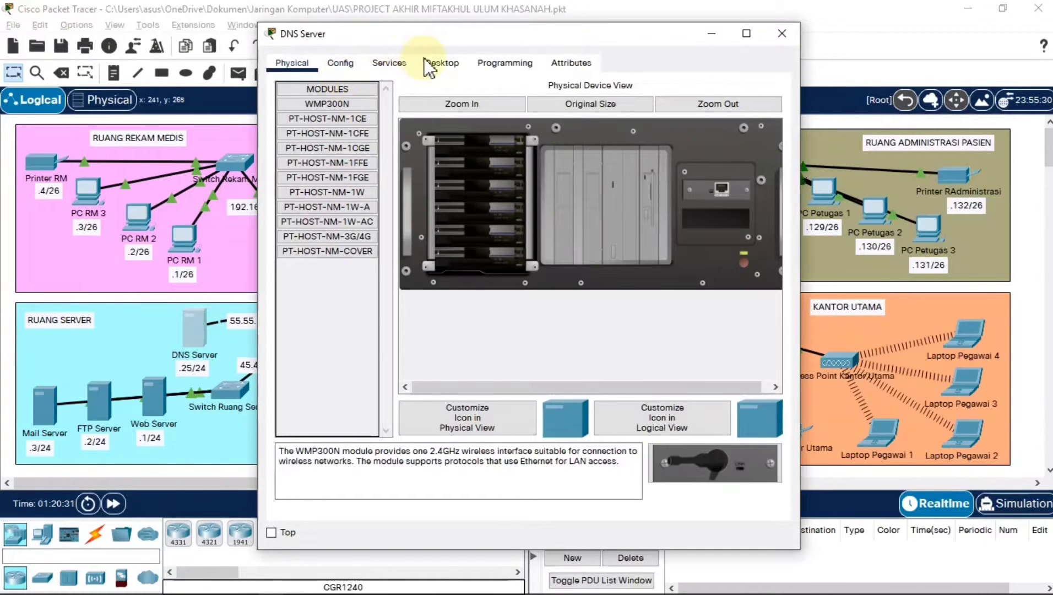
pyautogui.click(427, 64)
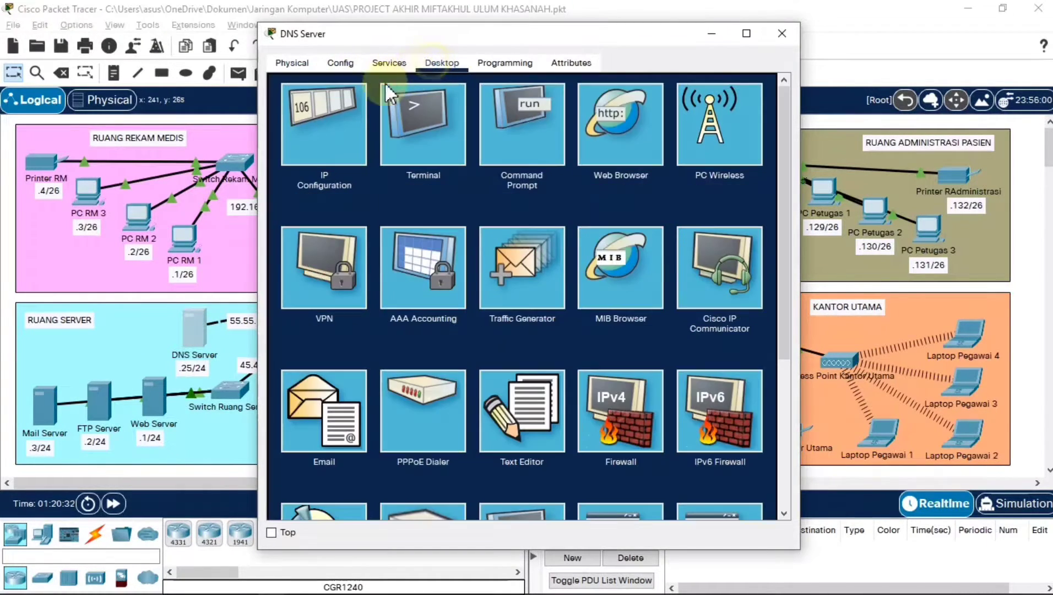
pyautogui.click(331, 121)
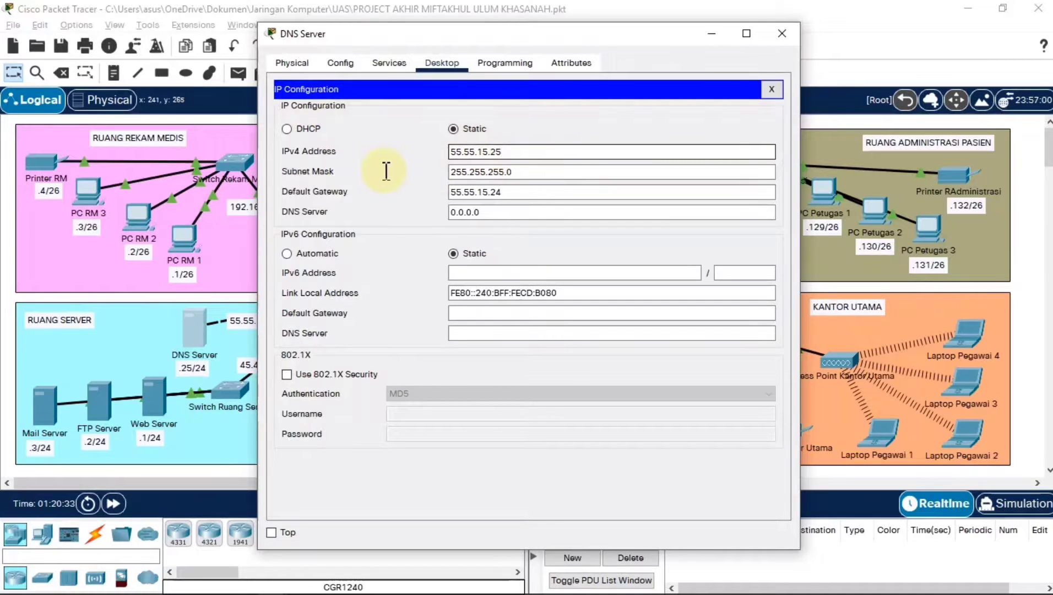
pyautogui.doubleClick(498, 171)
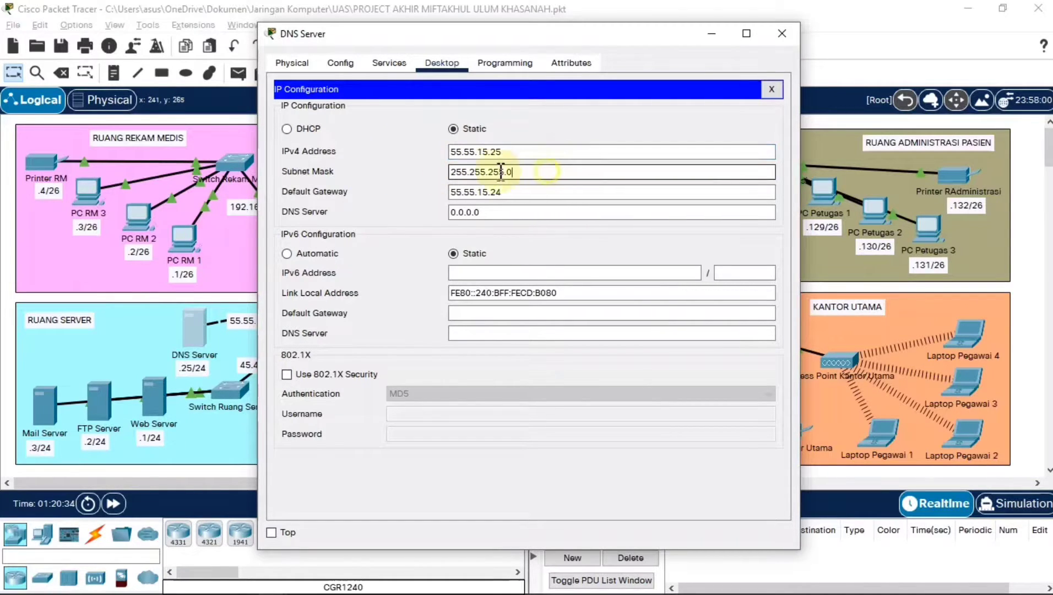
pyautogui.click(781, 33)
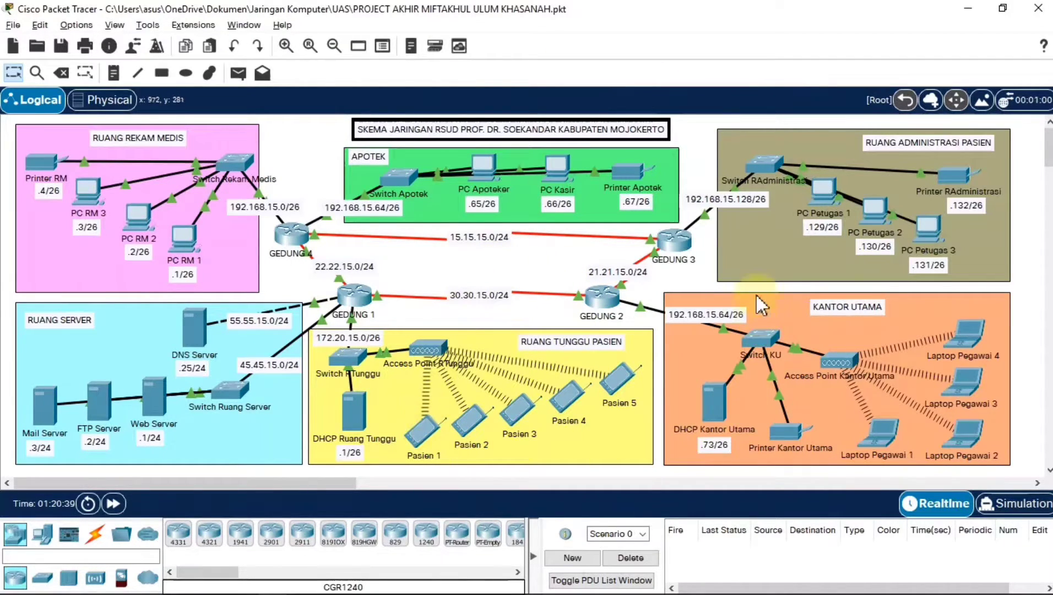
# Check the DNS server address in PC Petugas 1's IP configuration, then close the device.
pyautogui.click(824, 193)
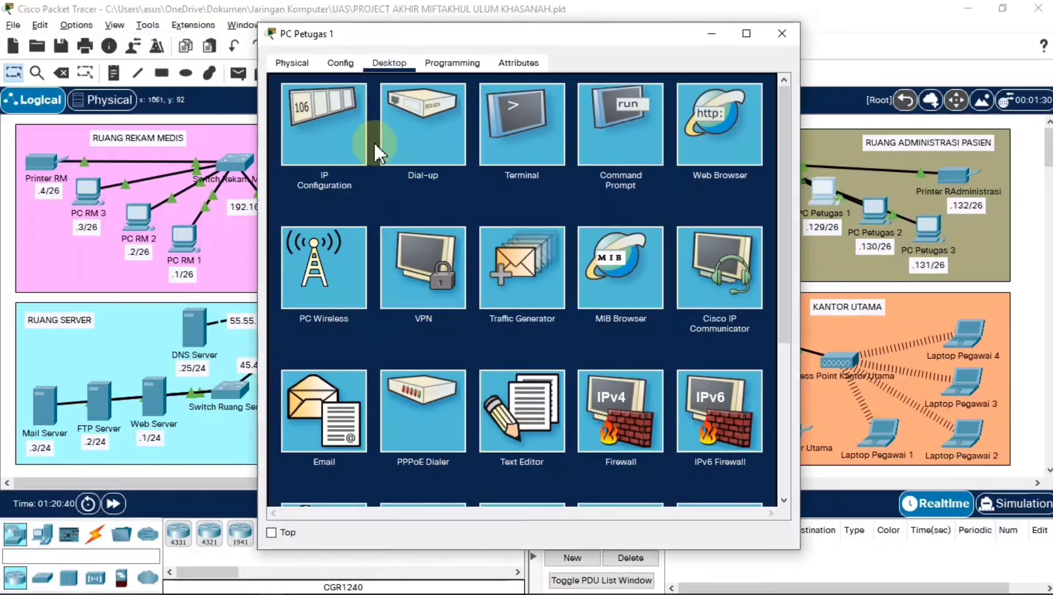
pyautogui.click(348, 127)
pyautogui.click(515, 231)
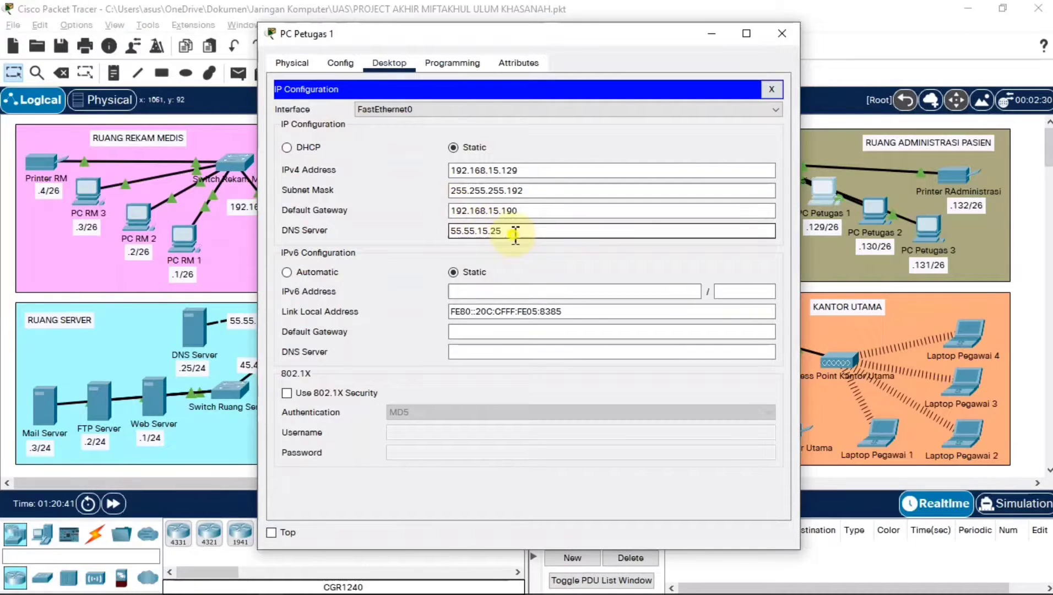
pyautogui.doubleClick(458, 230)
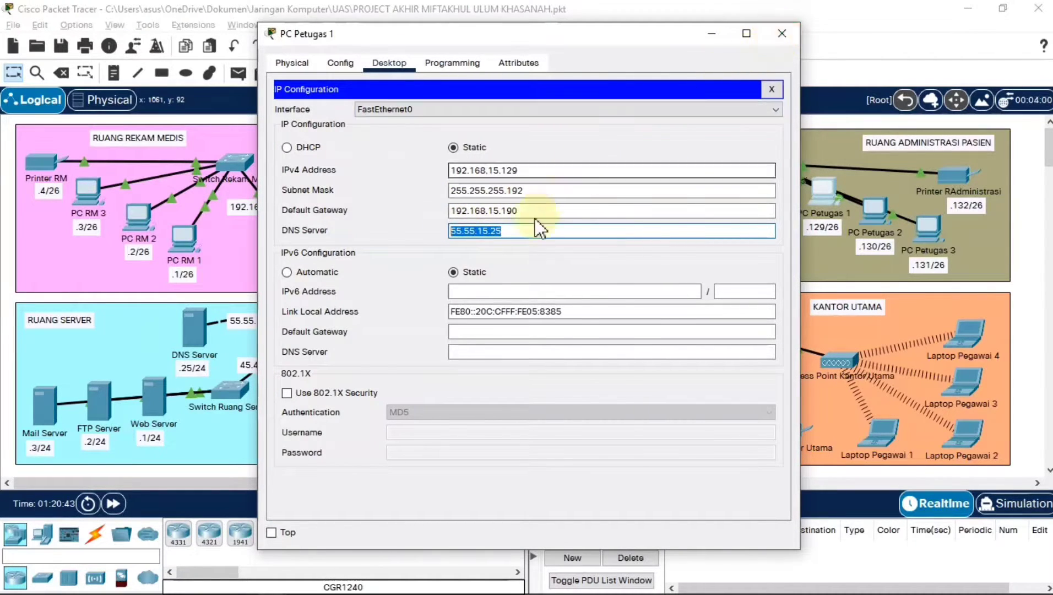
pyautogui.click(781, 33)
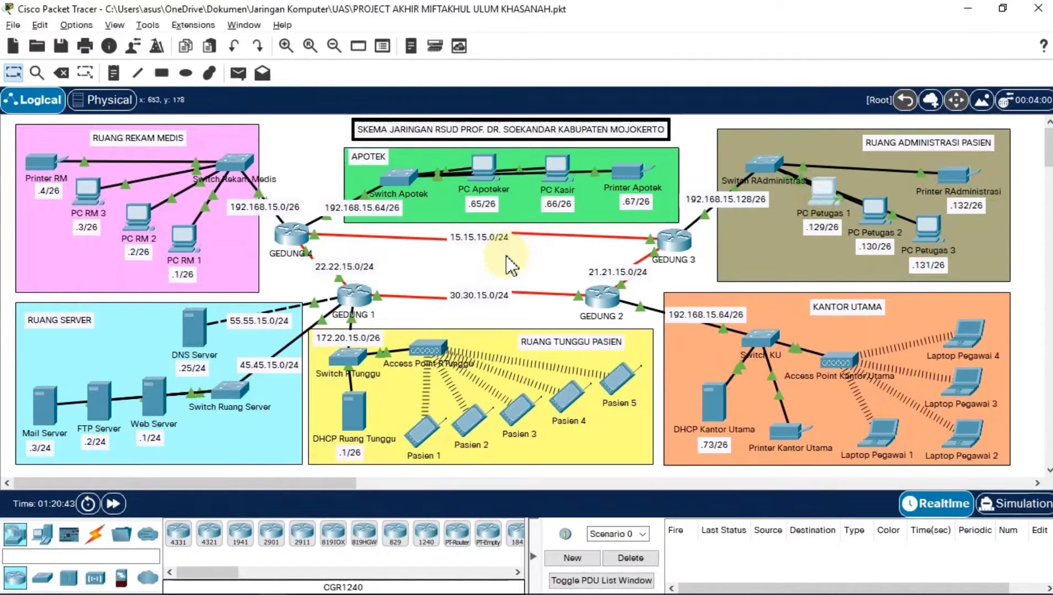
# Open the DNS Server's DNS service and examine the name, type and address of the rsudsoekandar.go.id record.
pyautogui.click(194, 325)
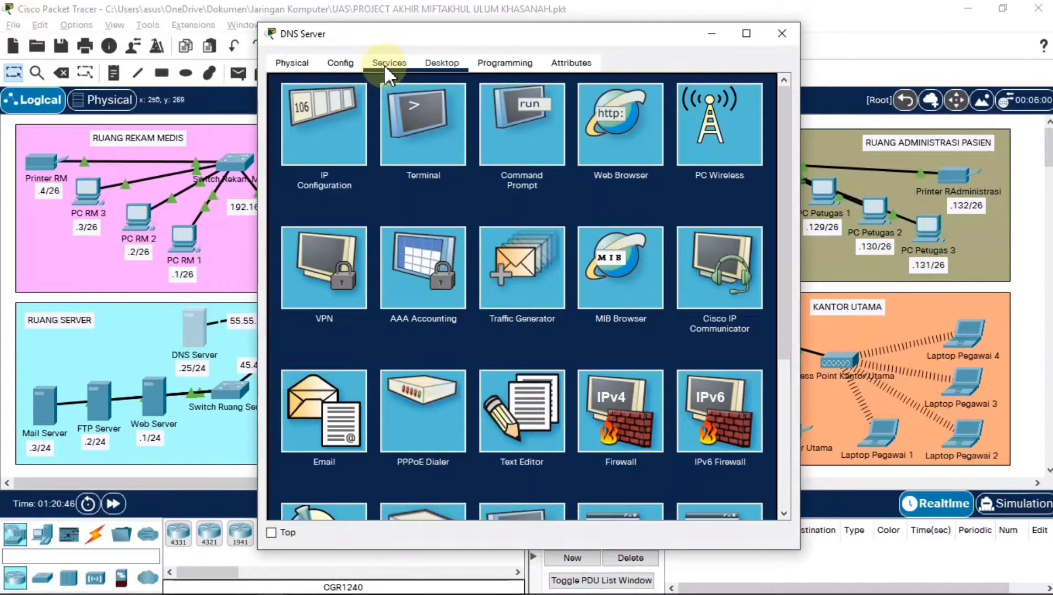
pyautogui.click(384, 65)
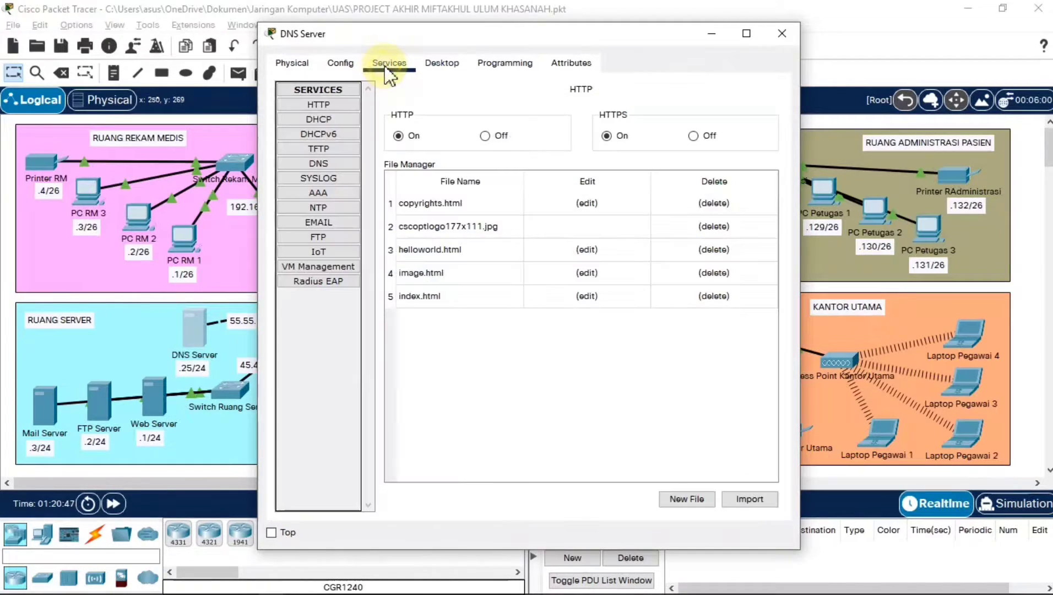
pyautogui.click(330, 165)
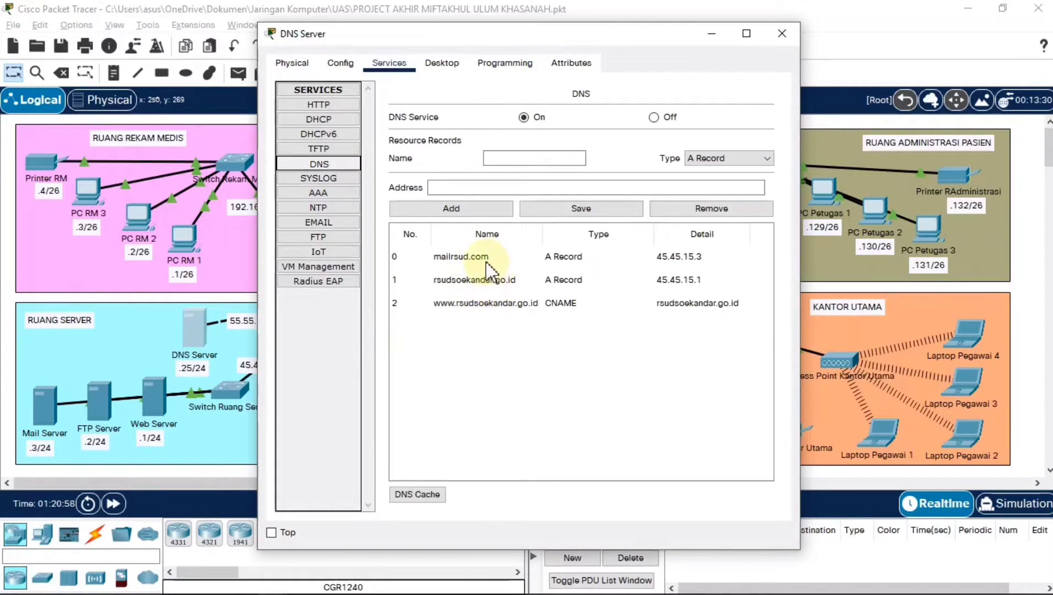
pyautogui.click(492, 282)
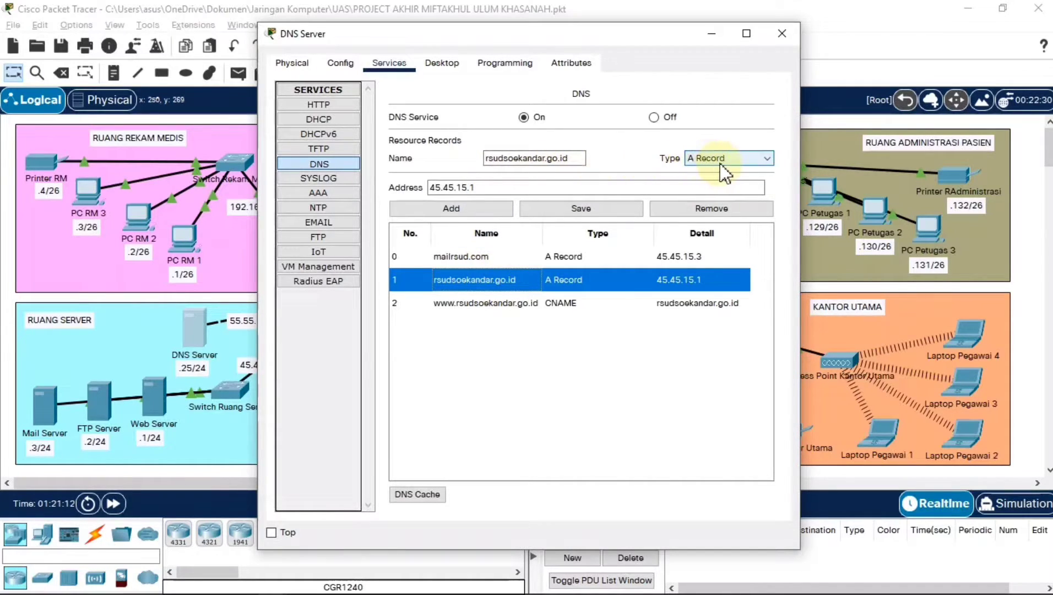
pyautogui.click(441, 190)
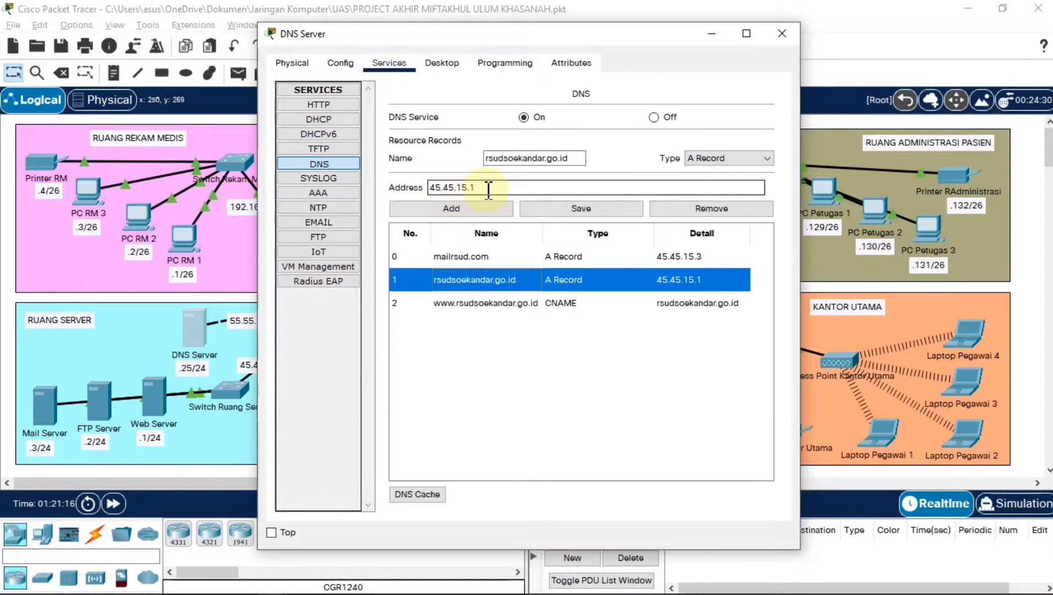
pyautogui.moveTo(493, 188)
pyautogui.mouseDown()
pyautogui.moveTo(441, 184)
pyautogui.moveTo(489, 188)
pyautogui.mouseUp()
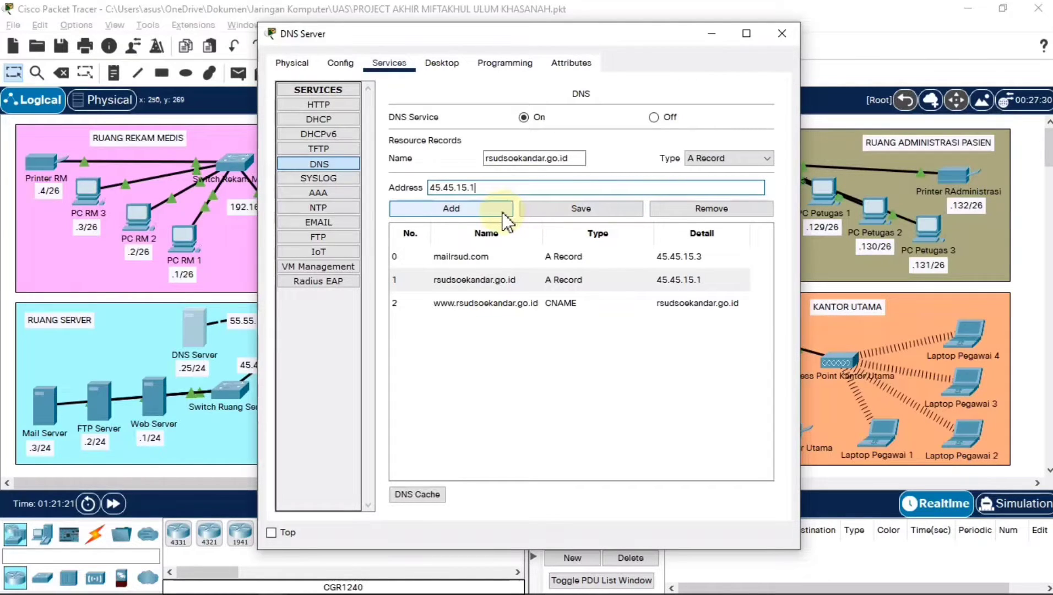
pyautogui.click(494, 304)
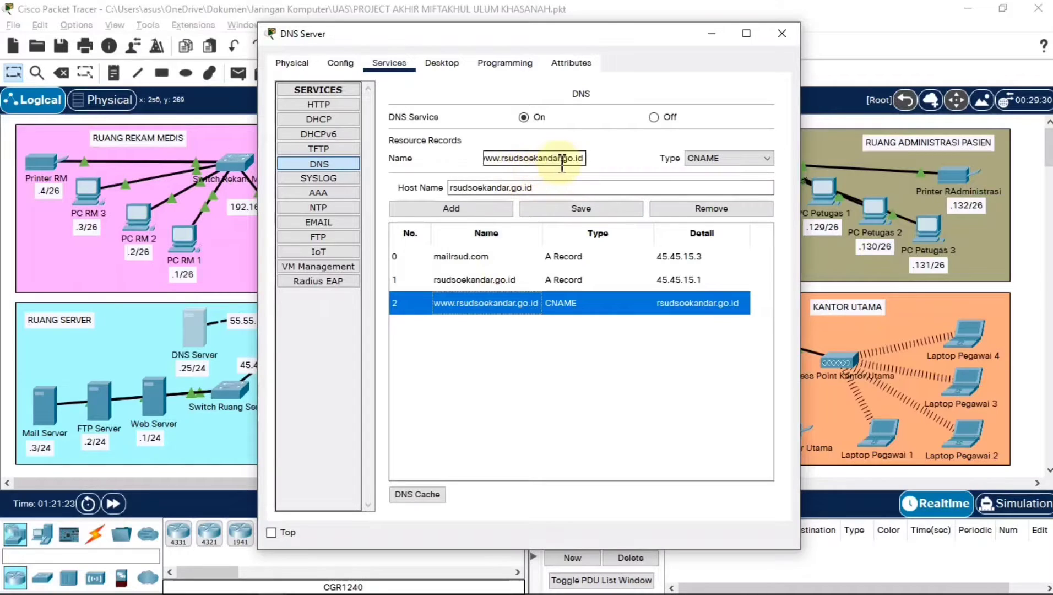
pyautogui.click(720, 158)
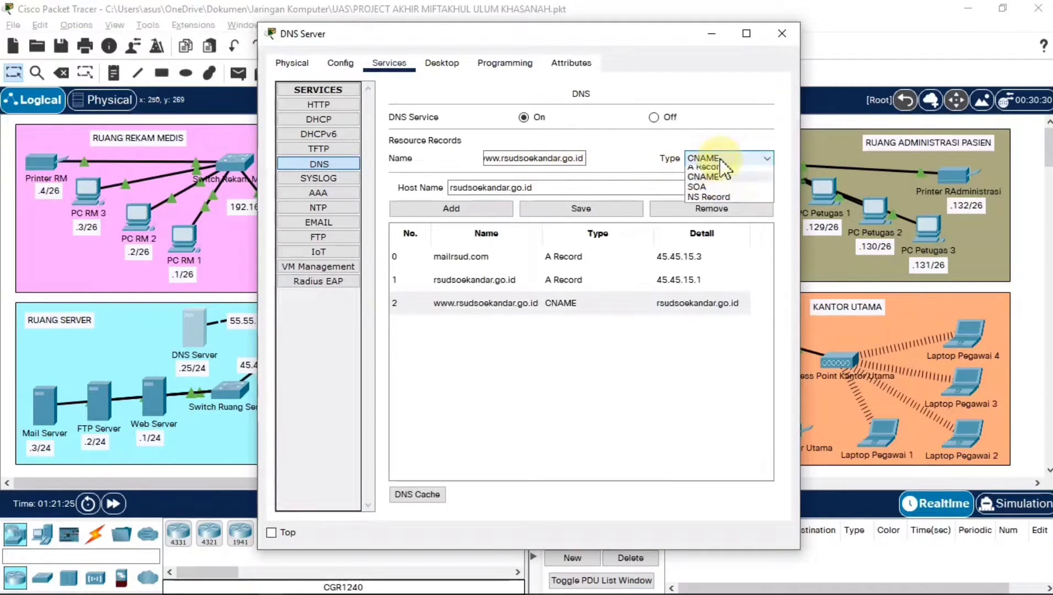
pyautogui.click(720, 159)
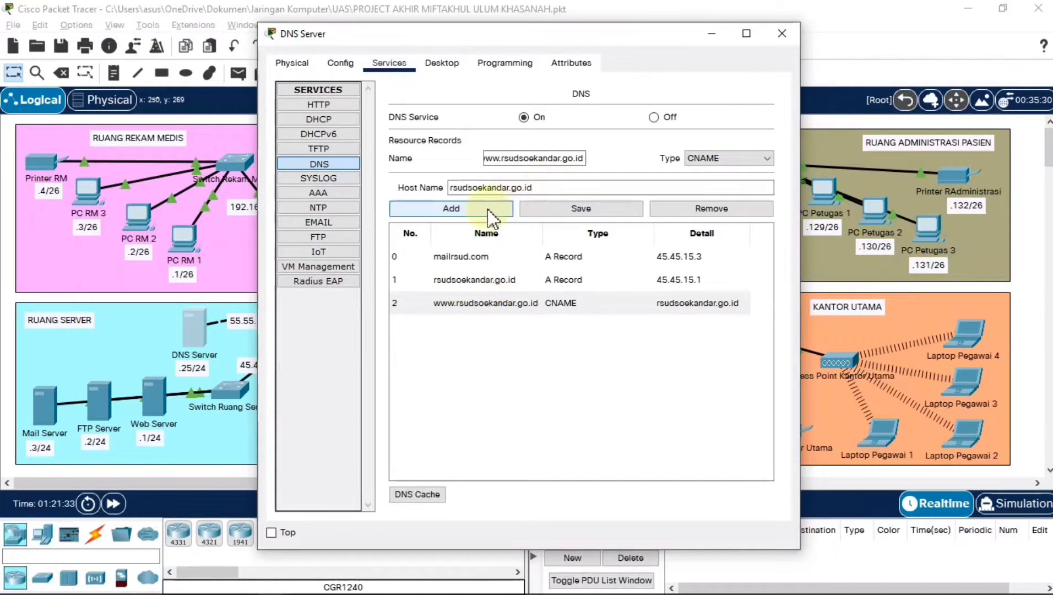
pyautogui.click(781, 35)
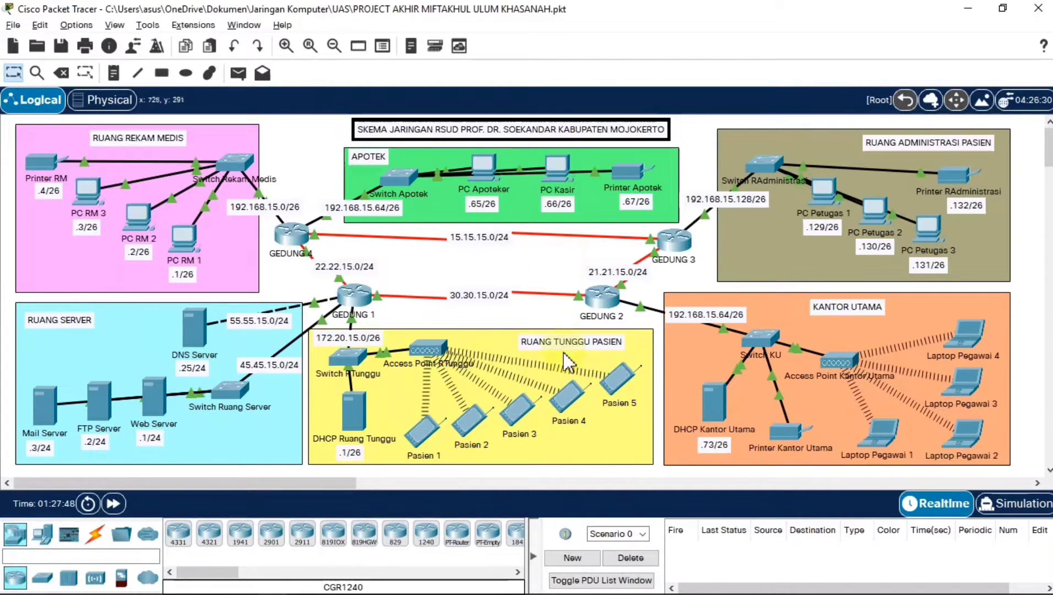
pyautogui.click(573, 399)
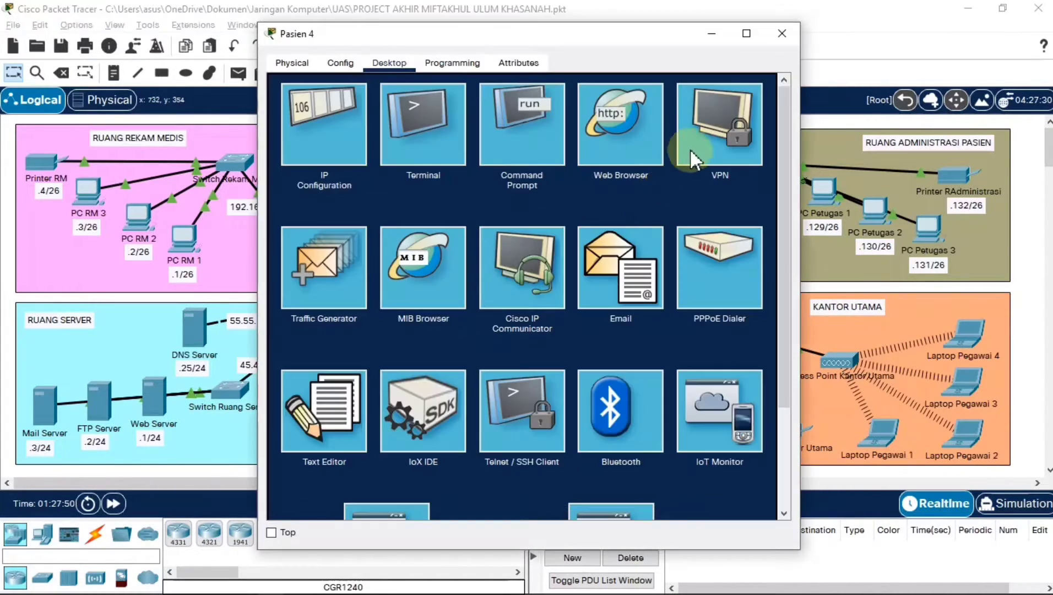
pyautogui.click(634, 139)
pyautogui.click(521, 105)
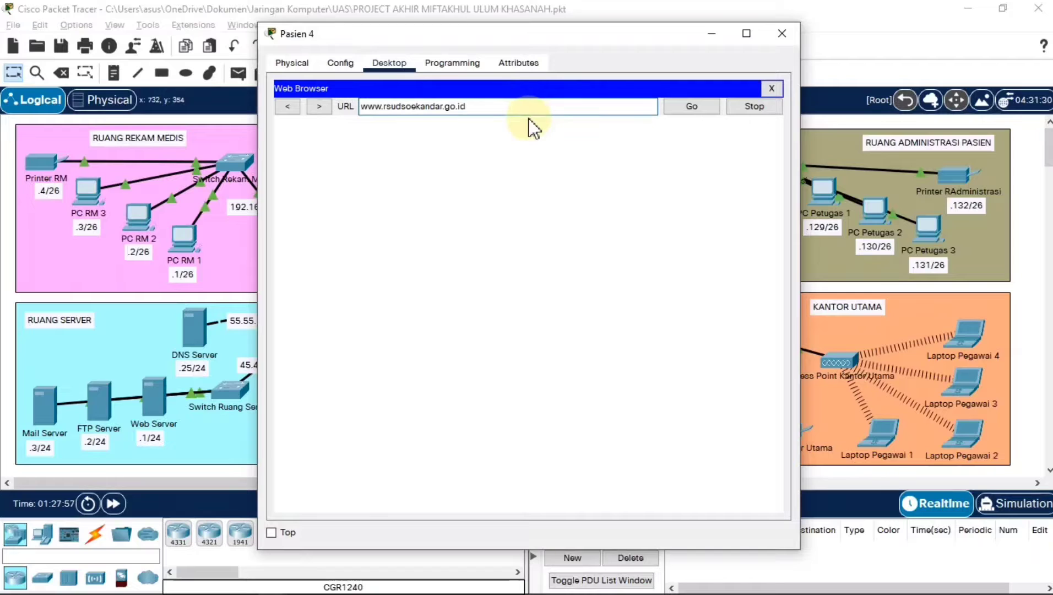
pyautogui.press('Return')
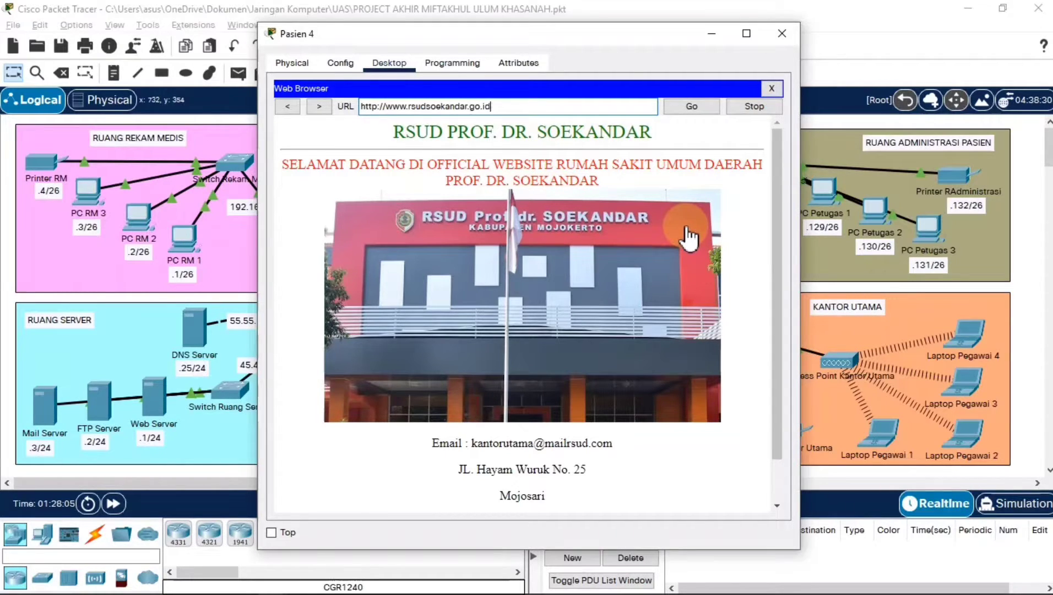
pyautogui.scroll(-1, 694, 231)
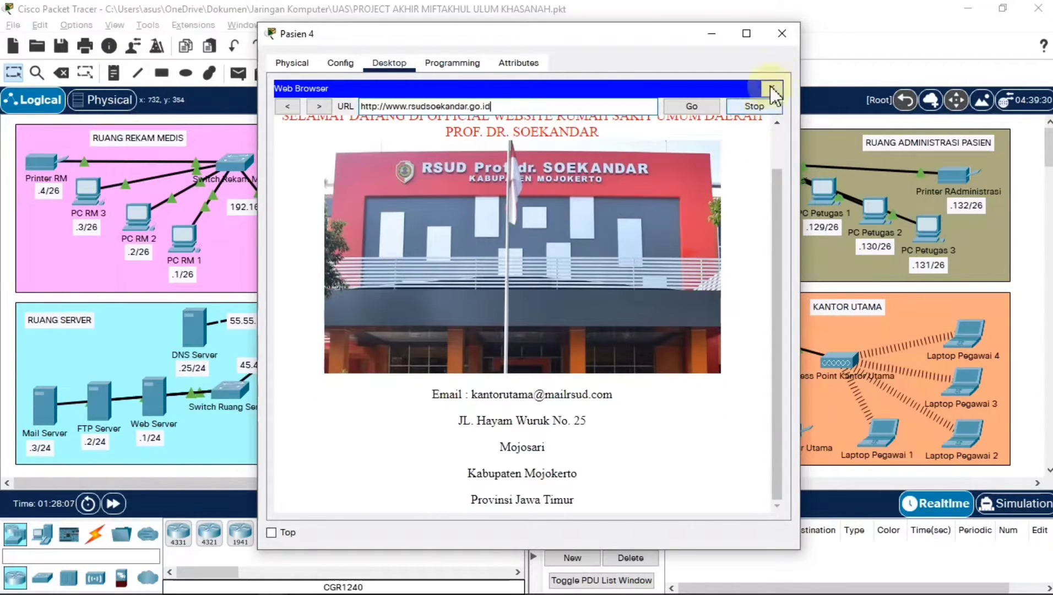
pyautogui.click(781, 33)
# Switch to the PDF report in Adobe Acrobat and read how to set up the FTP user, create himbauan.txt and check it with dir.
pyautogui.hotkey('alt', 'Tab')
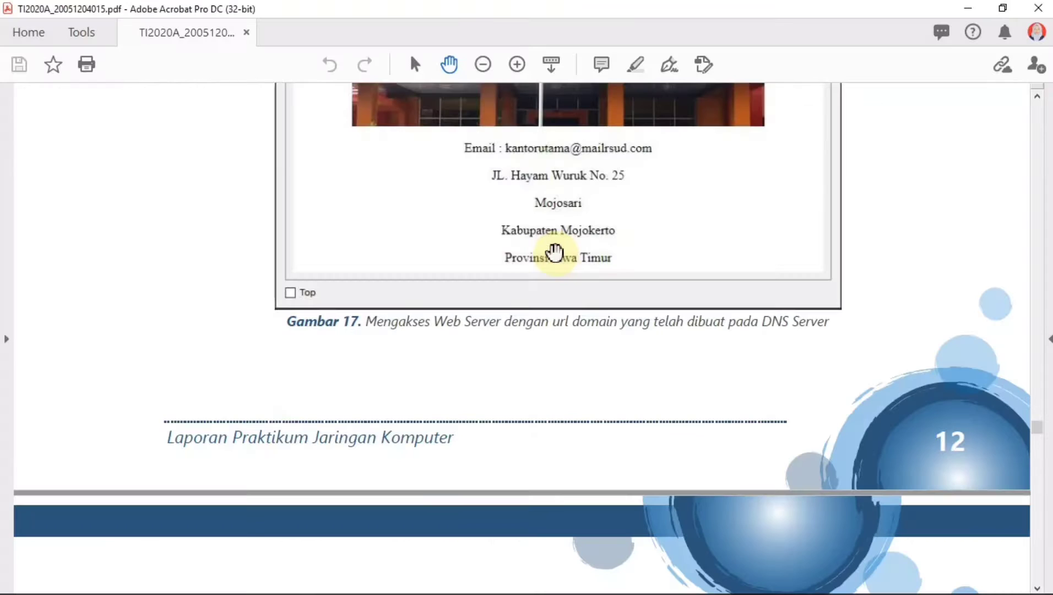
pyautogui.scroll(-10, 584, 256)
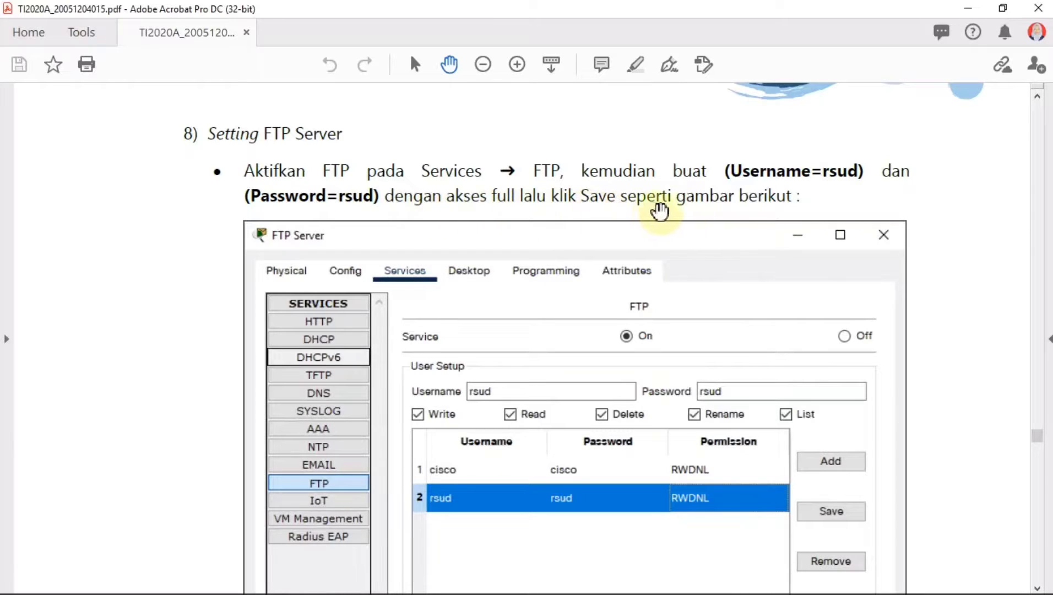
pyautogui.scroll(-3, 775, 211)
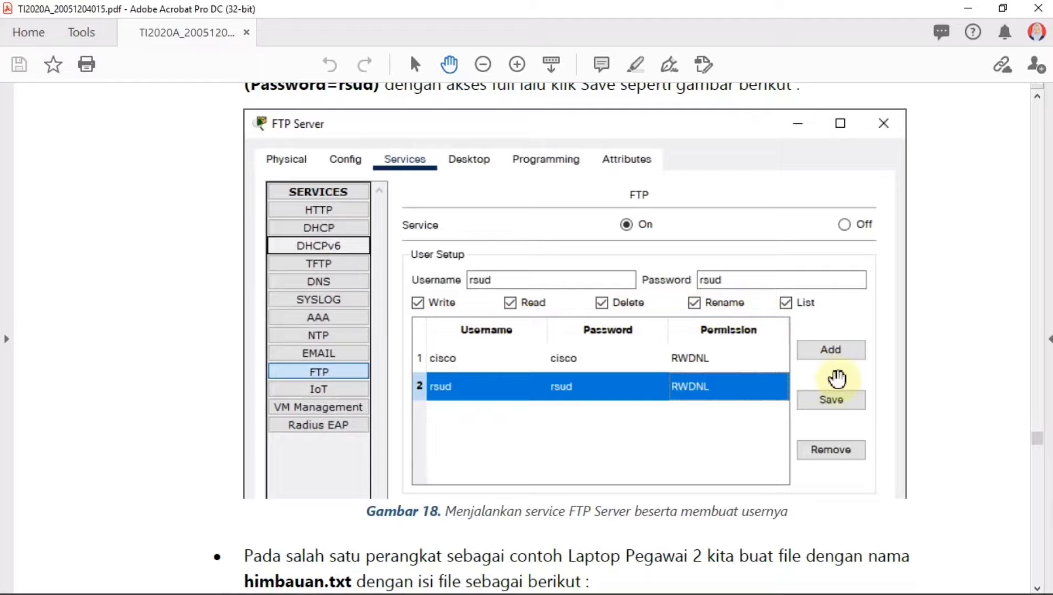
pyautogui.scroll(-2, 748, 345)
pyautogui.scroll(-10, 749, 345)
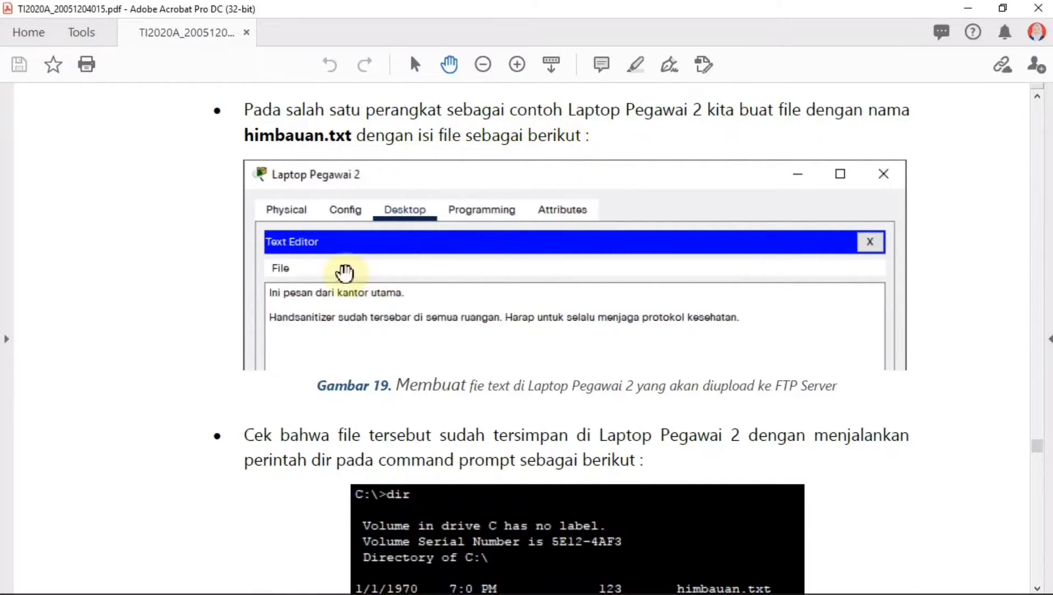
pyautogui.scroll(-2, 649, 371)
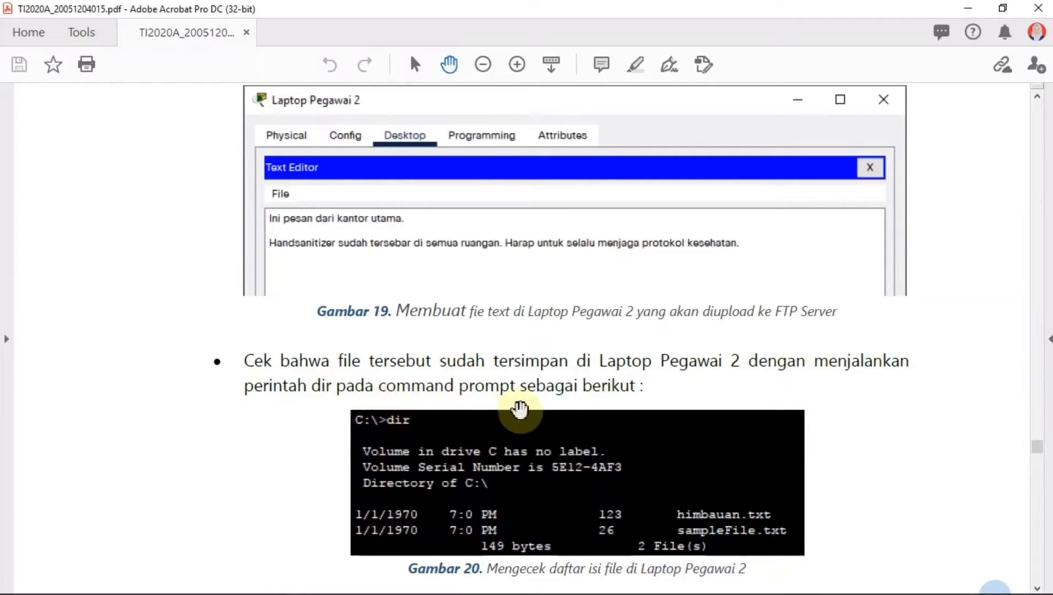
pyautogui.scroll(-2, 647, 390)
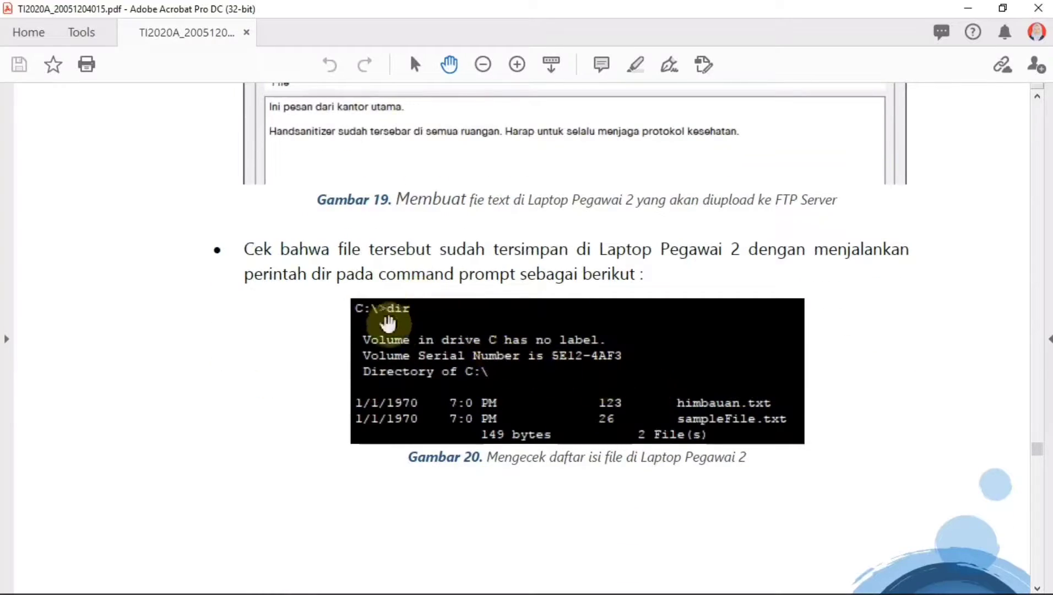
pyautogui.scroll(-4, 441, 369)
# Read the report's instructions on connecting to the FTP server at 45.45.15.2 and uploading the file with put himbauan.txt.
pyautogui.scroll(-5, 457, 366)
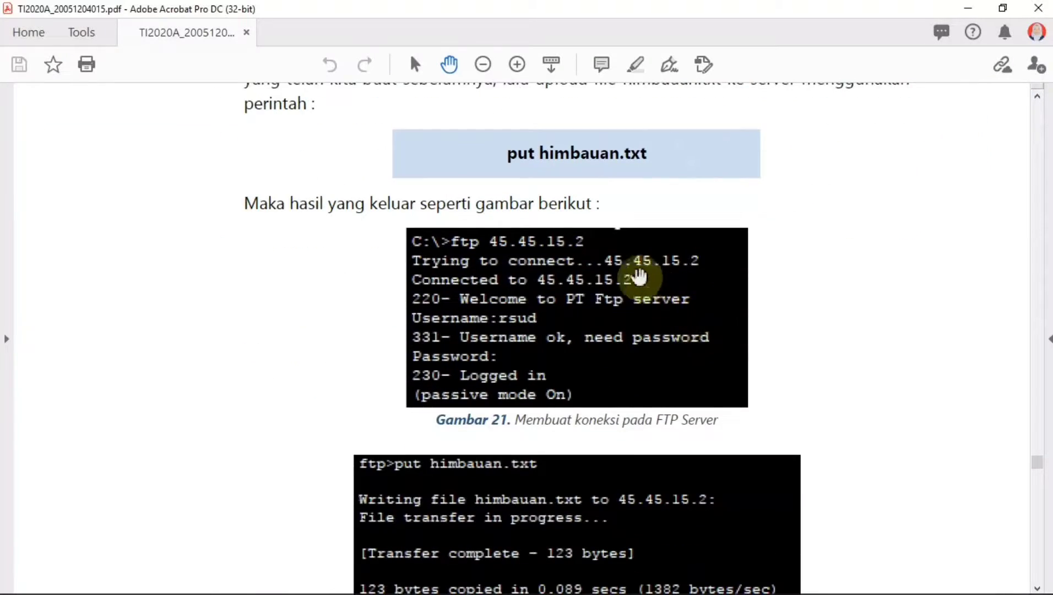
pyautogui.scroll(-5, 736, 322)
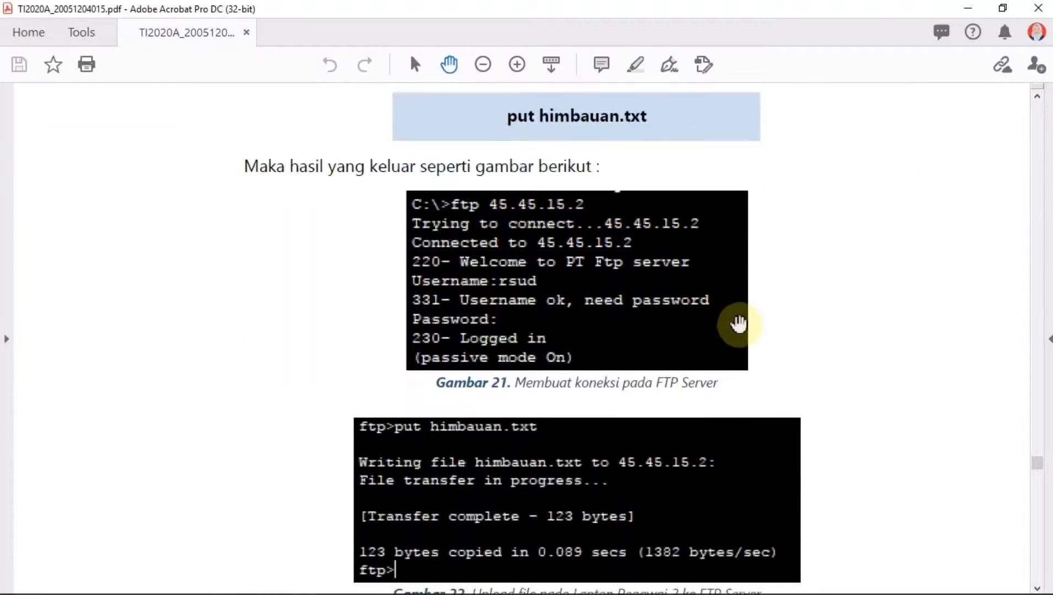
pyautogui.scroll(2, 705, 313)
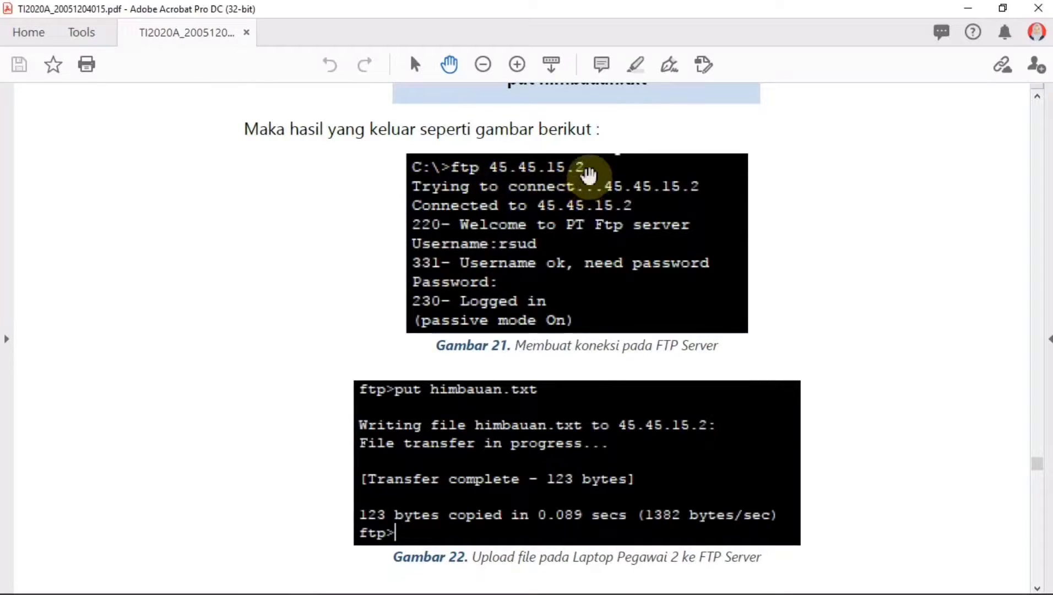
pyautogui.scroll(-3, 592, 320)
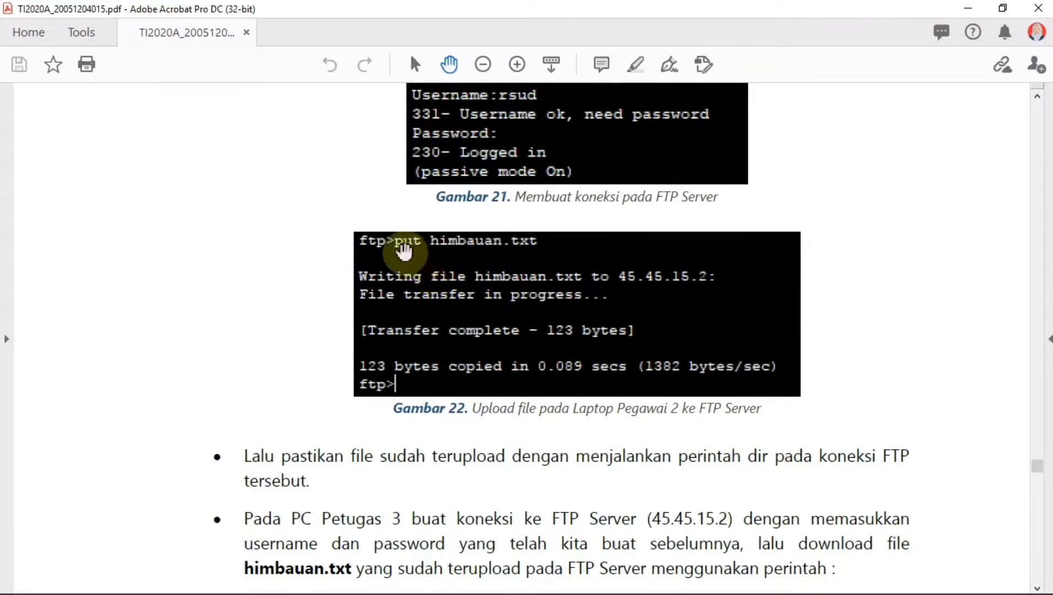
pyautogui.scroll(-1, 637, 261)
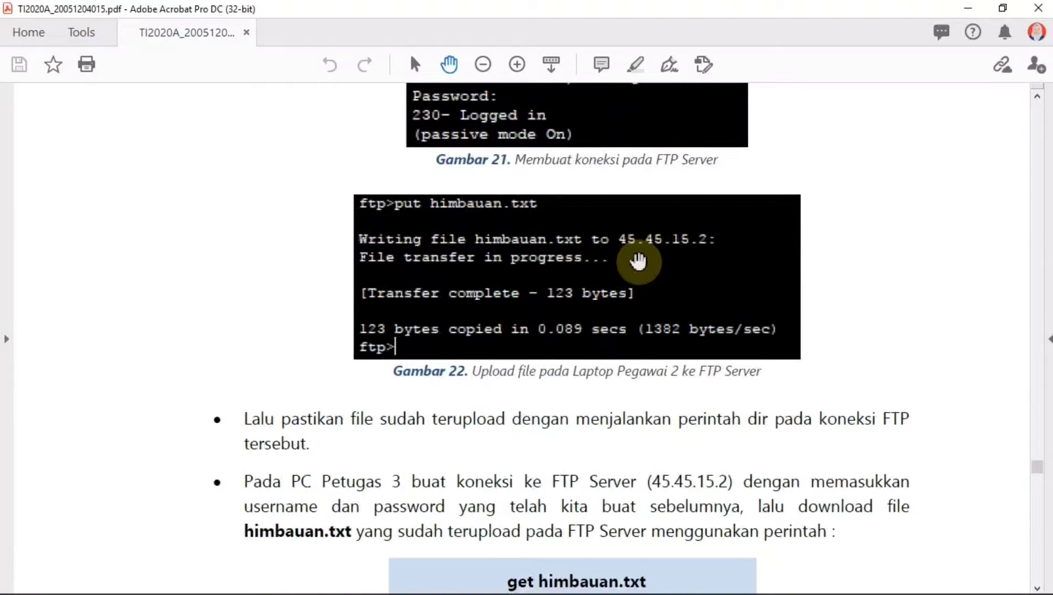
# Read the report's instructions on downloading the file to PC Petugas 3 with get himbauan.txt, up to the Mail Server section.
pyautogui.scroll(-5, 638, 261)
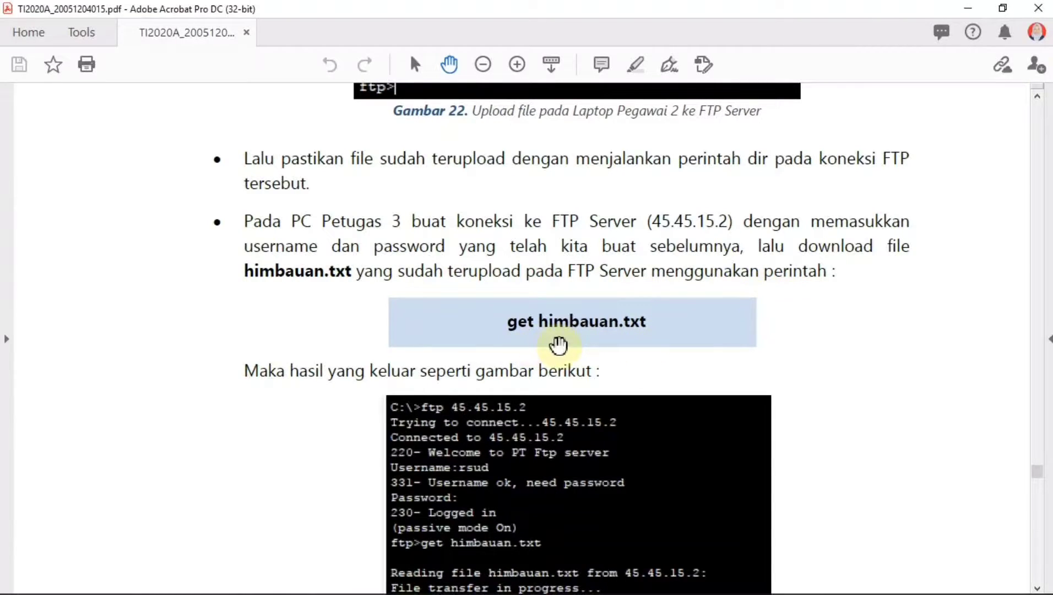
pyautogui.scroll(-5, 558, 345)
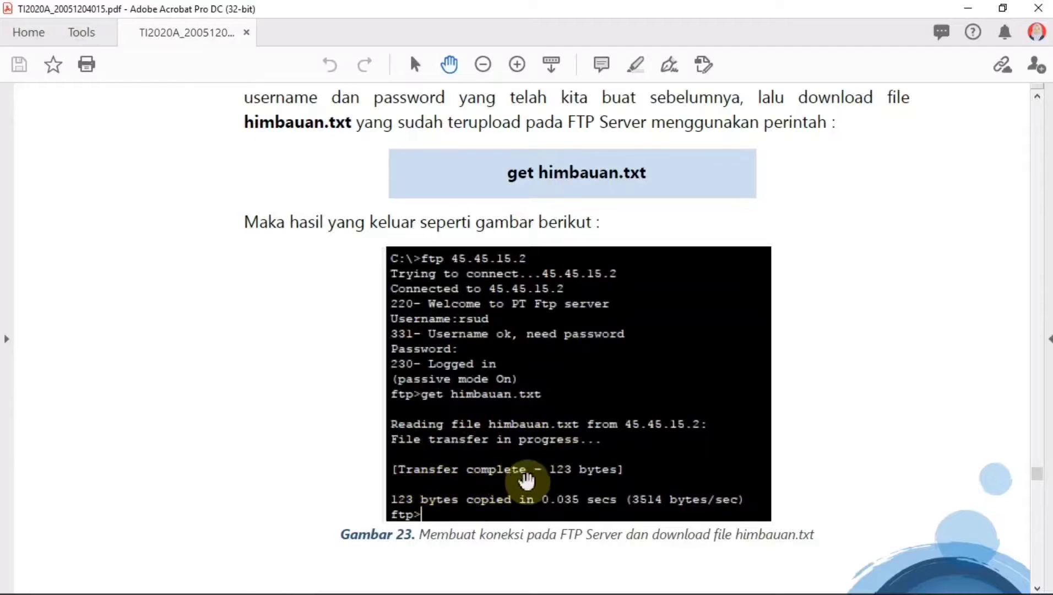
pyautogui.scroll(-1, 548, 284)
pyautogui.scroll(-6, 548, 287)
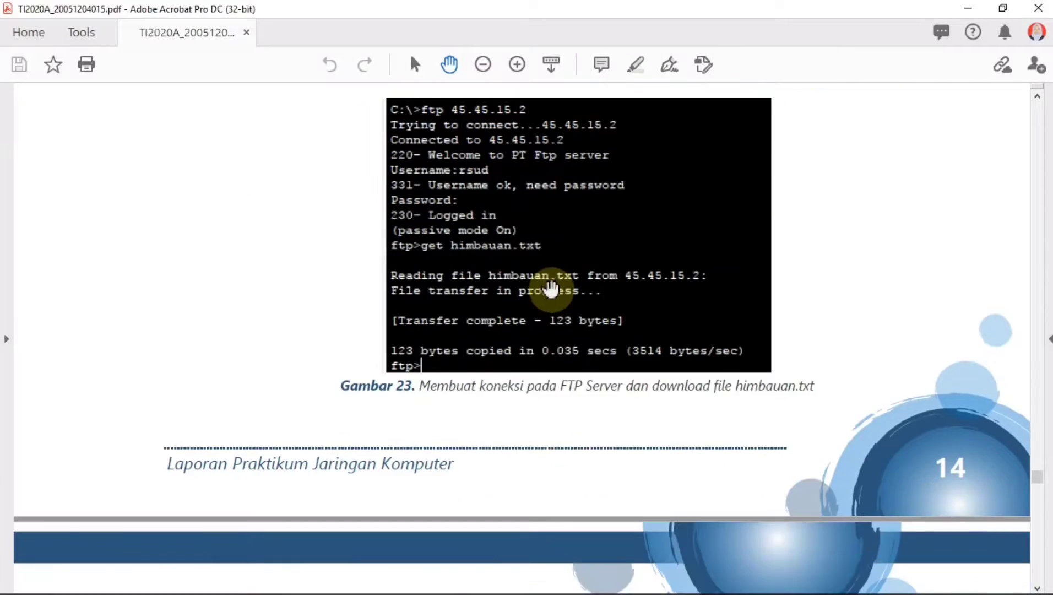
pyautogui.scroll(-3, 295, 400)
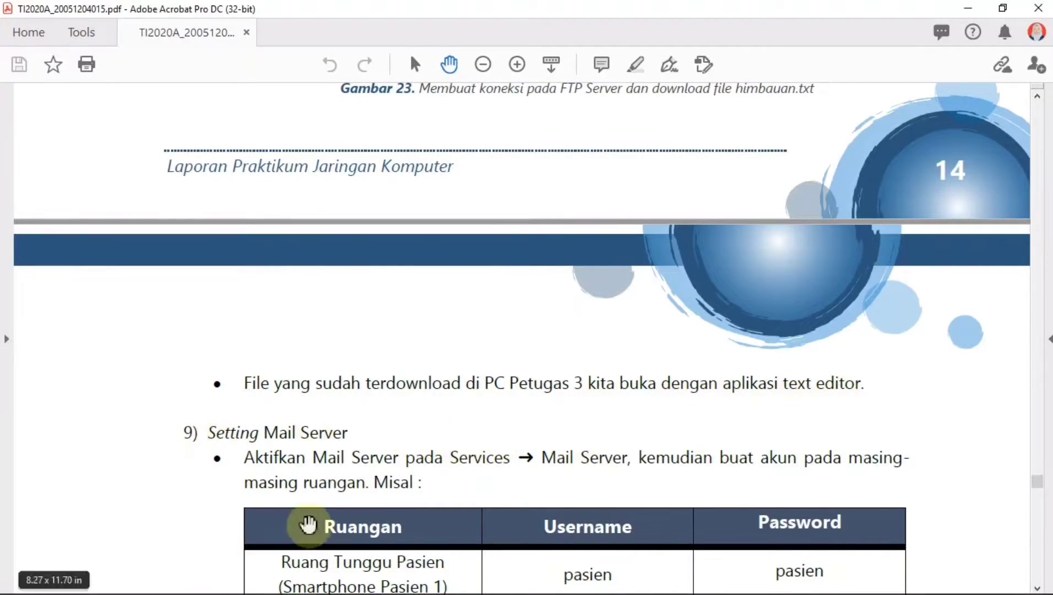
# Switch to Cisco Packet Tracer and review the static IPv4 address and subnet mask in the FTP Server's IP configuration.
pyautogui.hotkey('alt', 'Tab')
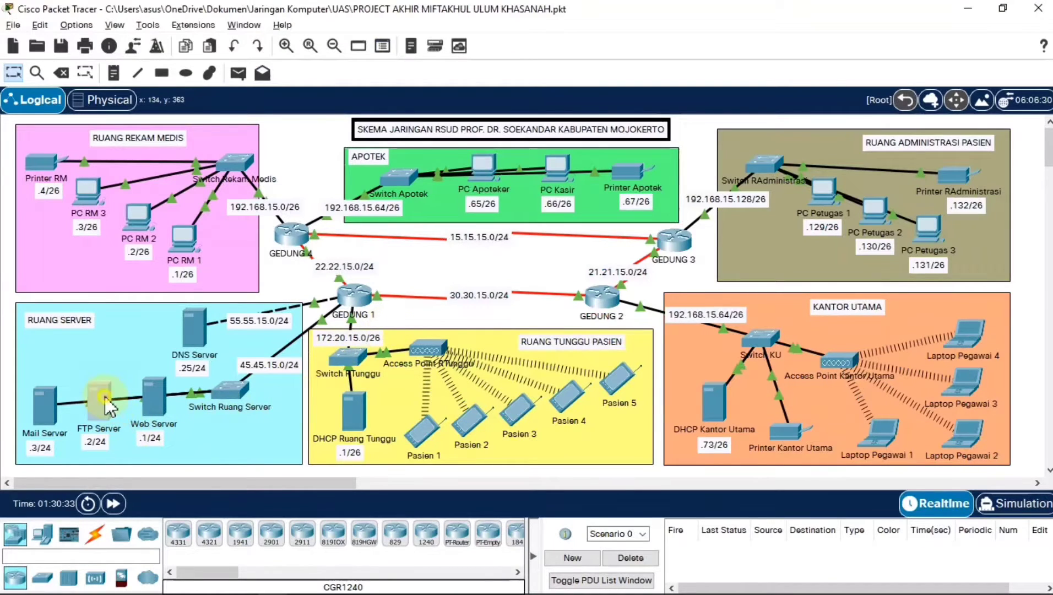
pyautogui.click(99, 399)
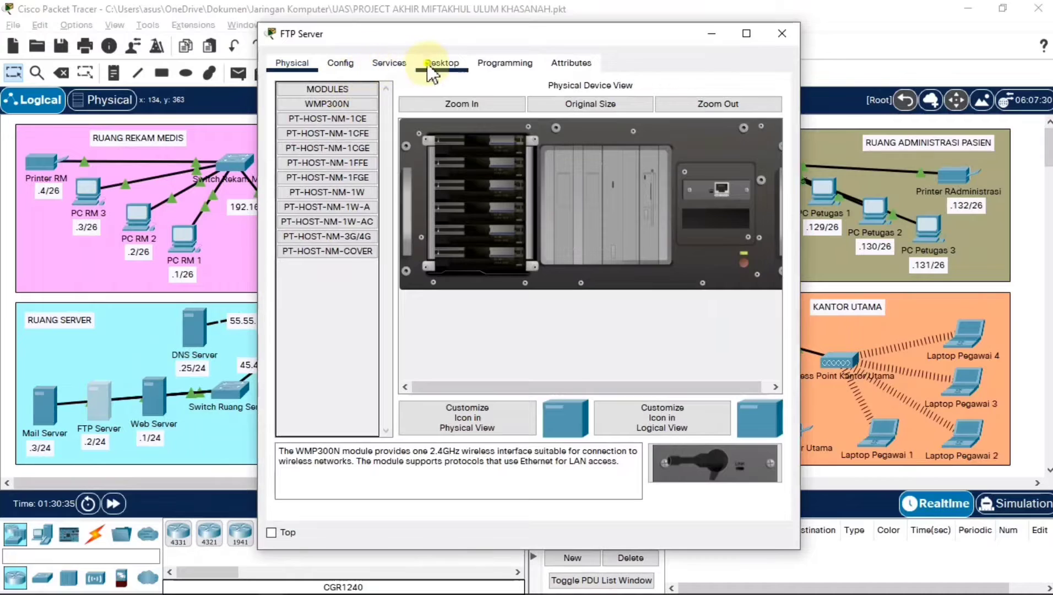
pyautogui.click(440, 63)
pyautogui.click(326, 113)
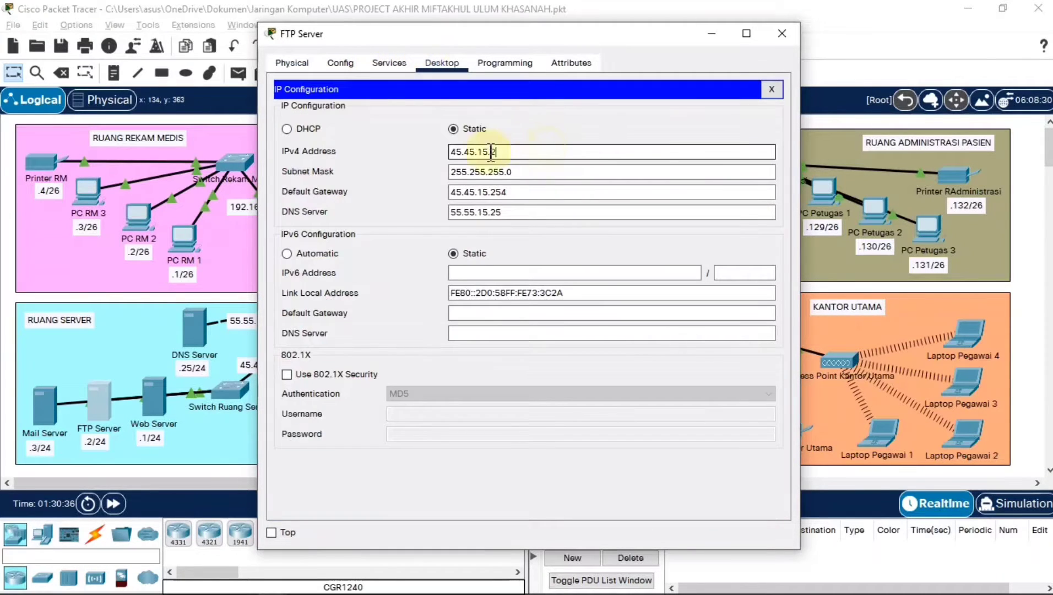
pyautogui.moveTo(515, 172); pyautogui.dragTo(456, 171)
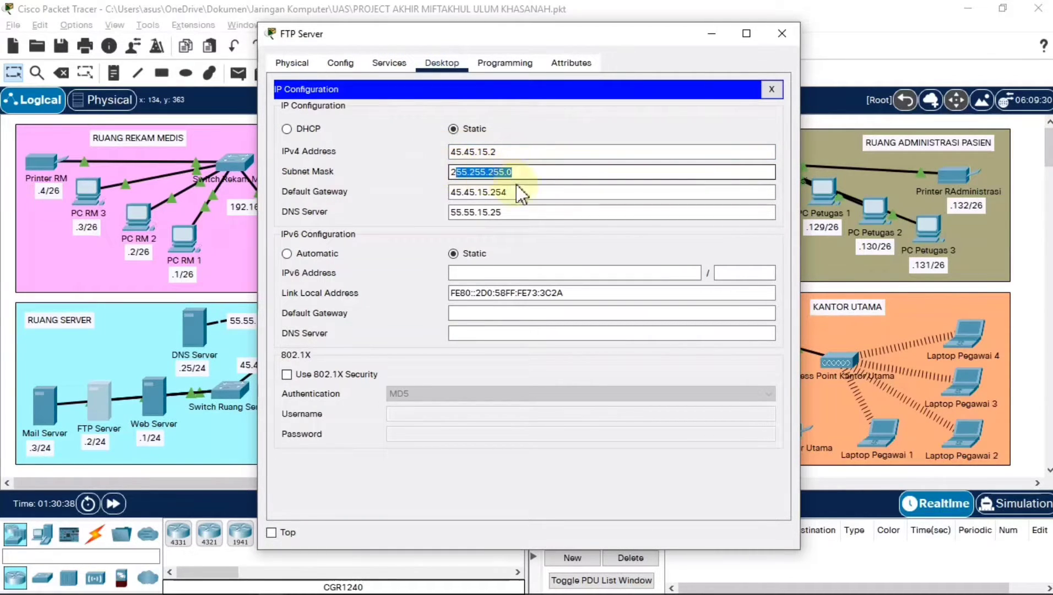
# Save the rsud user with write, read, delete, rename and list permissions in the FTP Server's FTP service, then close the server.
pyautogui.click(387, 65)
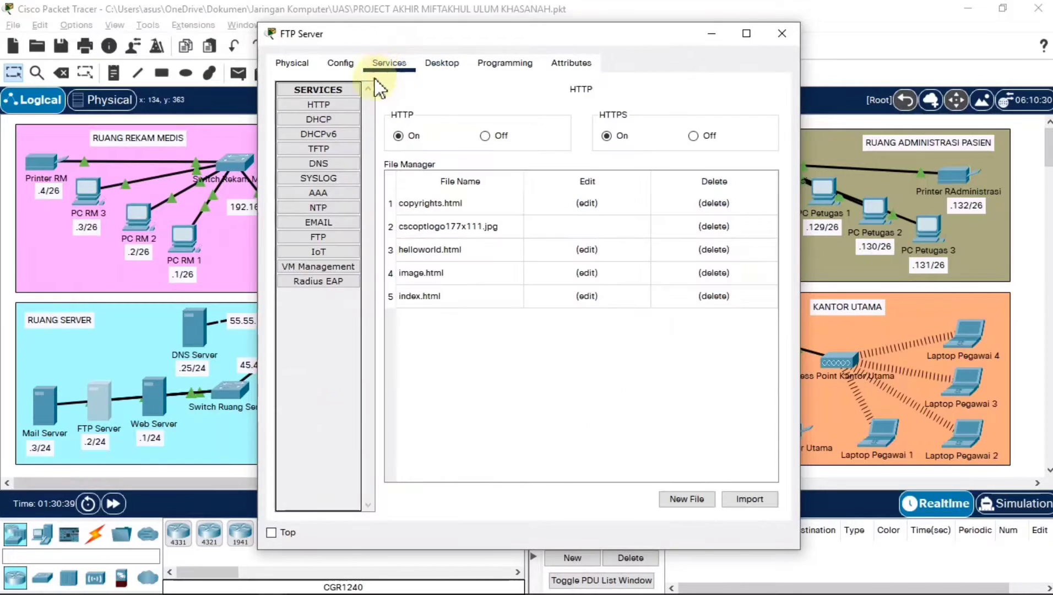
pyautogui.click(320, 236)
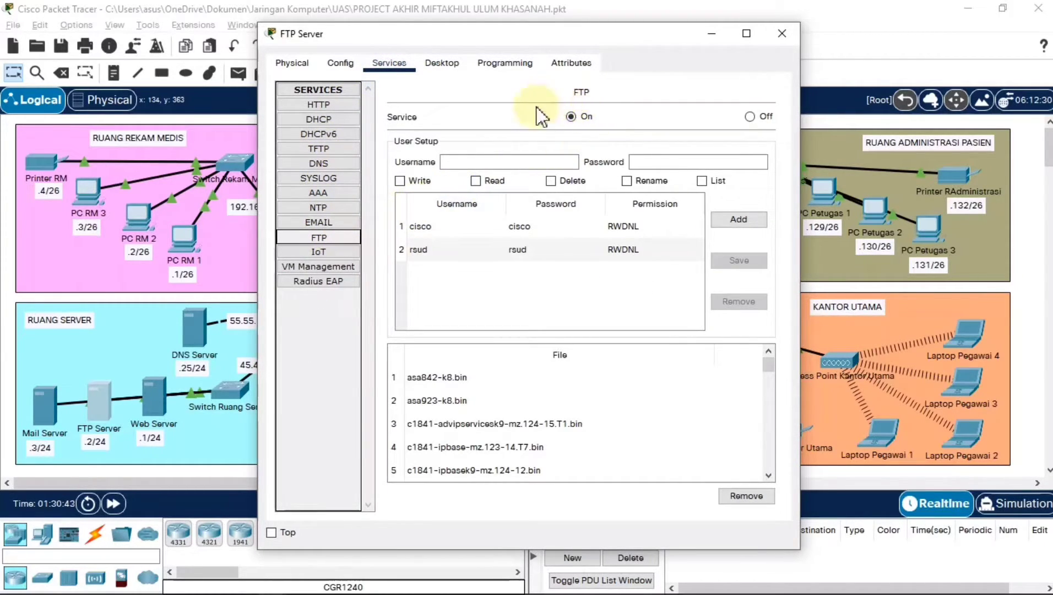
pyautogui.click(516, 250)
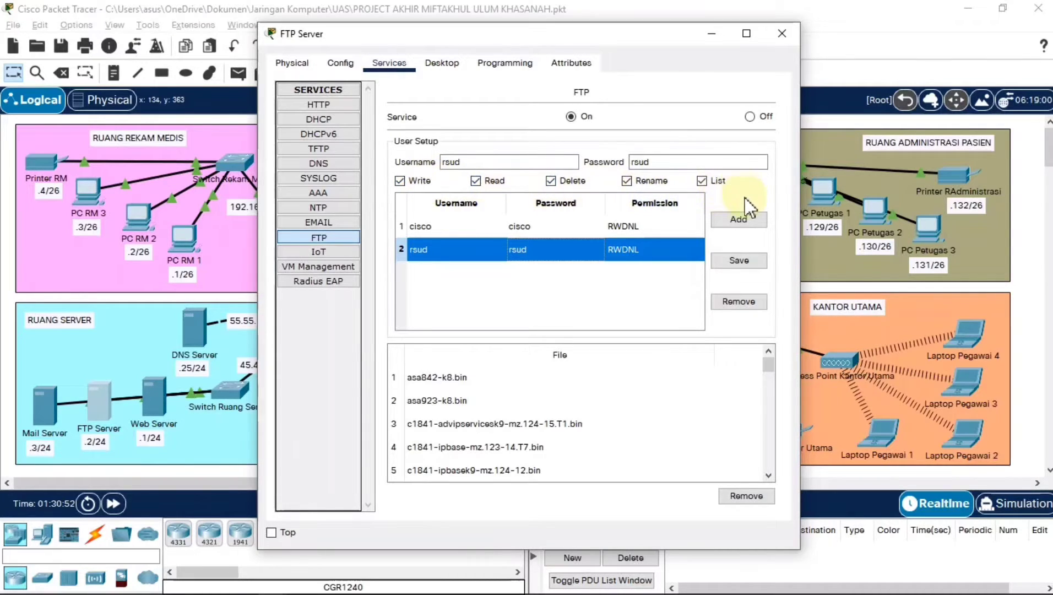
pyautogui.click(741, 260)
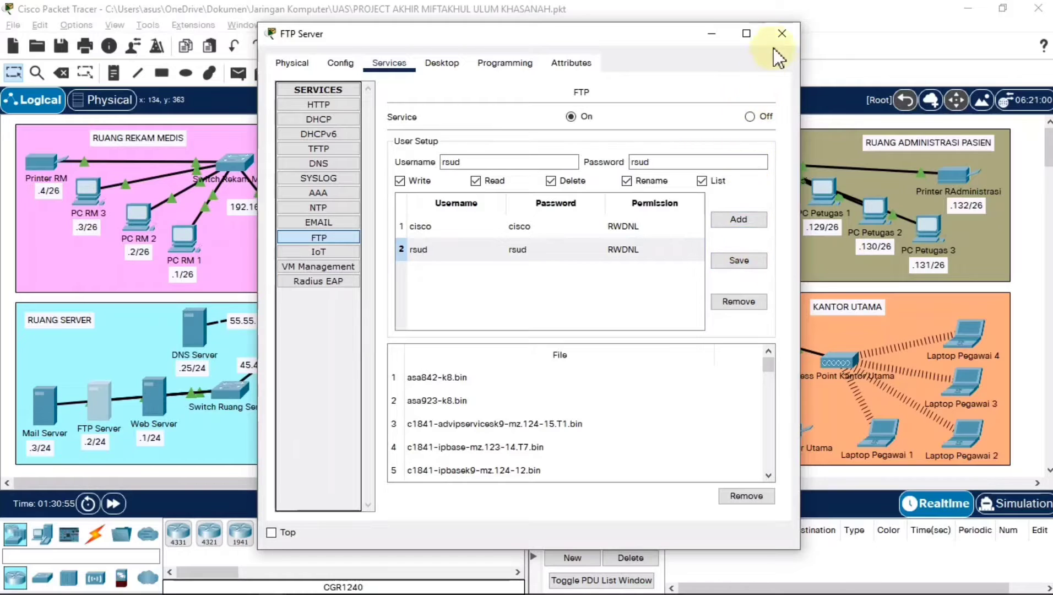
pyautogui.click(782, 33)
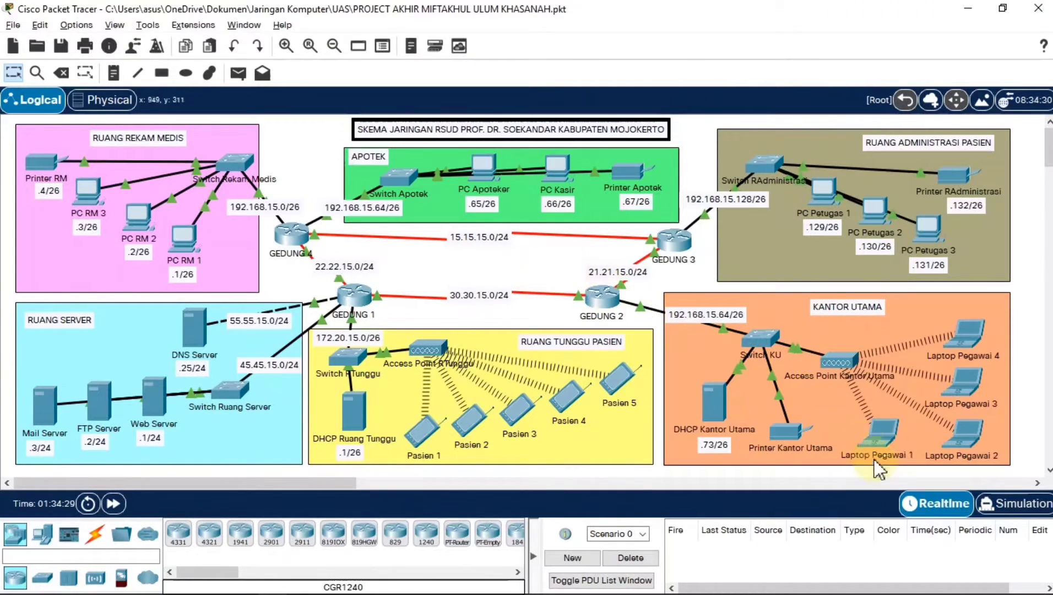
# On Laptop Pegawai 1, write "ini adalah pesan dari kantor utama" in the Text Editor and save it as pemberitahuan.txt.
pyautogui.click(889, 435)
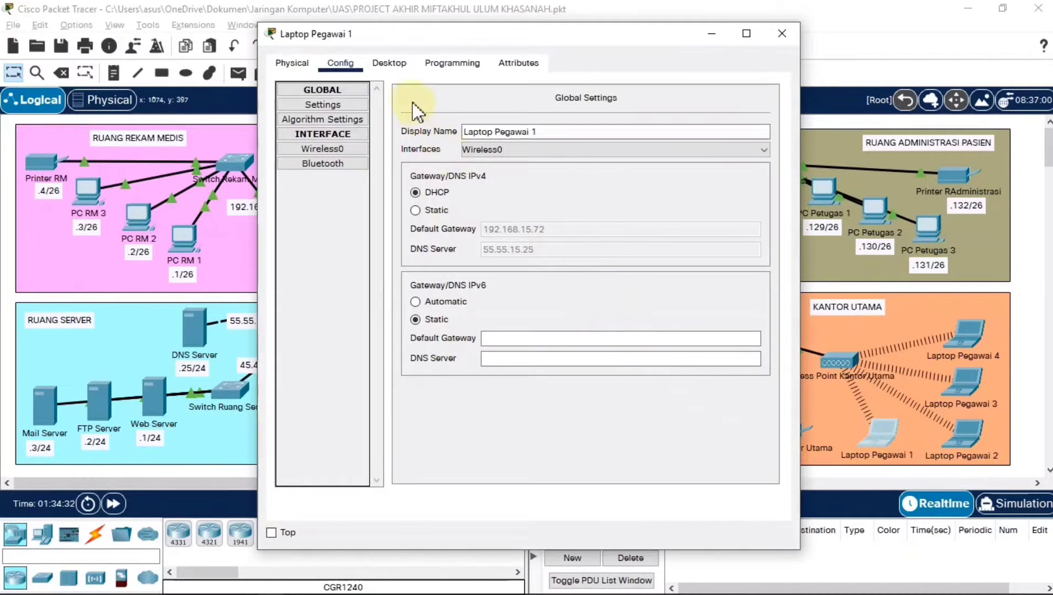
pyautogui.click(391, 64)
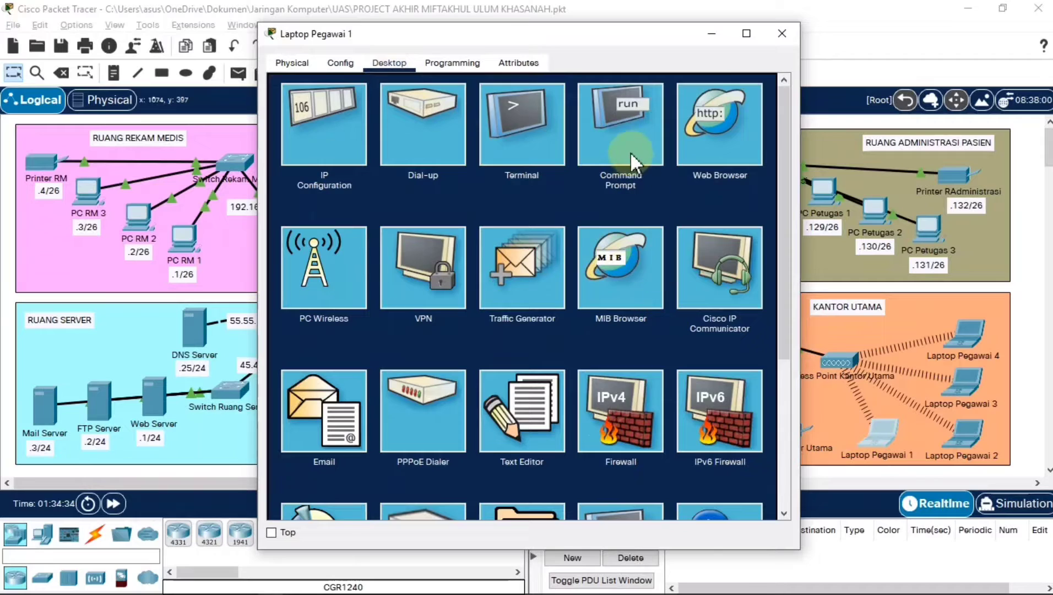
pyautogui.click(509, 426)
pyautogui.click(472, 222)
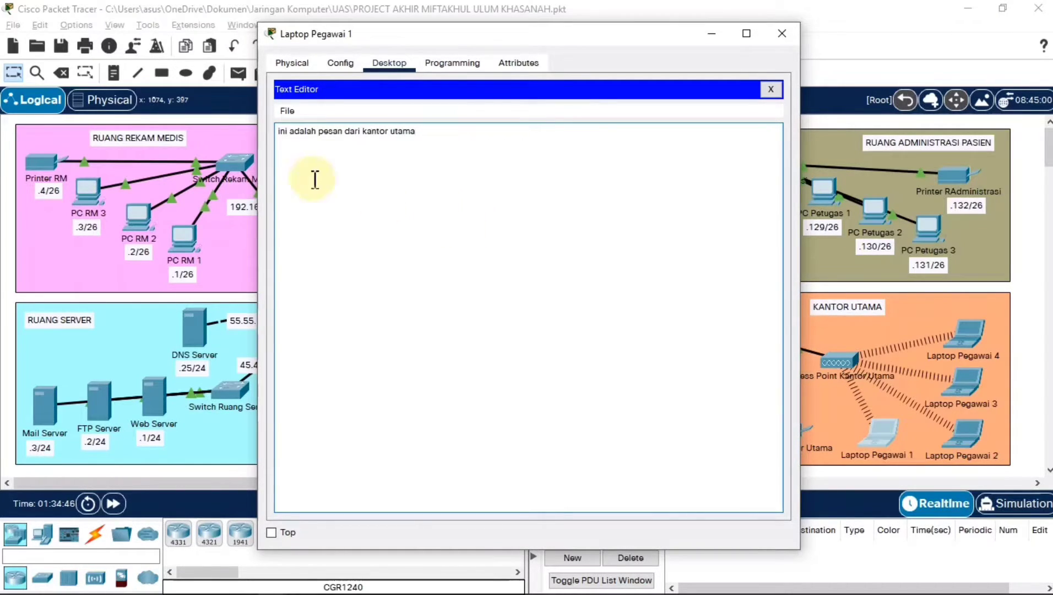
pyautogui.click(280, 110)
pyautogui.click(300, 159)
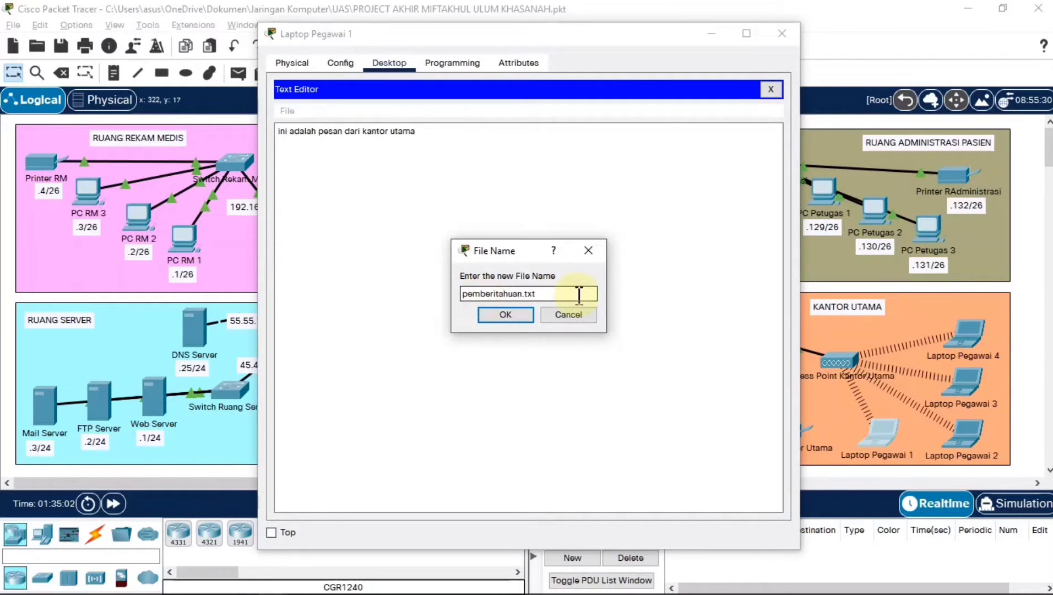
pyautogui.click(523, 318)
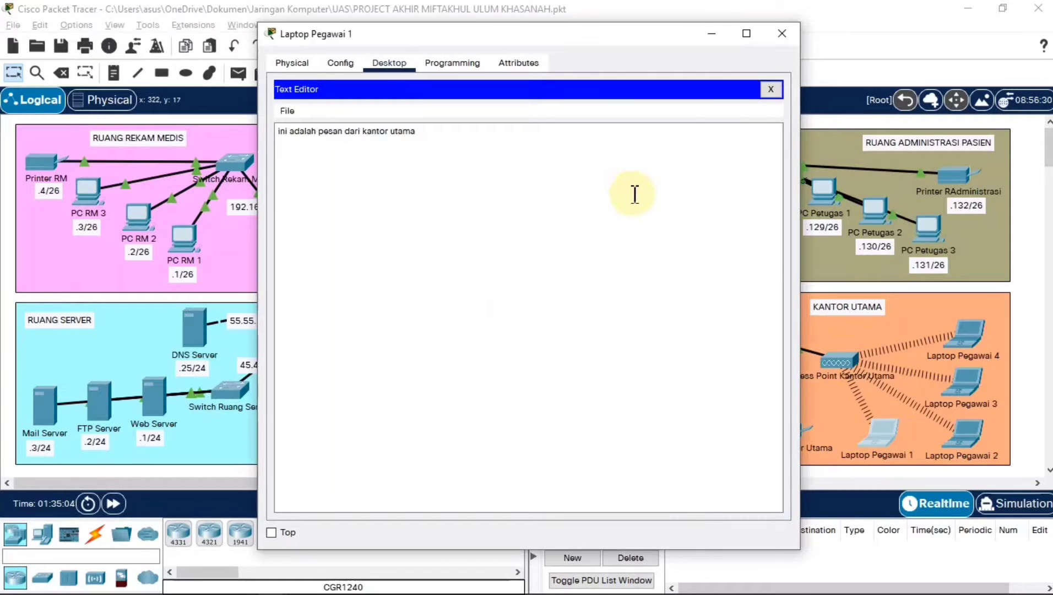
pyautogui.click(769, 90)
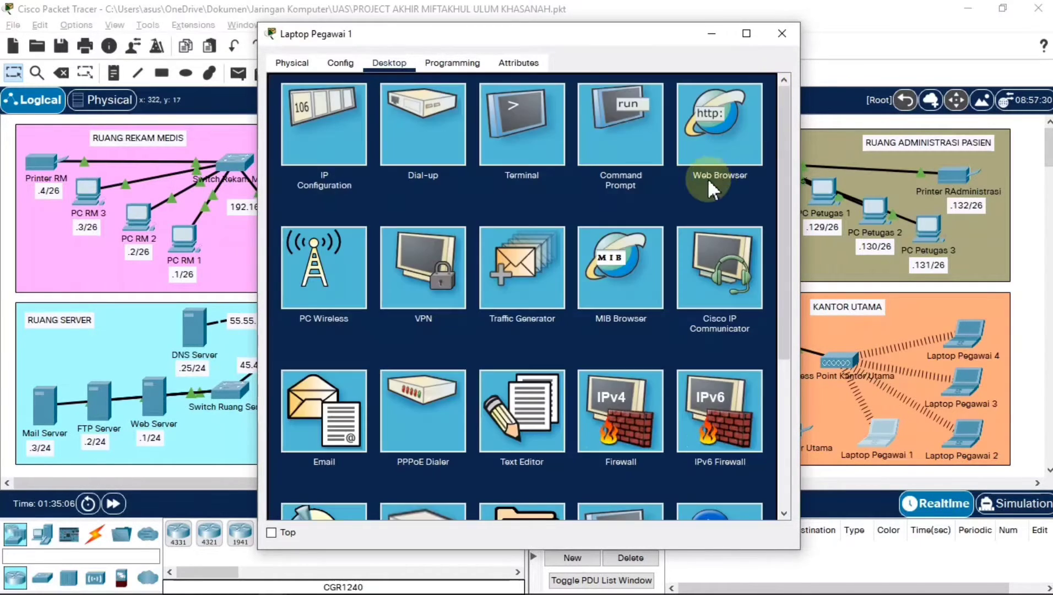
# List the files on Laptop Pegawai 1 with dir in the Command Prompt and check for pemberitahuan.txt.
pyautogui.click(621, 139)
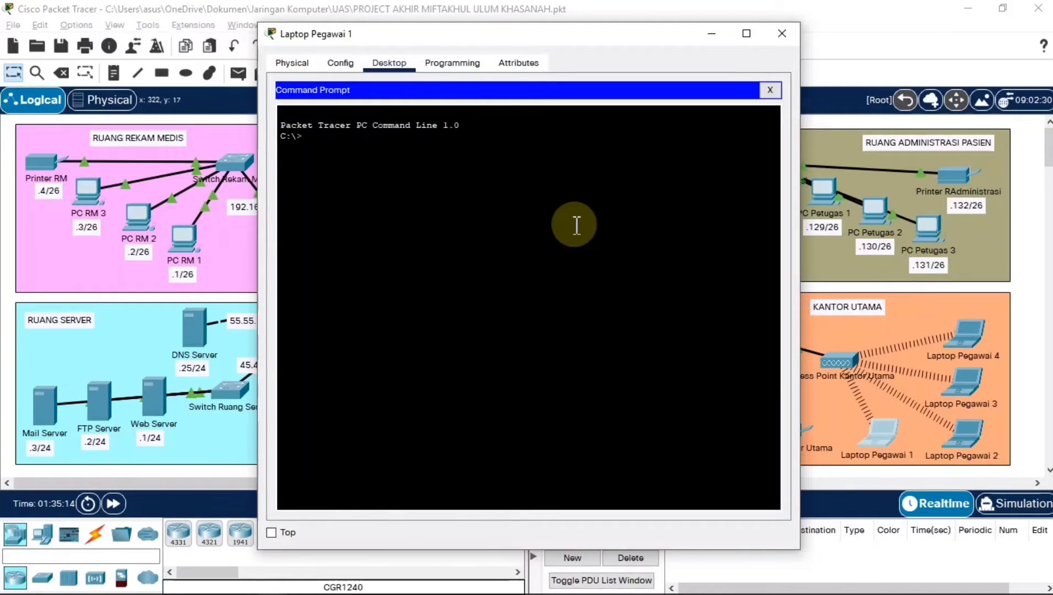
pyautogui.press('Return')
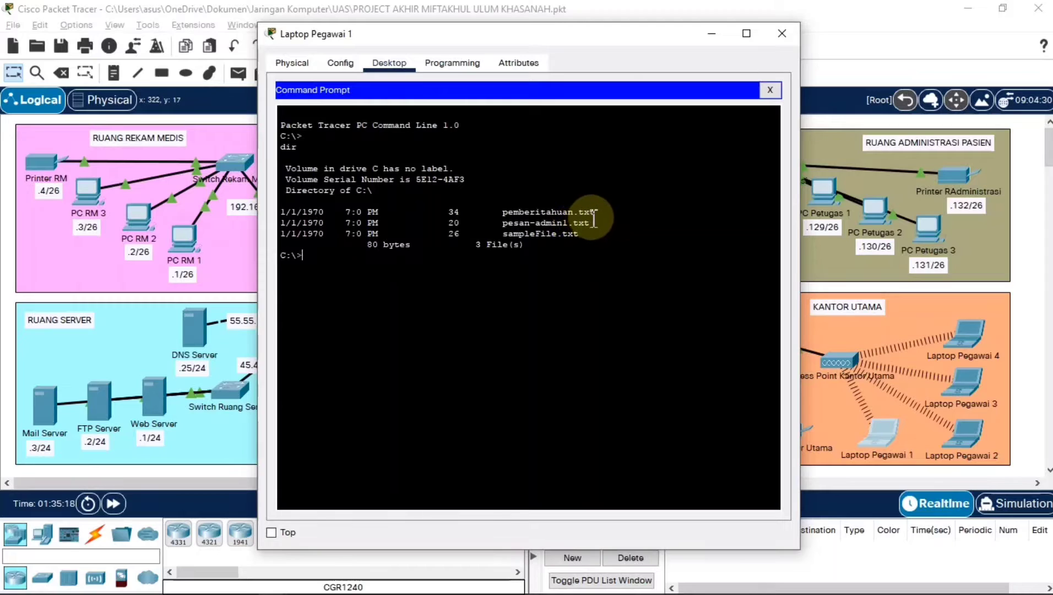
pyautogui.moveTo(594, 212); pyautogui.dragTo(500, 208)
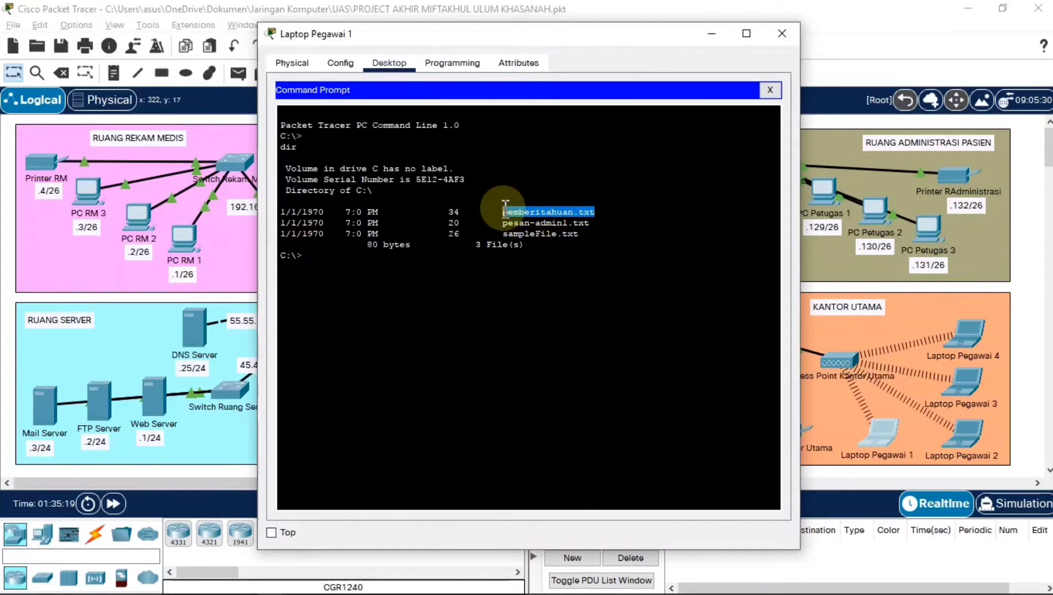
# Connect to the FTP server with ftp 45.45.15.2 and log in as rsud with the account password.
pyautogui.write('f')
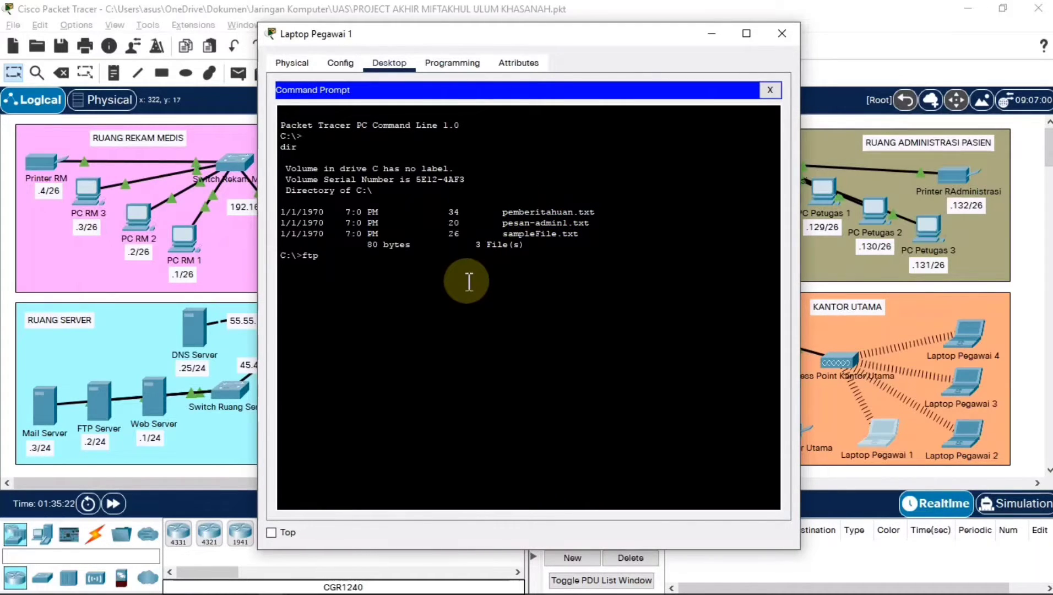
pyautogui.write('tp')
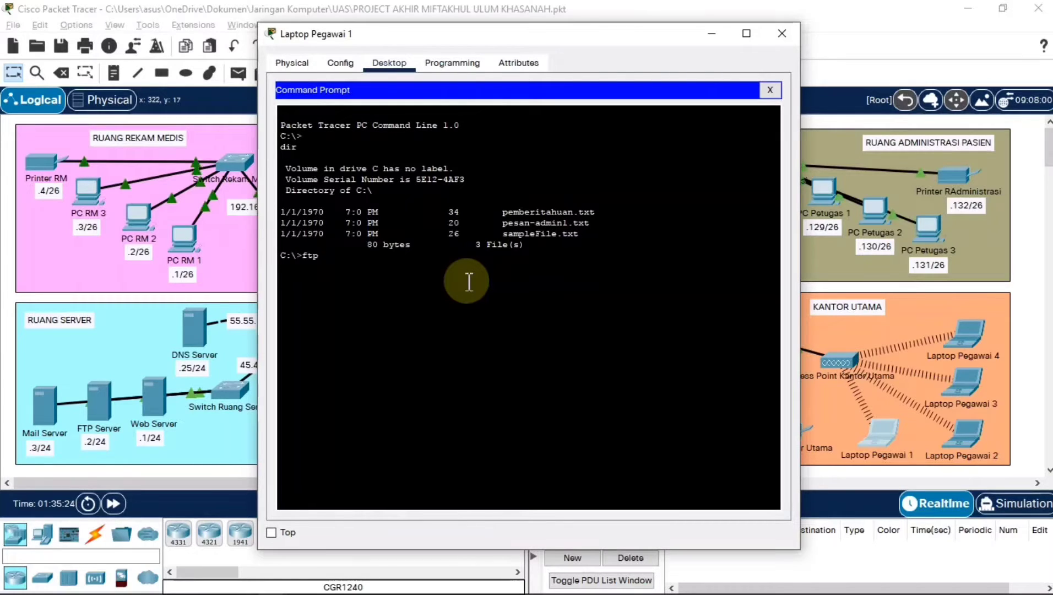
pyautogui.write(' 45.45.15.2')
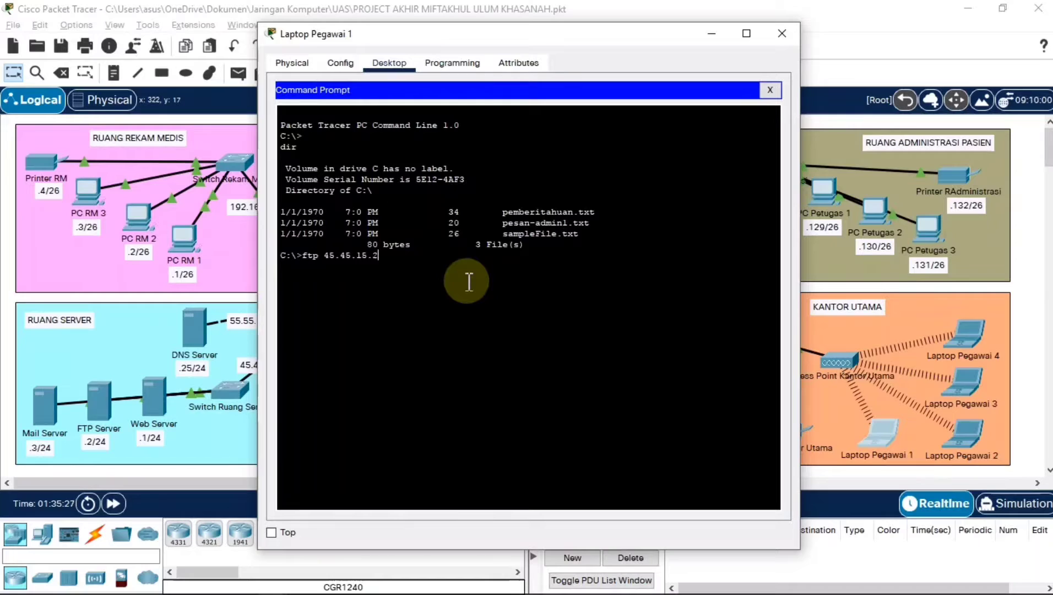
pyautogui.press('Return')
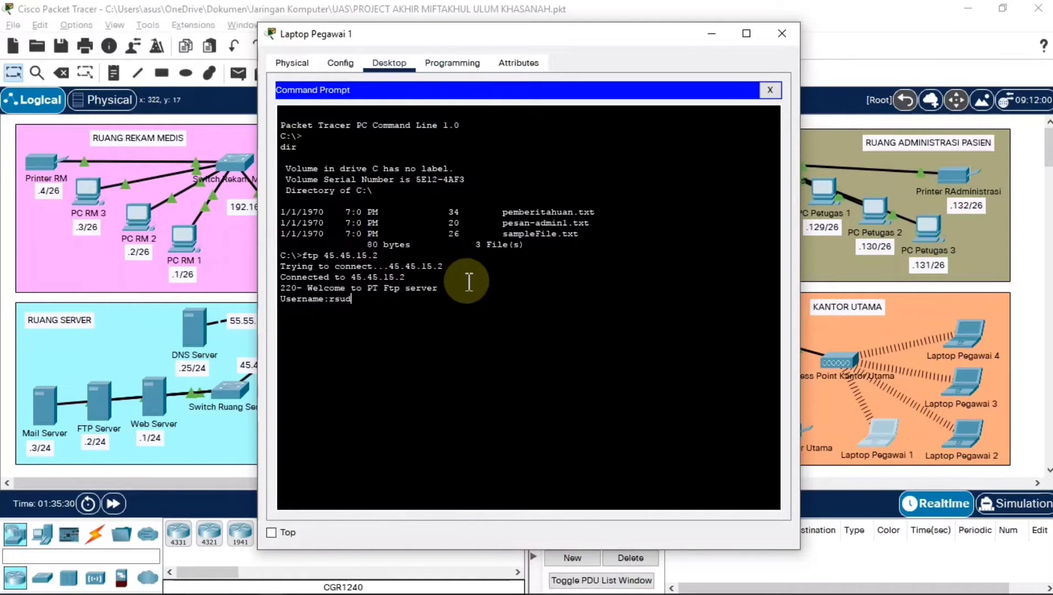
pyautogui.press('Return')
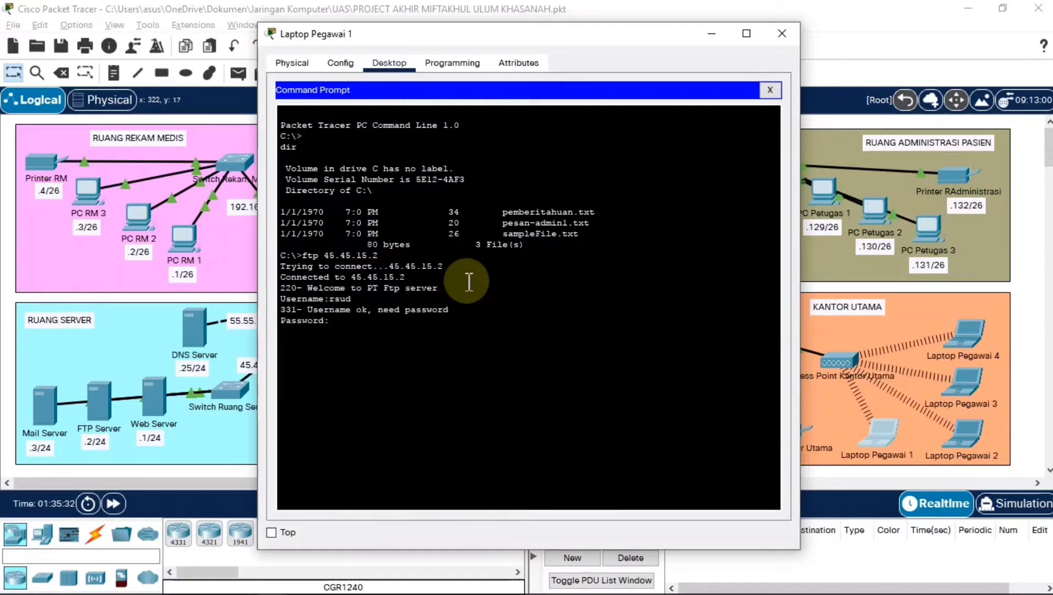
pyautogui.press('Return')
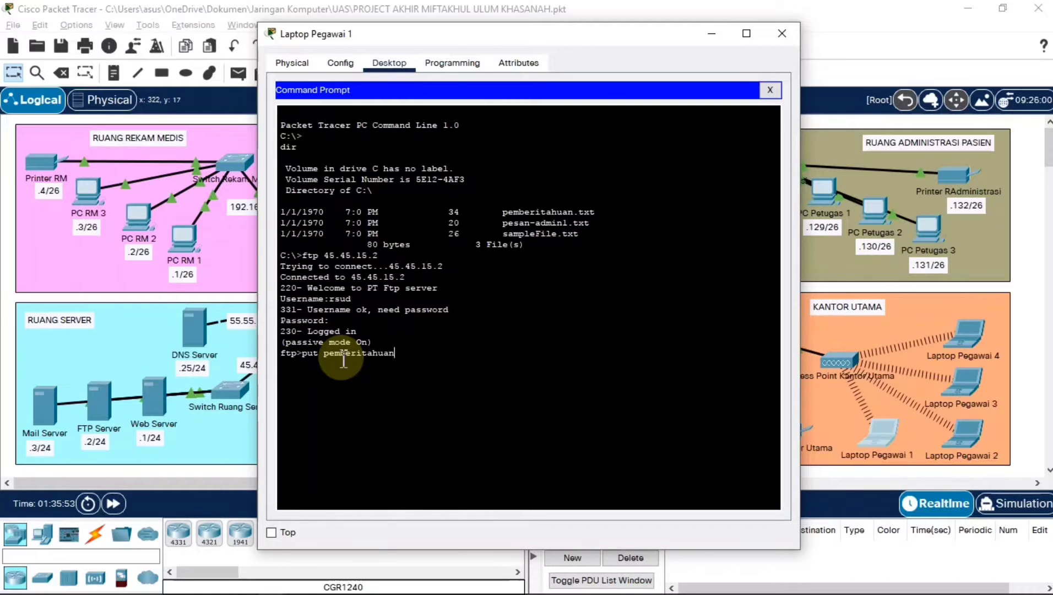
# Upload the file to the FTP server with put pemberitahuan.txt and close Laptop Pegawai 1.
pyautogui.write('.txt')
pyautogui.press('Return')
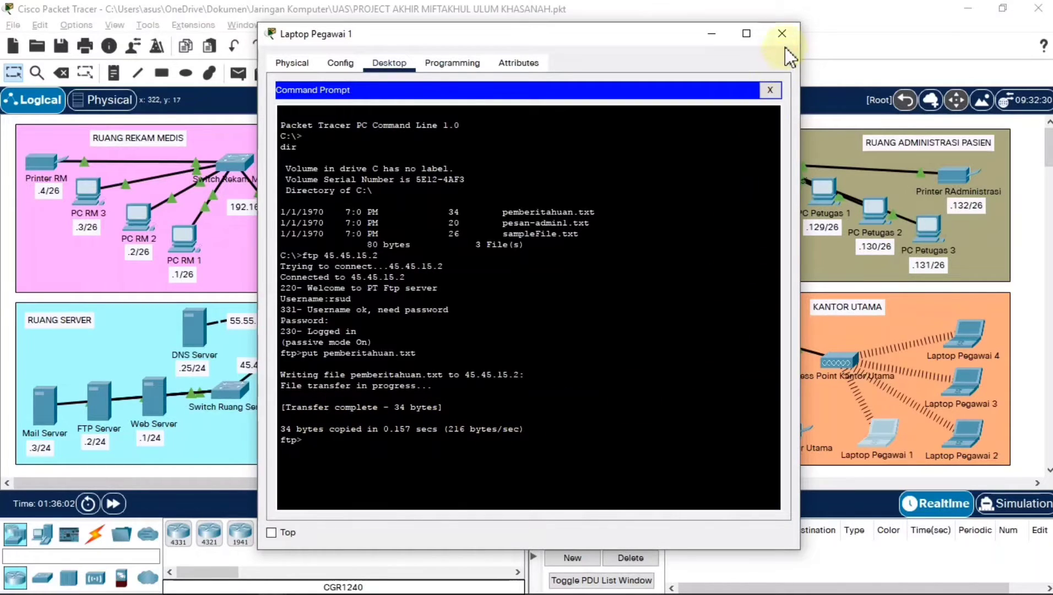
pyautogui.click(782, 34)
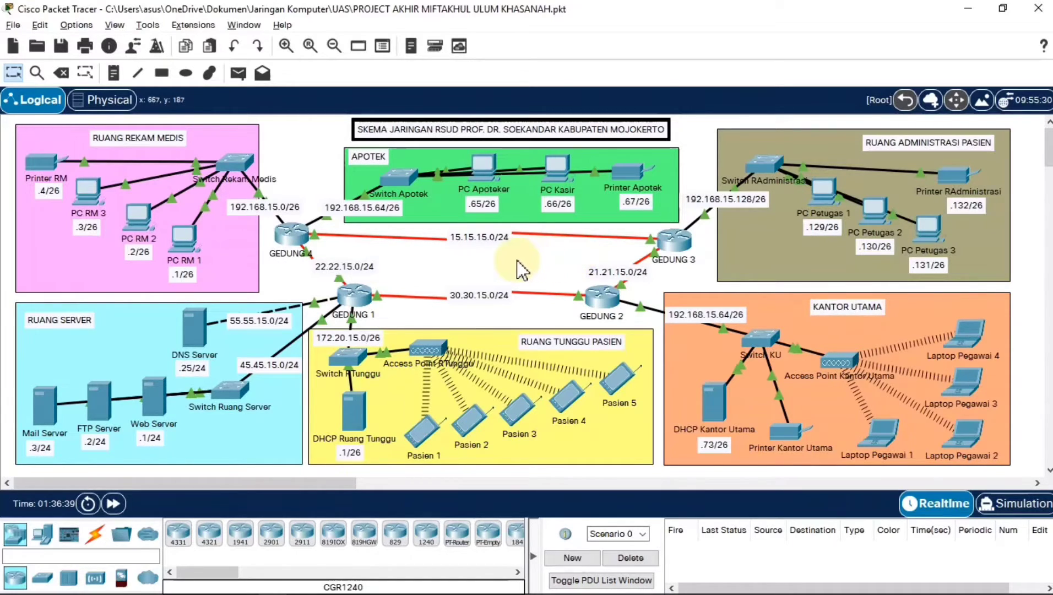
# On Pasien 4, connect with ftp 45.45.15.2, log in as rsud with the account password, and download the file with get pemberitahuan.txt.
pyautogui.click(559, 411)
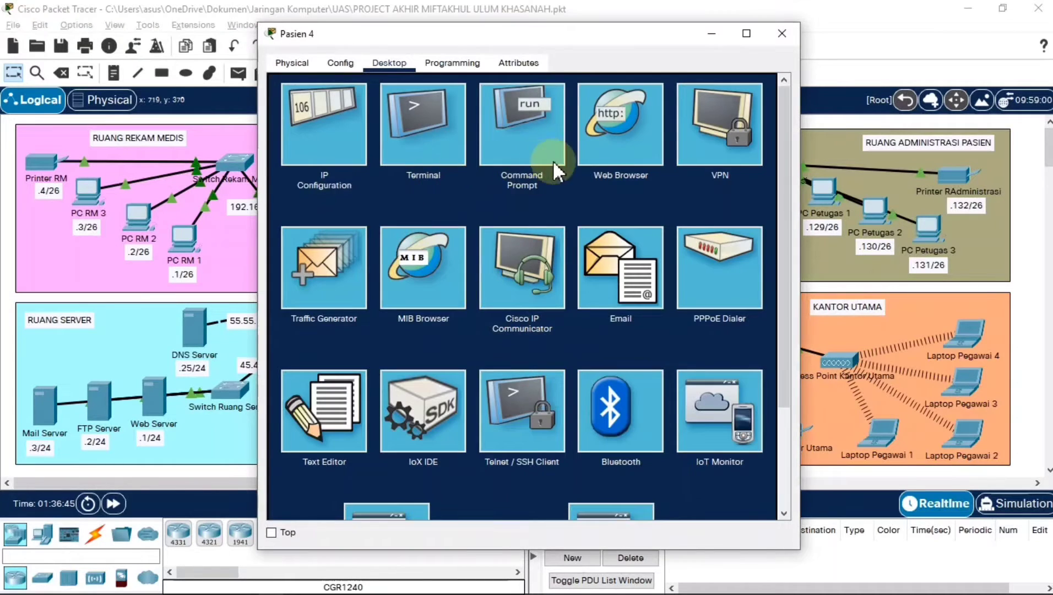
pyautogui.click(512, 146)
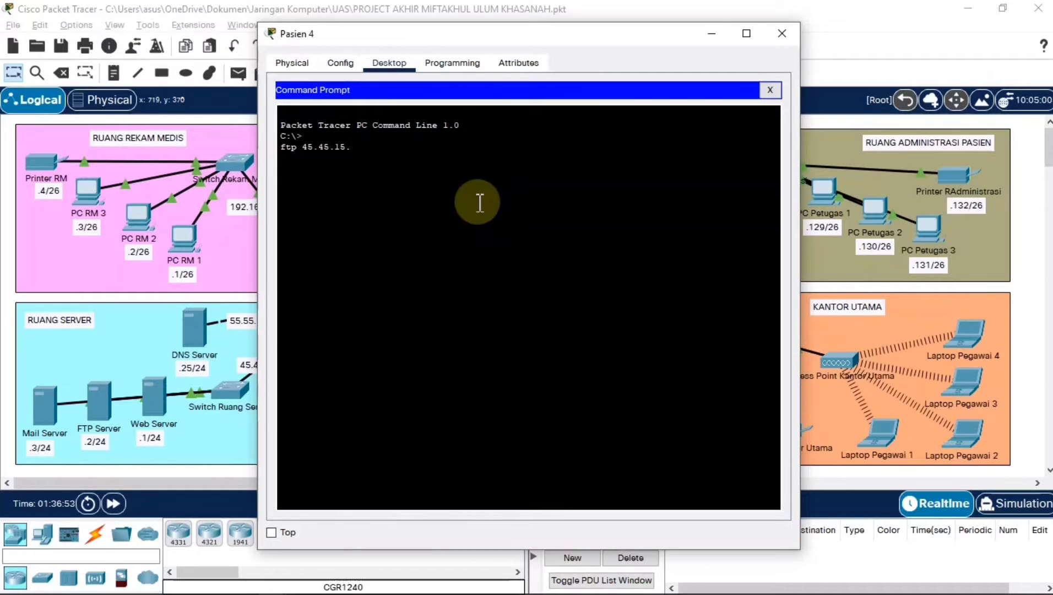
pyautogui.press('Return')
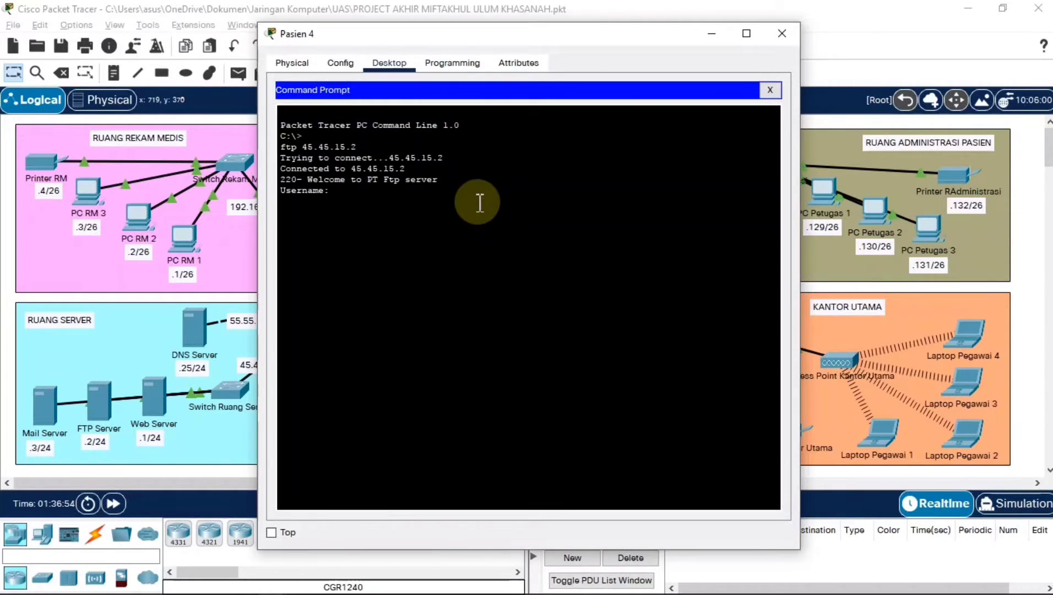
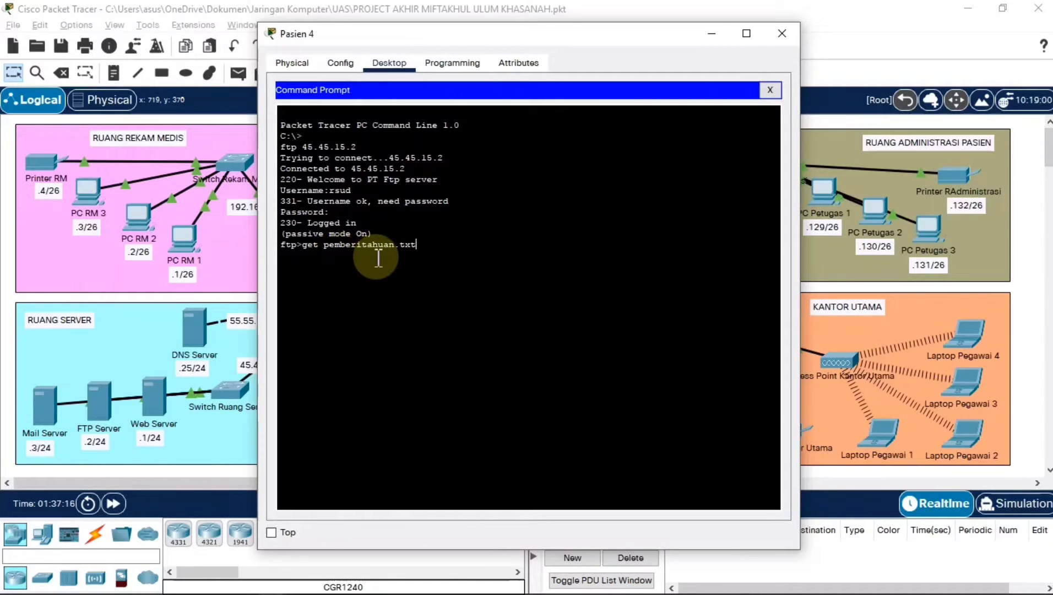
pyautogui.press('Return')
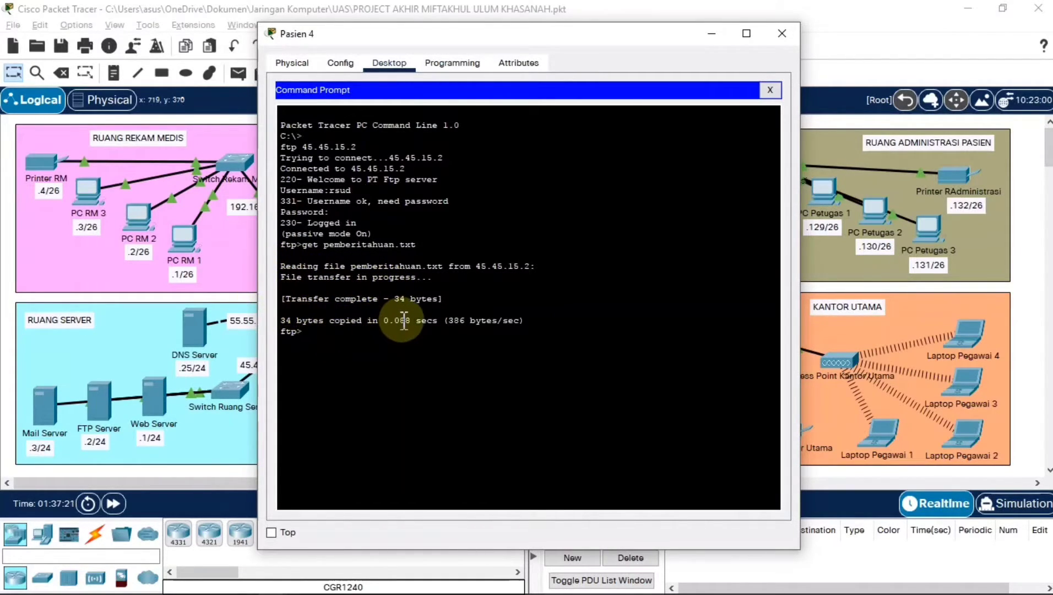
pyautogui.click(770, 90)
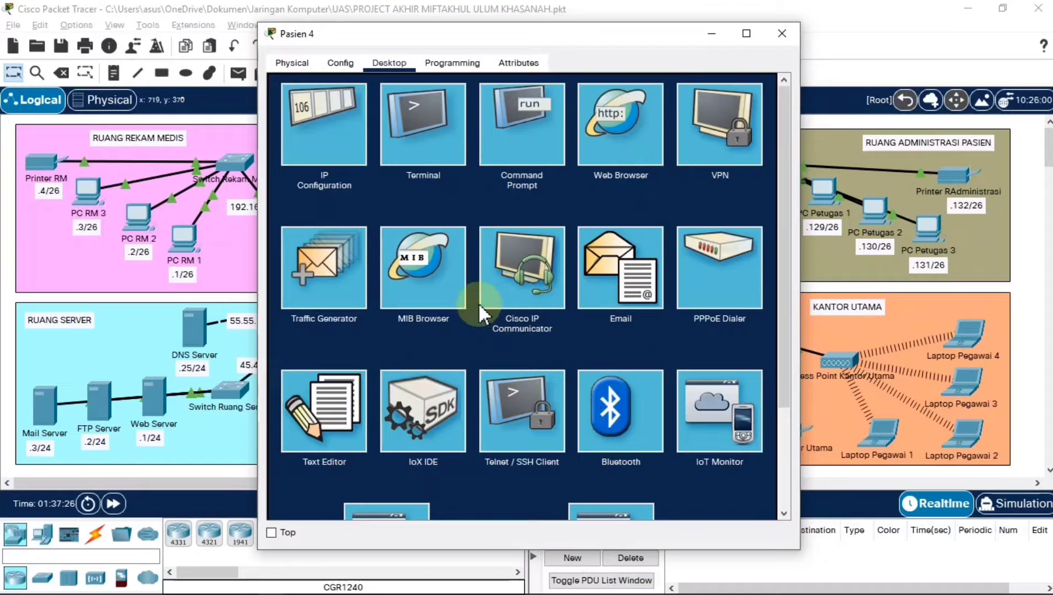
# Open the downloaded pemberitahuan.txt in Pasien 4's Text Editor to check its message, then close the device.
pyautogui.click(327, 386)
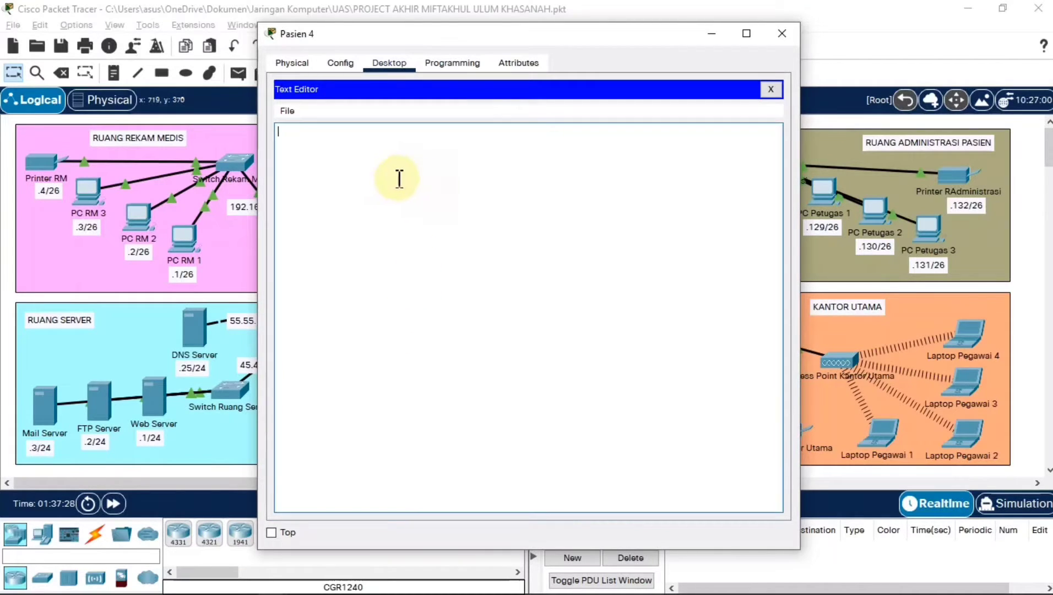
pyautogui.click(288, 111)
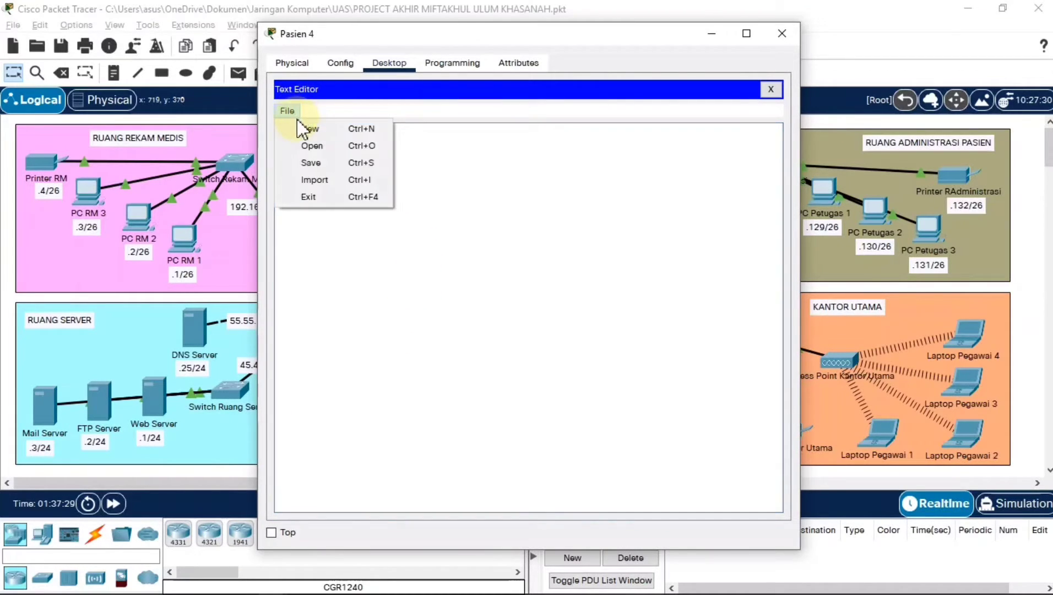
pyautogui.click(312, 146)
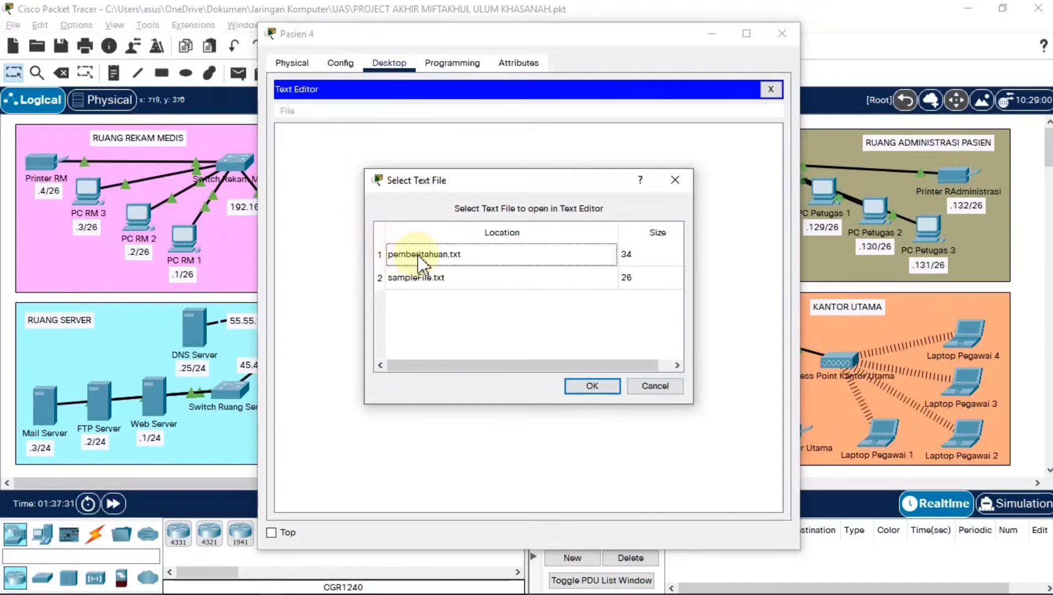
pyautogui.click(487, 256)
pyautogui.click(604, 390)
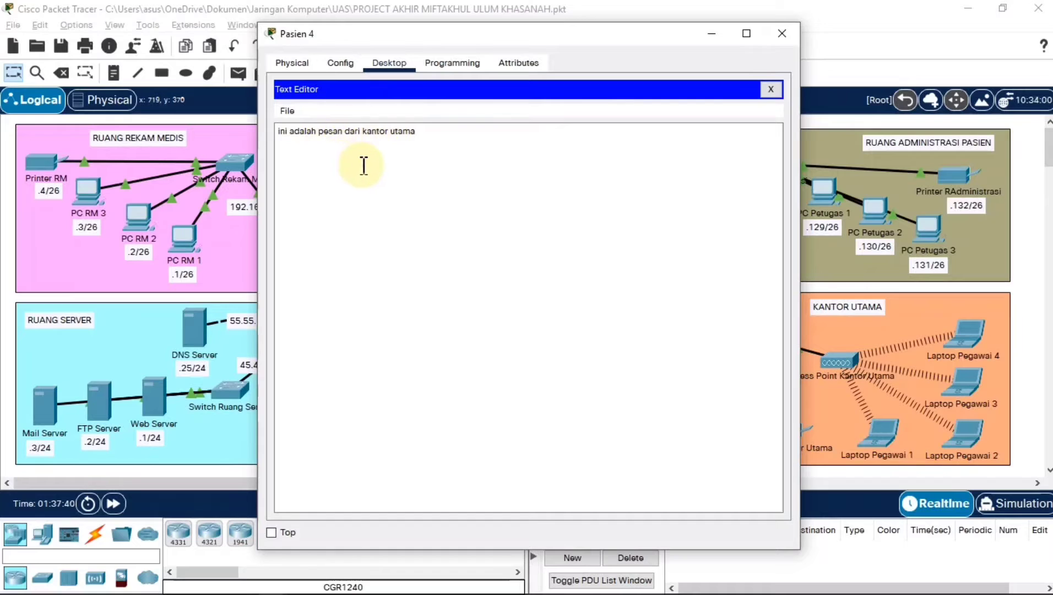
pyautogui.click(781, 33)
# Switch to the PDF report in Adobe Acrobat and read the Mail Server section, from the account table through the mailrsud.com settings to Pasien 1's mail configuration.
pyautogui.hotkey('alt', 'Tab')
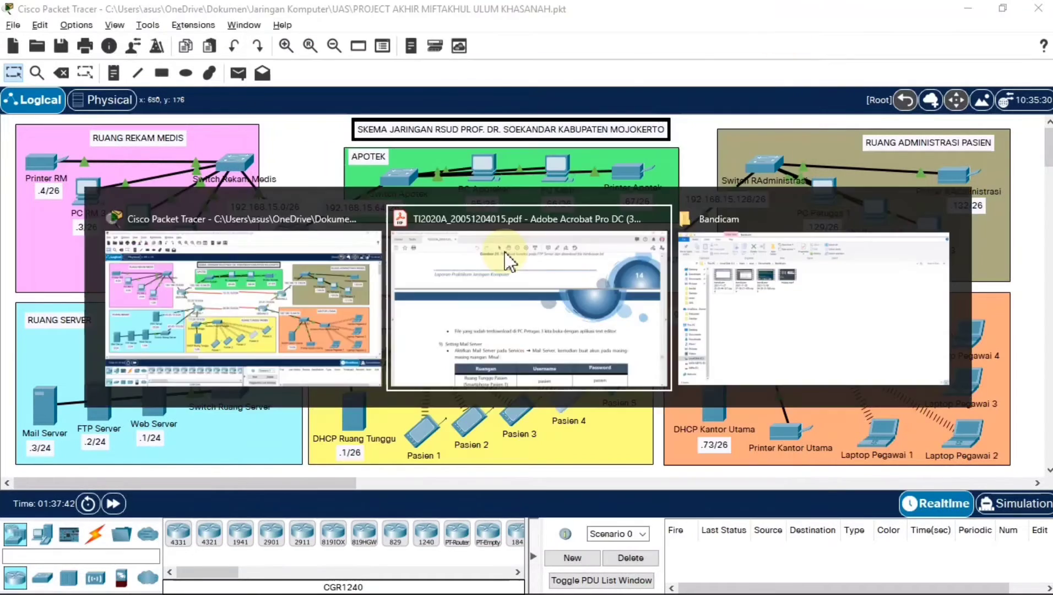
pyautogui.scroll(-1, 474, 421)
pyautogui.scroll(-5, 475, 421)
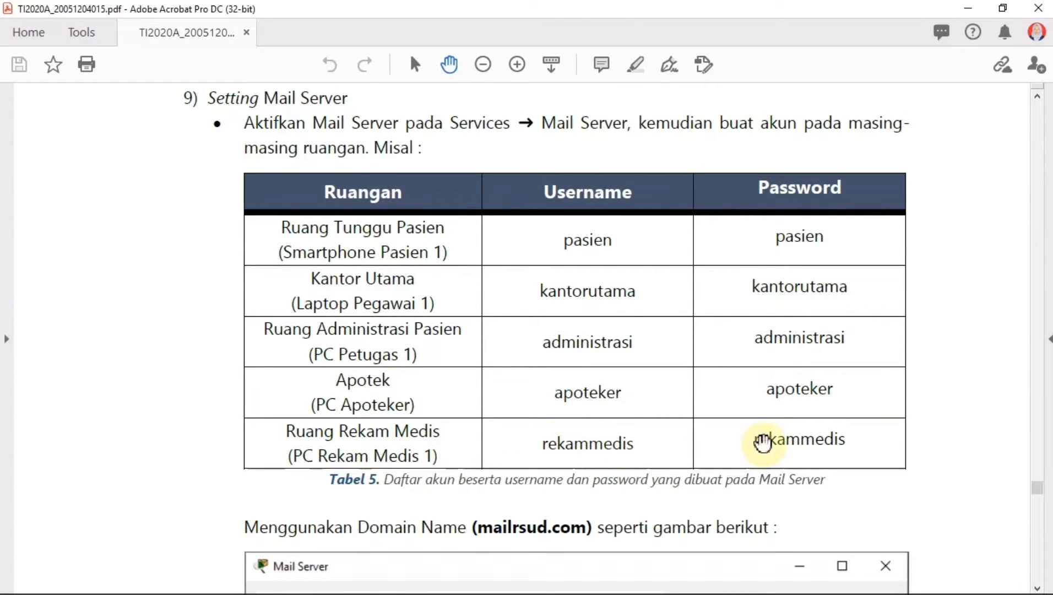
pyautogui.scroll(-10, 762, 442)
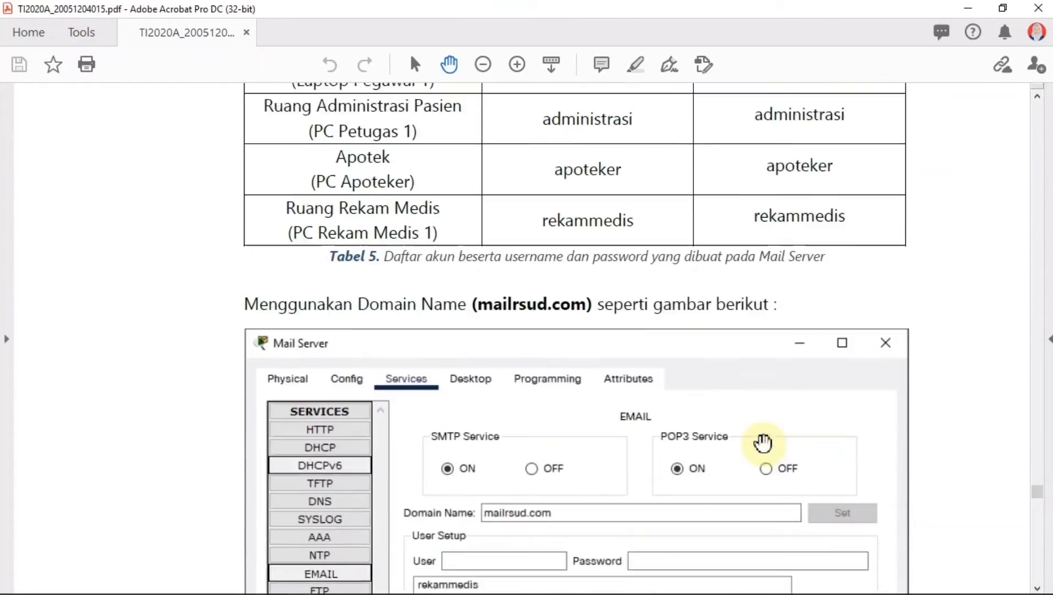
pyautogui.scroll(-1, 762, 442)
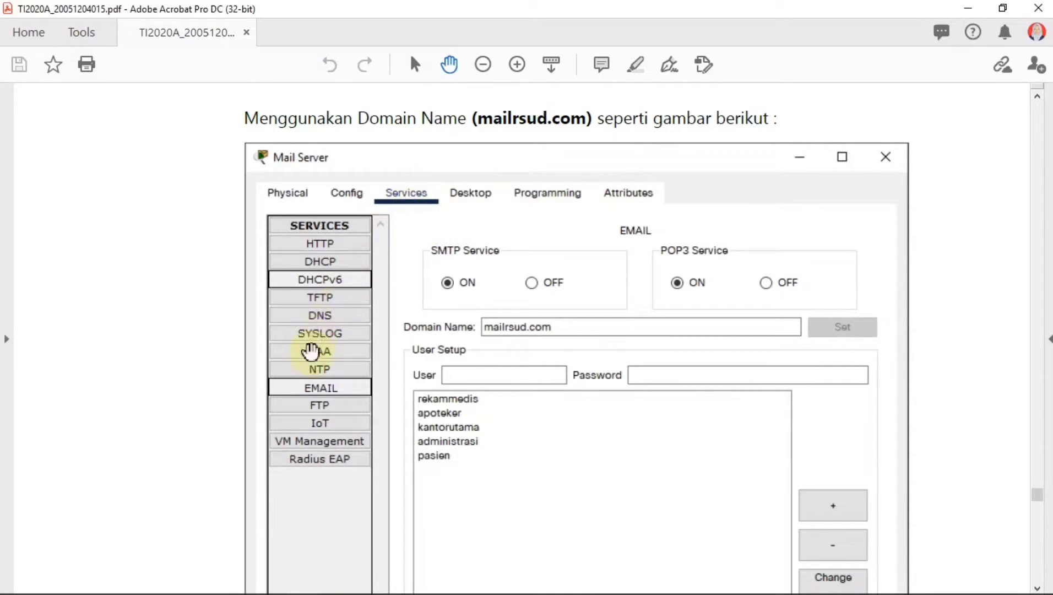
pyautogui.scroll(-2, 320, 392)
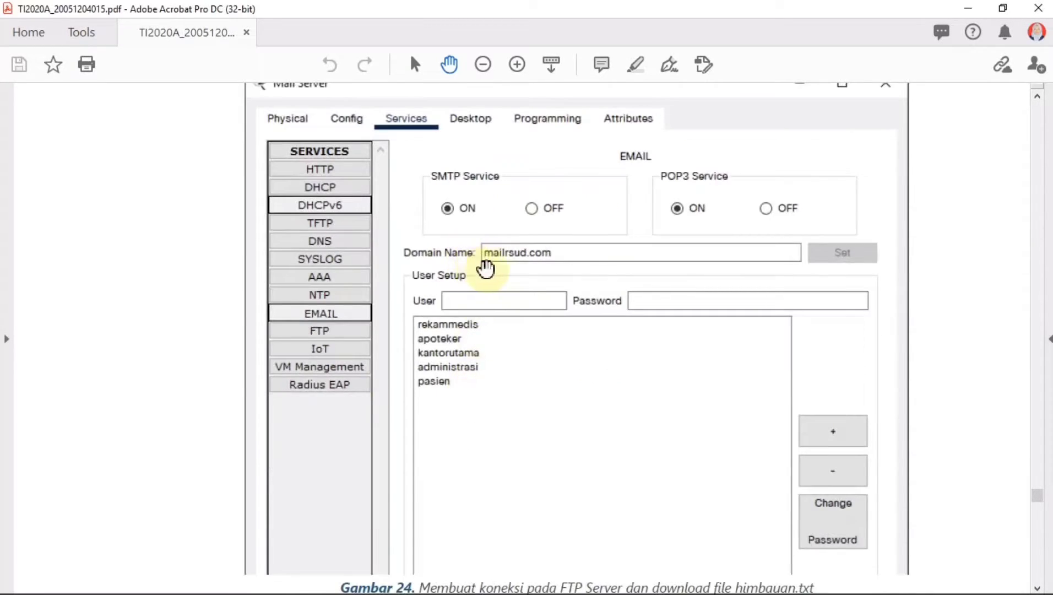
pyautogui.scroll(-5, 664, 237)
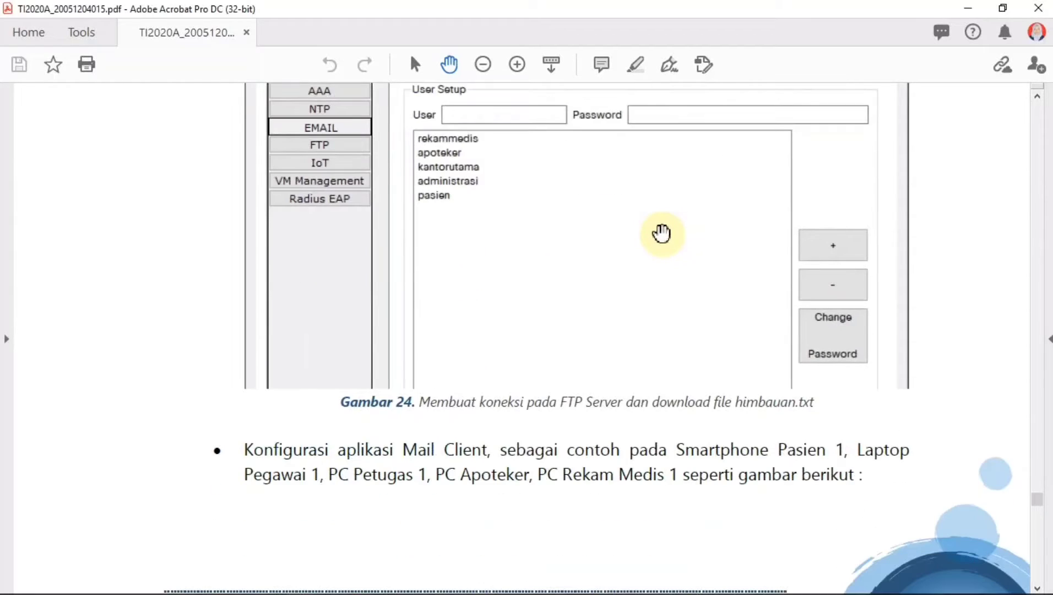
pyautogui.scroll(-7, 662, 233)
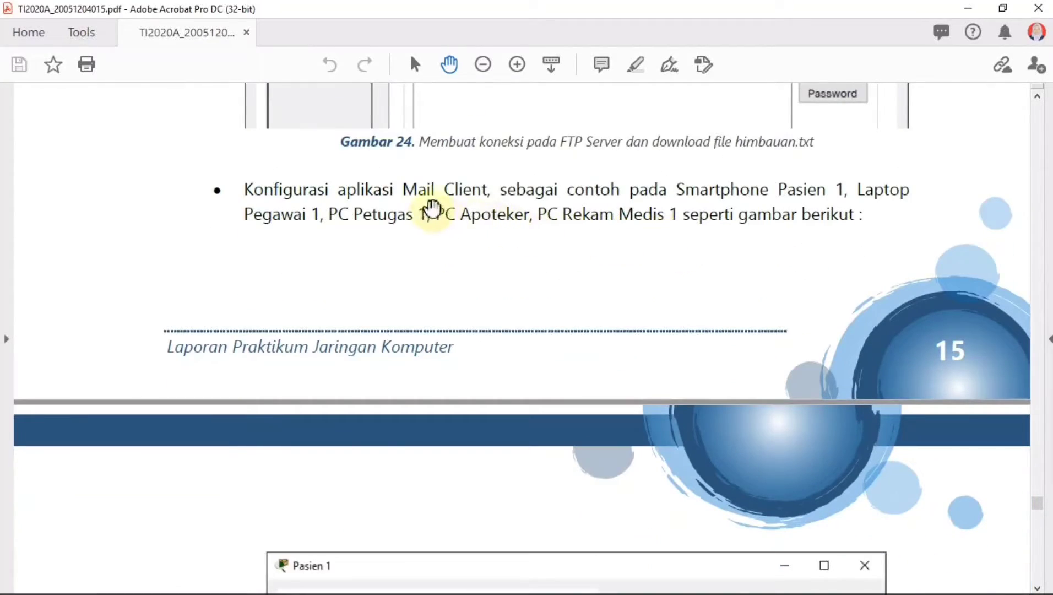
pyautogui.scroll(-8, 858, 317)
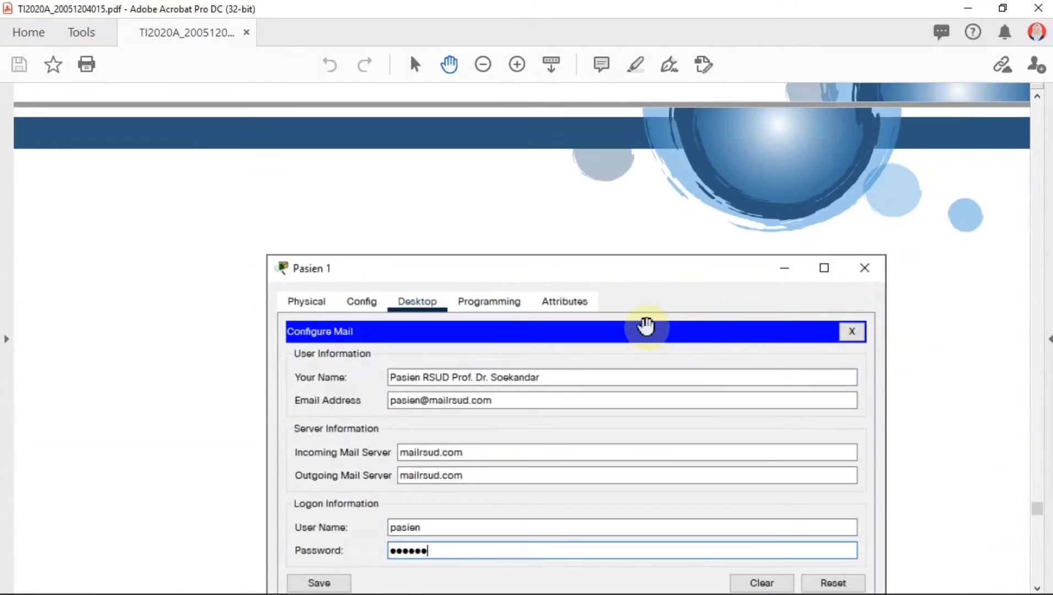
# Read the report's mail client configurations for Pasien 1, Laptop Pegawai 1, PC Petugas 1, PC Apoteker and PC Ruang Medis 1.
pyautogui.scroll(-4, 645, 326)
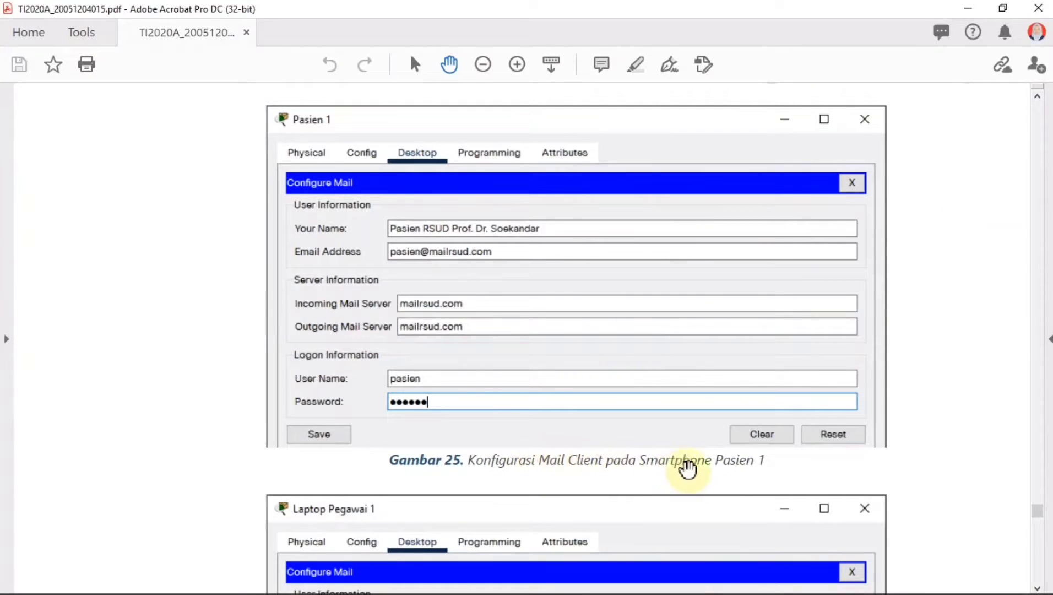
pyautogui.scroll(-12, 682, 430)
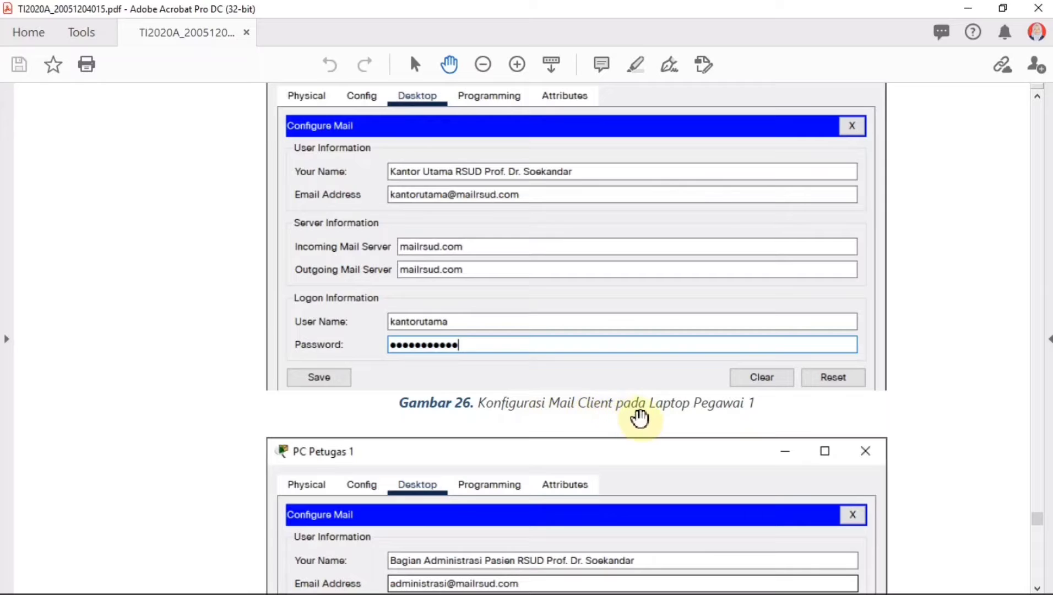
pyautogui.scroll(-15, 641, 387)
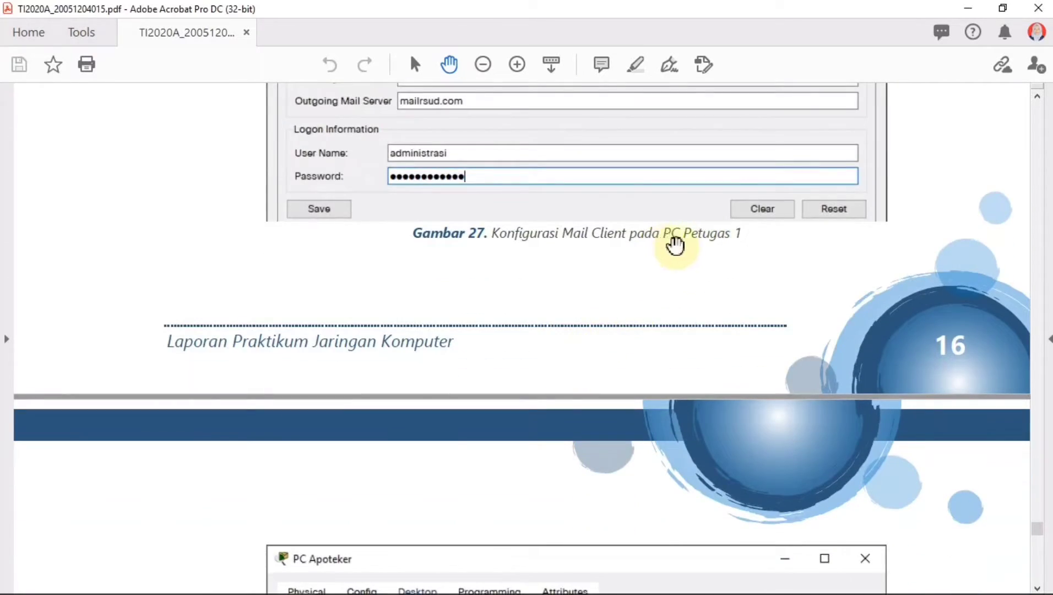
pyautogui.scroll(-10, 710, 252)
pyautogui.scroll(-5, 707, 257)
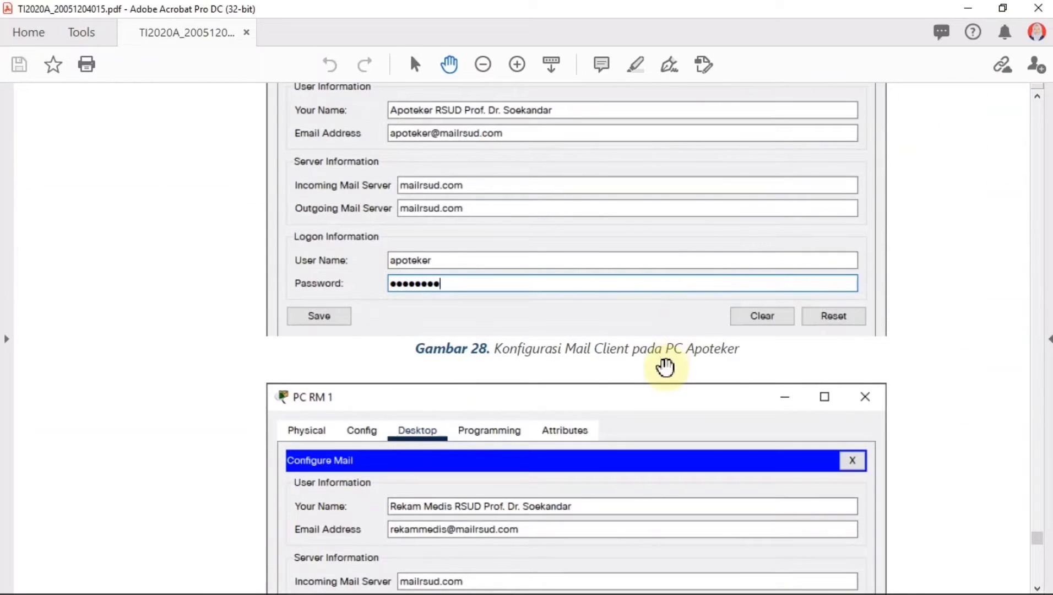
pyautogui.scroll(-11, 665, 366)
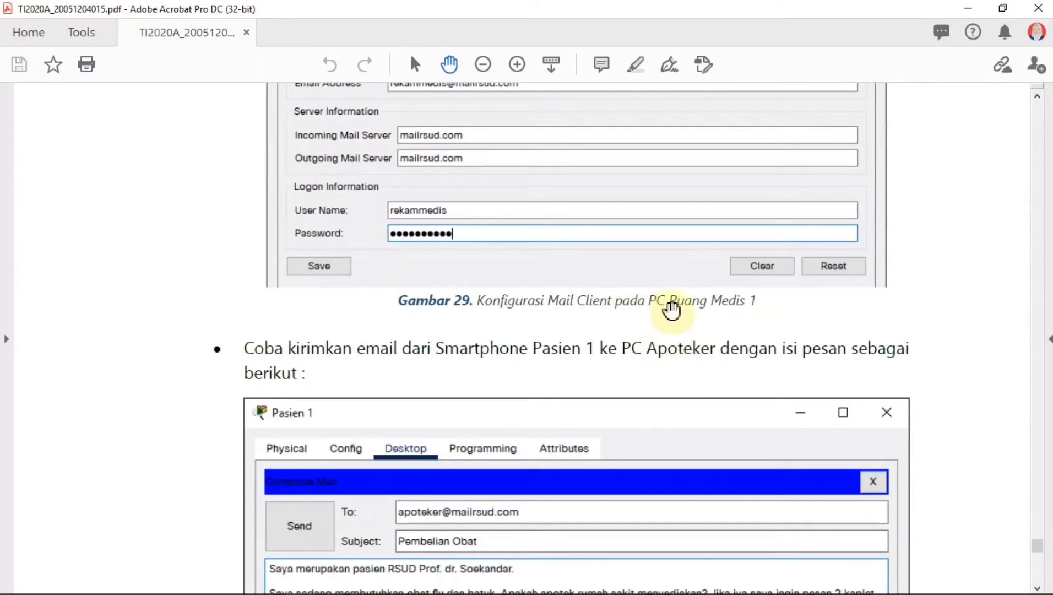
# Read the report's email test: Pasien 1's Pembelian Obat message, PC Apoteker's reply, and the instruction to check Pasien 1's mail.
pyautogui.scroll(-5, 627, 375)
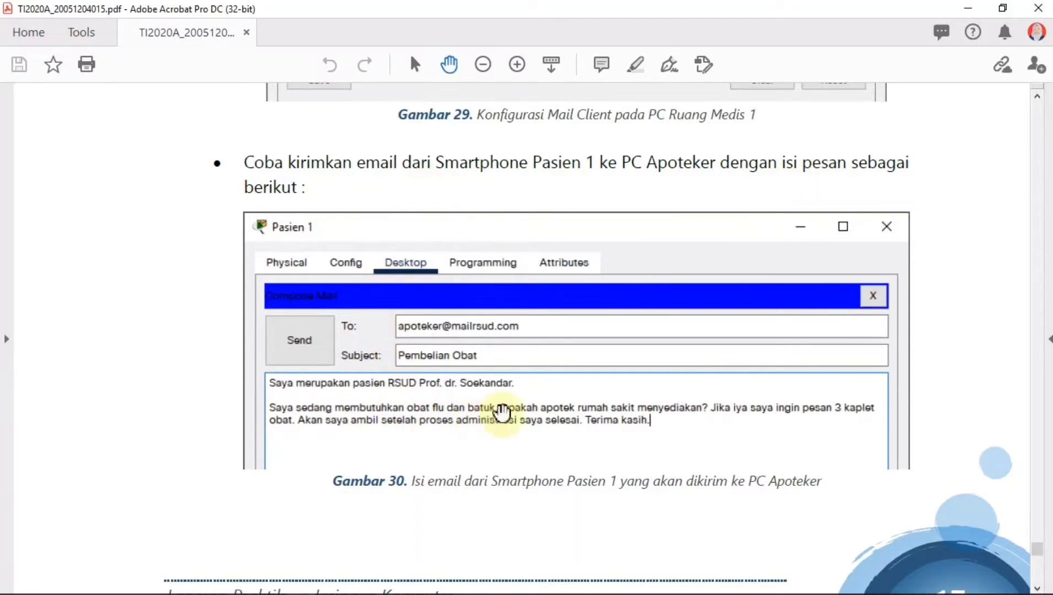
pyautogui.scroll(-10, 537, 402)
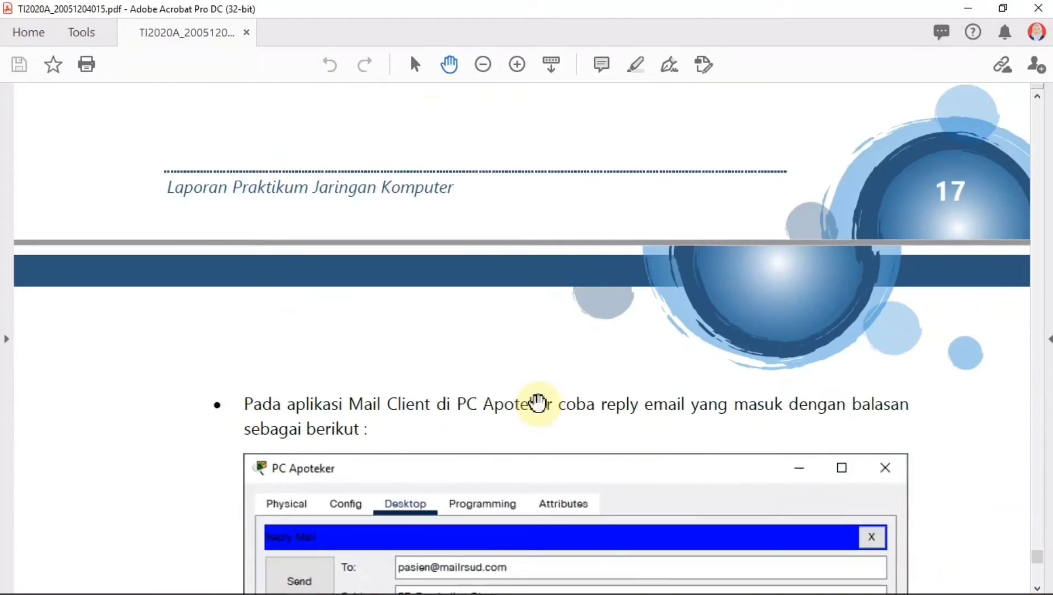
pyautogui.scroll(-5, 537, 402)
pyautogui.scroll(-1, 419, 239)
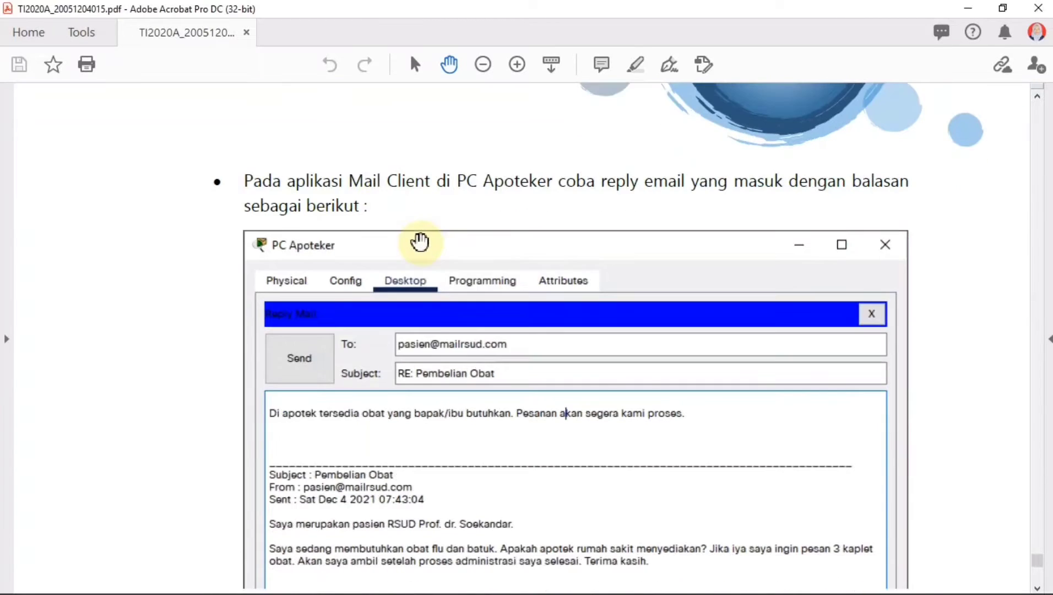
pyautogui.scroll(-2, 420, 241)
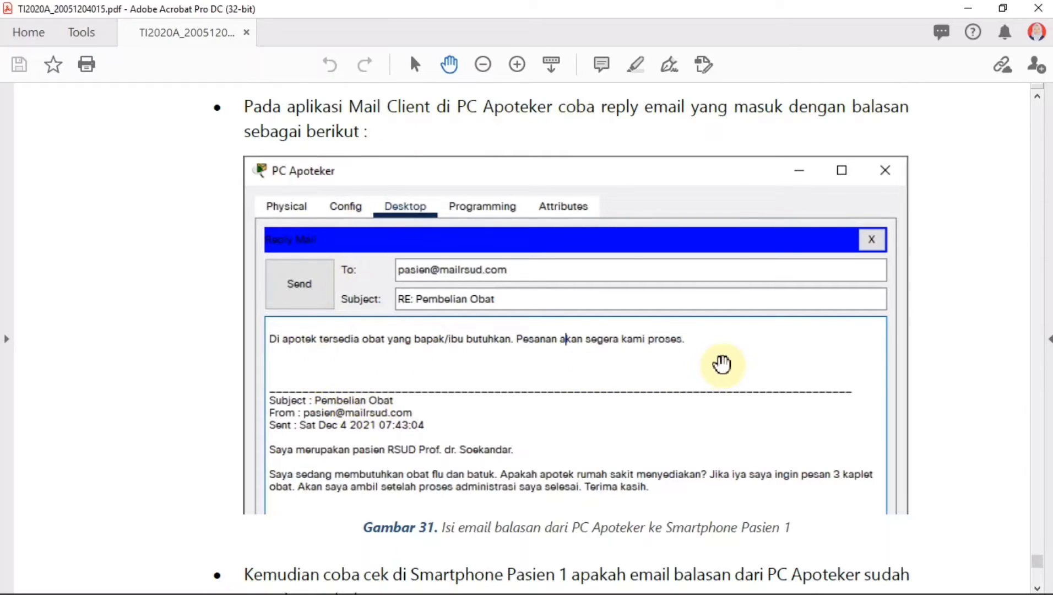
pyautogui.scroll(-6, 722, 361)
pyautogui.scroll(-2, 722, 363)
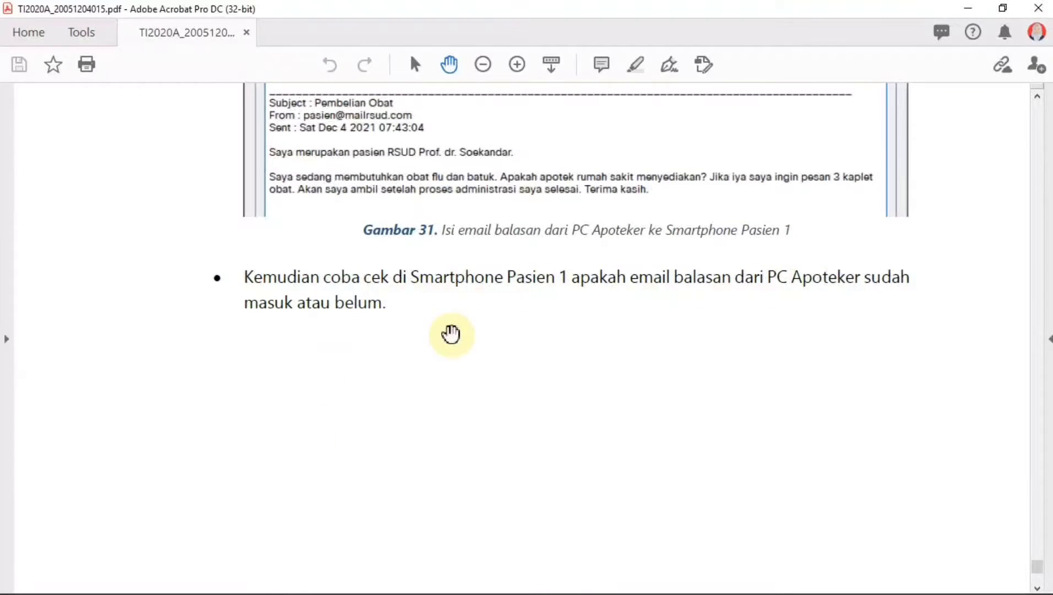
# Switch to Cisco Packet Tracer and examine the Mail Server's IPv4 address, subnet mask, default gateway and DNS server.
pyautogui.hotkey('alt', 'Tab')
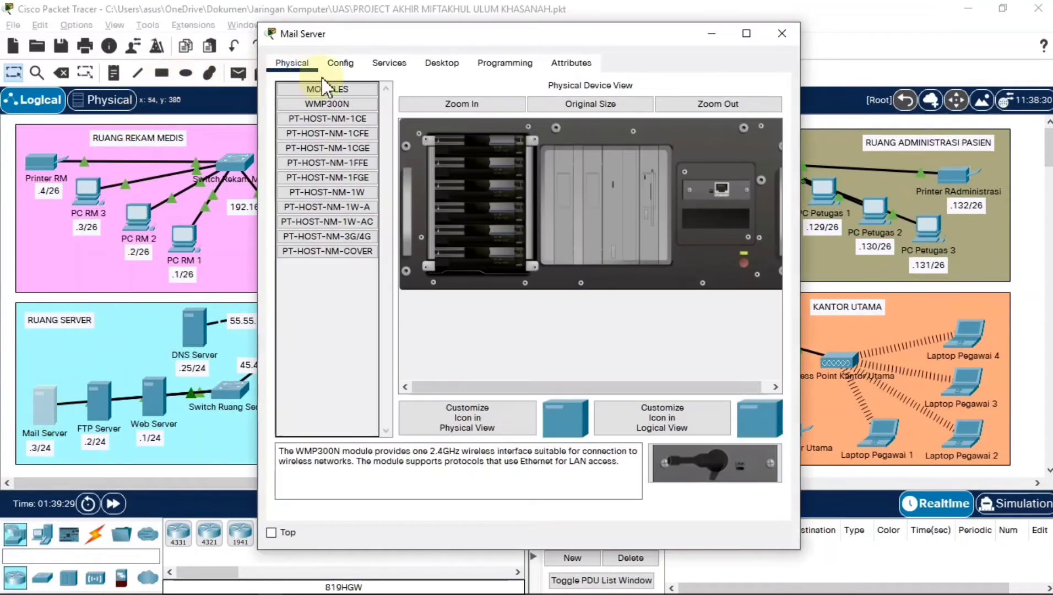
pyautogui.click(441, 62)
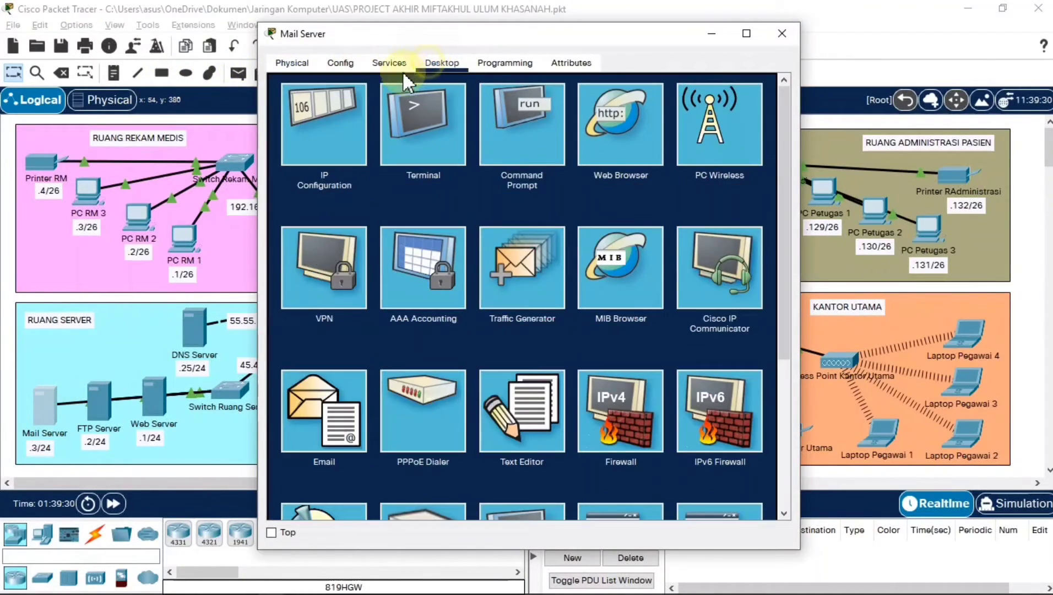
pyautogui.click(333, 118)
pyautogui.tripleClick(517, 152)
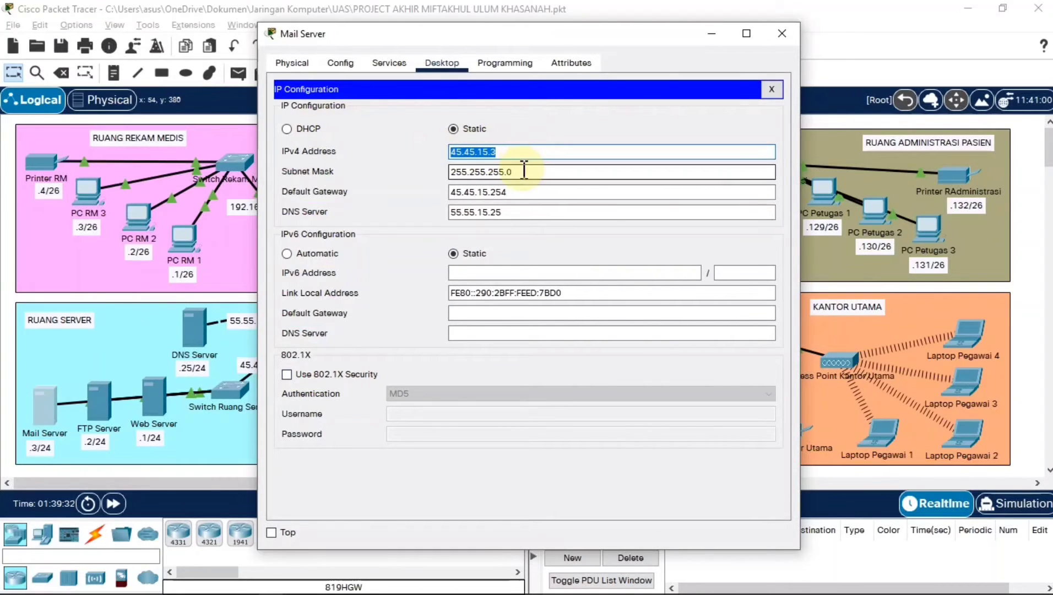
pyautogui.tripleClick(524, 171)
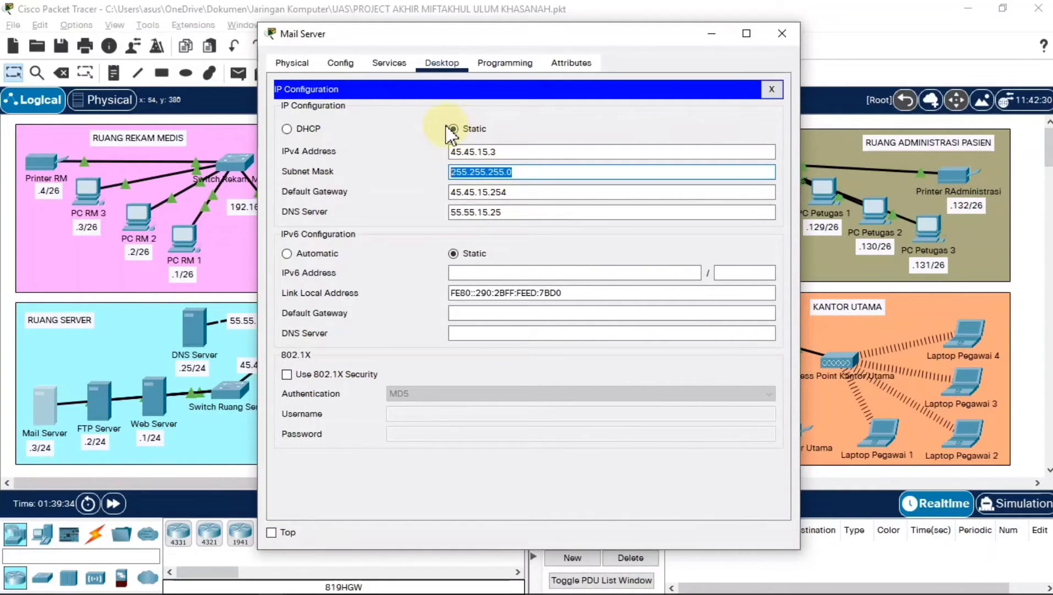
pyautogui.moveTo(536, 190); pyautogui.dragTo(446, 187)
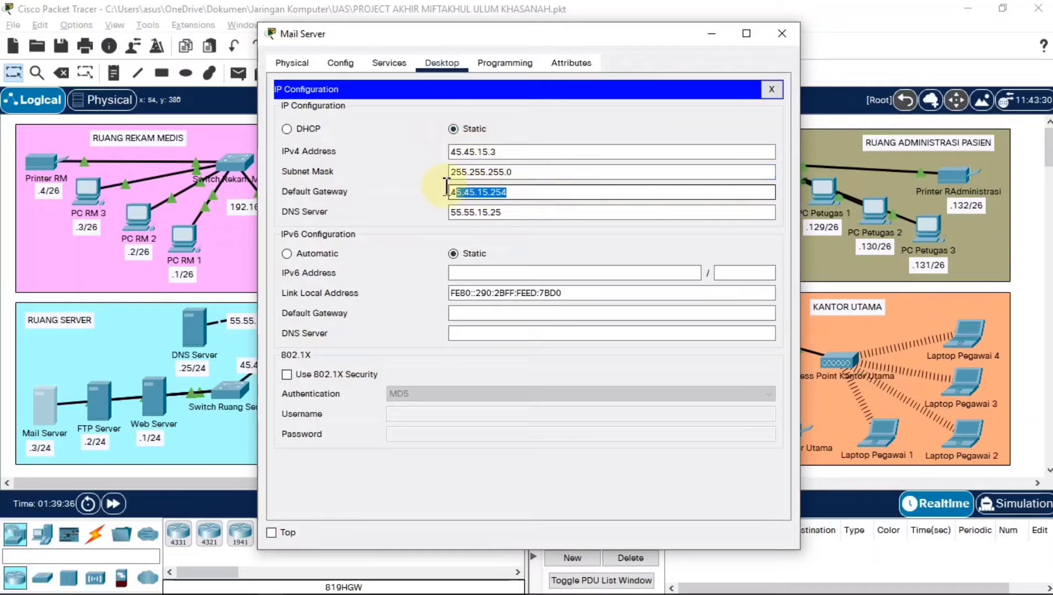
pyautogui.moveTo(509, 212); pyautogui.dragTo(444, 212)
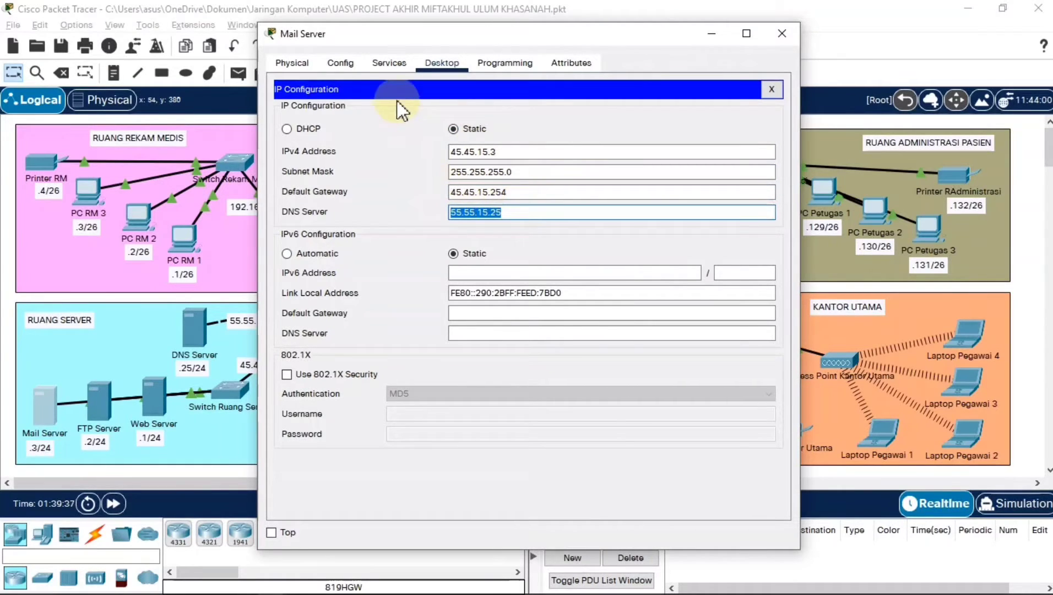
# Review the Mail Server's EMAIL service domain and each user account from rekammedis through pasien, then close the device.
pyautogui.click(389, 64)
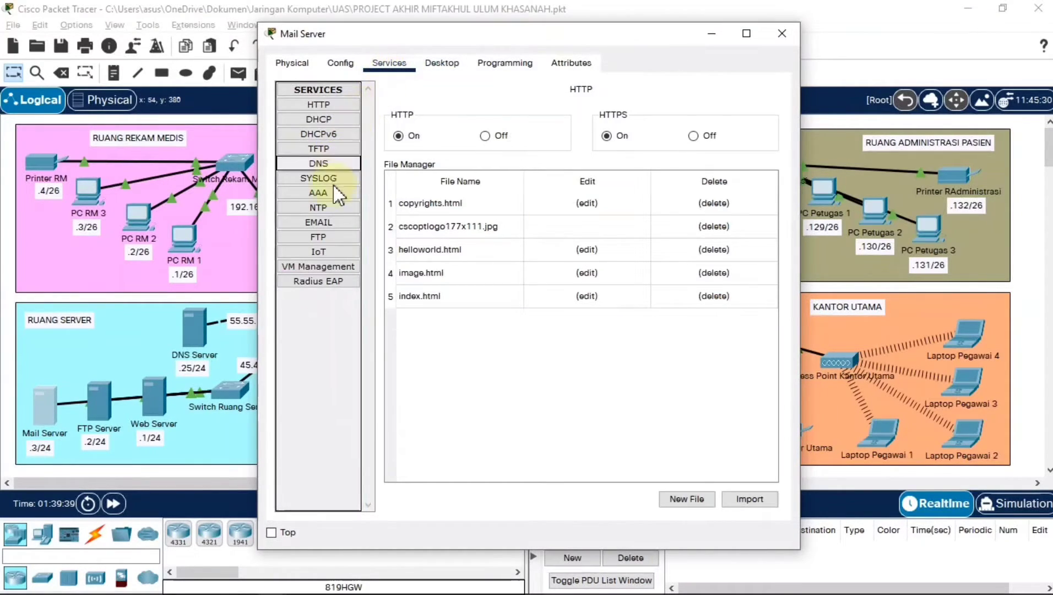
pyautogui.click(337, 222)
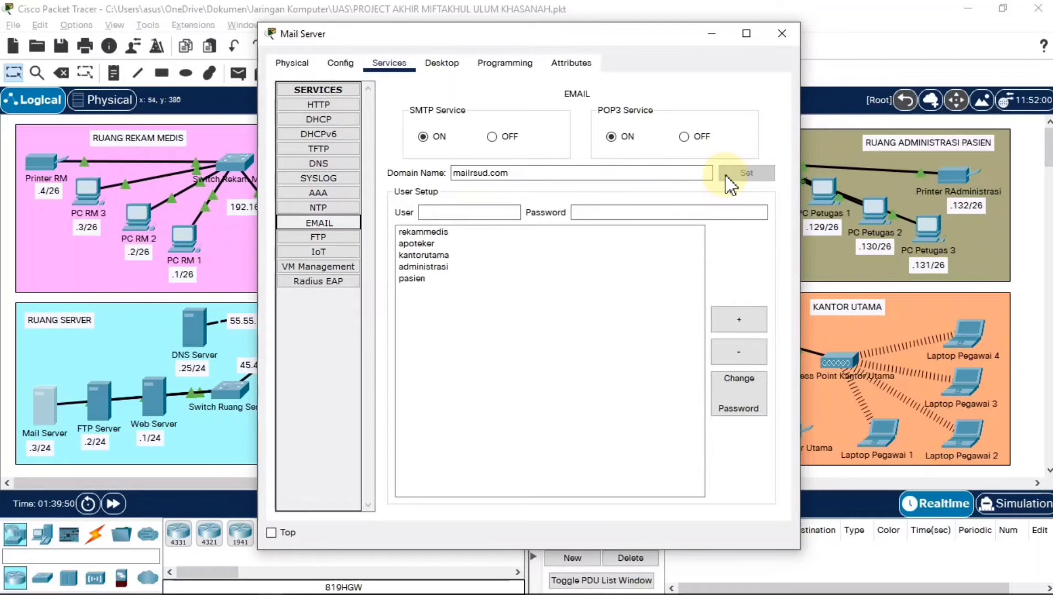
pyautogui.click(589, 210)
pyautogui.click(442, 231)
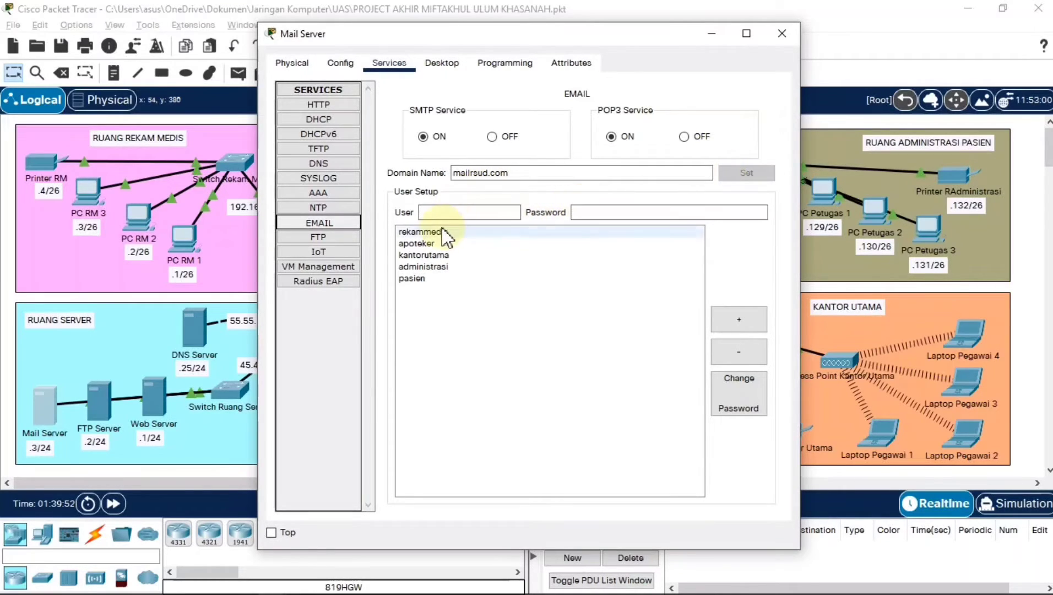
pyautogui.click(440, 233)
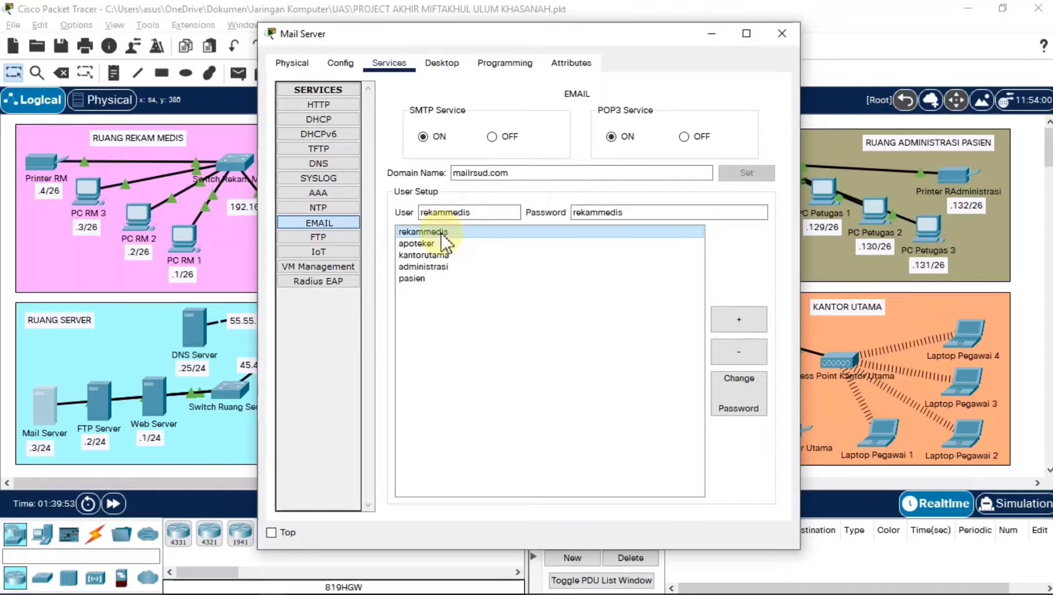
pyautogui.click(439, 244)
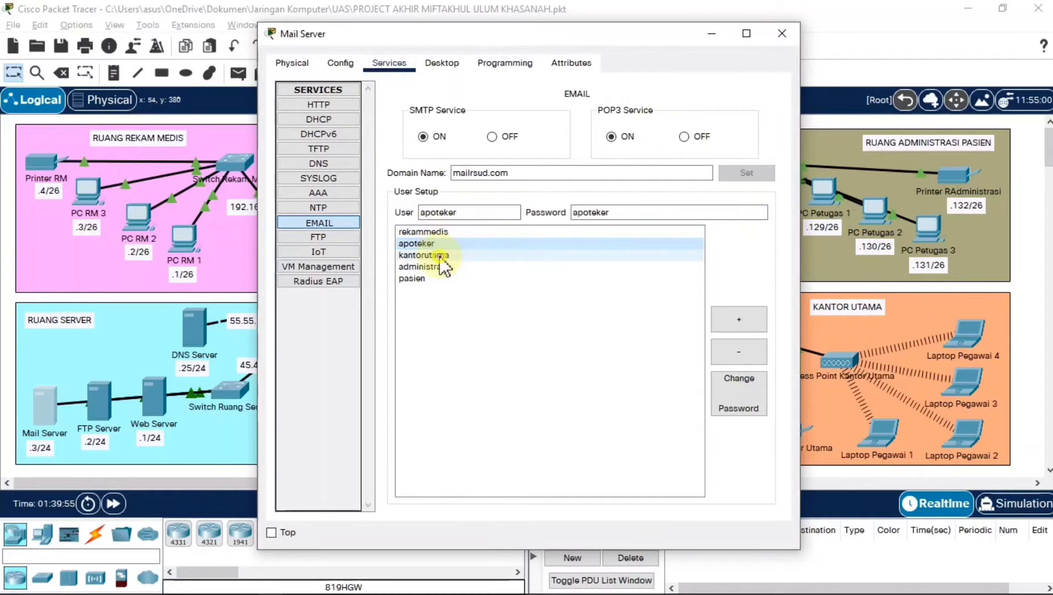
pyautogui.click(439, 255)
pyautogui.click(439, 266)
pyautogui.click(439, 278)
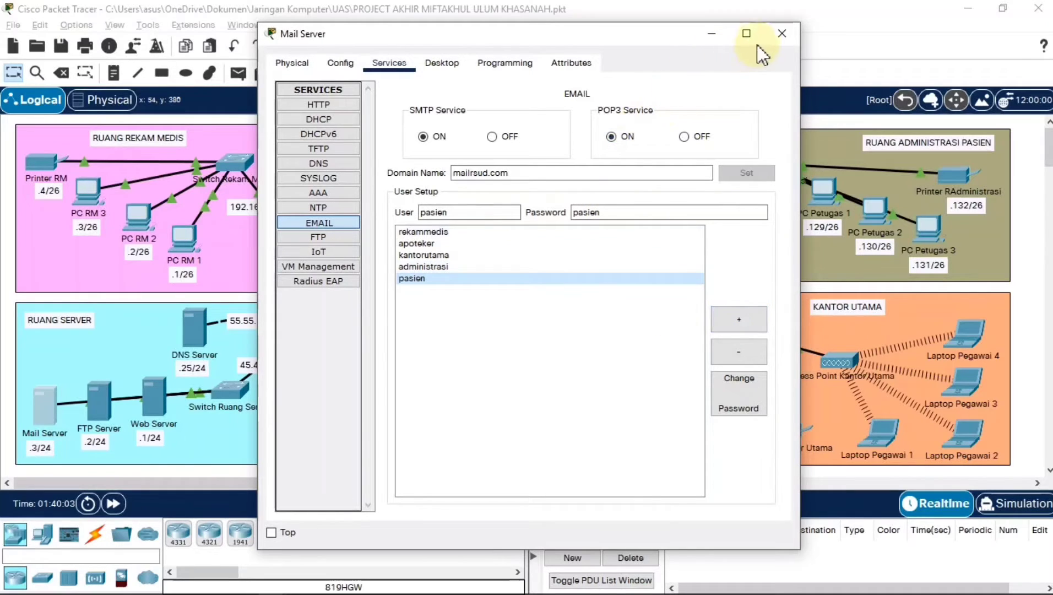
pyautogui.click(781, 37)
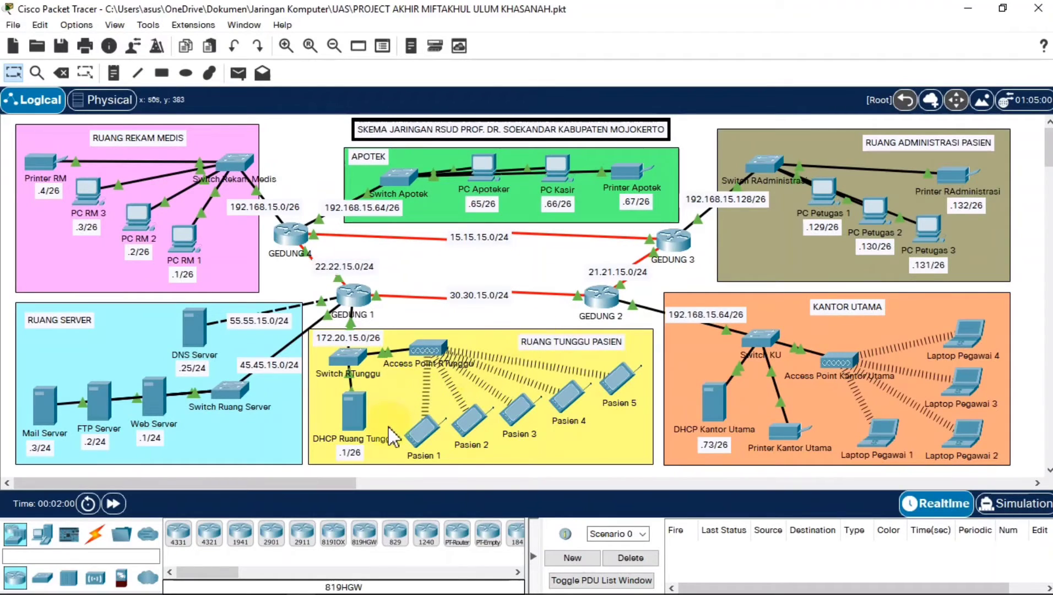
# Review Pasien 1's mail client user, server and logon information, save the configuration, and close the device.
pyautogui.click(424, 435)
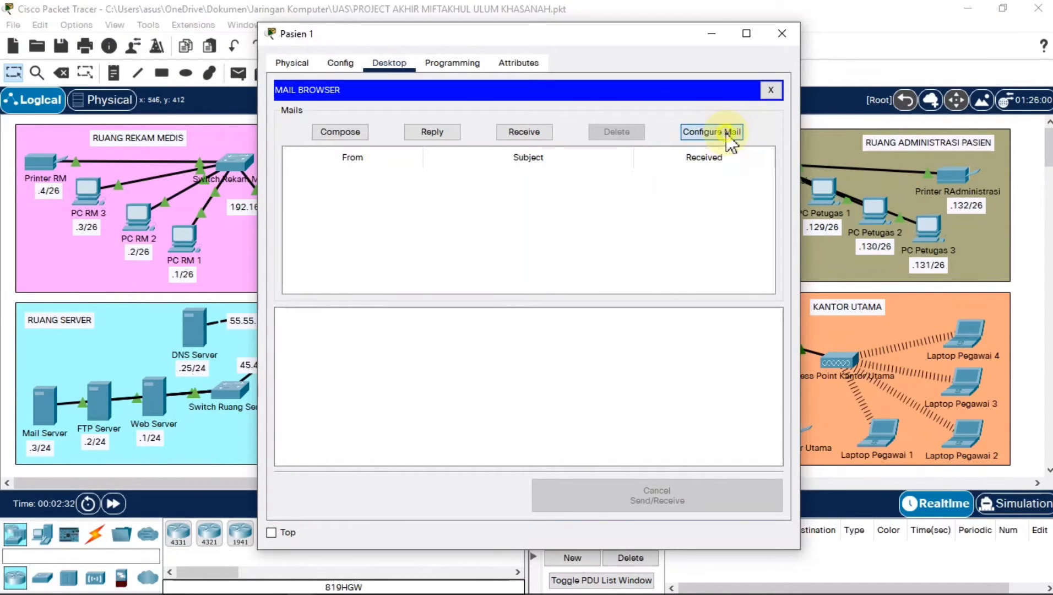
pyautogui.click(711, 132)
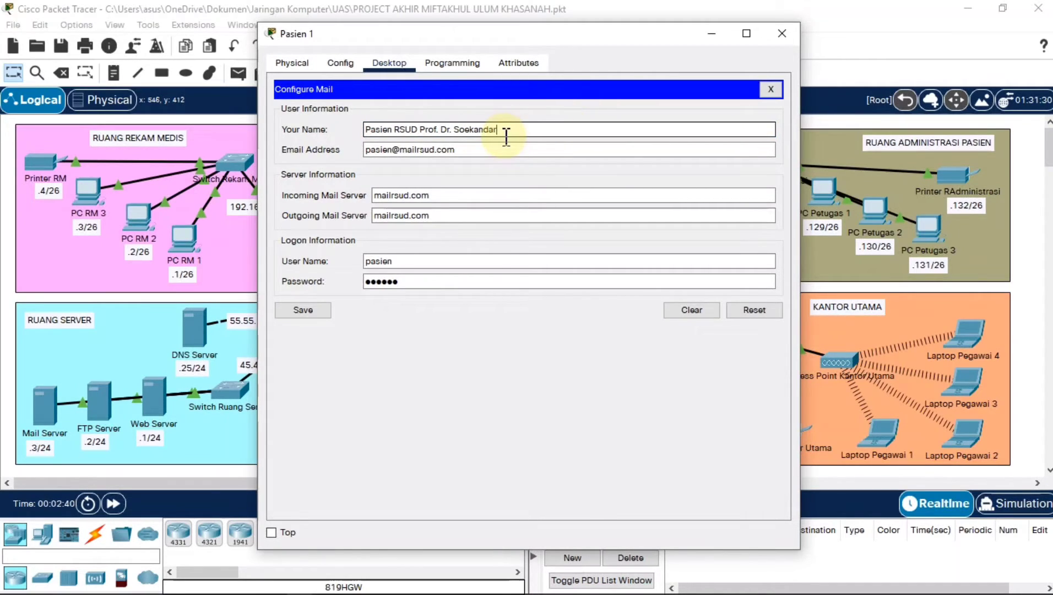
pyautogui.click(498, 148)
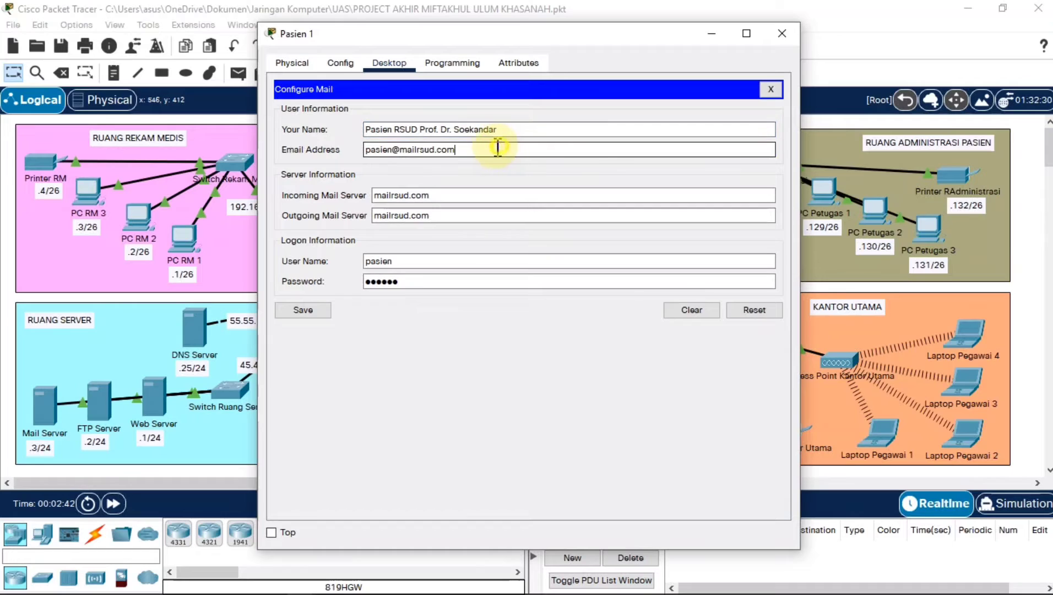
pyautogui.click(432, 195)
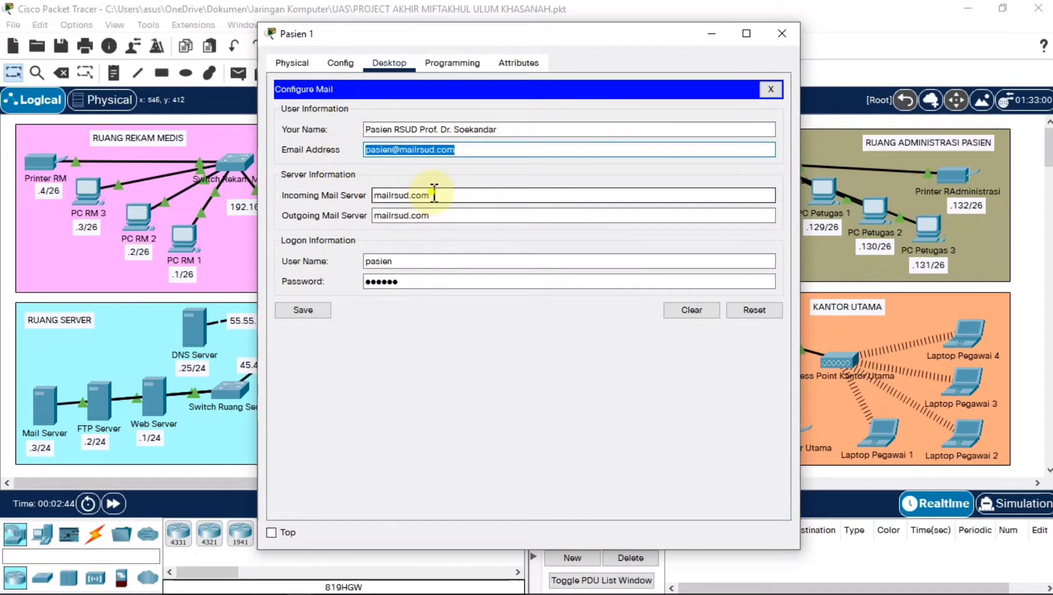
pyautogui.moveTo(439, 216); pyautogui.dragTo(357, 240)
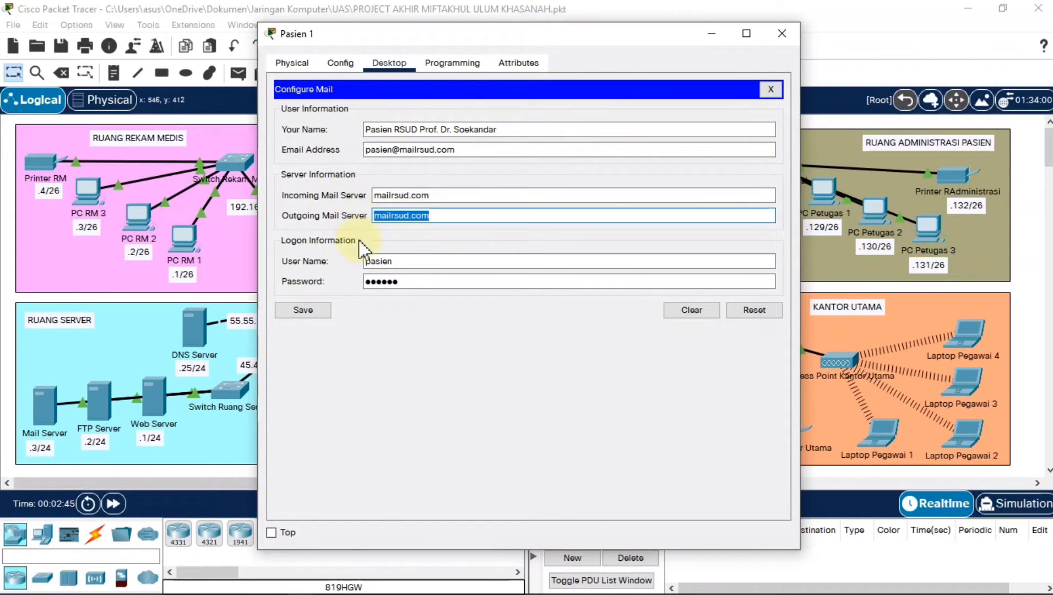
pyautogui.moveTo(427, 263); pyautogui.dragTo(360, 292)
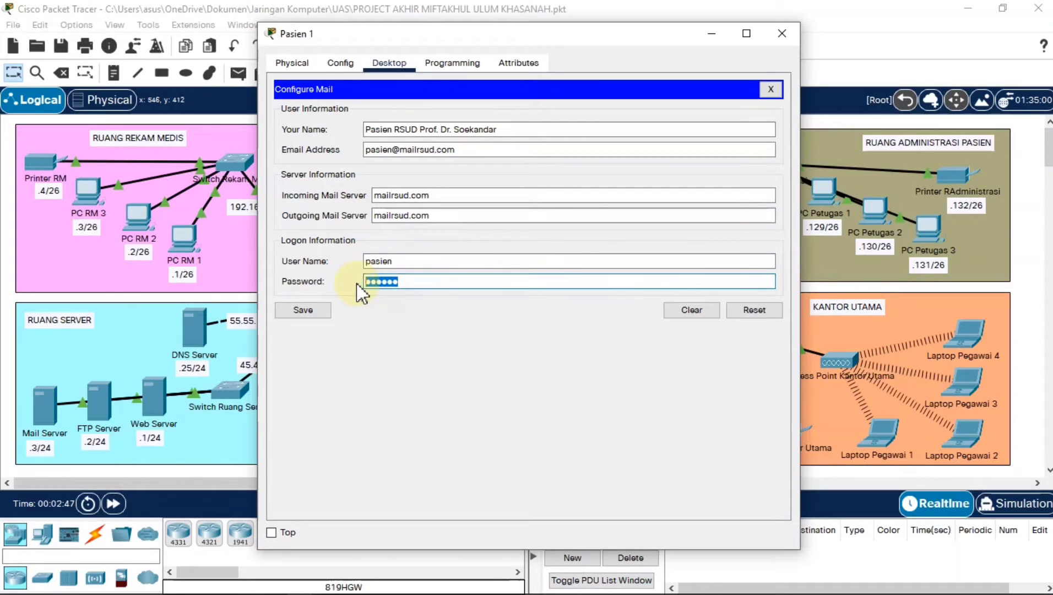
pyautogui.click(315, 319)
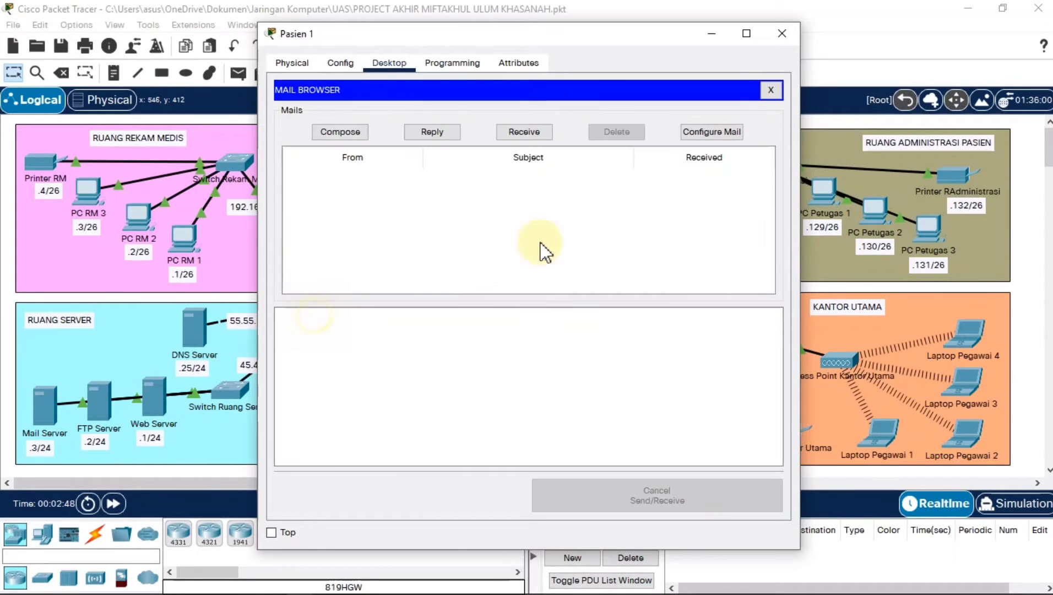
pyautogui.click(782, 33)
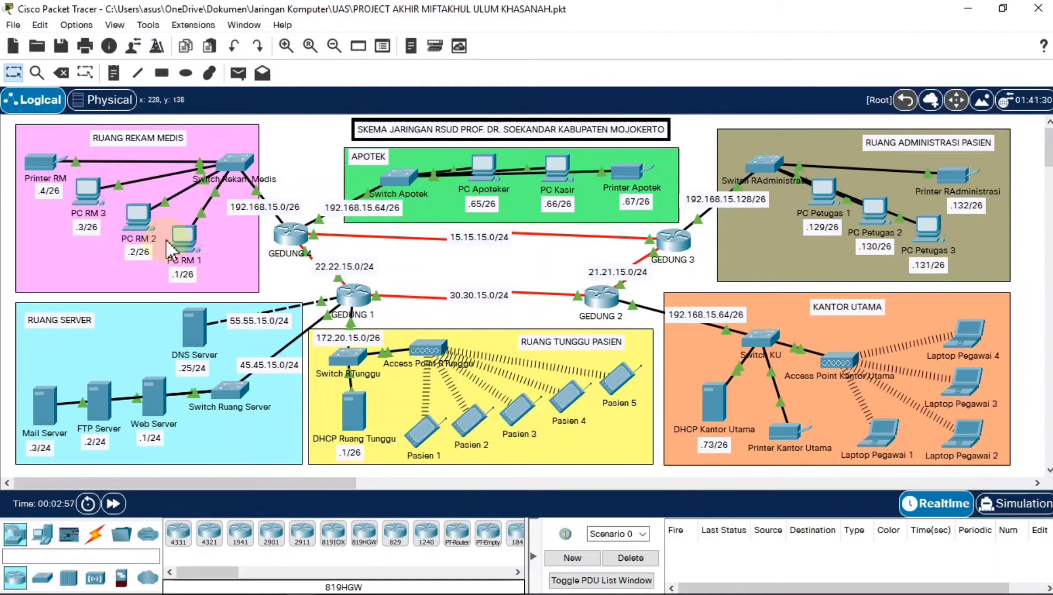
# Review PC RM 1's mail client user information, incoming and outgoing servers, and logon details for rekammedis, and save the configuration.
pyautogui.click(181, 237)
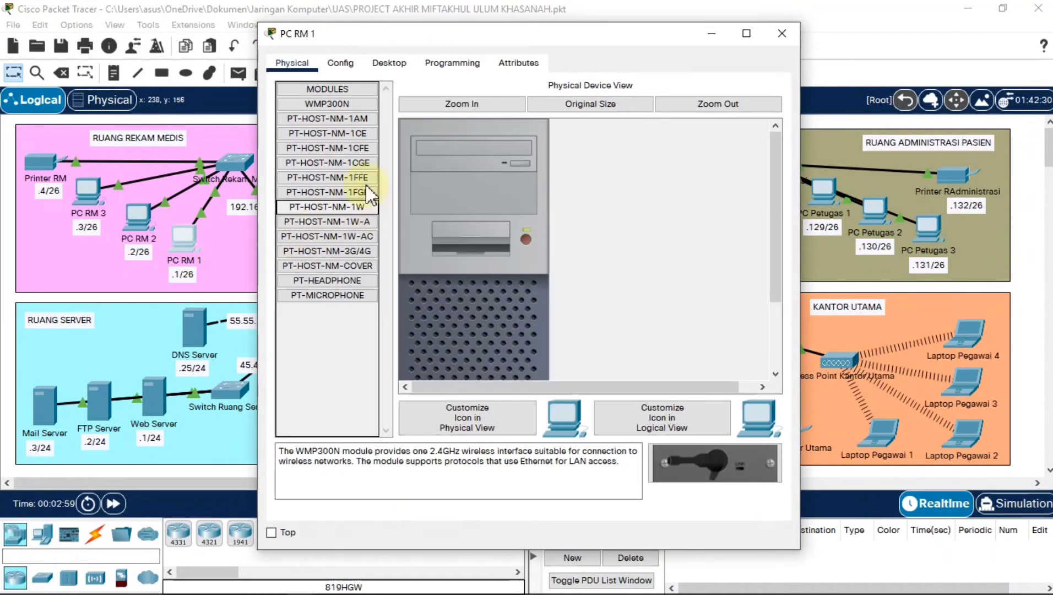
pyautogui.click(396, 67)
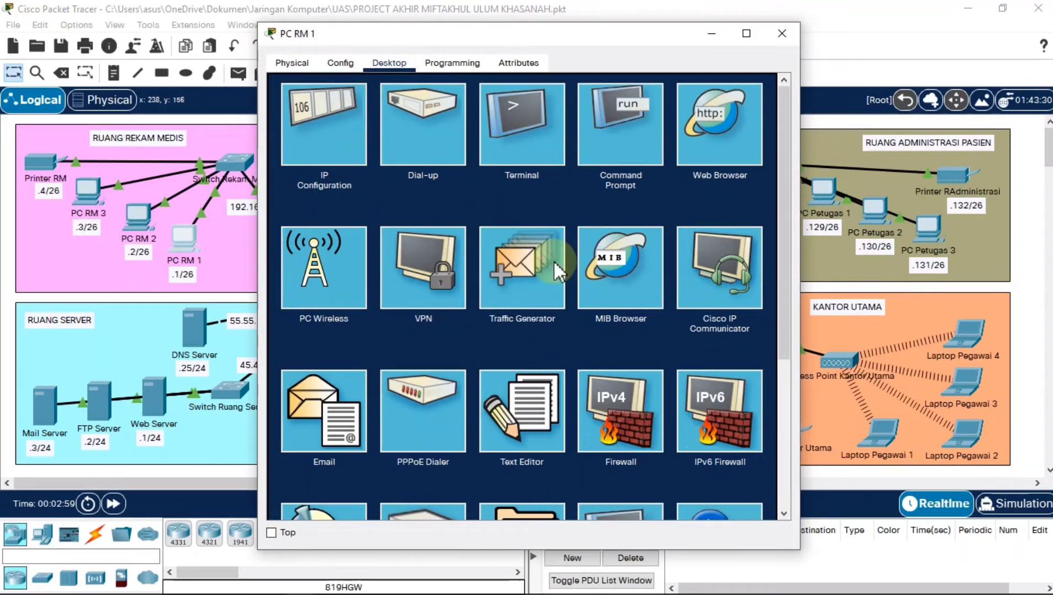
pyautogui.click(343, 441)
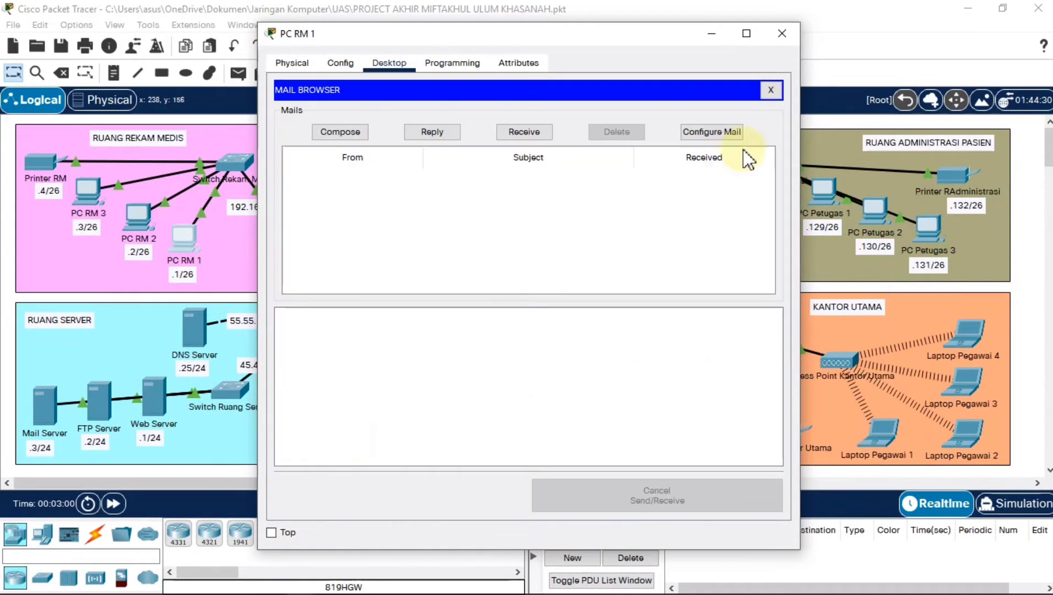
pyautogui.click(726, 136)
pyautogui.click(537, 129)
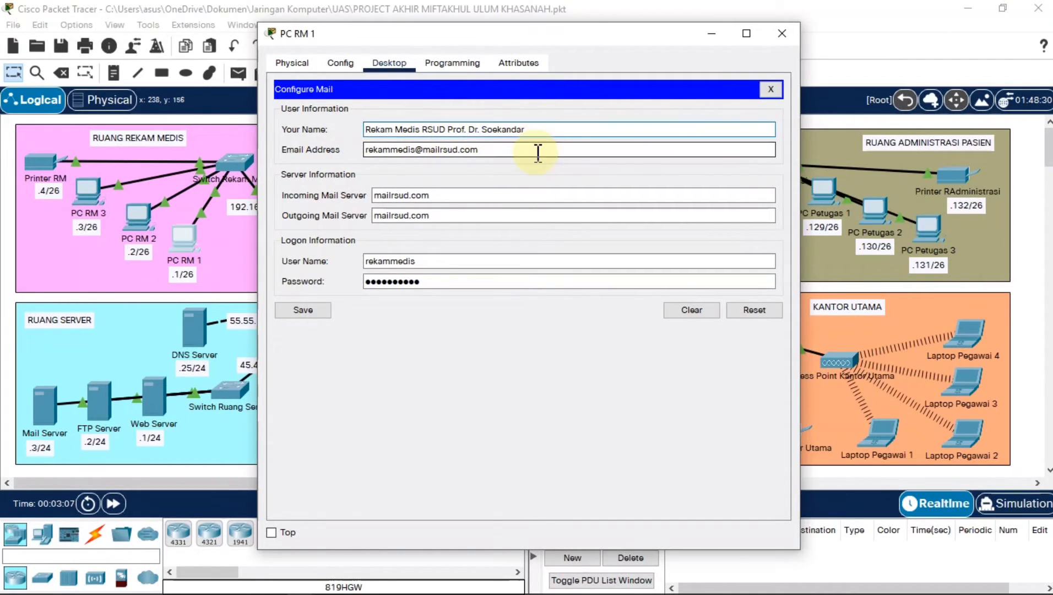
pyautogui.moveTo(536, 149); pyautogui.dragTo(330, 154)
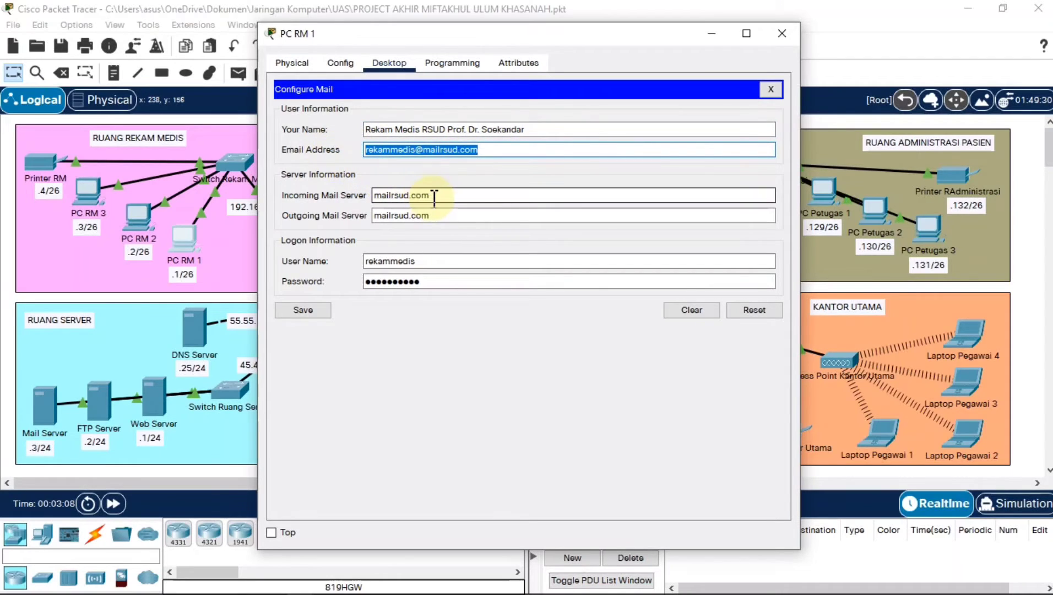
pyautogui.moveTo(435, 194); pyautogui.dragTo(352, 200)
pyautogui.moveTo(430, 216); pyautogui.dragTo(363, 219)
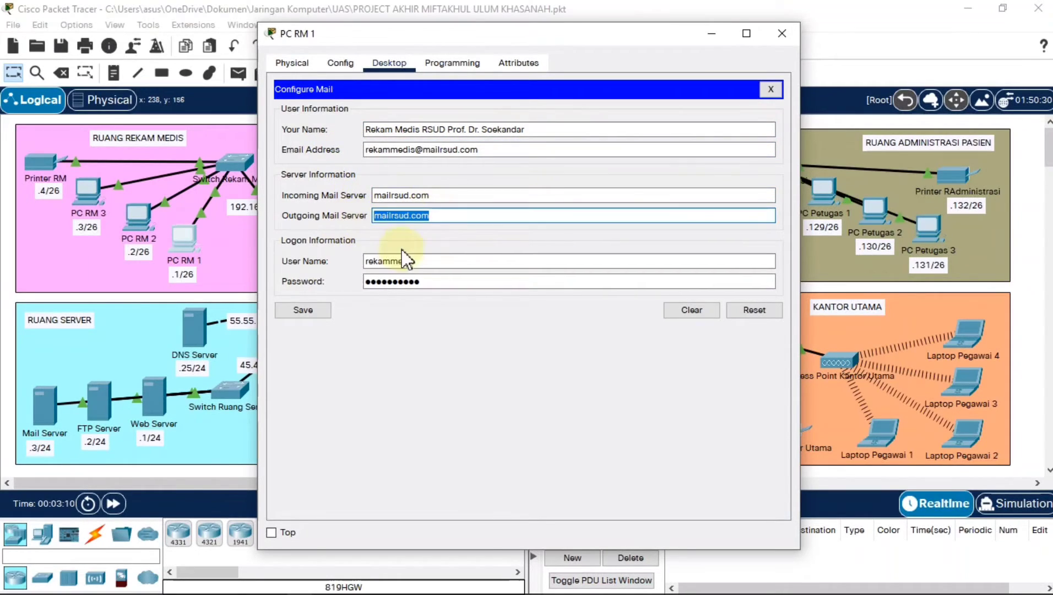
pyautogui.moveTo(437, 263); pyautogui.dragTo(361, 263)
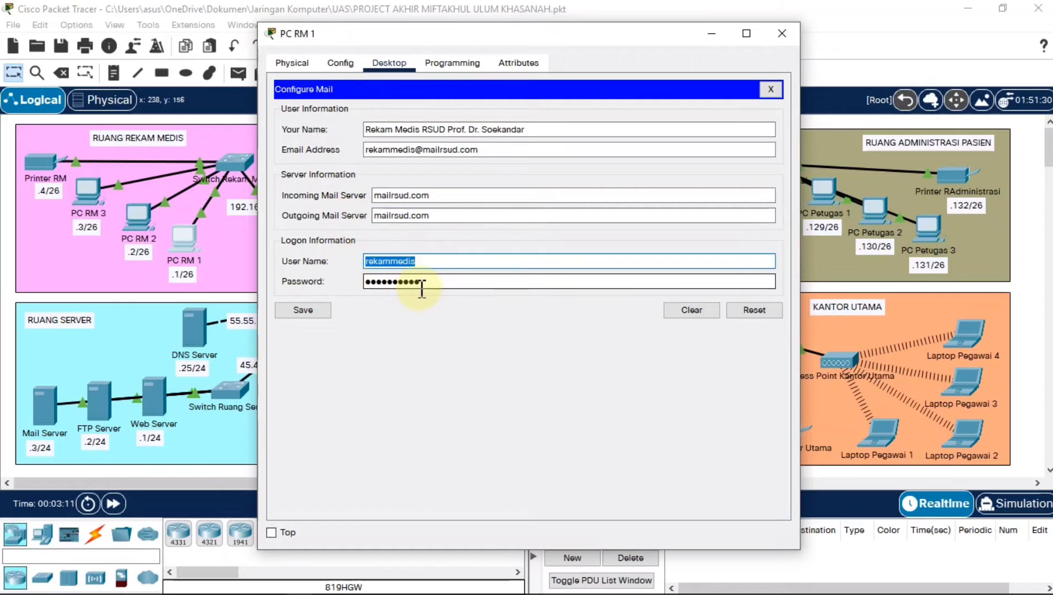
pyautogui.moveTo(422, 282); pyautogui.dragTo(352, 282)
pyautogui.click(306, 310)
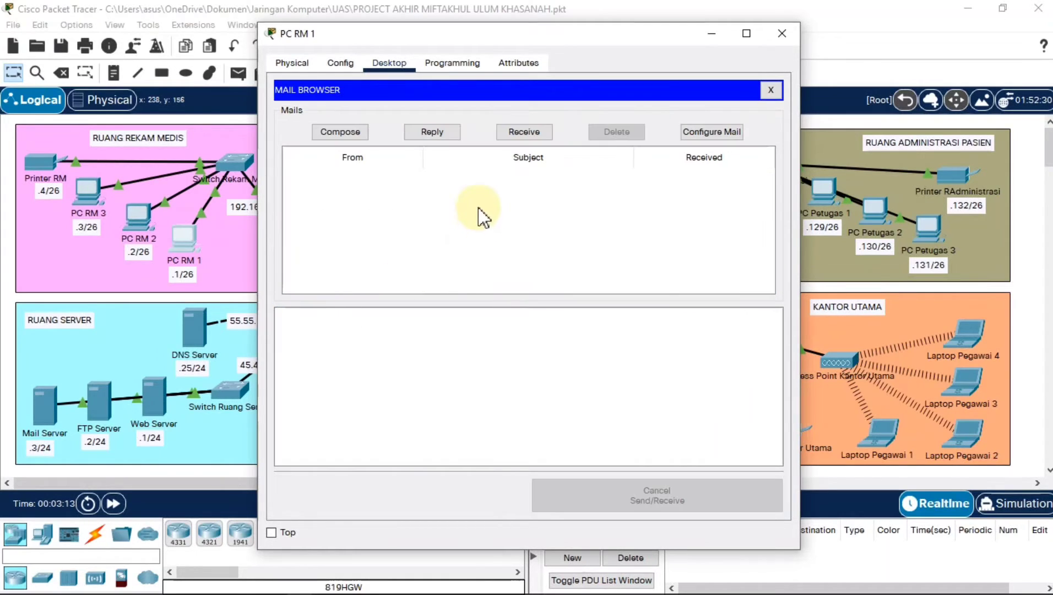
pyautogui.click(781, 33)
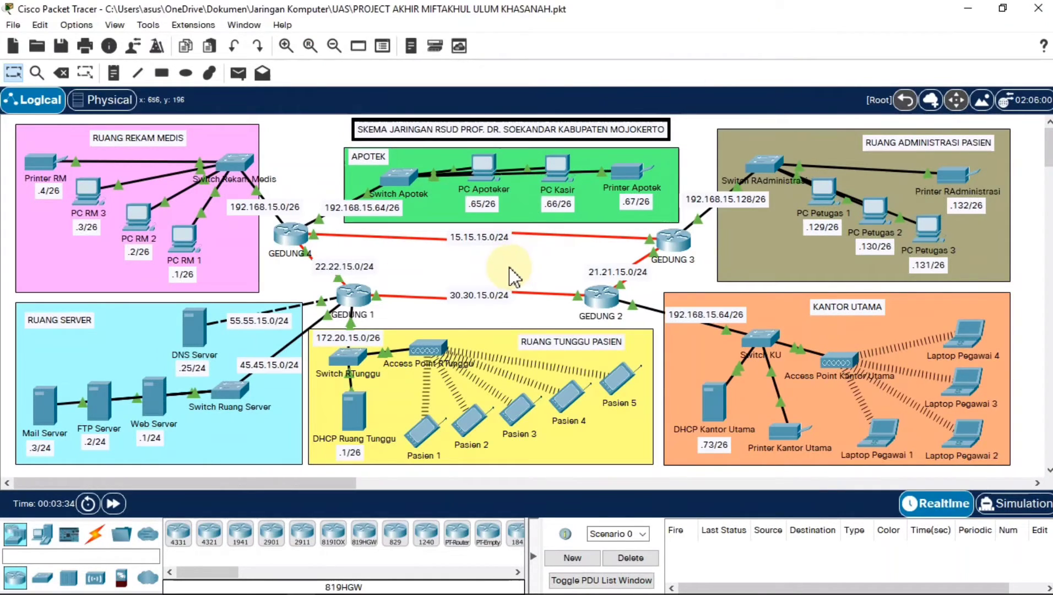
# Review PC Apoteker's mail client user information, incoming and outgoing servers, and logon details for apoteker, and save the configuration.
pyautogui.click(483, 170)
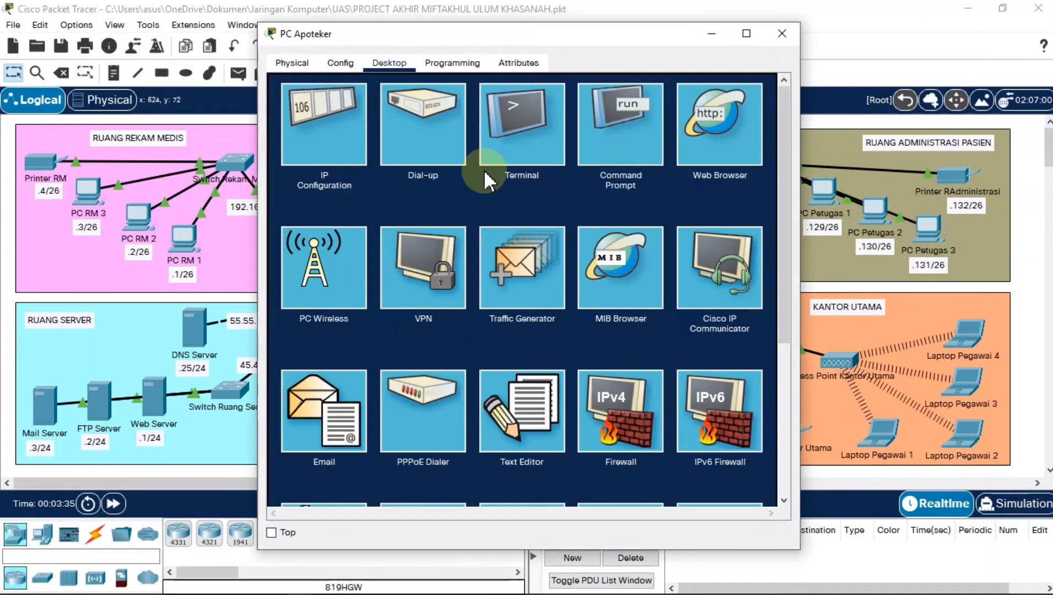
pyautogui.click(328, 417)
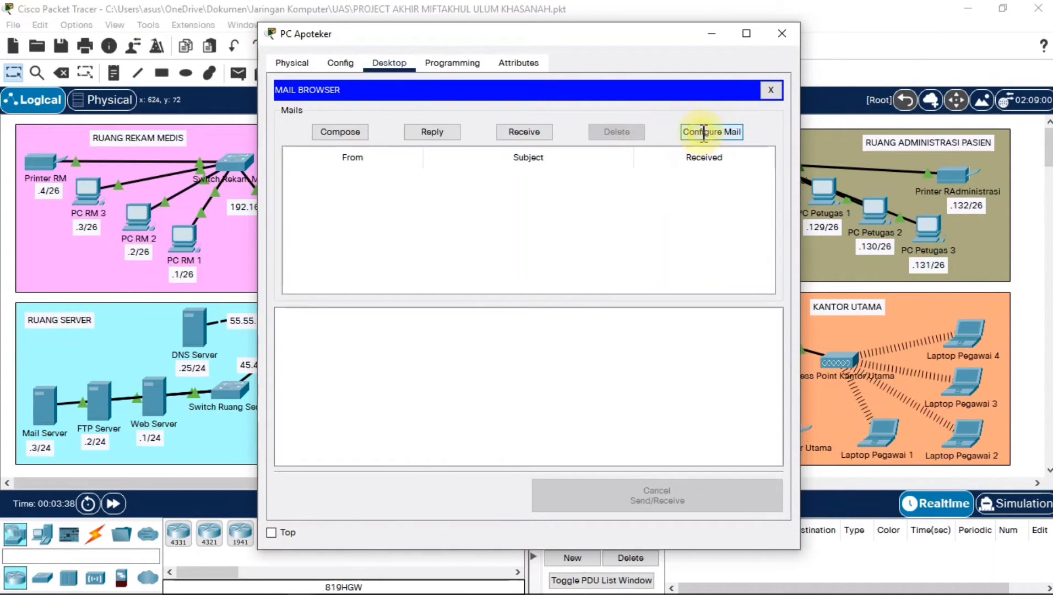
pyautogui.click(703, 132)
pyautogui.click(537, 132)
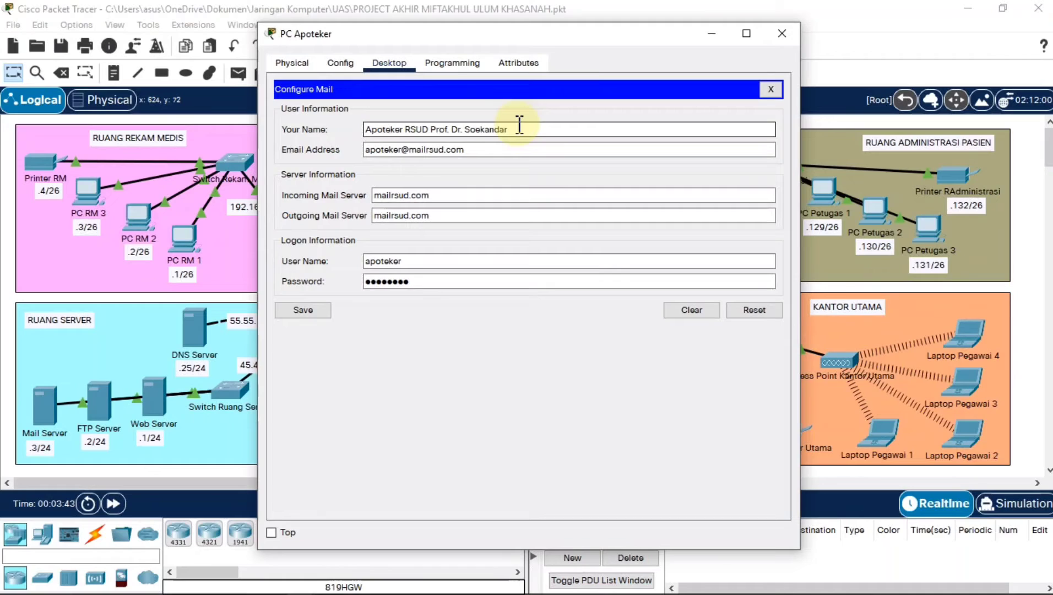
pyautogui.moveTo(478, 154); pyautogui.dragTo(346, 160)
pyautogui.moveTo(440, 196); pyautogui.dragTo(353, 195)
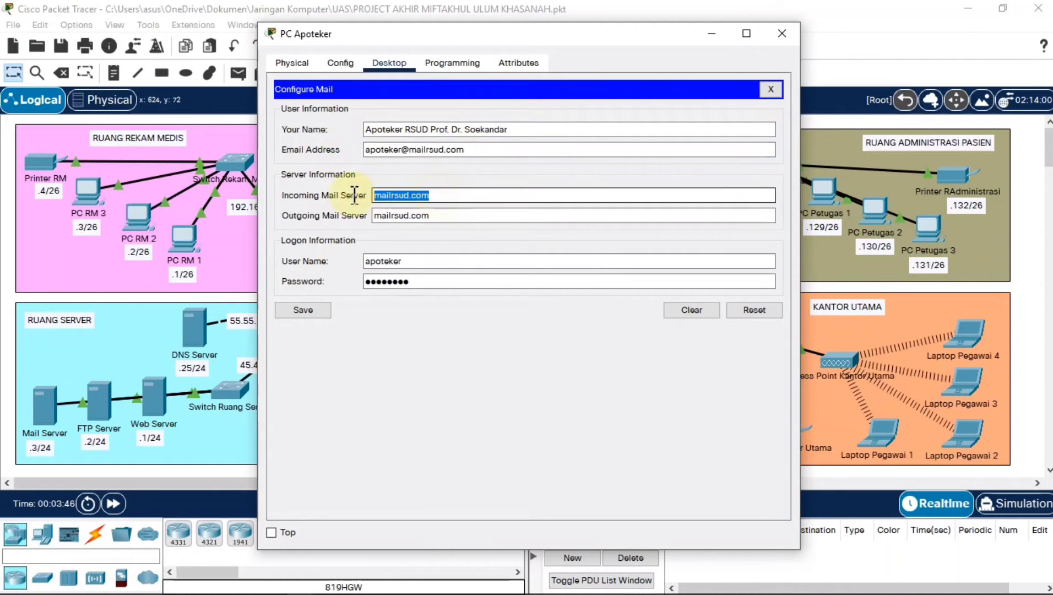
pyautogui.moveTo(447, 215); pyautogui.dragTo(348, 216)
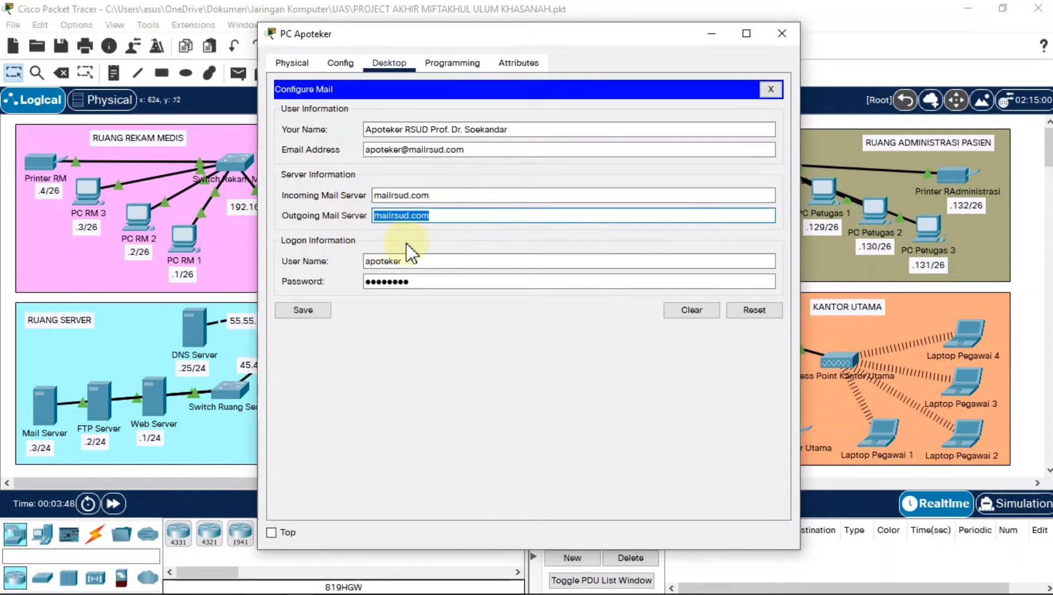
pyautogui.moveTo(418, 260); pyautogui.dragTo(367, 258)
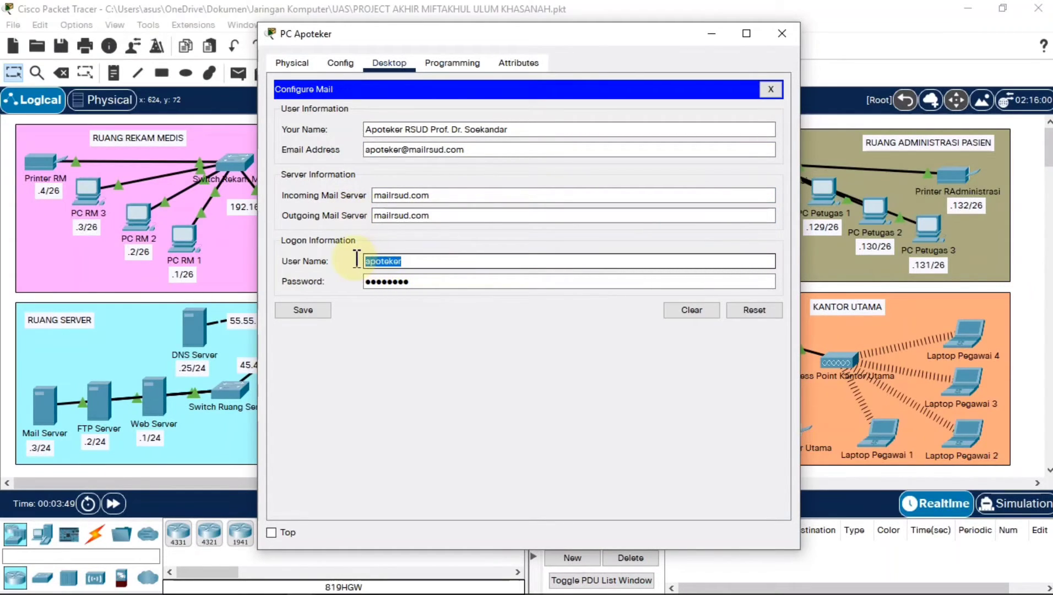
pyautogui.moveTo(432, 282); pyautogui.dragTo(358, 281)
pyautogui.click(302, 309)
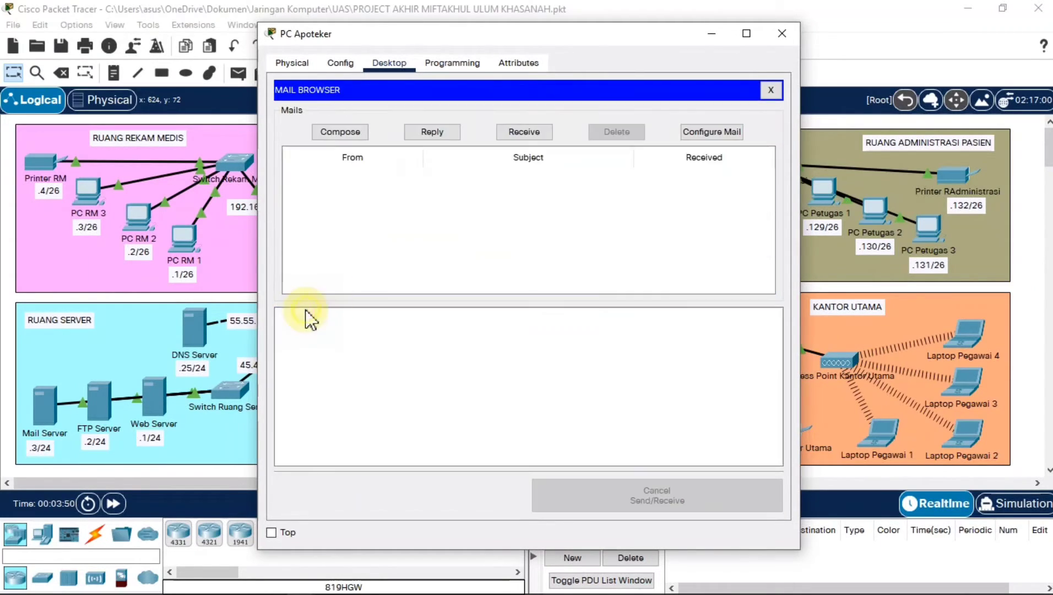
pyautogui.click(780, 33)
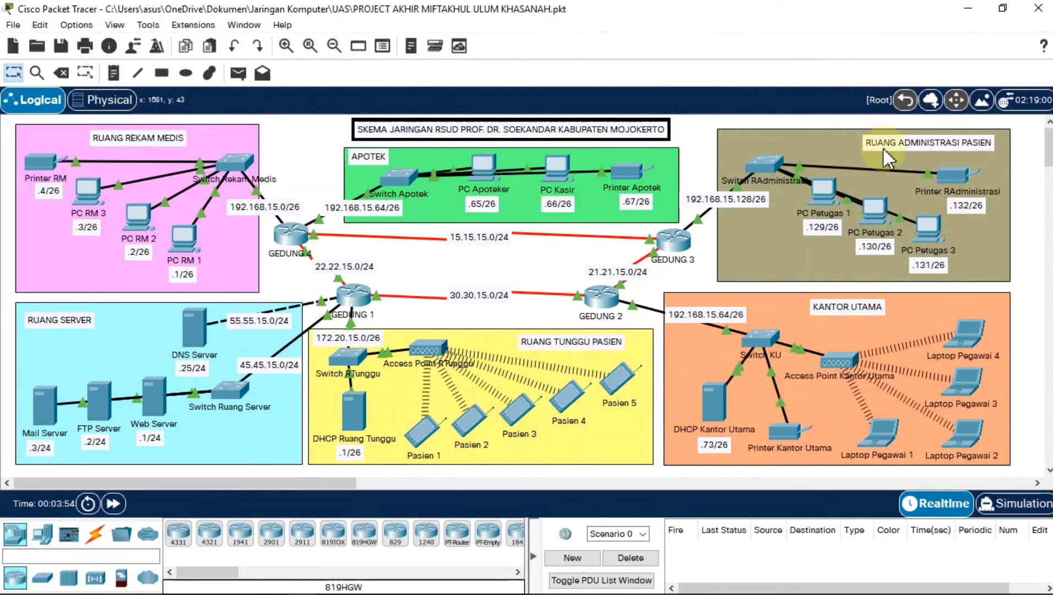
# Review PC Petugas 1's mail client user information, incoming and outgoing servers, and logon details for administrasi, and save the configuration.
pyautogui.click(821, 199)
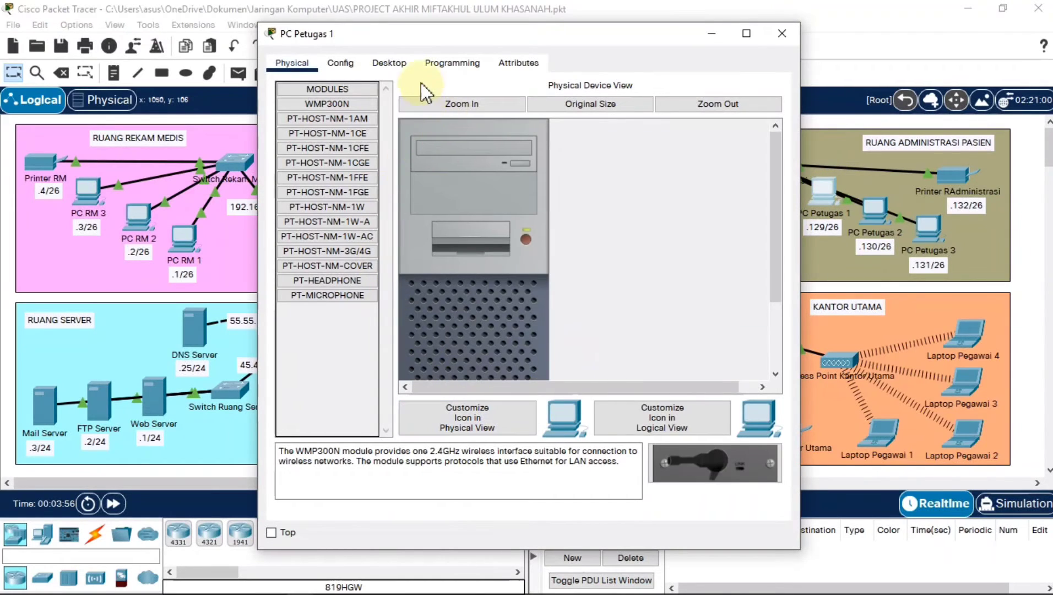
pyautogui.click(389, 63)
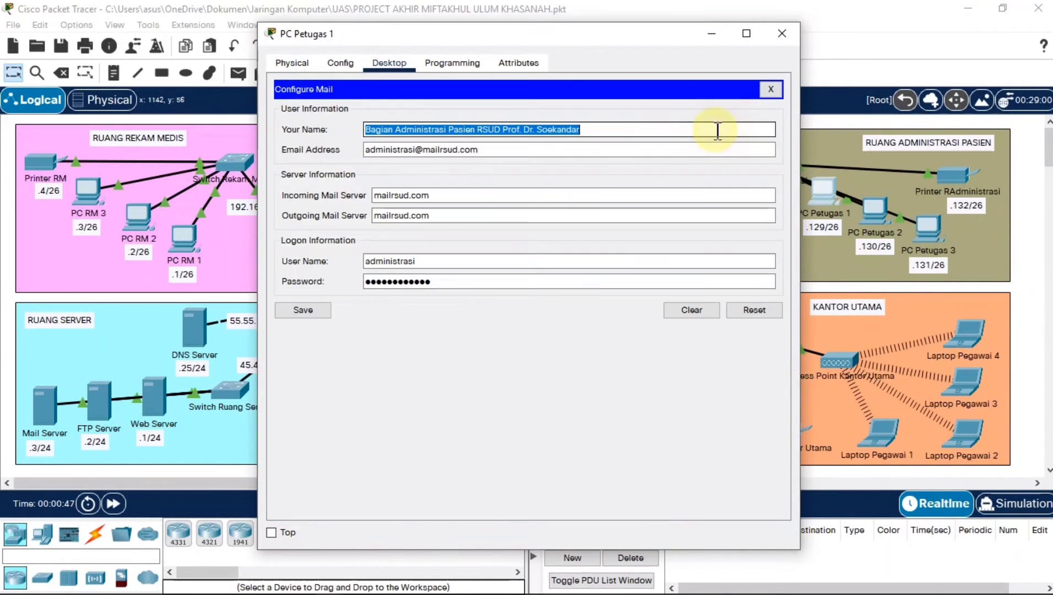
pyautogui.click(594, 130)
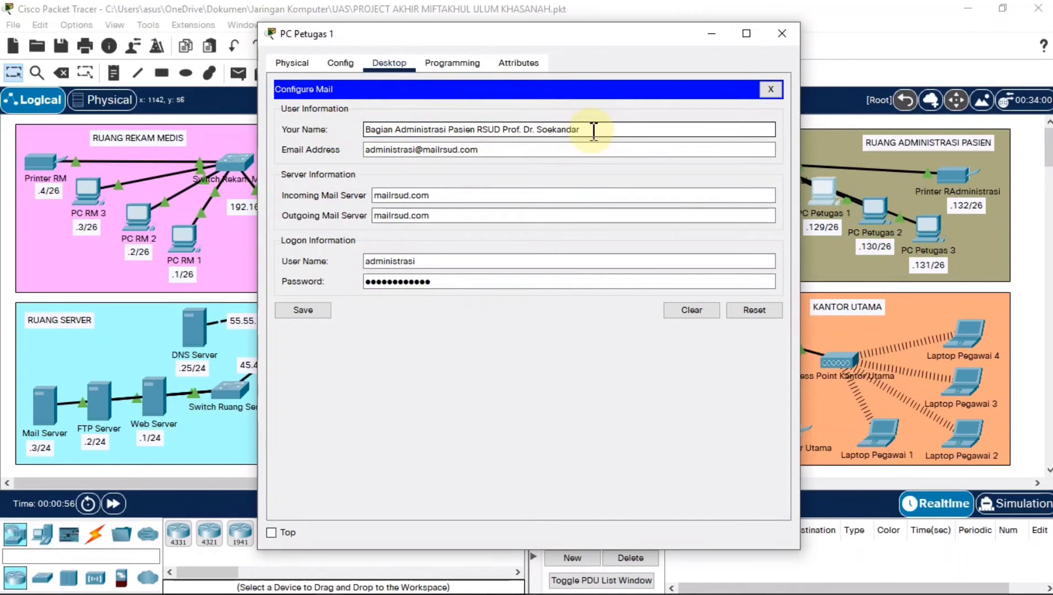
pyautogui.click(477, 150)
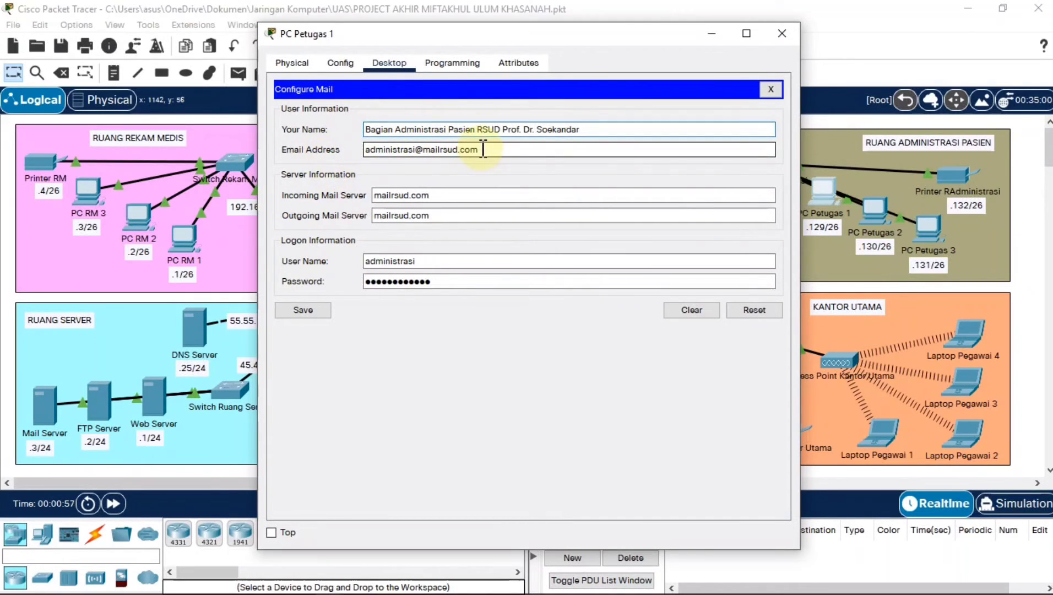
pyautogui.moveTo(477, 150); pyautogui.dragTo(353, 150)
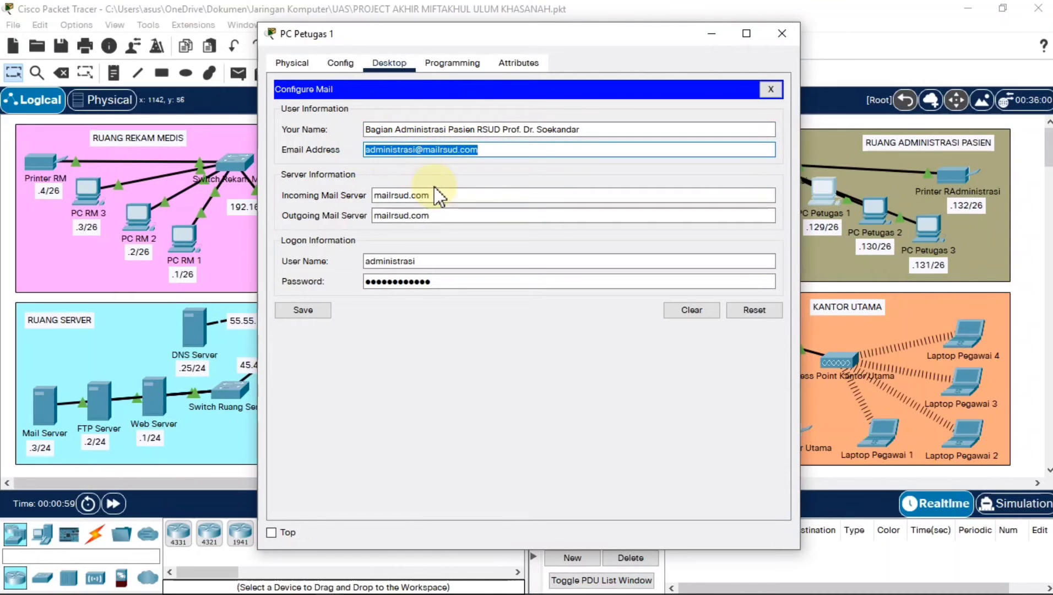
pyautogui.moveTo(443, 197); pyautogui.dragTo(337, 211)
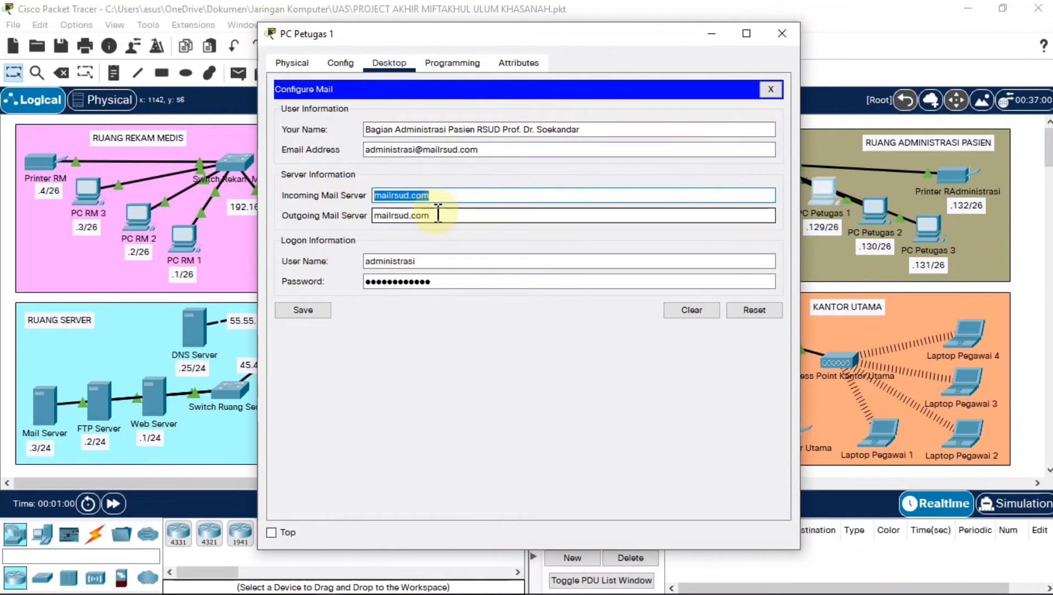
pyautogui.moveTo(430, 215); pyautogui.dragTo(356, 216)
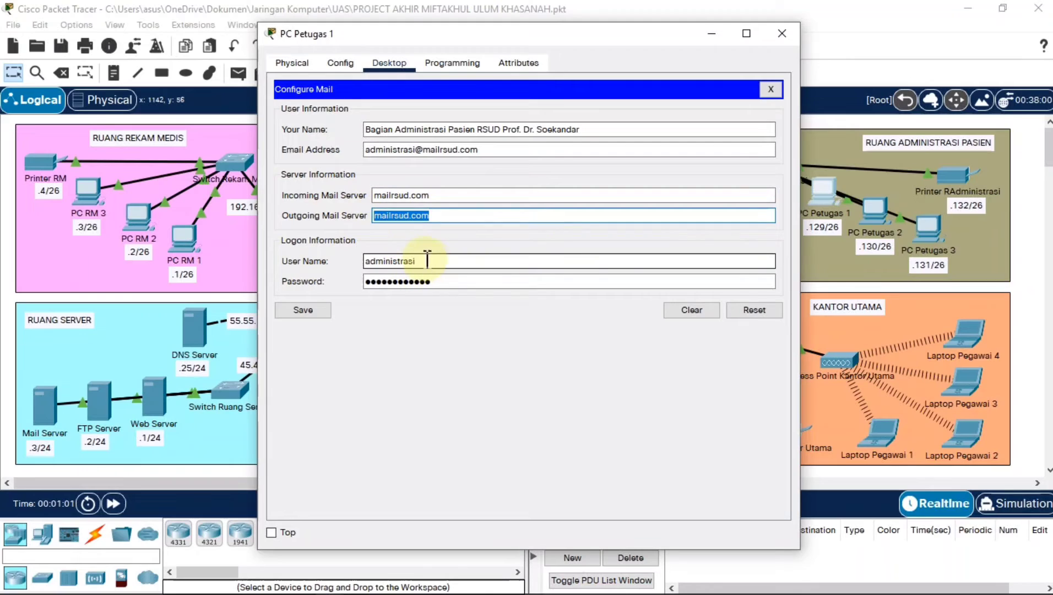
pyautogui.moveTo(418, 261); pyautogui.dragTo(348, 262)
pyautogui.moveTo(445, 281); pyautogui.dragTo(348, 286)
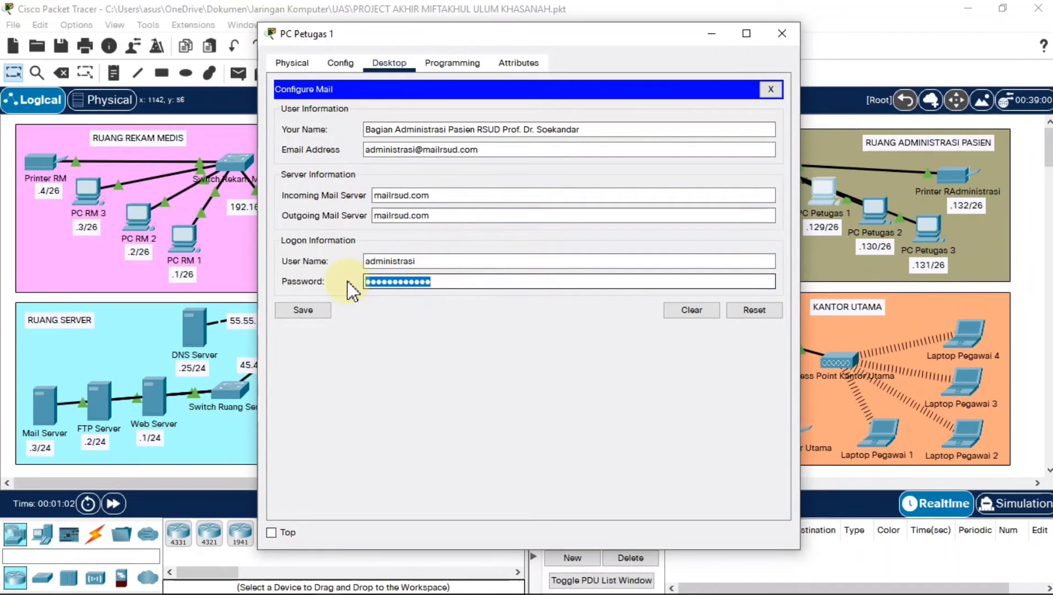
pyautogui.click(316, 313)
pyautogui.click(782, 34)
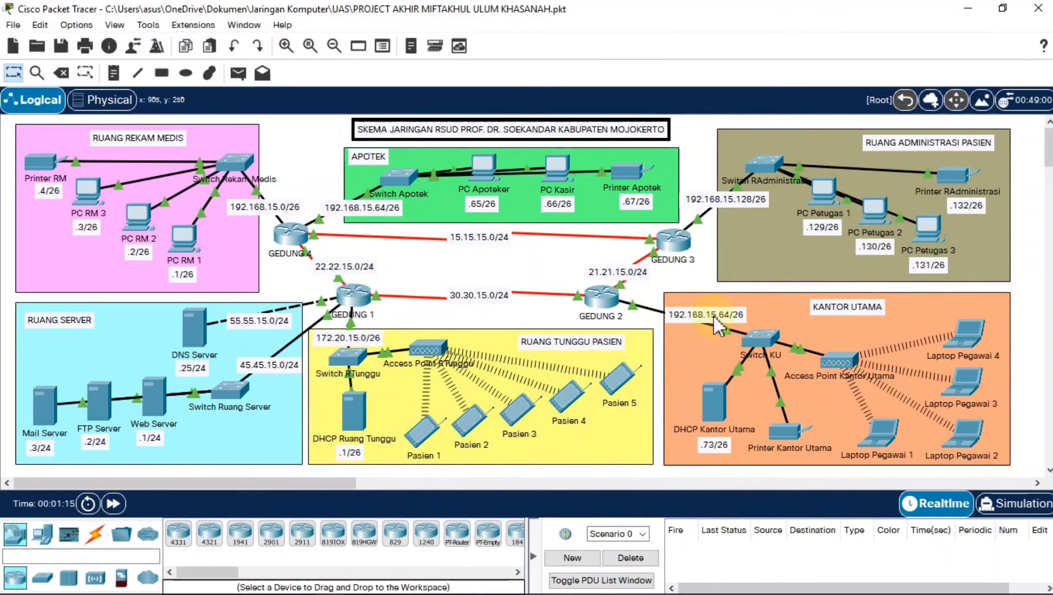
# Review Laptop Pegawai 1's mail client user information, incoming and outgoing servers, and logon details for kantorutama, and save the configuration.
pyautogui.click(883, 429)
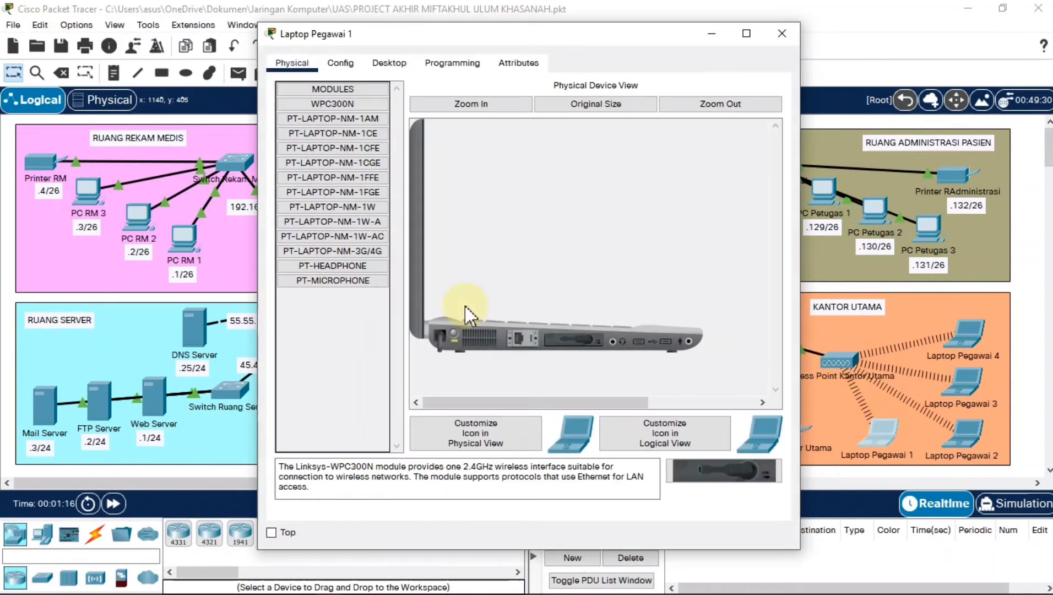
pyautogui.click(389, 63)
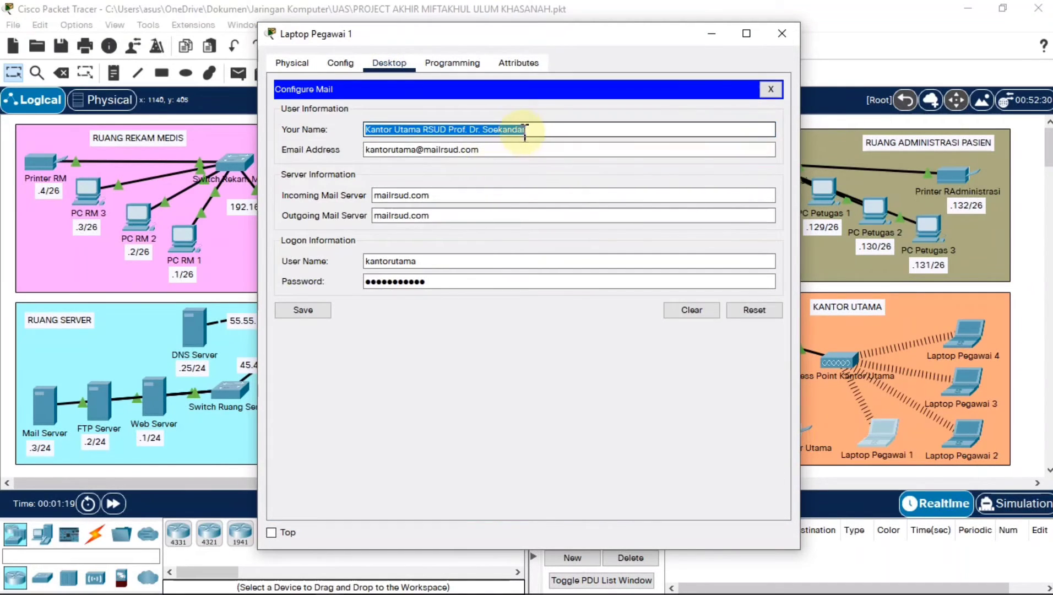
pyautogui.click(532, 131)
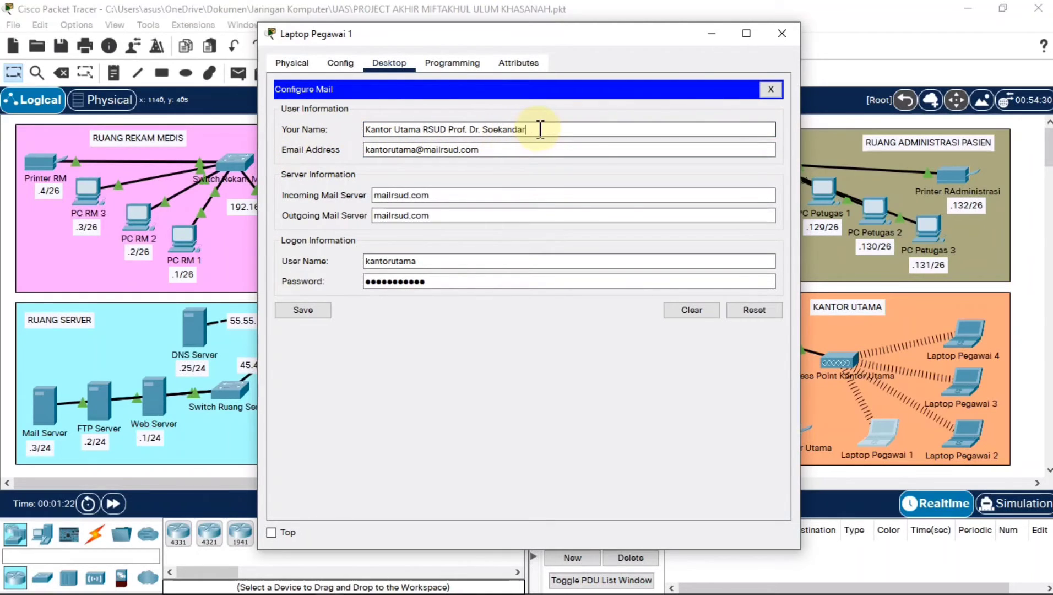
pyautogui.tripleClick(465, 154)
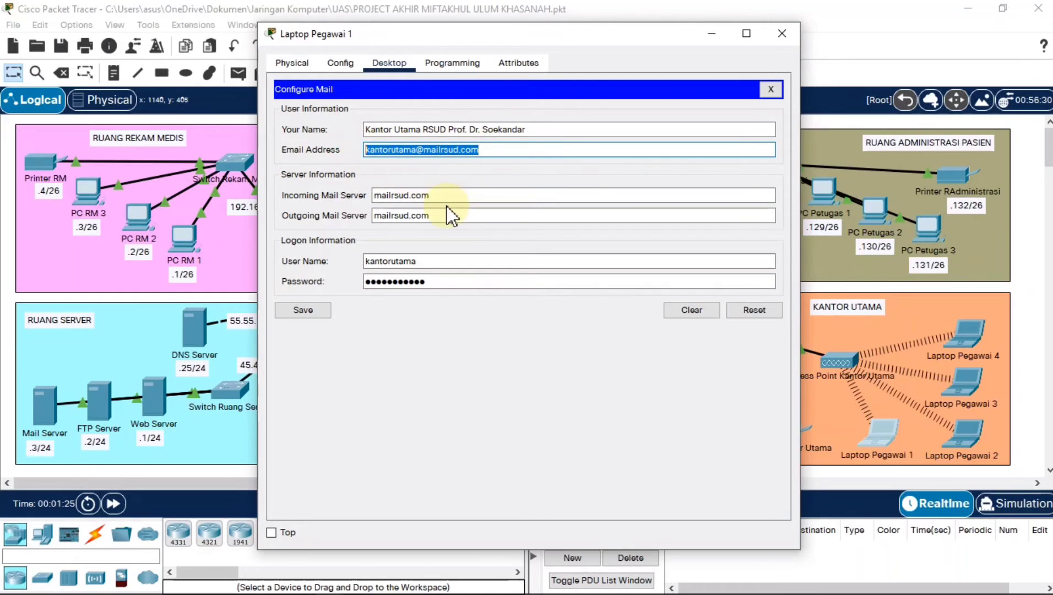
pyautogui.tripleClick(386, 195)
pyautogui.tripleClick(385, 215)
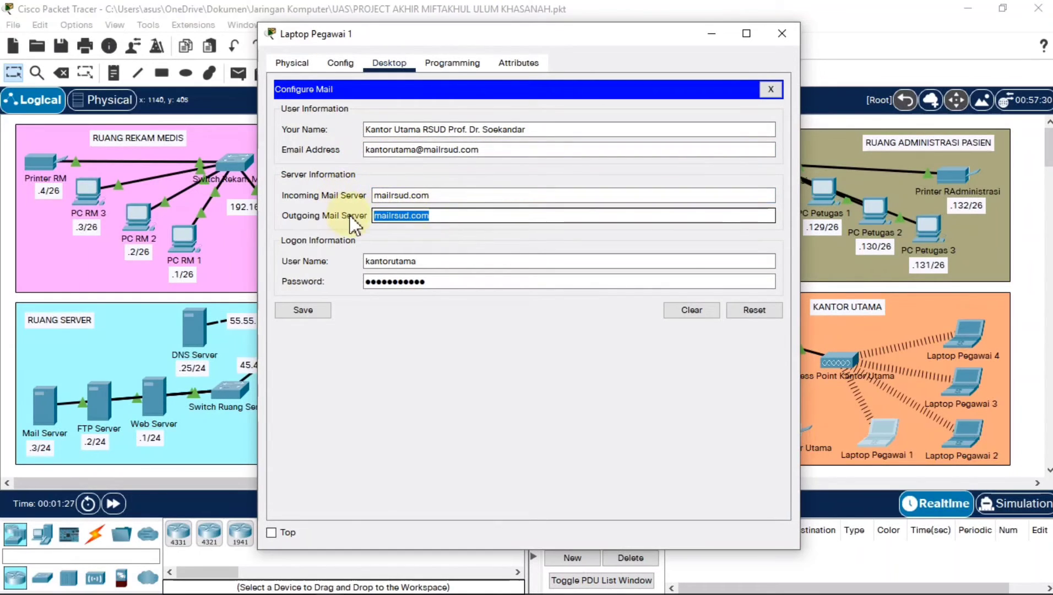
pyautogui.tripleClick(446, 262)
pyautogui.click(427, 281)
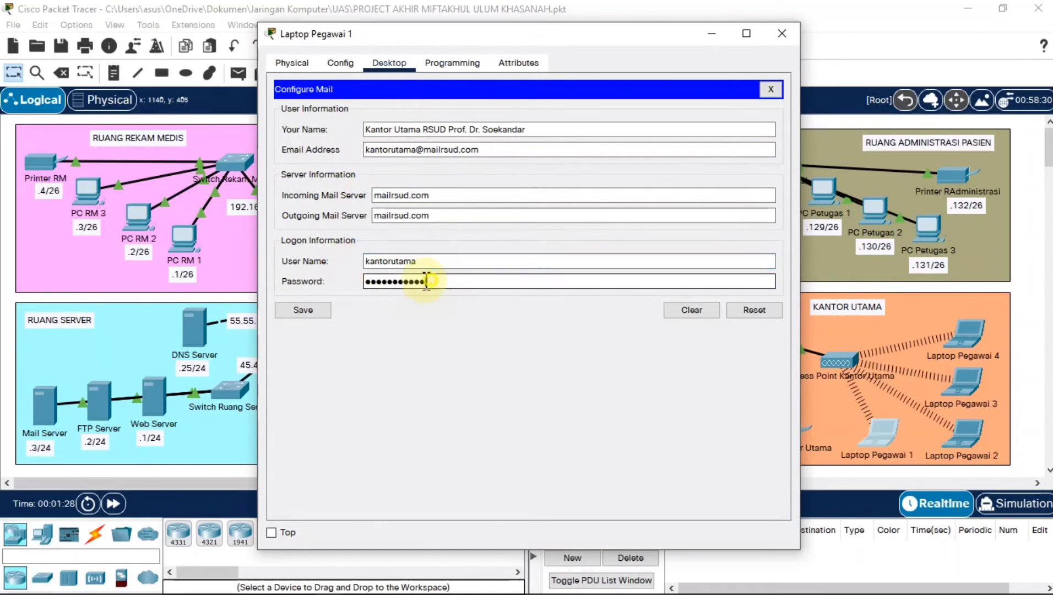
pyautogui.tripleClick(427, 281)
pyautogui.click(313, 309)
pyautogui.click(781, 34)
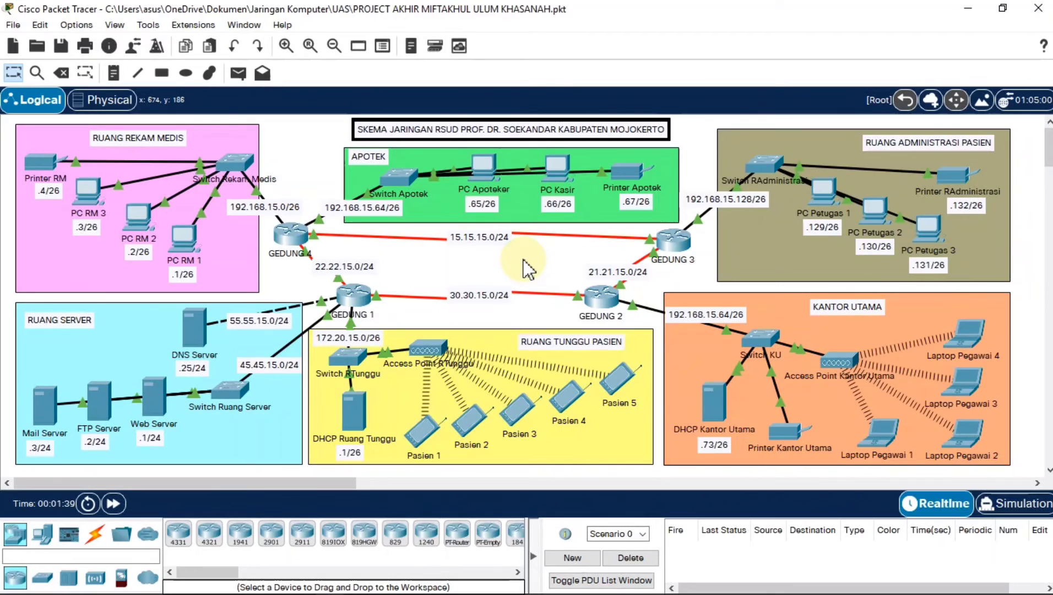
# Compose a new mail on Pasien 1 addressed to the pharmacist's e-mail address with the subject "Pembelian Obat".
pyautogui.click(422, 432)
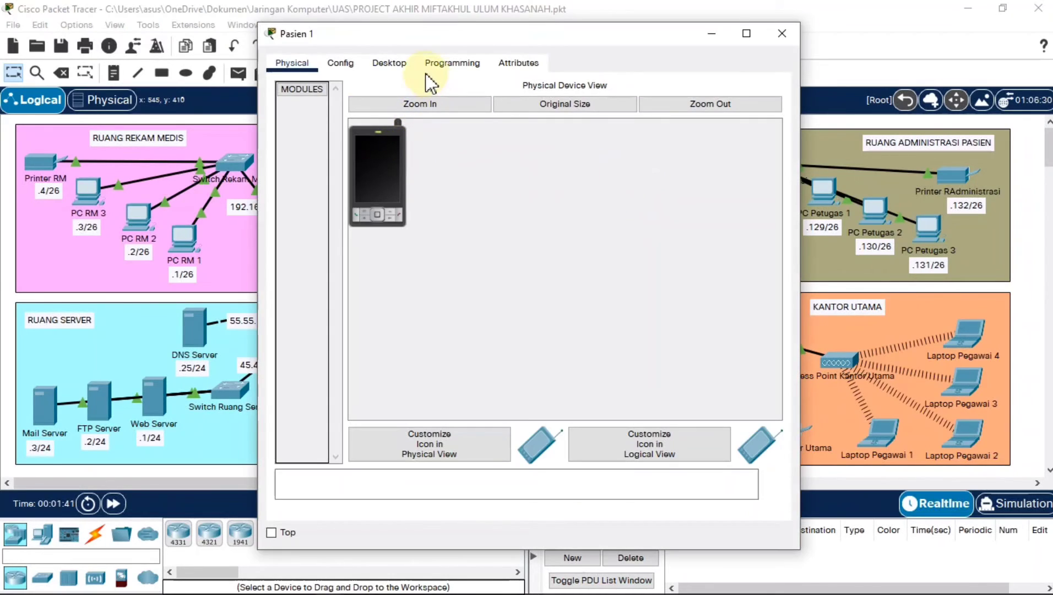
pyautogui.click(394, 64)
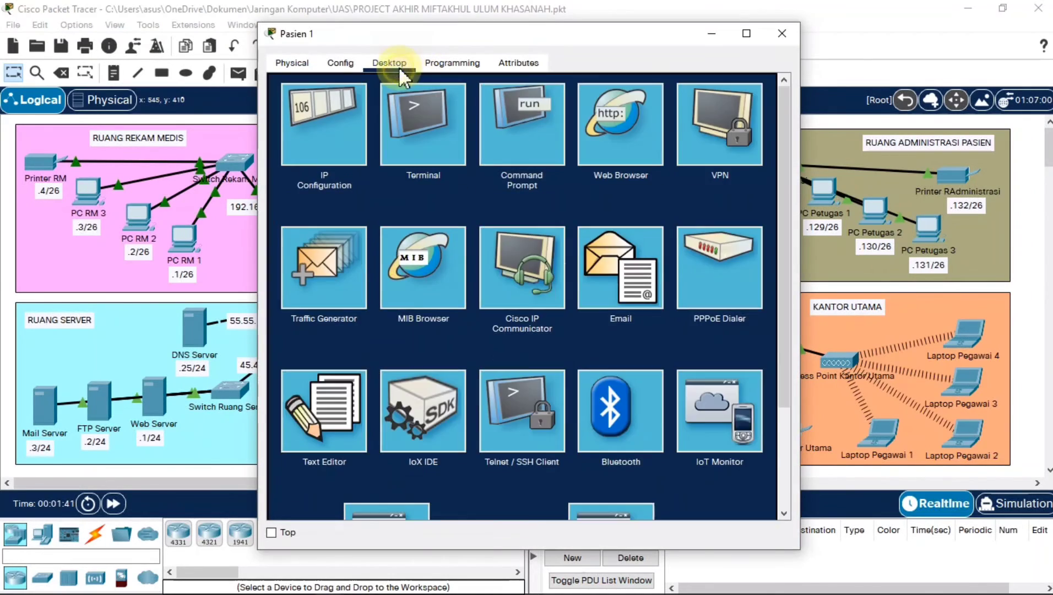
pyautogui.click(633, 300)
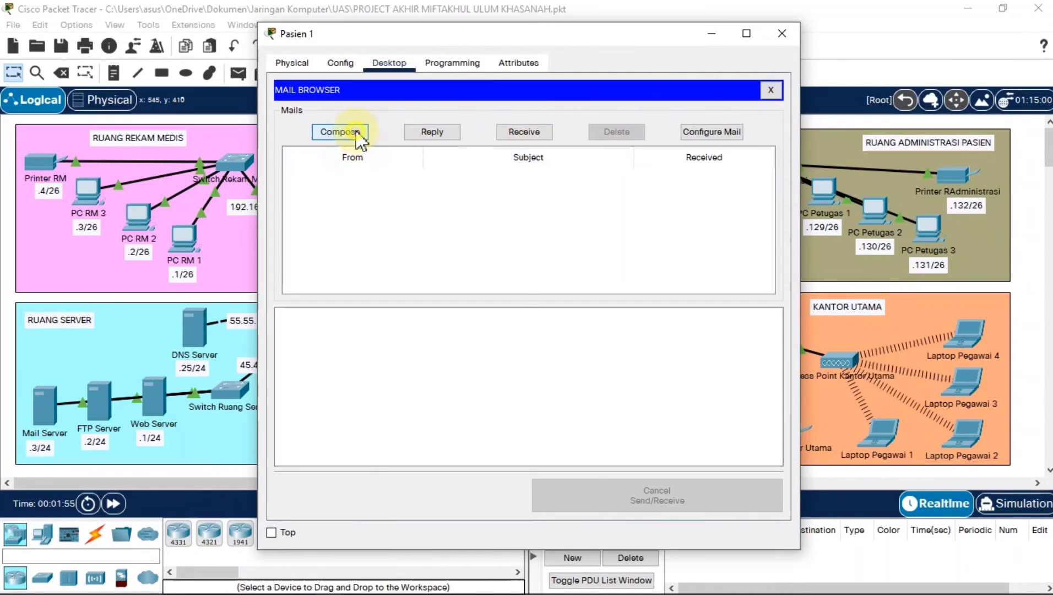
pyautogui.click(357, 131)
pyautogui.click(478, 114)
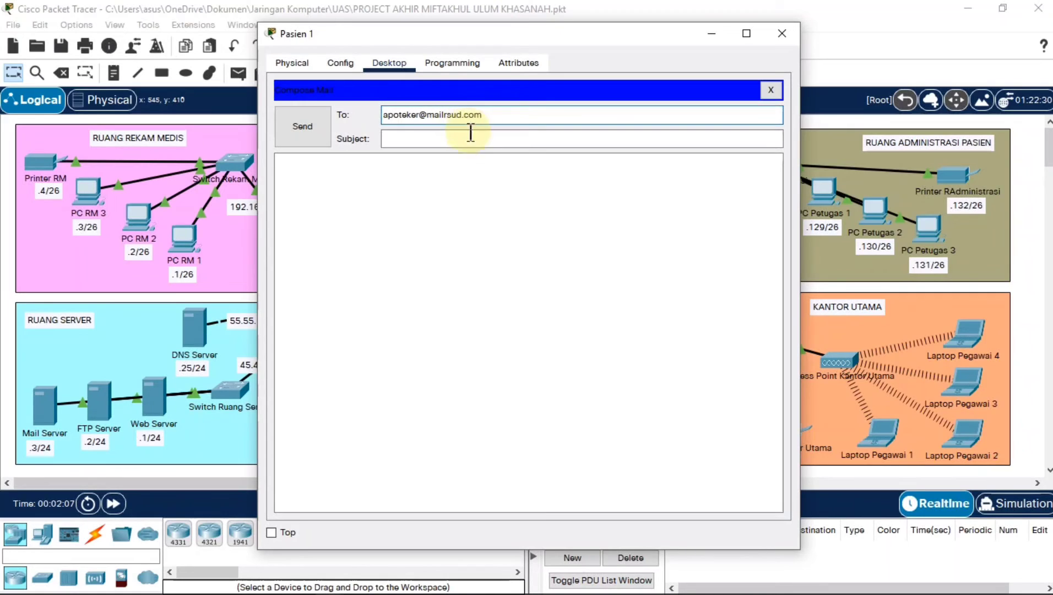
pyautogui.click(472, 136)
pyautogui.write('Pembelian Obat')
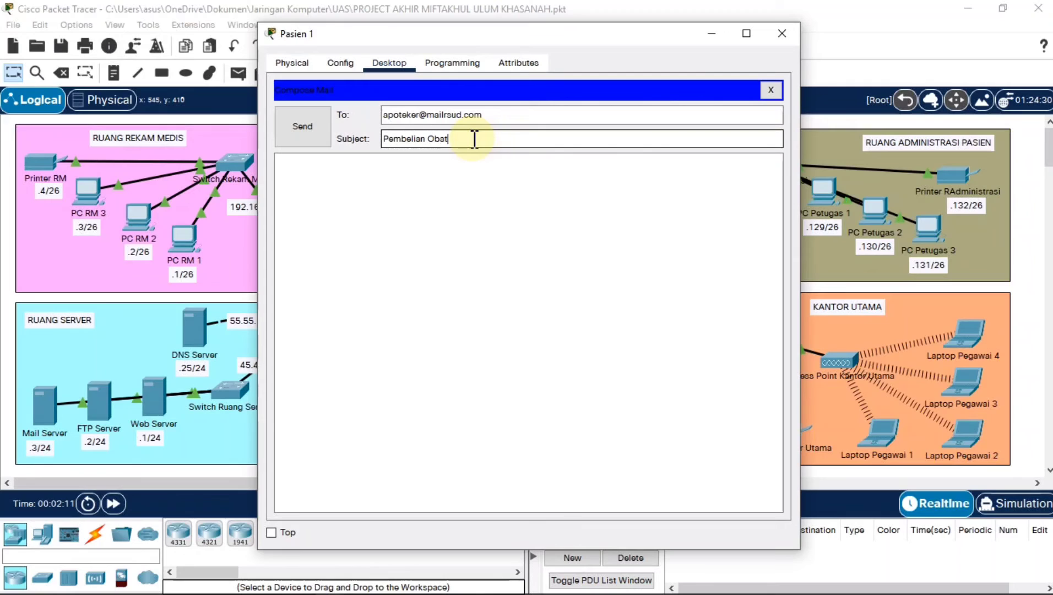
# Write an Indonesian message body requesting 3 kaplet of flu and cough medicine for pickup after administration, and send the mail.
pyautogui.click(490, 172)
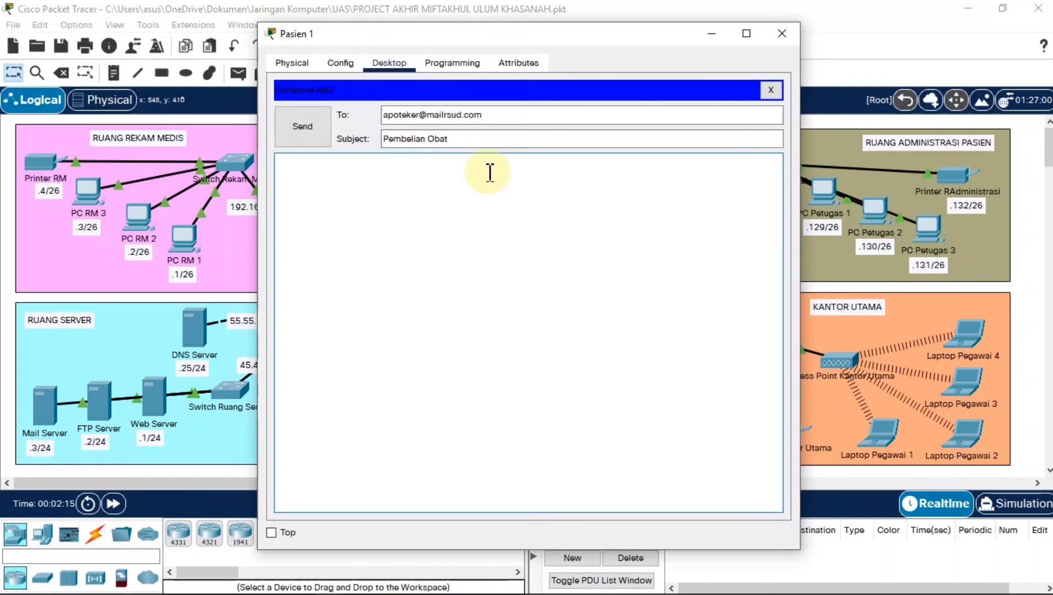
pyautogui.write('Saya sedang membutuhkan obat flu dan batuk. Apakah apotek rumah sakit menyediakan? Jika iya saya ingin pesan 3 kaplet obat. Akan saya ambil setelah proses administrasi saya selesai. Terima kasih.')
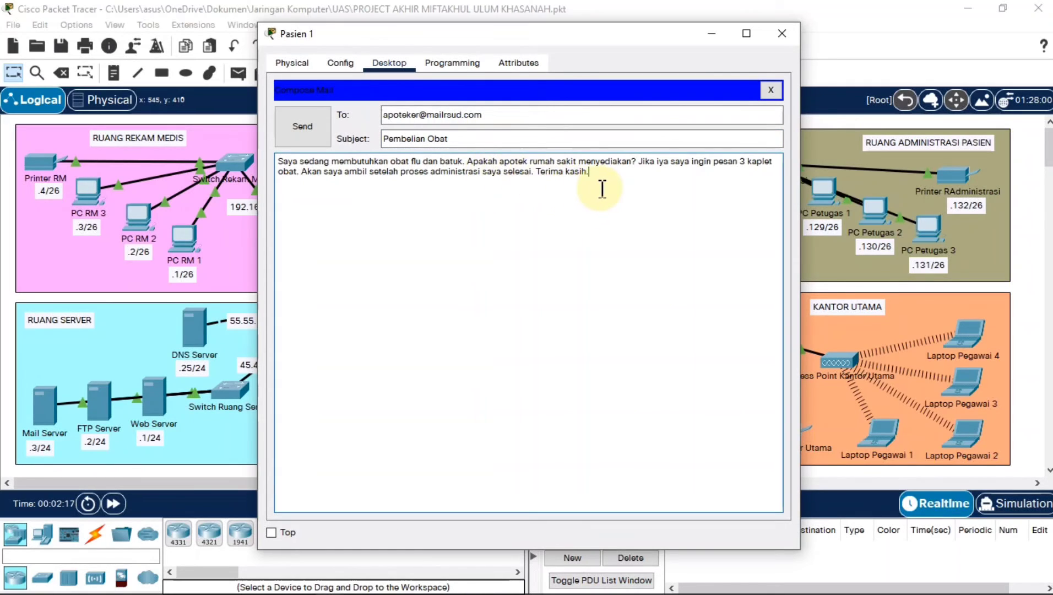
pyautogui.click(311, 144)
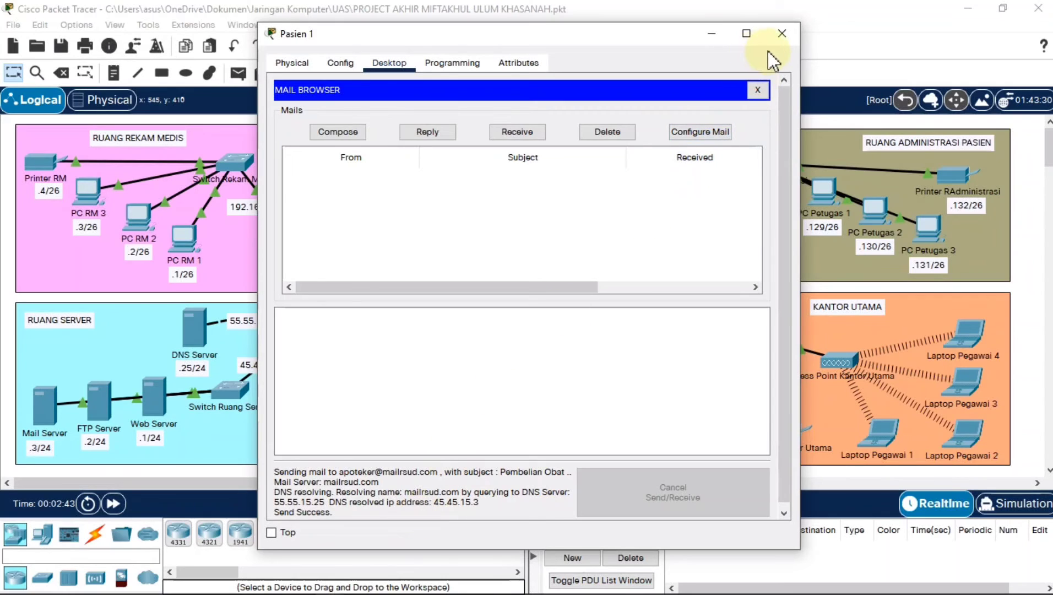
pyautogui.click(782, 33)
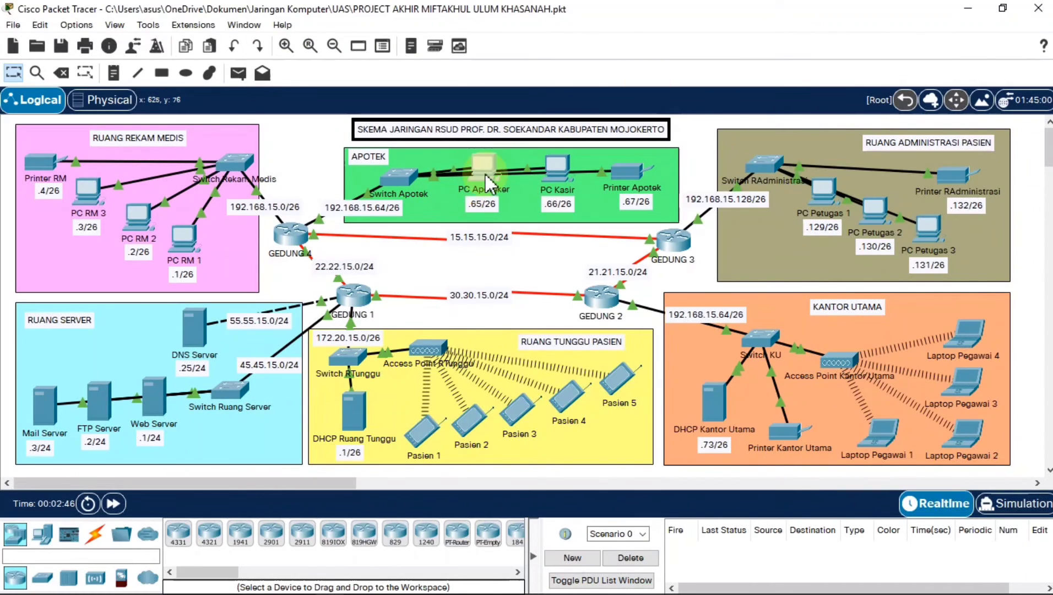
# Receive mail on PC Apoteker and open the patient's "Pembelian Obat" message.
pyautogui.click(483, 166)
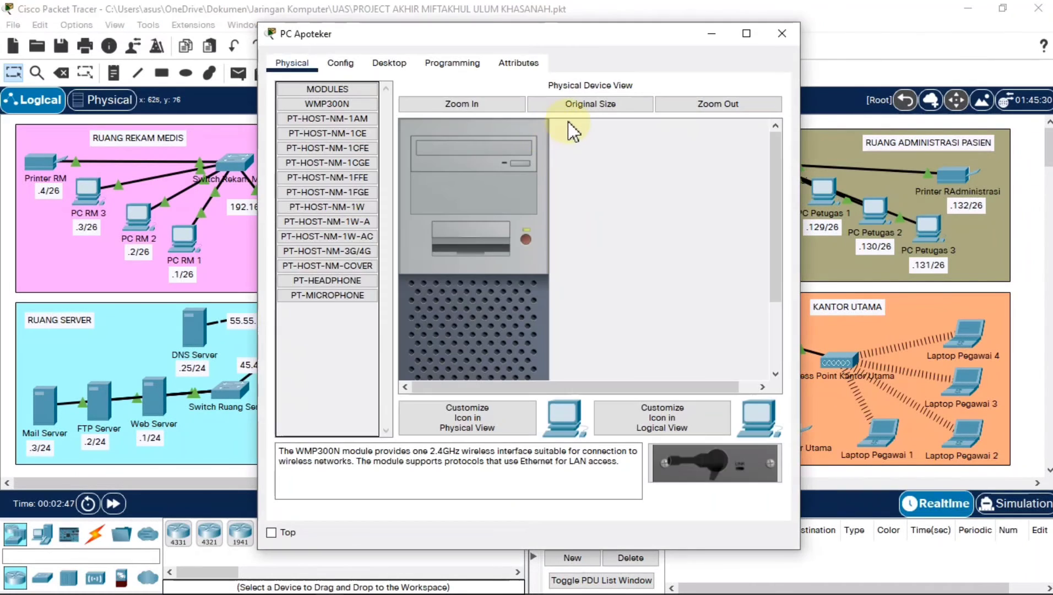
pyautogui.click(390, 70)
pyautogui.click(295, 422)
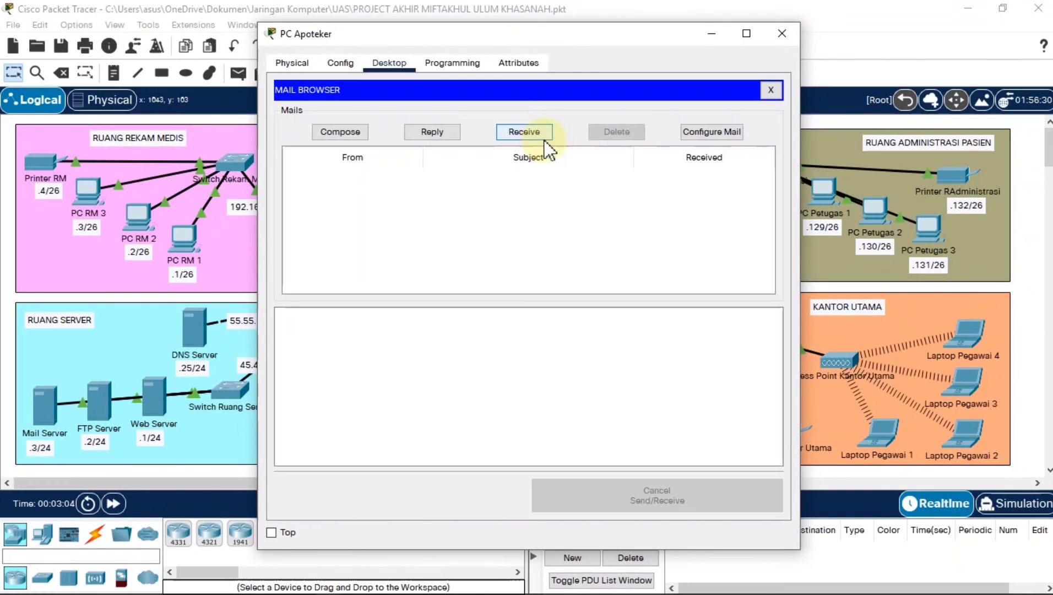
pyautogui.click(542, 138)
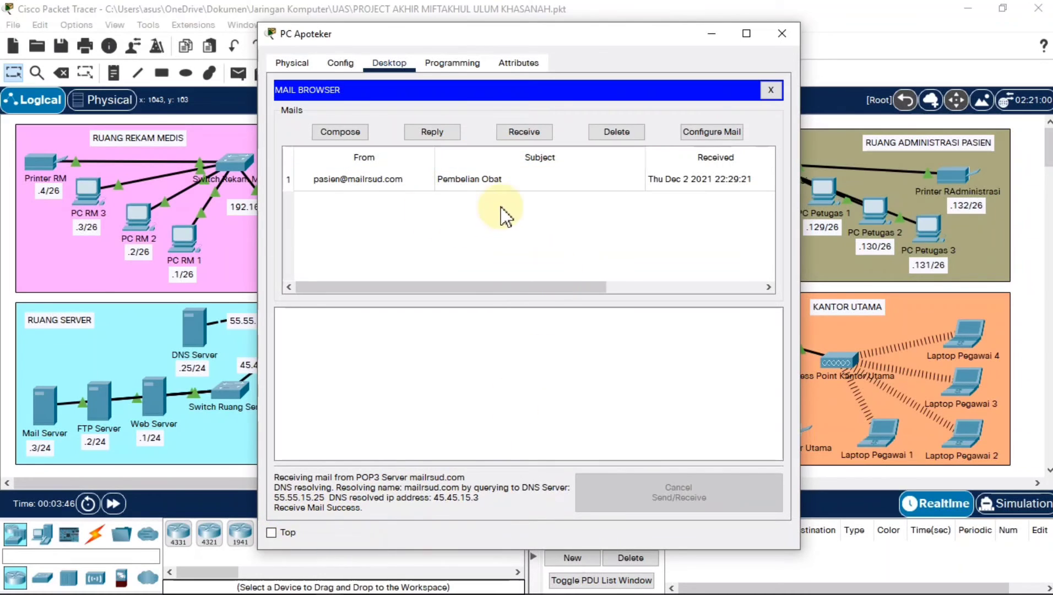
pyautogui.click(481, 187)
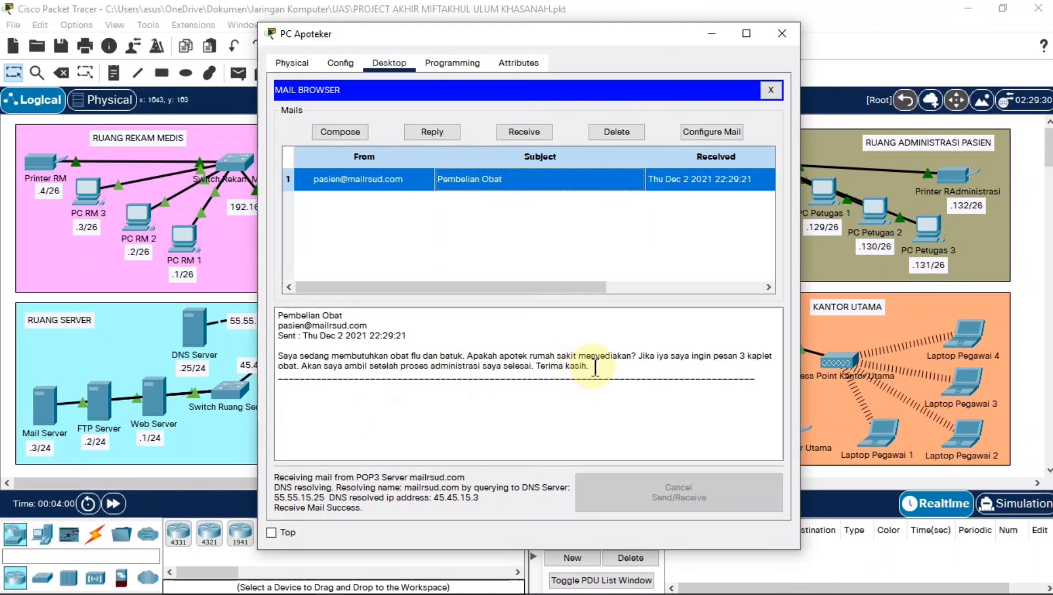
# Reply to the patient with "Di apotek tersedia obat yang bapak/ibu butuhkan. Pesanan akan segera kami proses." and send it.
pyautogui.click(432, 132)
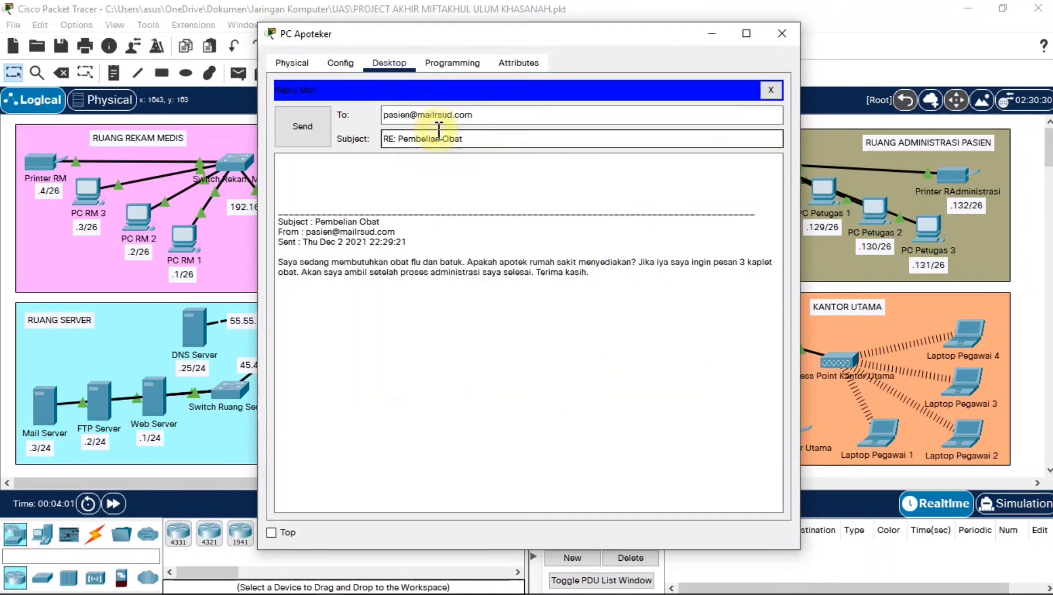
pyautogui.click(362, 185)
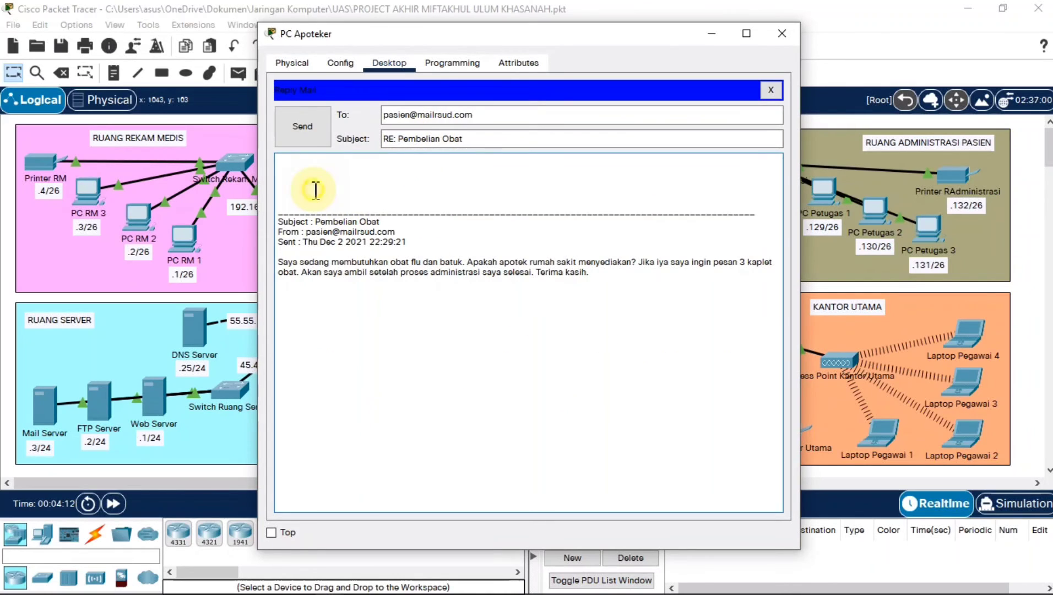
pyautogui.write('Di apotek tersedia obat yang bapak/ibu butuhkan. Pesanan akan segera kami proses.')
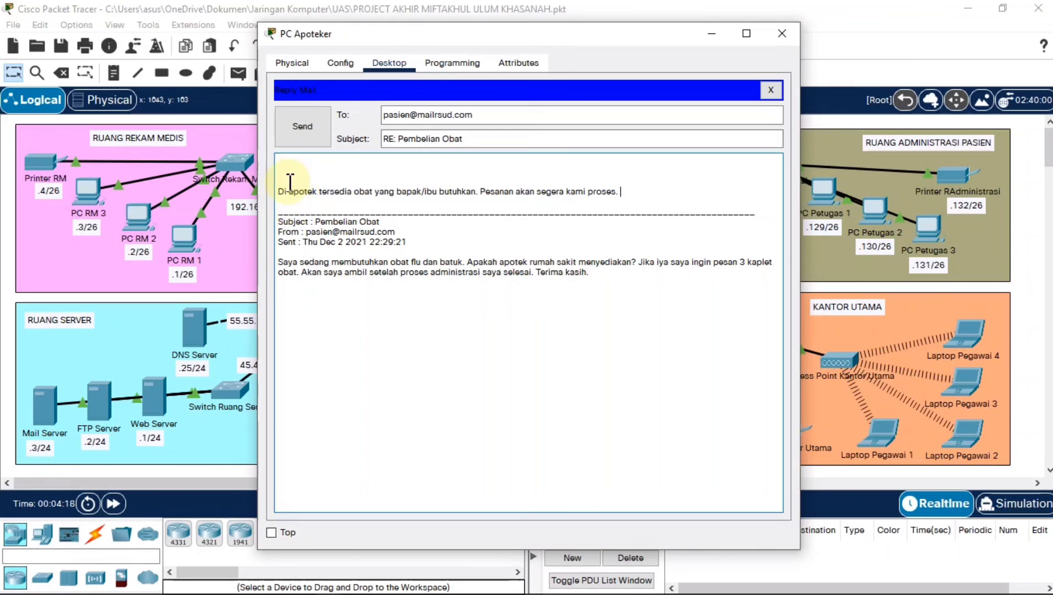
pyautogui.click(297, 132)
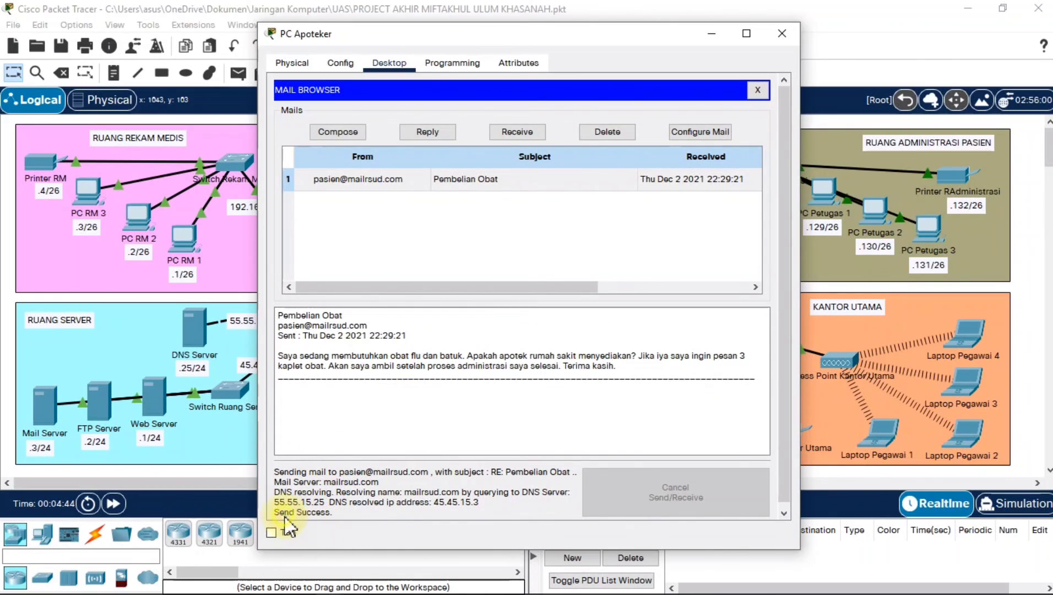
pyautogui.click(779, 33)
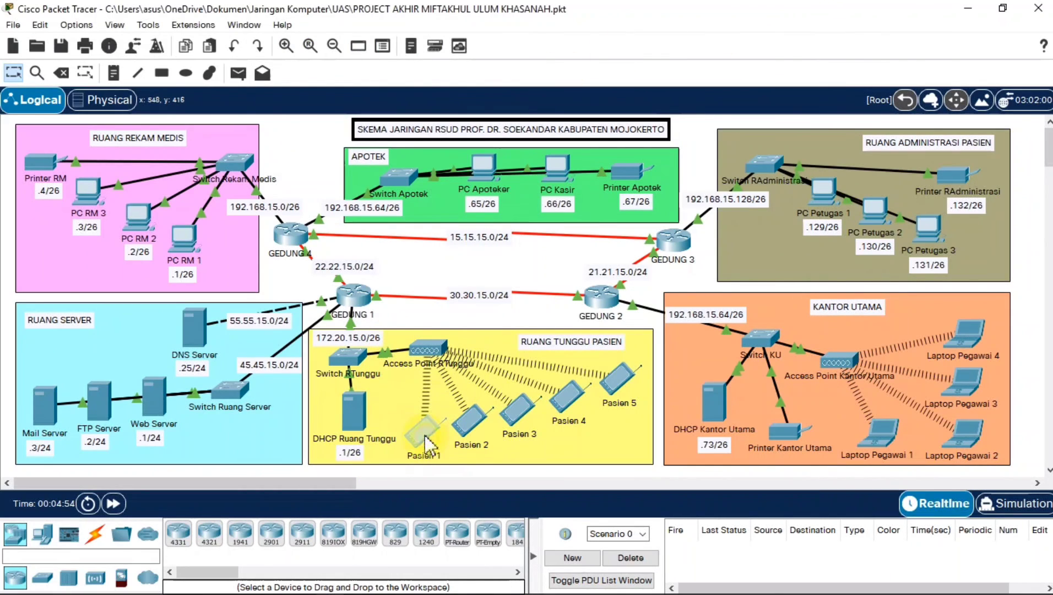
# Review Pasien 1's mail client configuration for the pasien account and save it.
pyautogui.click(423, 432)
pyautogui.click(611, 271)
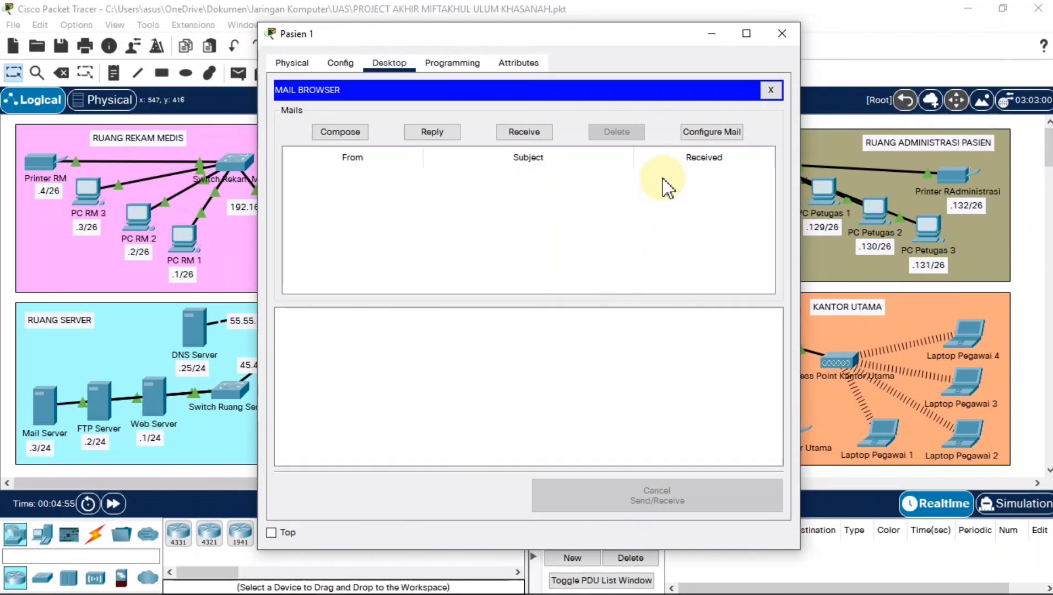
pyautogui.click(709, 135)
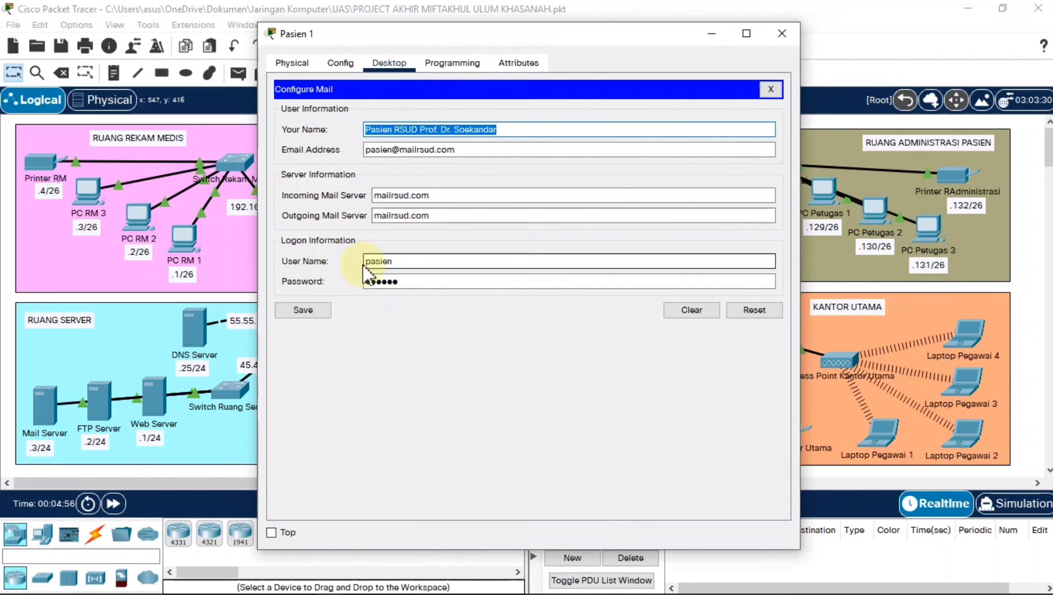
pyautogui.click(302, 309)
# Receive mail on Pasien 1, read the "RE: Pembelian Obat" reply, and close the device window.
pyautogui.click(537, 132)
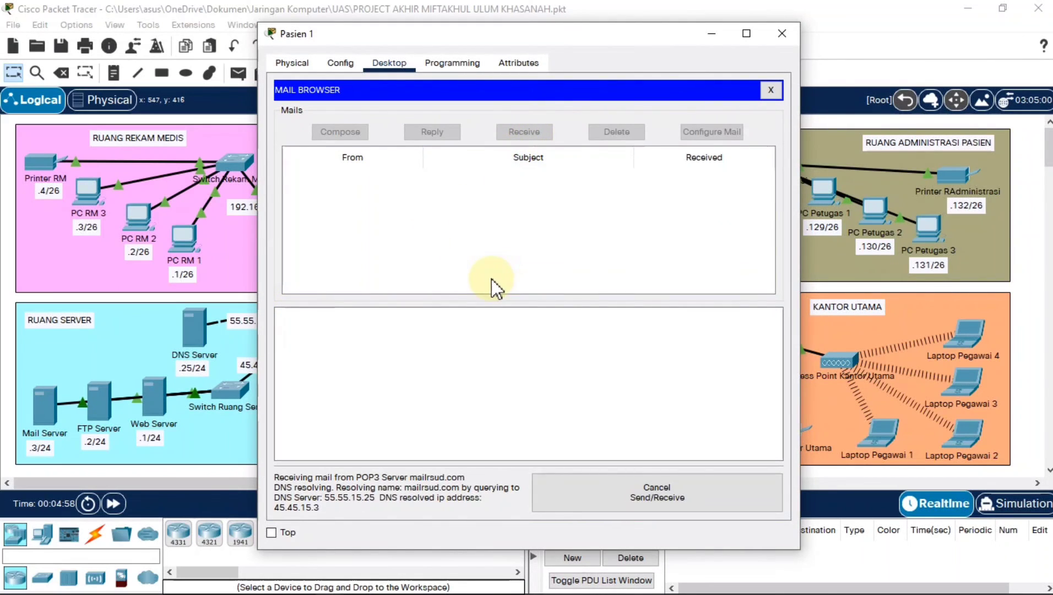
pyautogui.click(512, 183)
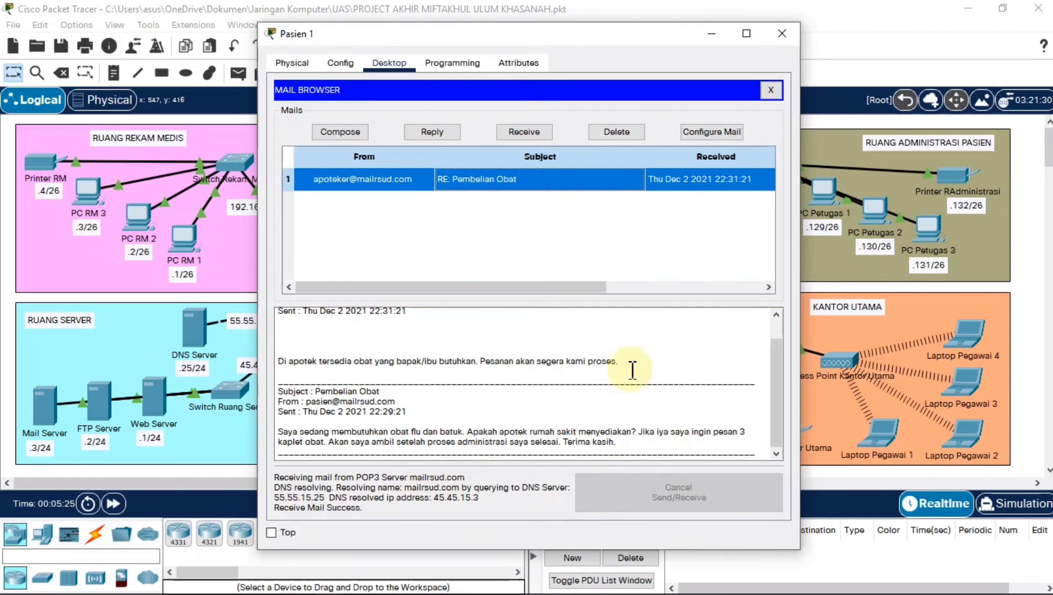
pyautogui.click(782, 33)
pyautogui.click(561, 267)
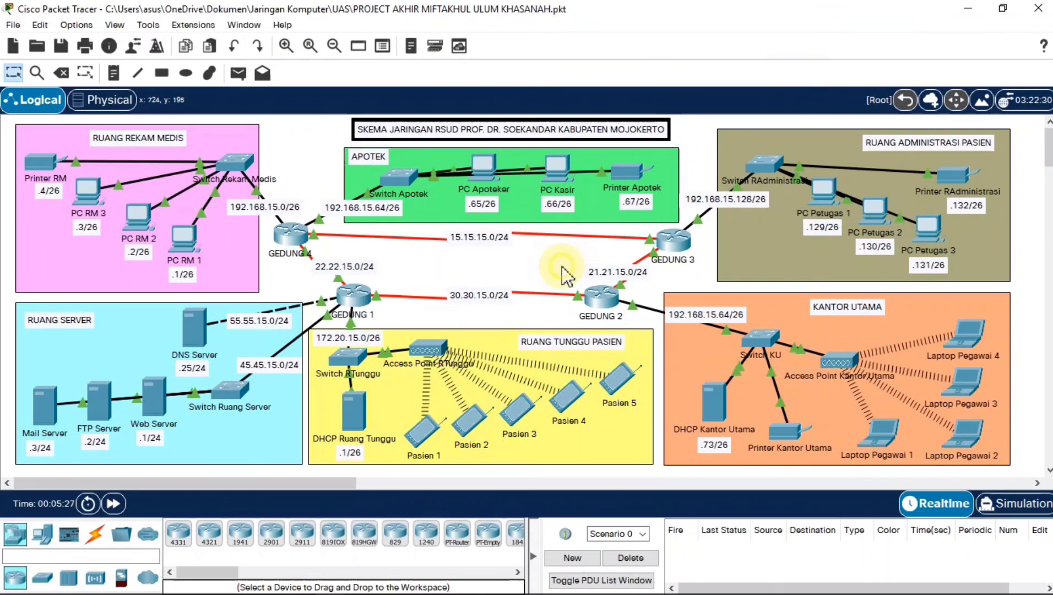